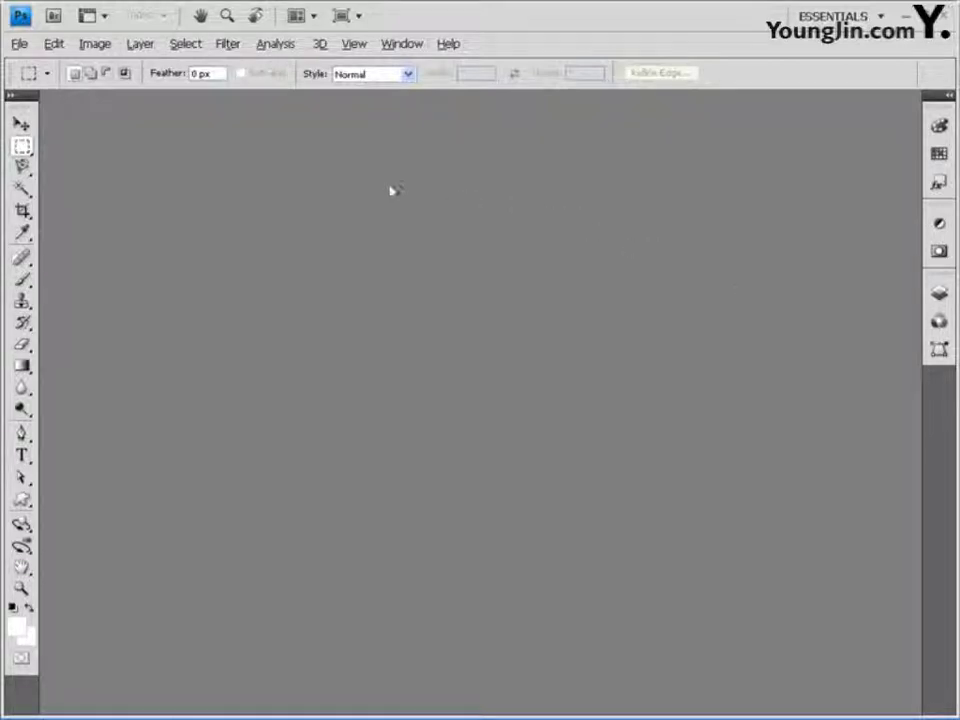
# Create a new 600 × 320 pixel RGB document at 72 pixels/inch with a white background and undock it into a floating window.
pyautogui.click(20, 44)
pyautogui.click(30, 65)
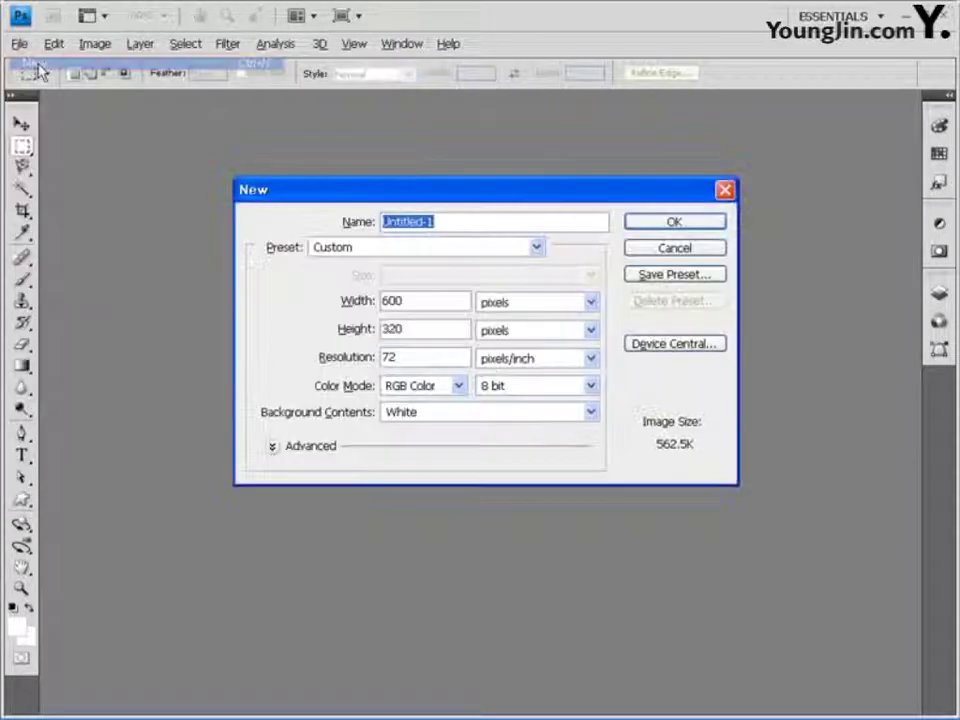
pyautogui.doubleClick(430, 302)
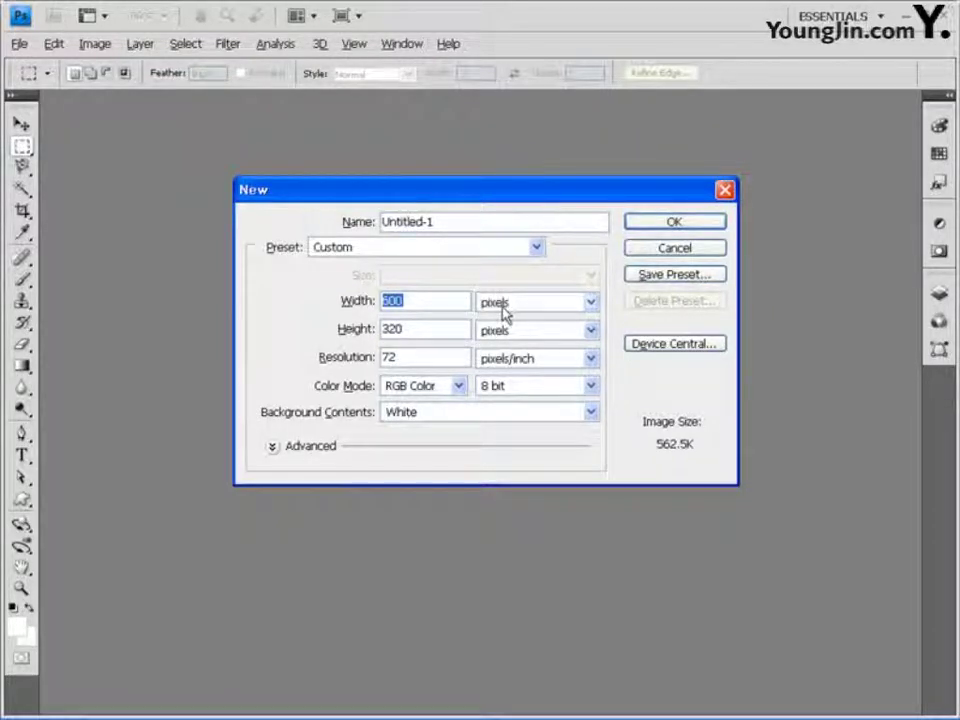
pyautogui.doubleClick(390, 358)
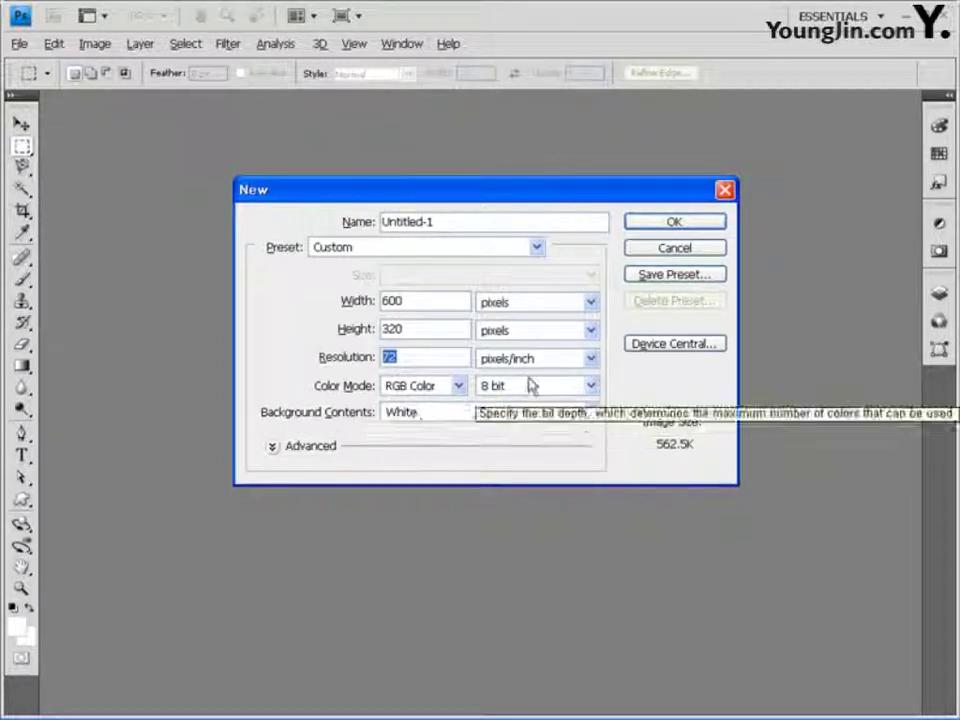
pyautogui.click(684, 225)
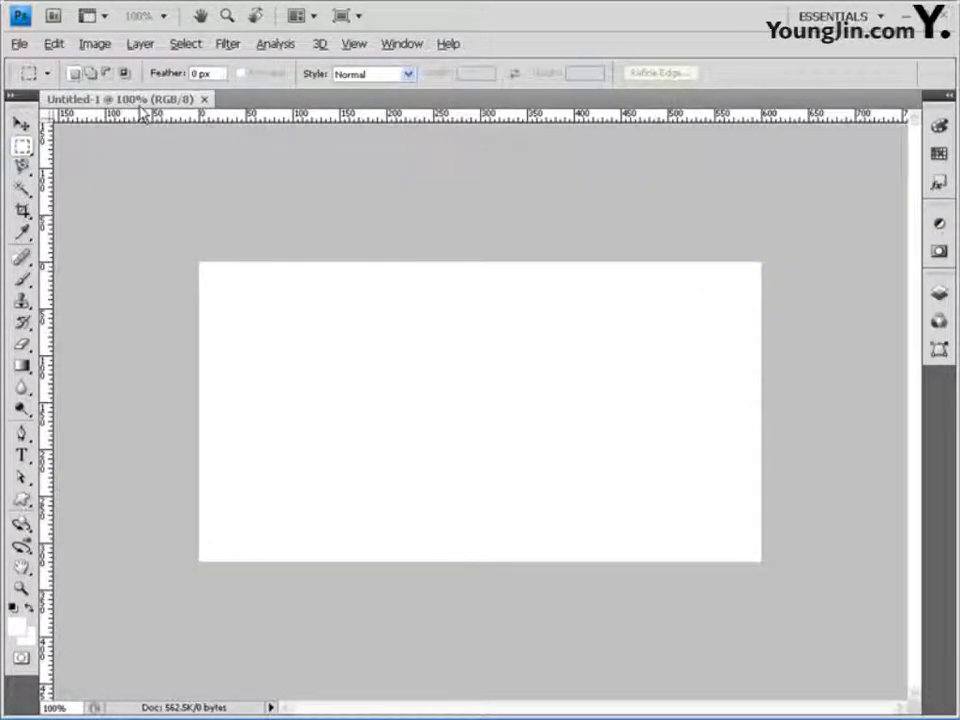
pyautogui.moveTo(94, 100); pyautogui.dragTo(181, 172)
pyautogui.moveTo(347, 168); pyautogui.dragTo(405, 156)
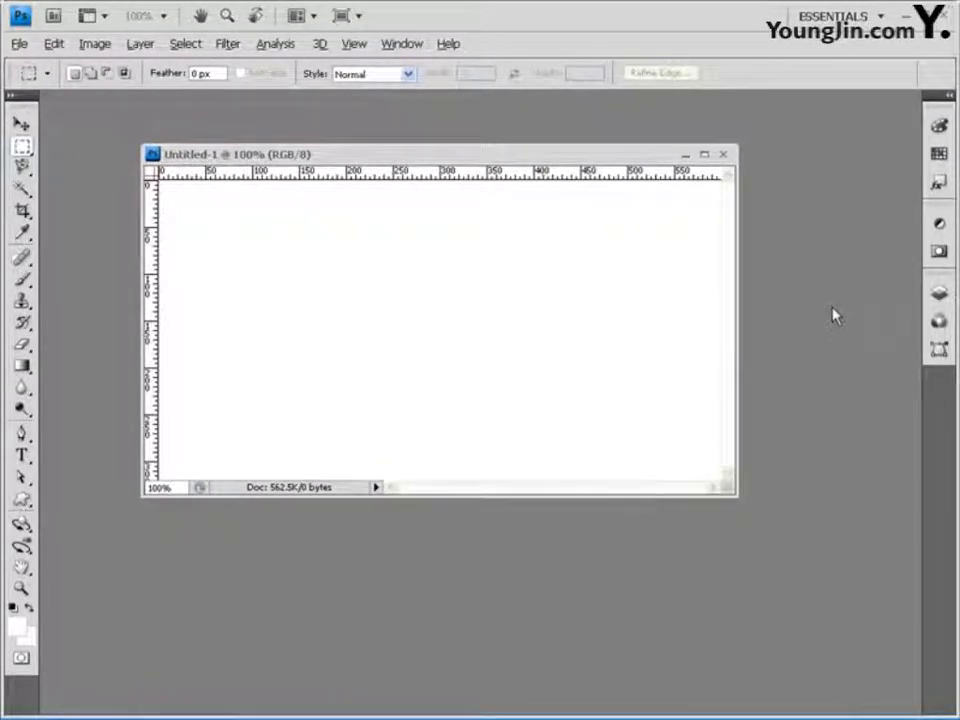
# Toggle the rulers off and on, leaving them shown, and look at the available ruler units.
pyautogui.hotkey('ctrl', 'r')
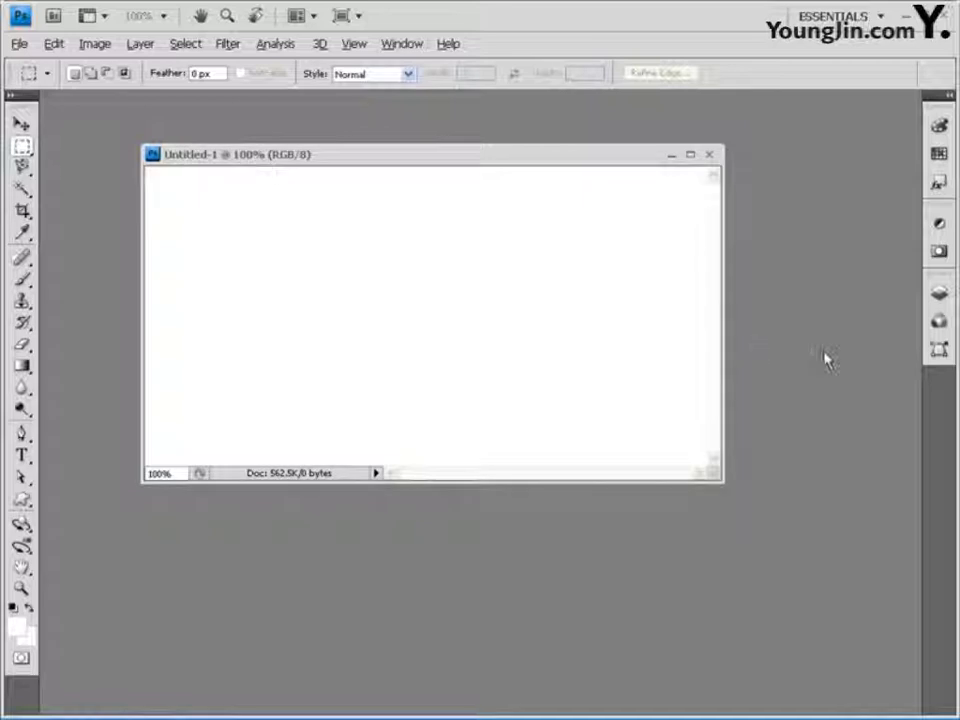
pyautogui.hotkey('ctrl', 'r')
pyautogui.hotkey('ctrl', 'r')
pyautogui.hotkey('ctrl', 'r')
pyautogui.hotkey('ctrl', 'r')
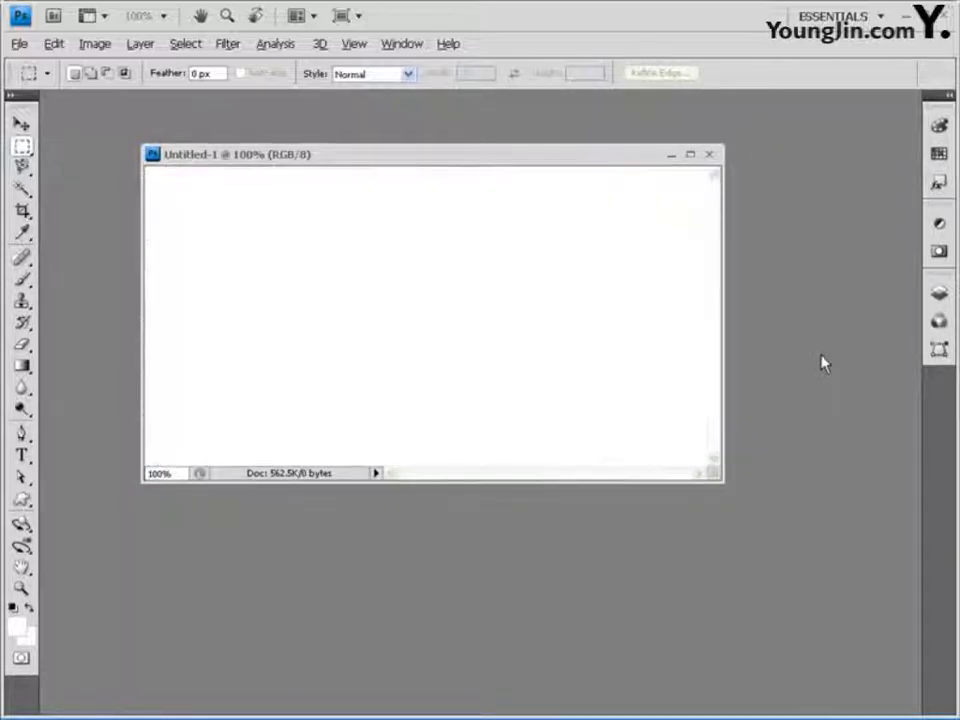
pyautogui.hotkey('ctrl', 'r')
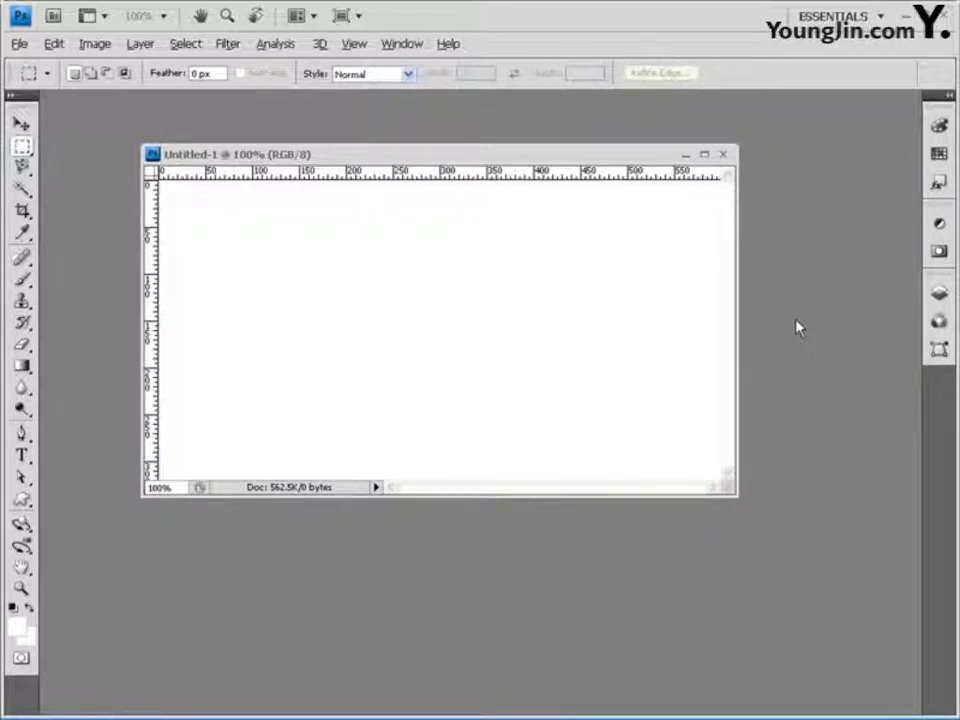
pyautogui.rightClick(548, 180)
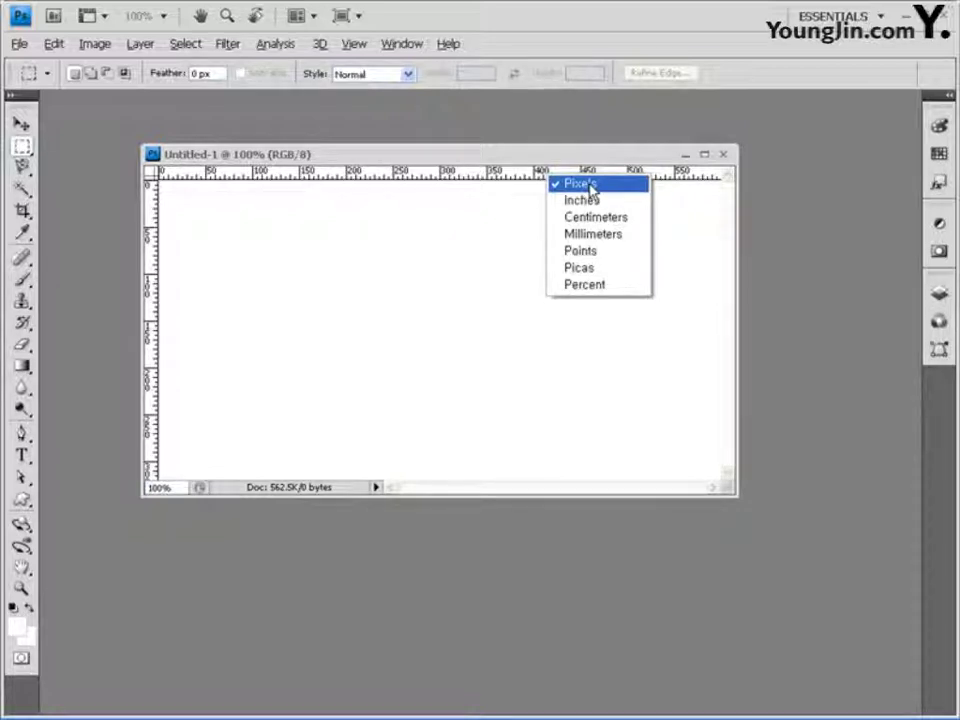
pyautogui.click(649, 150)
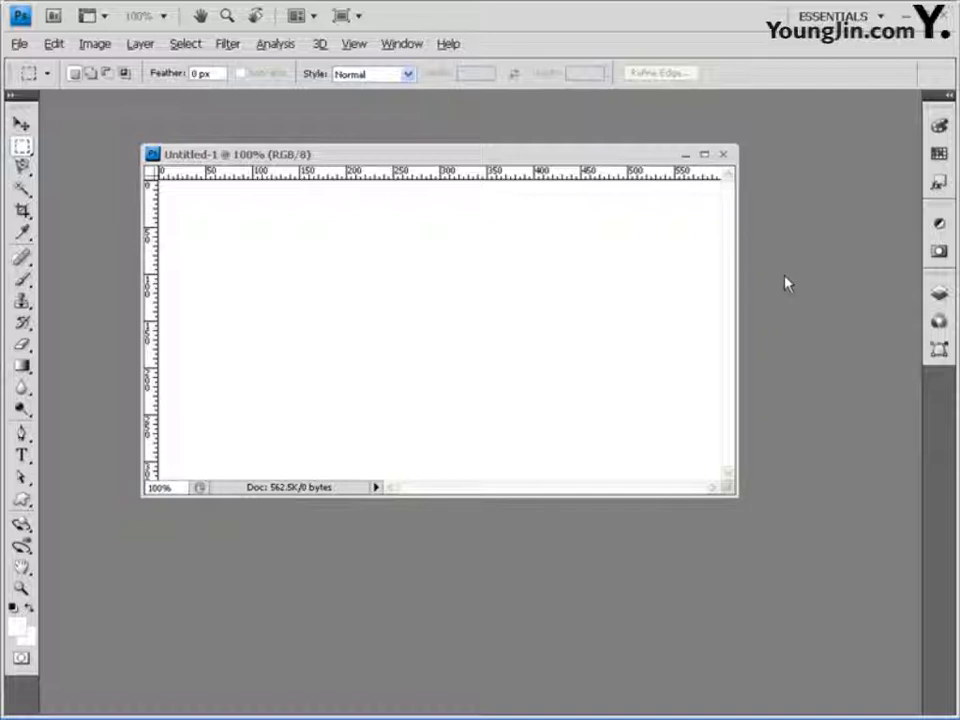
# Open 찻잔.jpg, 천사.jpg and 화원.jpg together from the Chapter03 folder, using the thumbnail view to find them.
pyautogui.doubleClick(804, 214)
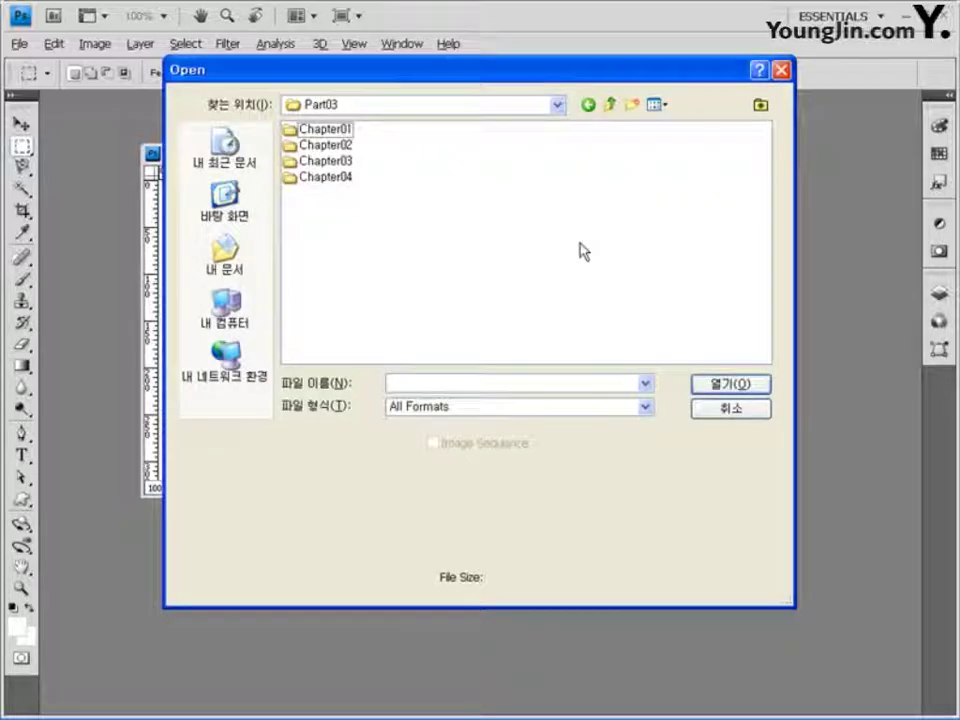
pyautogui.doubleClick(332, 162)
pyautogui.click(660, 104)
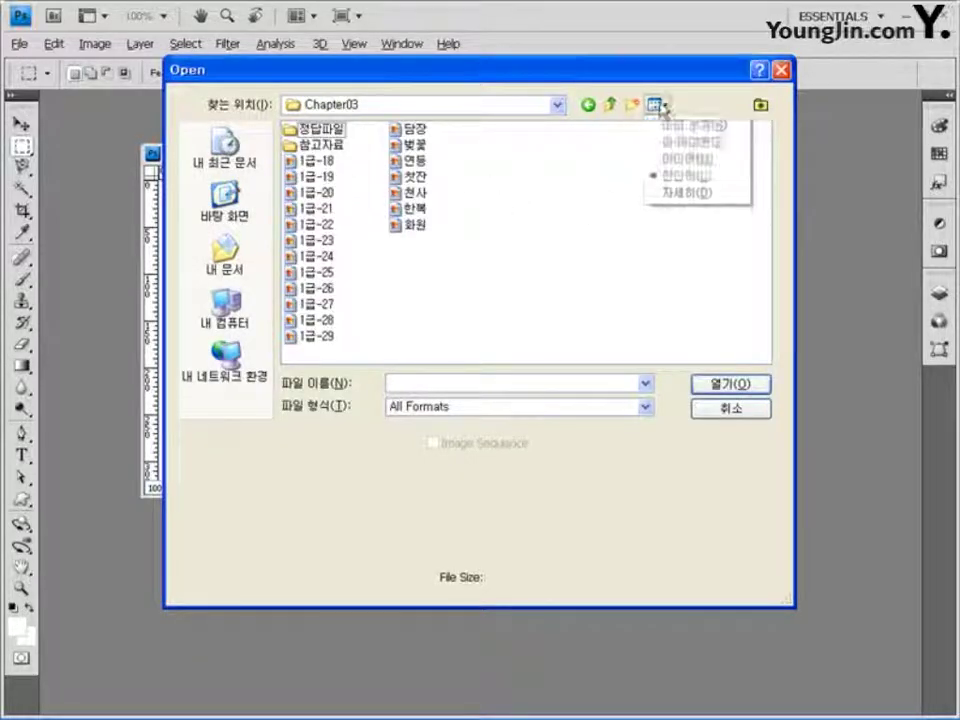
pyautogui.click(669, 132)
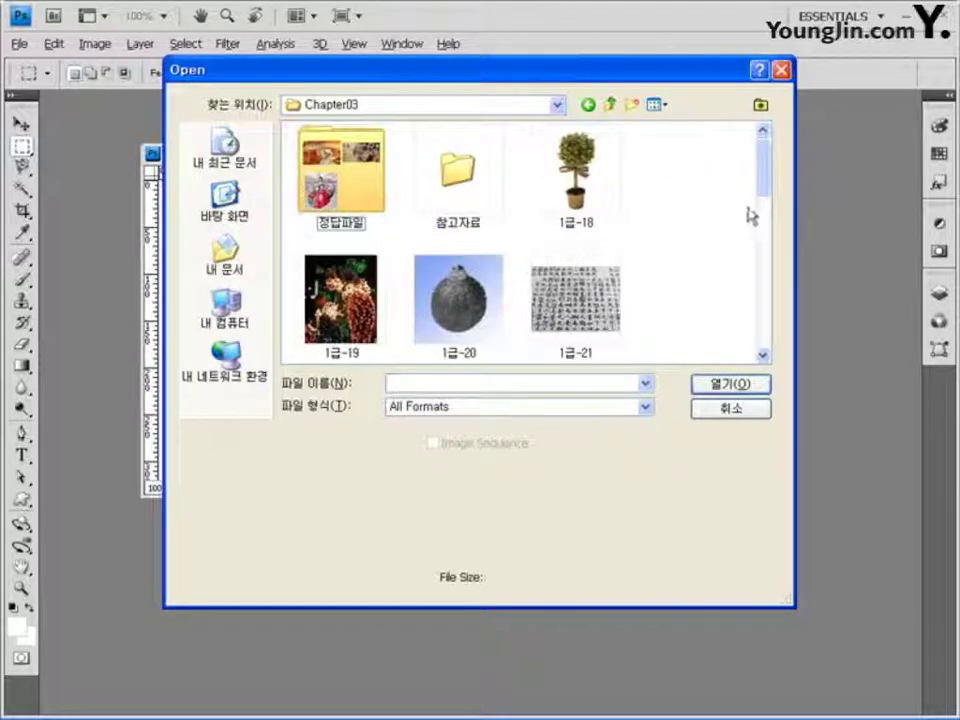
pyautogui.moveTo(765, 190); pyautogui.dragTo(765, 386)
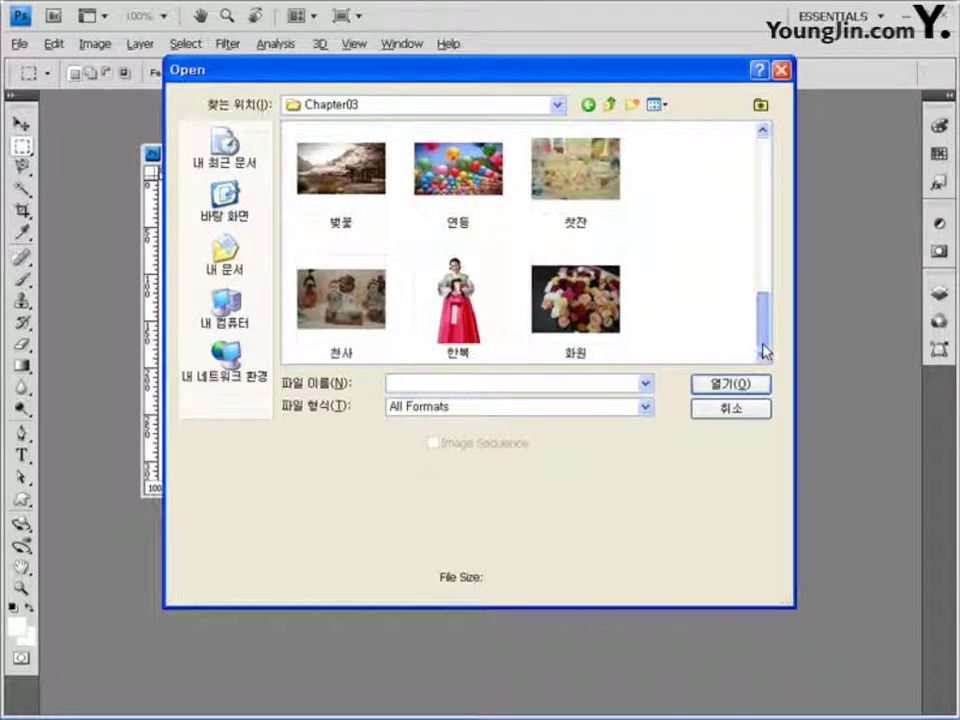
pyautogui.click(588, 196)
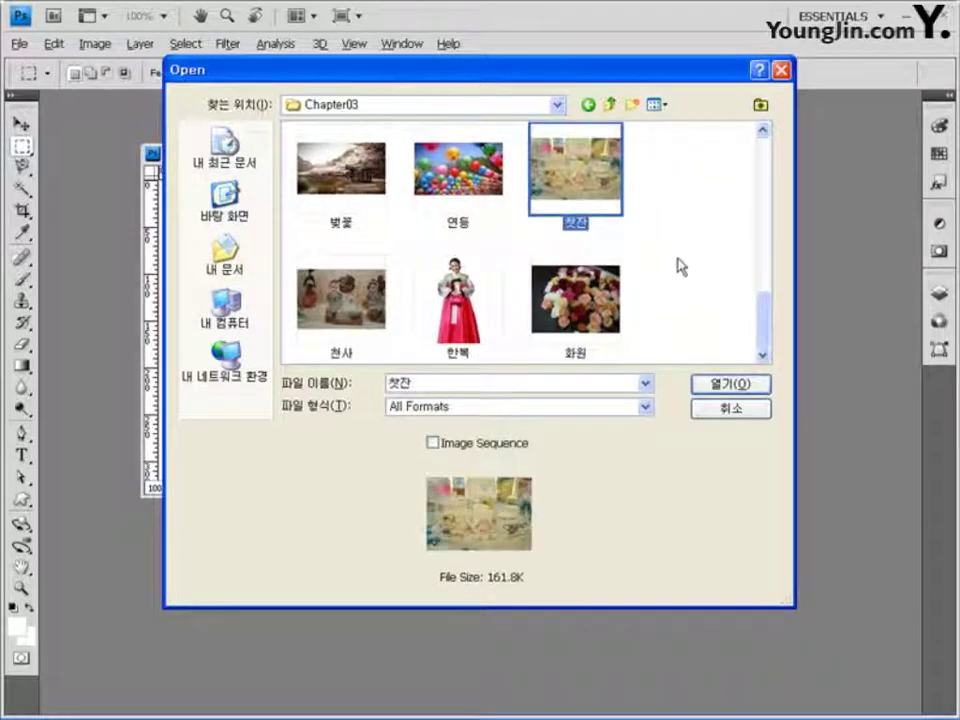
pyautogui.keyDown('ctrl'); pyautogui.click(330, 318); pyautogui.keyUp('ctrl')
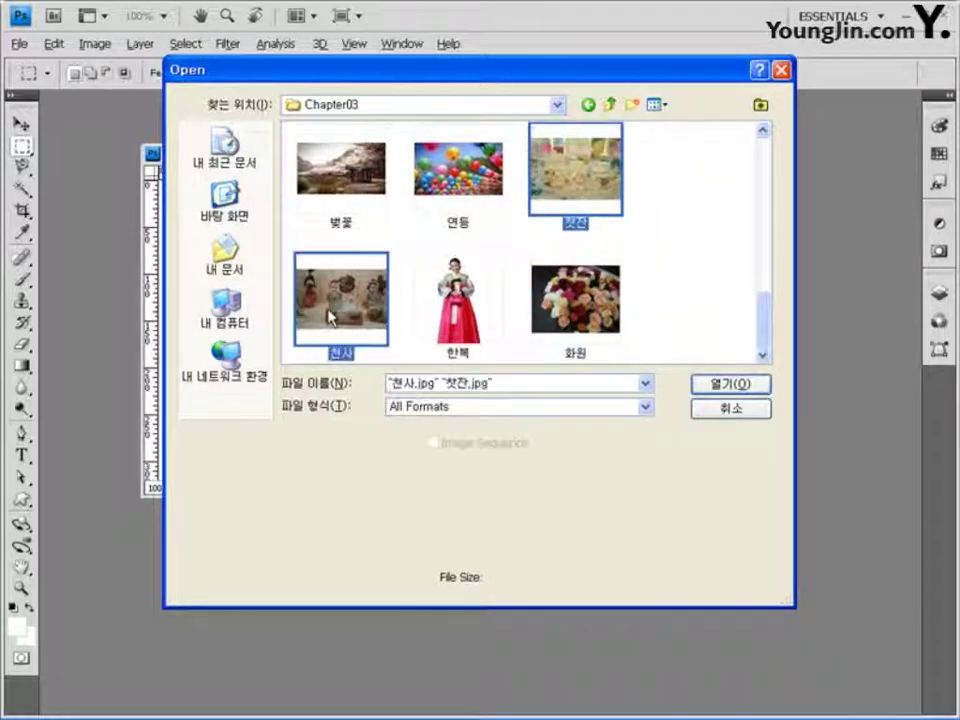
pyautogui.keyDown('ctrl'); pyautogui.click(599, 310); pyautogui.keyUp('ctrl')
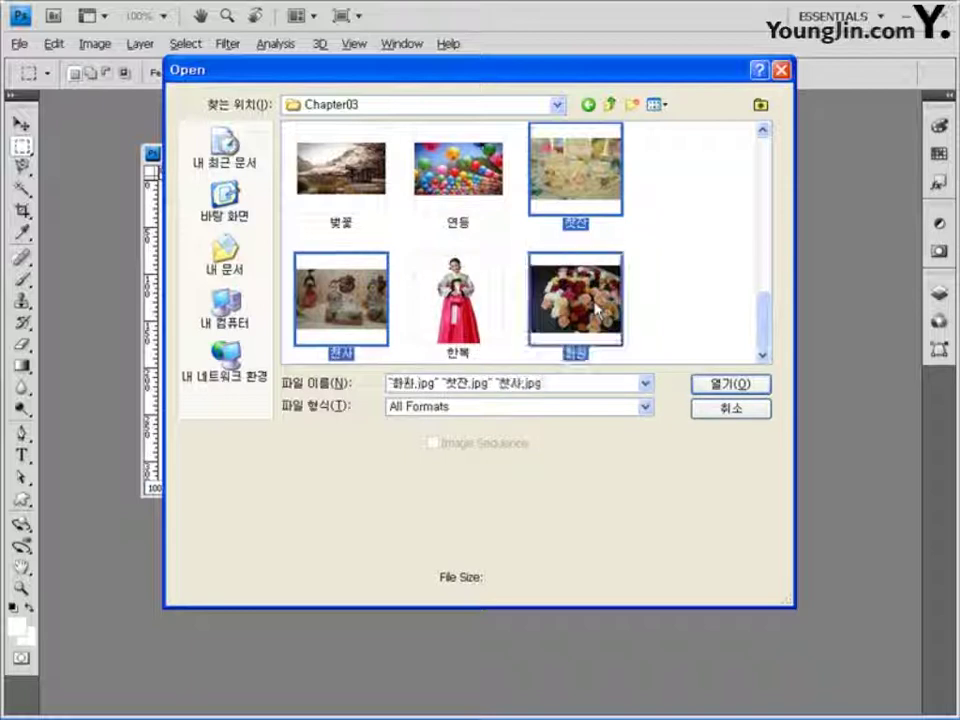
pyautogui.click(745, 393)
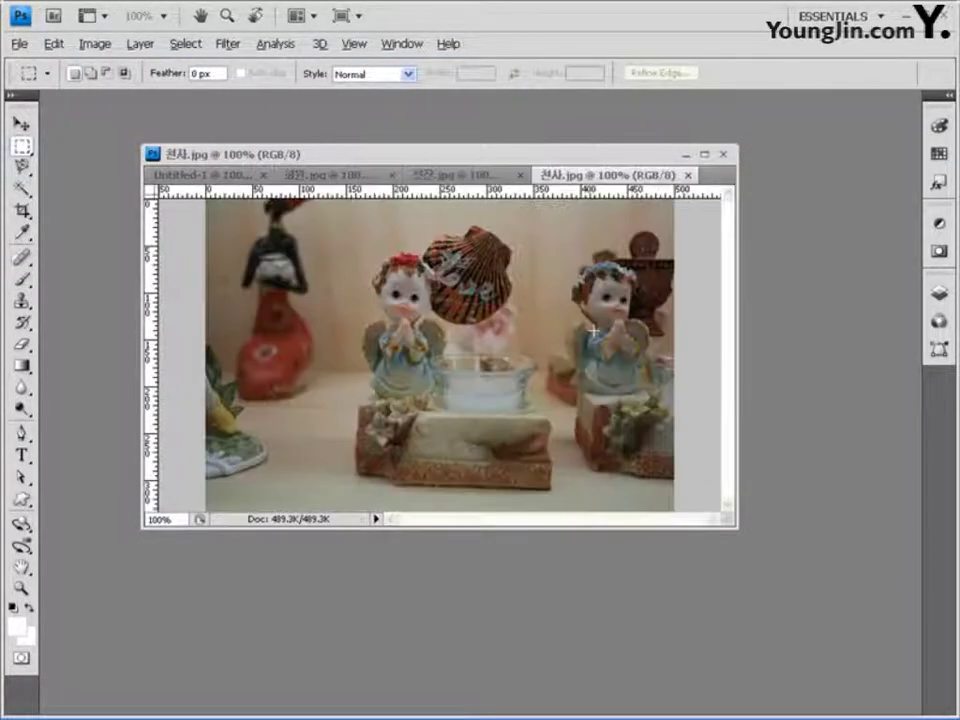
# Separate Untitled-1 from the grouped documents into its own floating window and look through the three opened images.
pyautogui.moveTo(514, 161); pyautogui.dragTo(608, 130)
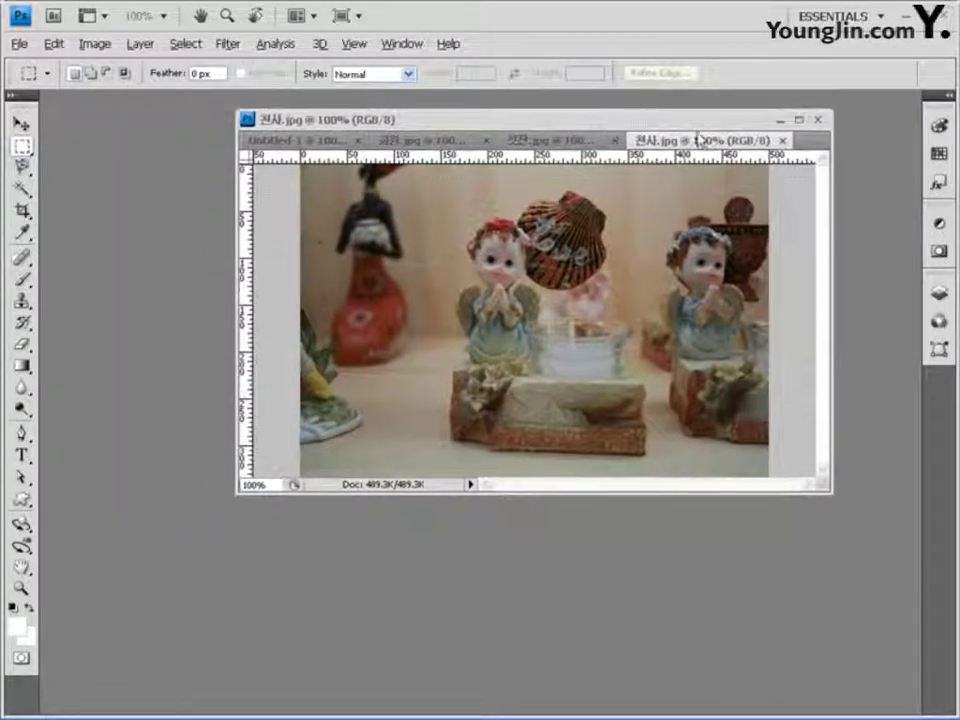
pyautogui.moveTo(300, 140); pyautogui.dragTo(193, 186)
pyautogui.moveTo(314, 147); pyautogui.dragTo(156, 314)
pyautogui.click(528, 120)
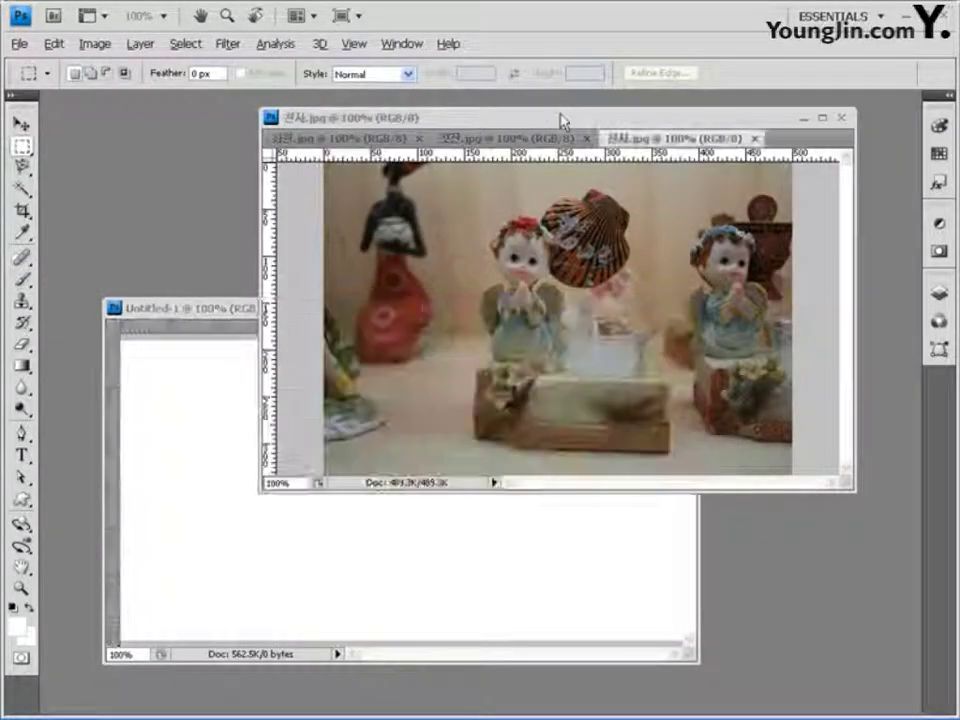
pyautogui.click(340, 138)
pyautogui.click(510, 138)
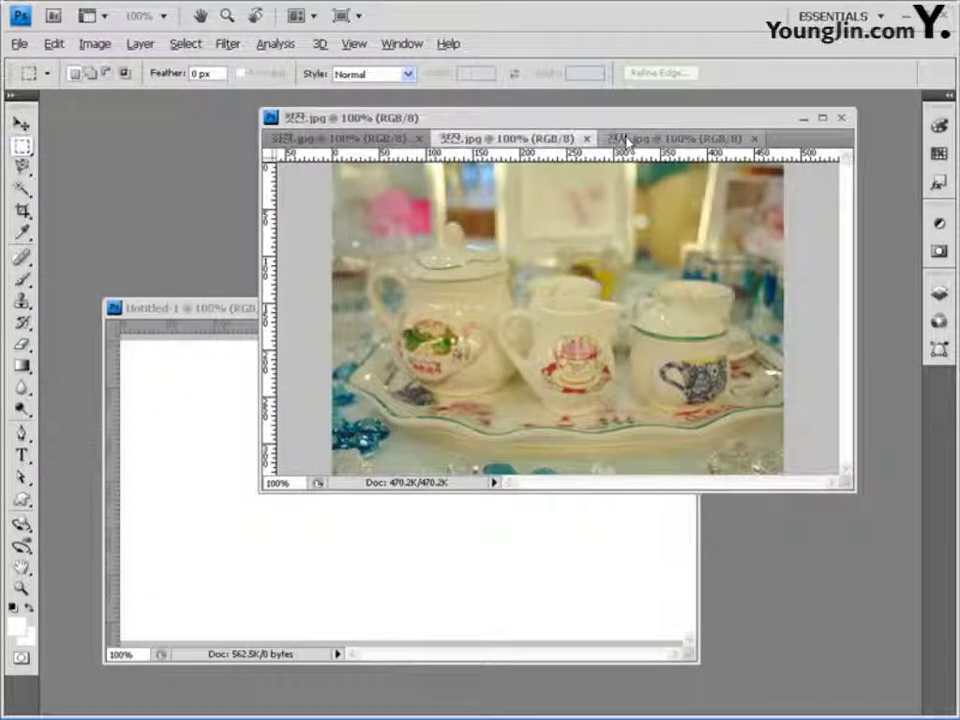
pyautogui.click(620, 138)
pyautogui.click(531, 138)
pyautogui.click(375, 143)
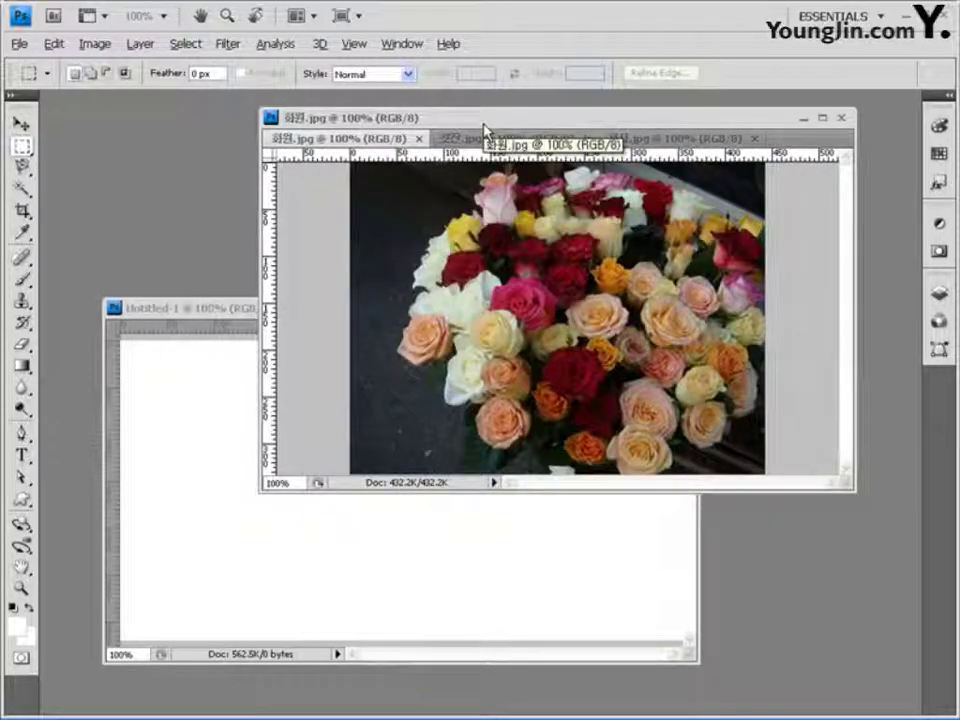
# Copy the whole teacup image 찻잔.jpg into Untitled-1 and move it against the canvas's left edge.
pyautogui.click(486, 136)
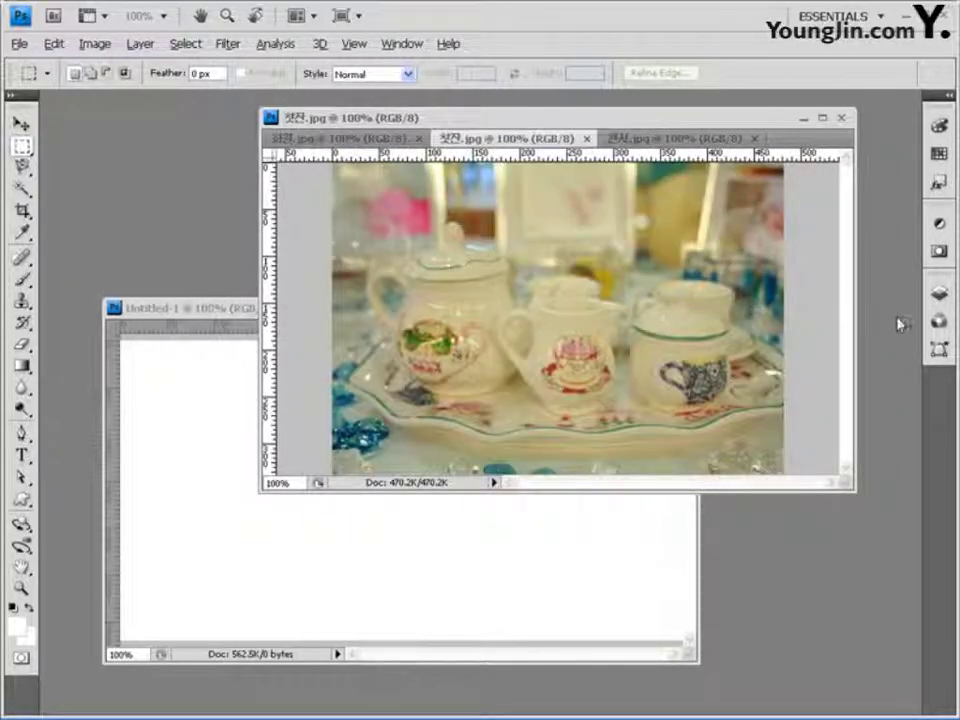
pyautogui.hotkey('ctrl', 'a')
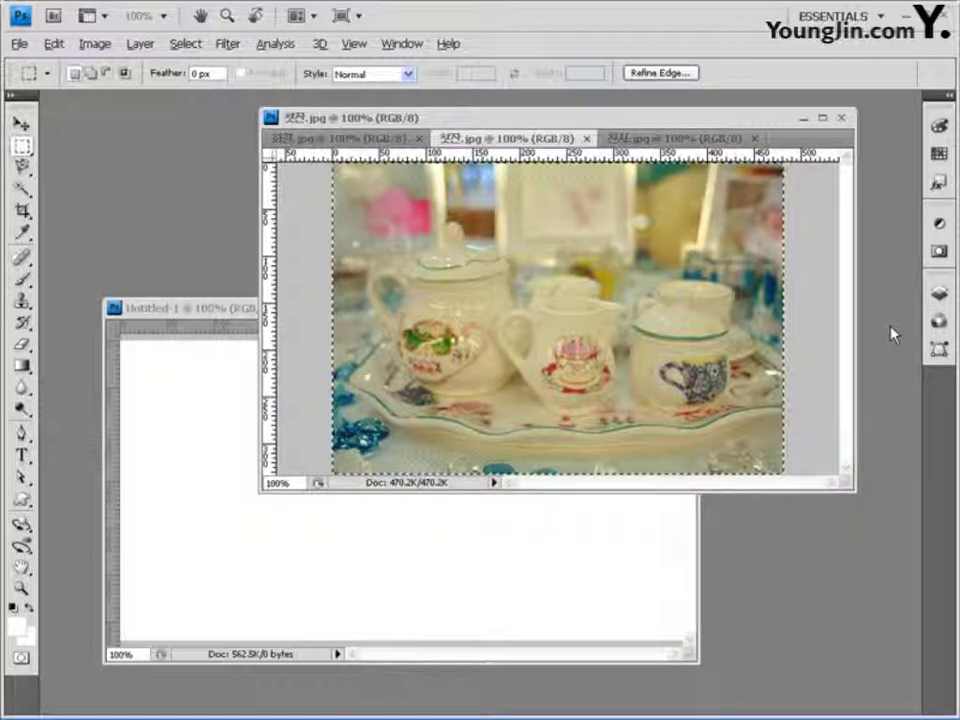
pyautogui.moveTo(225, 313); pyautogui.dragTo(207, 161)
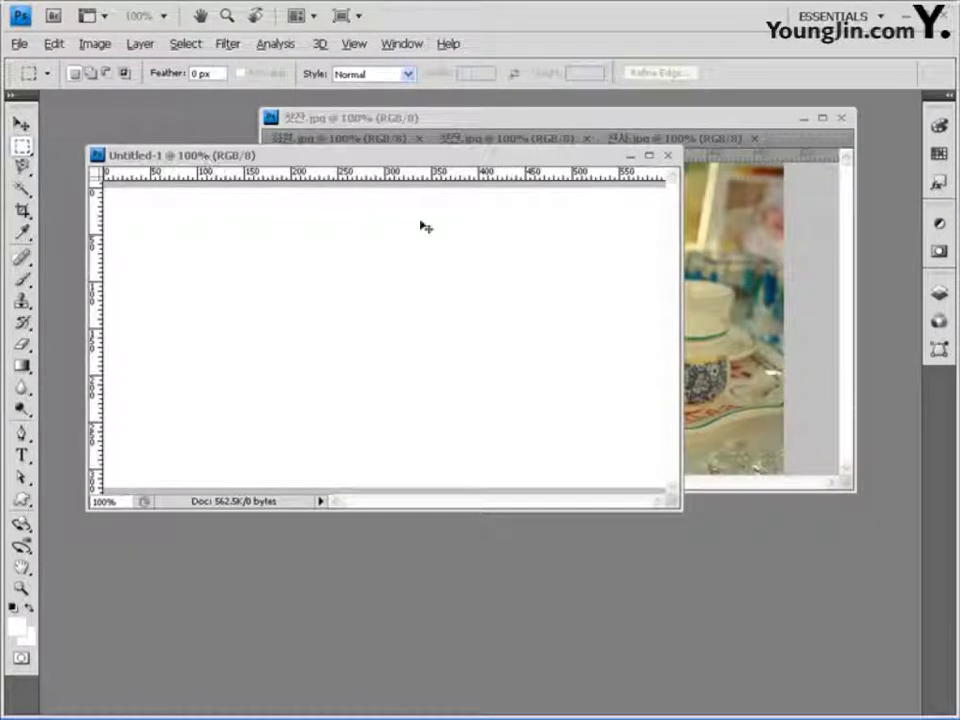
pyautogui.hotkey('ctrl', 'v')
pyautogui.press('v')
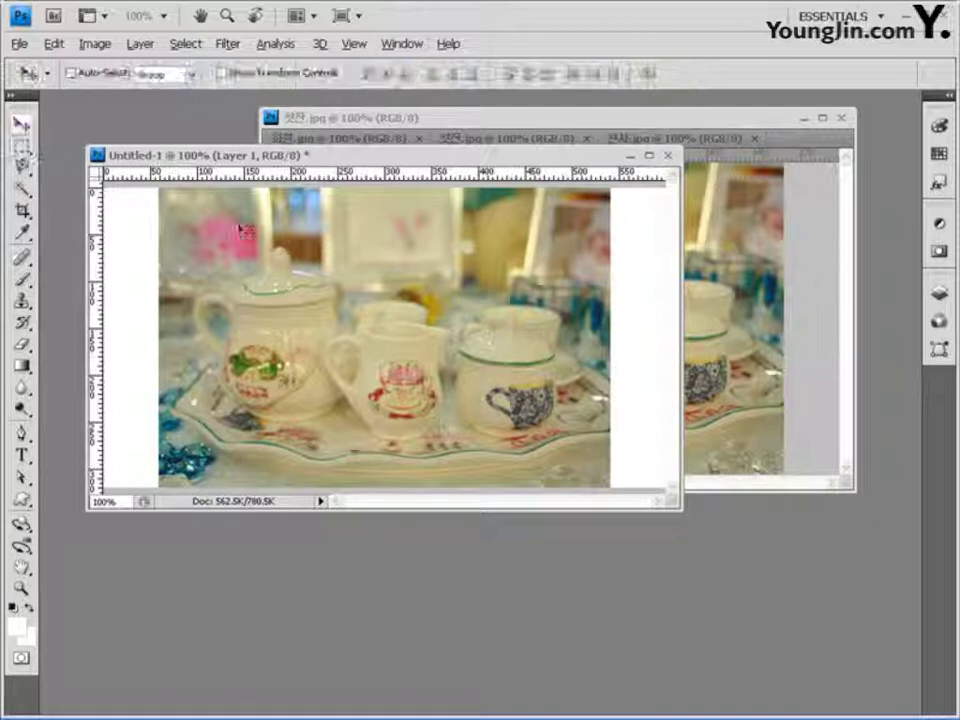
pyautogui.moveTo(551, 350); pyautogui.dragTo(486, 350)
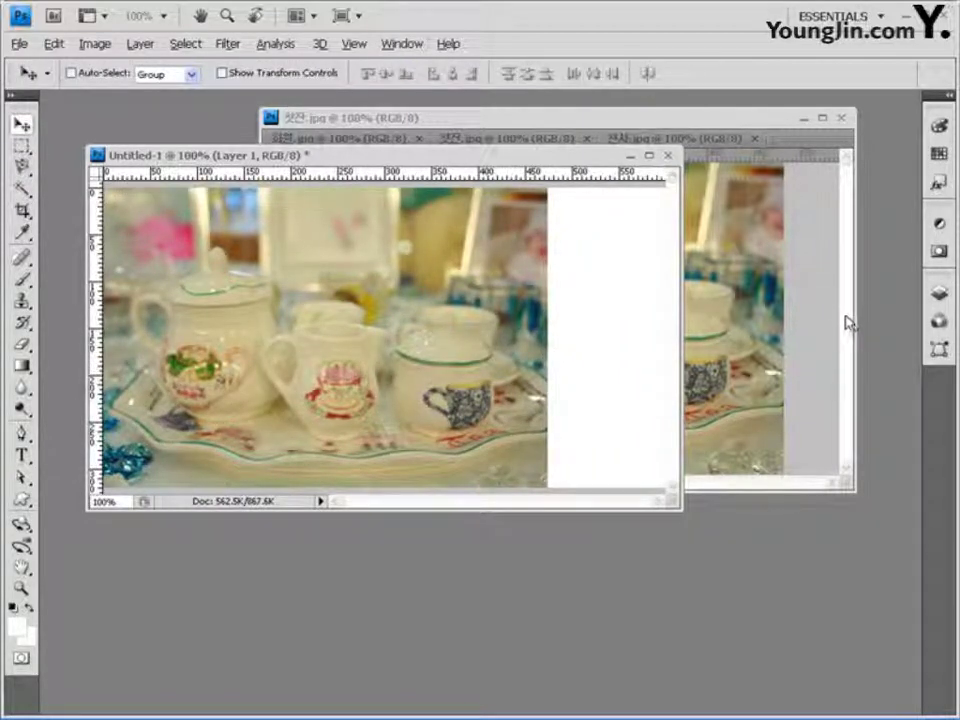
# Copy the rose image 화원.jpg into Untitled-1 as a layer above the teacups and position it along the canvas's right side.
pyautogui.click(722, 112)
pyautogui.click(330, 138)
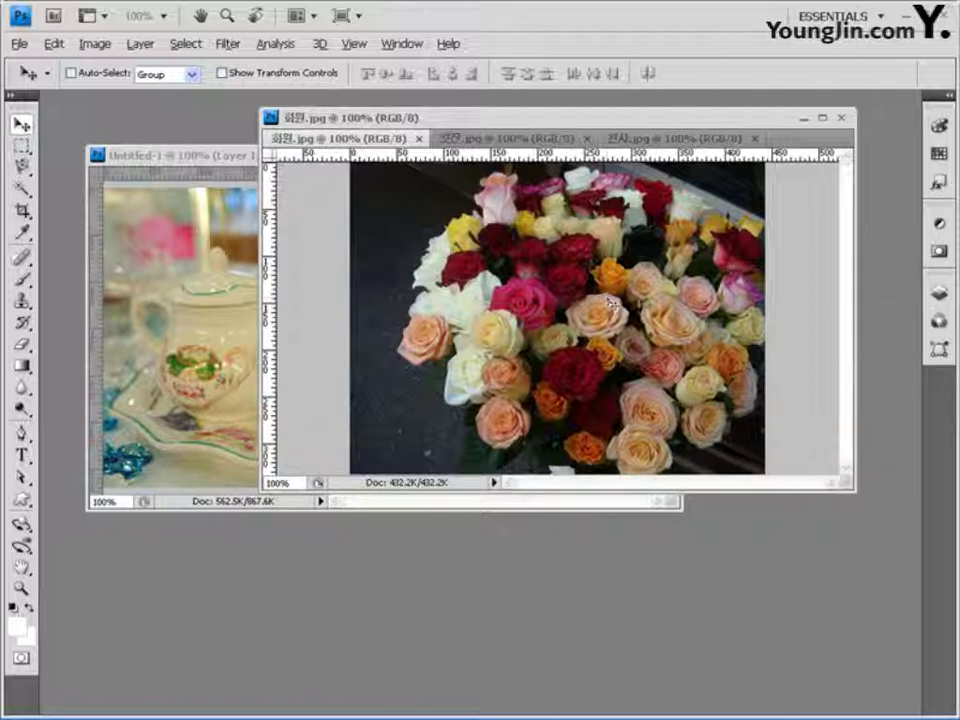
pyautogui.click(220, 298)
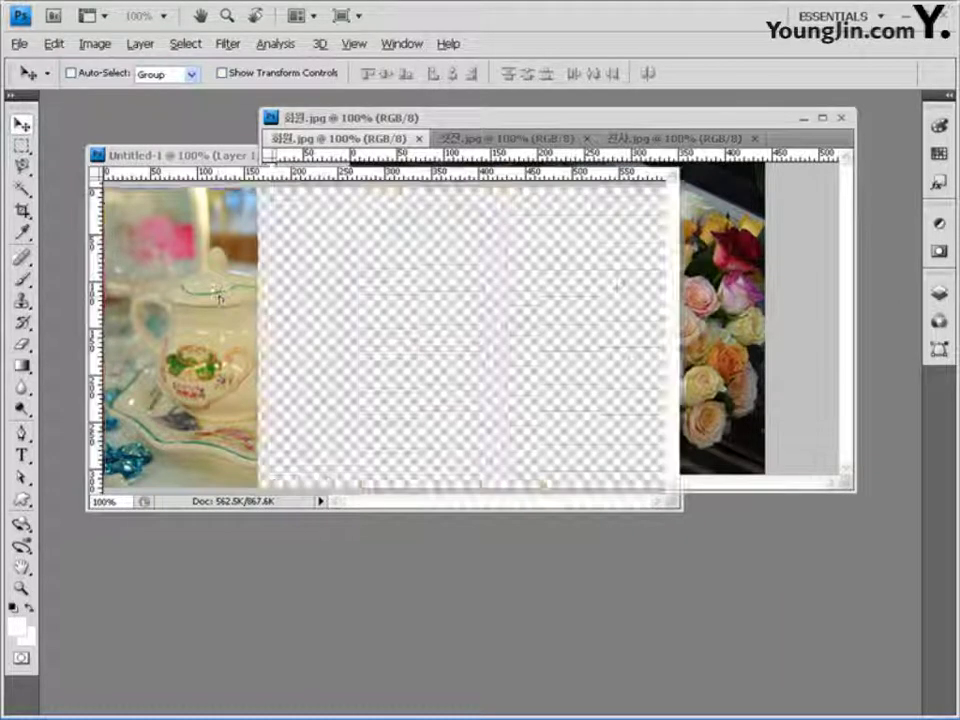
pyautogui.moveTo(220, 298); pyautogui.dragTo(542, 322)
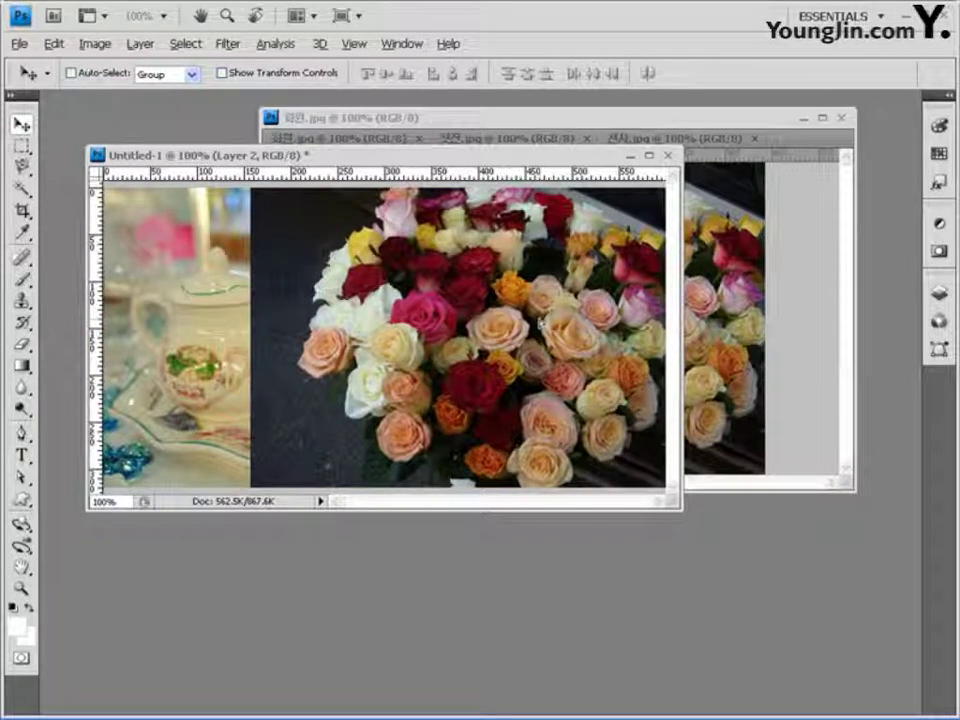
pyautogui.hotkey('shift', 'Right')
pyautogui.hotkey('shift', 'Left')
pyautogui.hotkey('shift', 'Right')
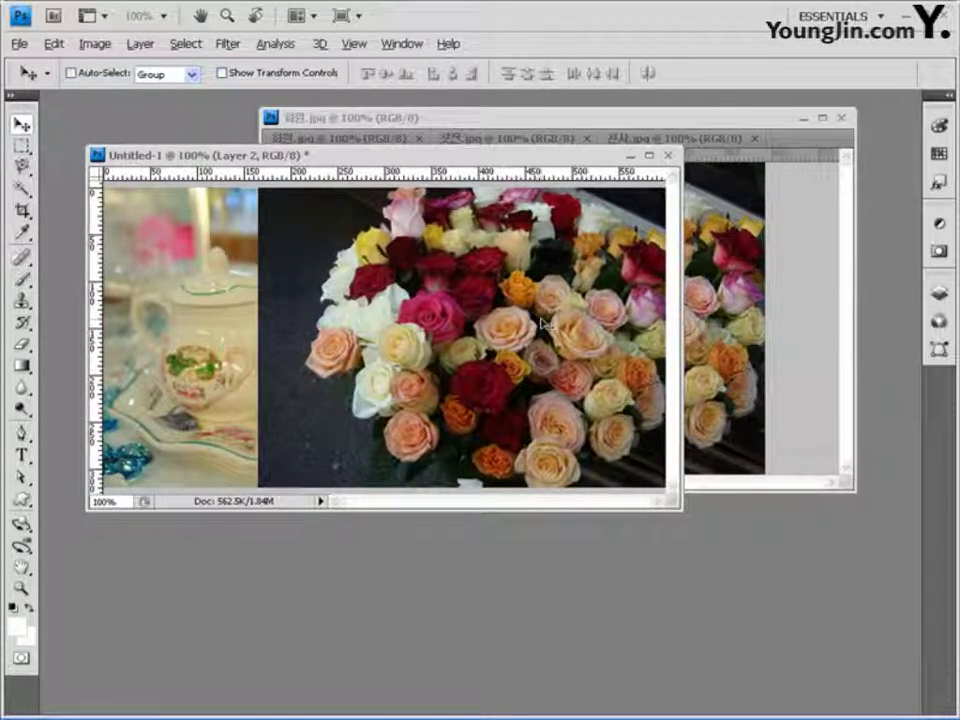
# Add a layer mask to the rose layer, Layer 2, and alternate between selecting its image and its mask.
pyautogui.click(938, 291)
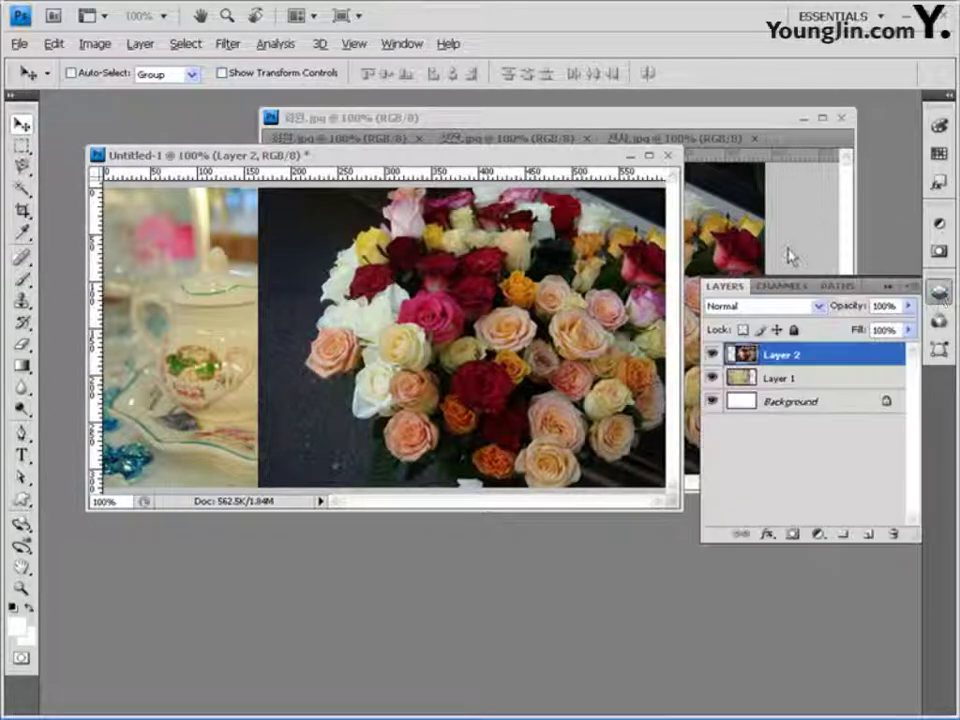
pyautogui.click(791, 536)
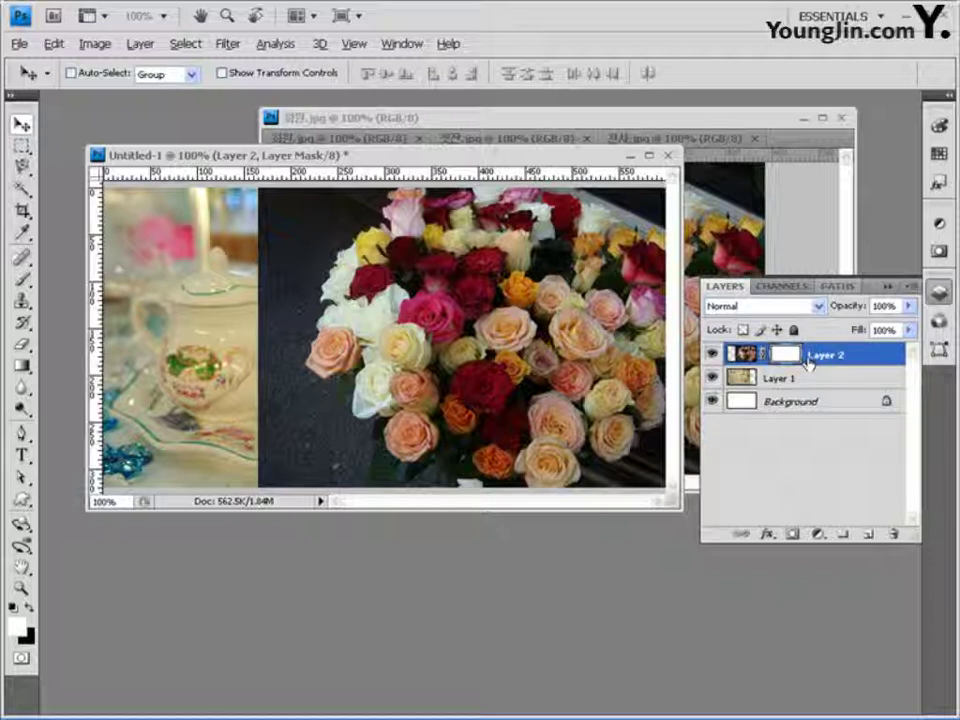
pyautogui.click(742, 355)
pyautogui.click(784, 355)
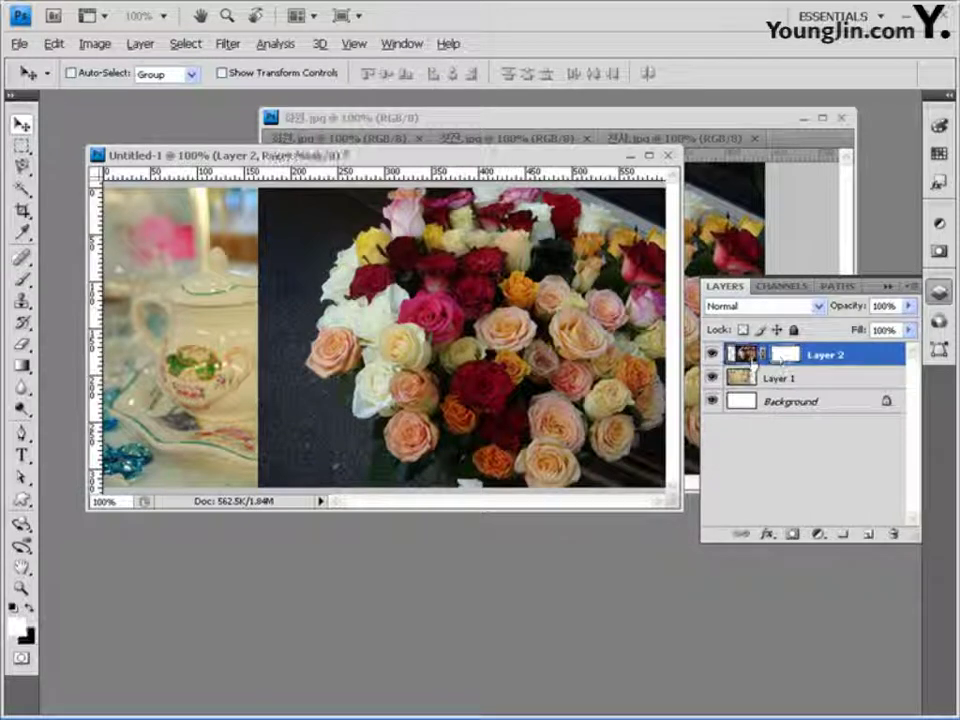
pyautogui.click(742, 355)
pyautogui.click(784, 355)
pyautogui.click(742, 355)
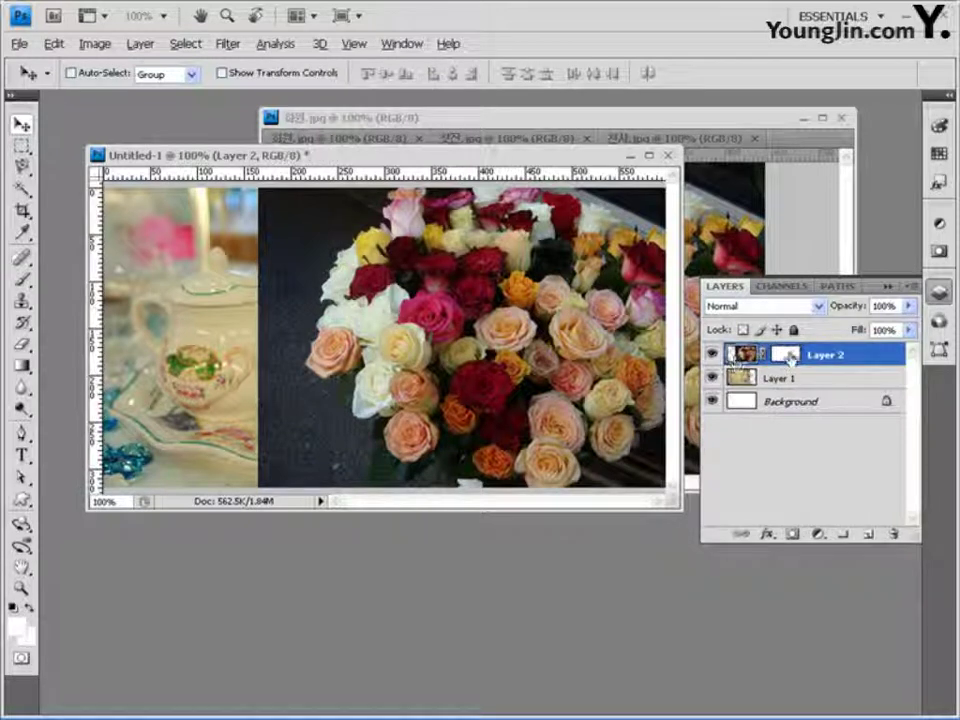
# Switch repeatedly between Layer 2's image and its layer mask, leaving the mask selected for editing.
pyautogui.click(784, 355)
pyautogui.click(742, 355)
pyautogui.click(784, 355)
pyautogui.click(748, 355)
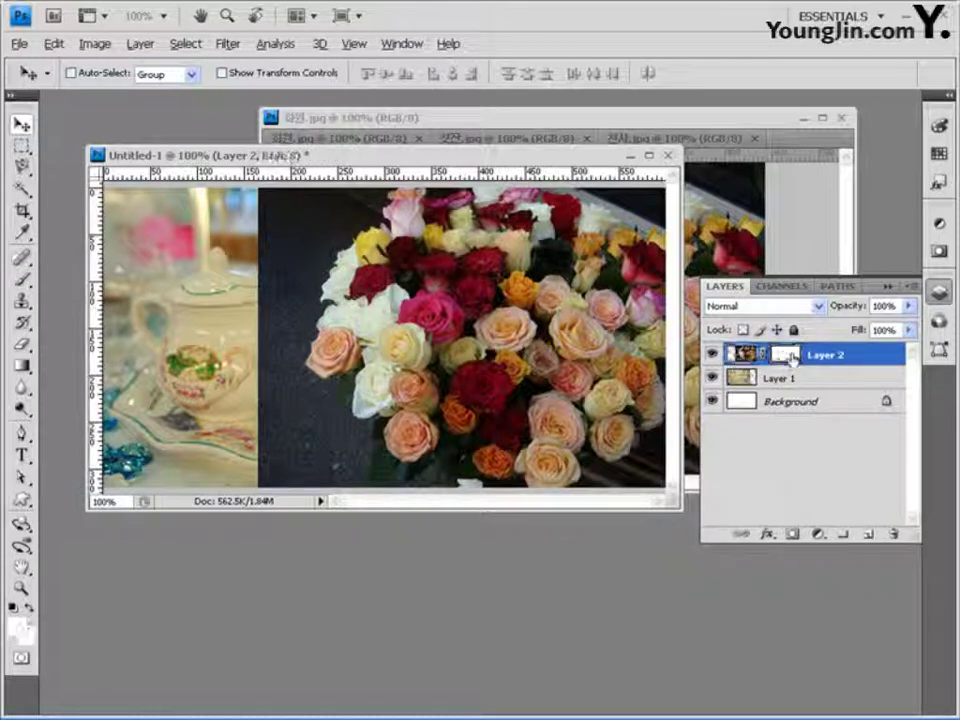
pyautogui.click(784, 355)
pyautogui.click(752, 356)
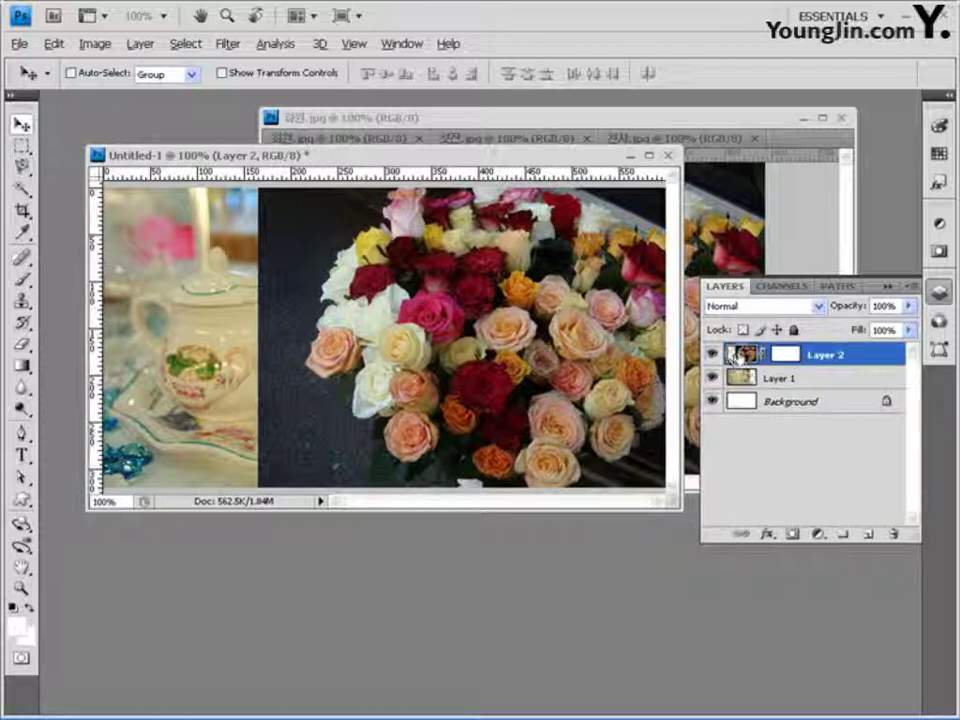
pyautogui.click(784, 355)
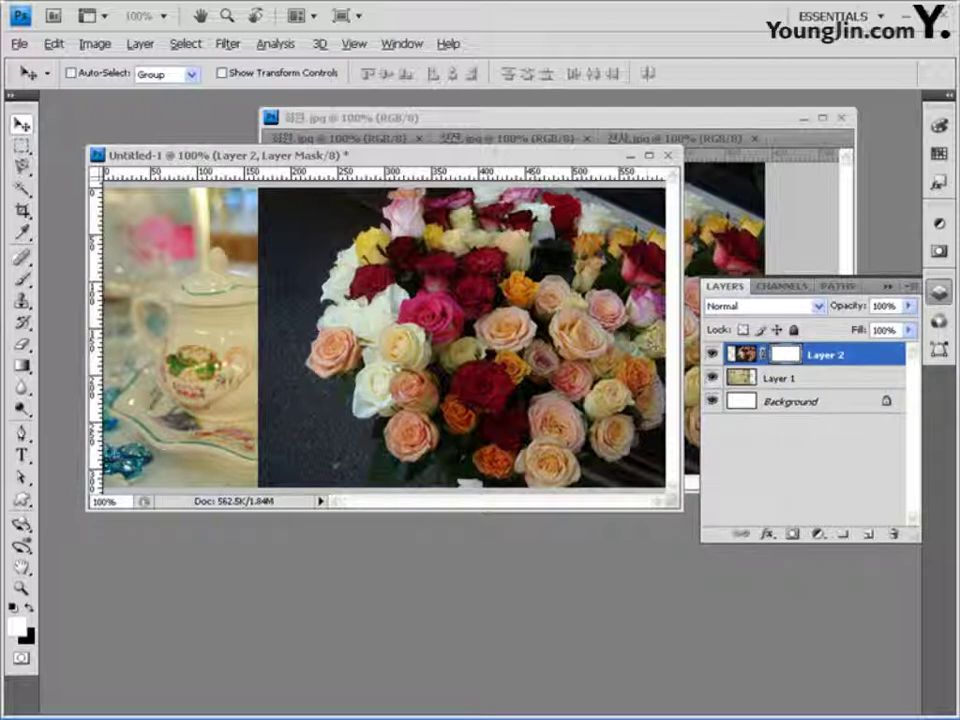
# Check the foreground and background colour values in the Color Picker, accepting each as it is.
pyautogui.click(17, 629)
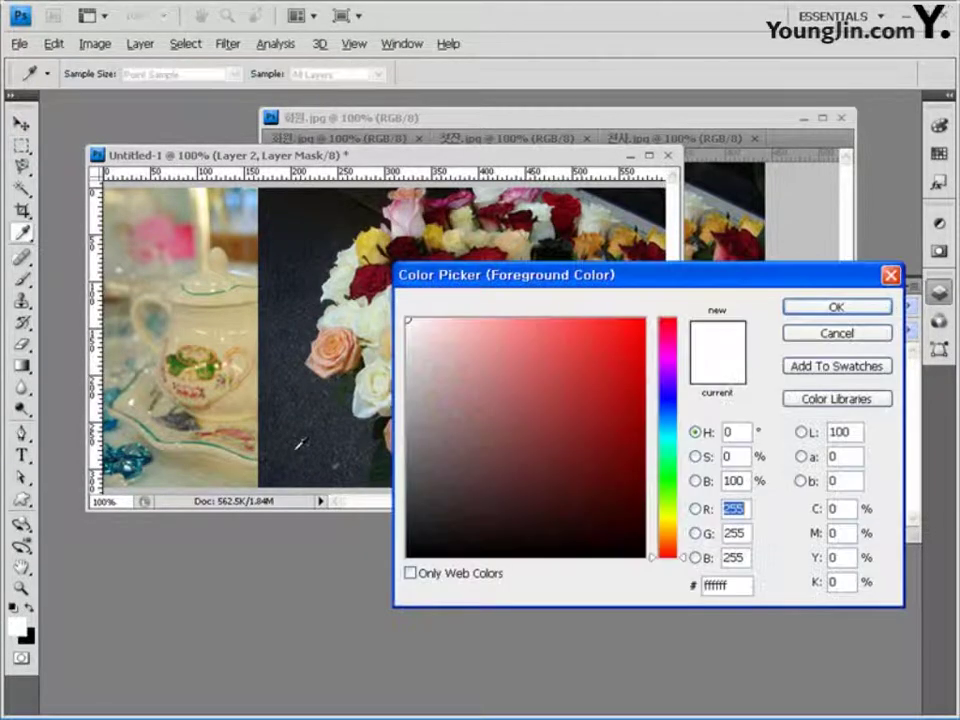
pyautogui.click(808, 308)
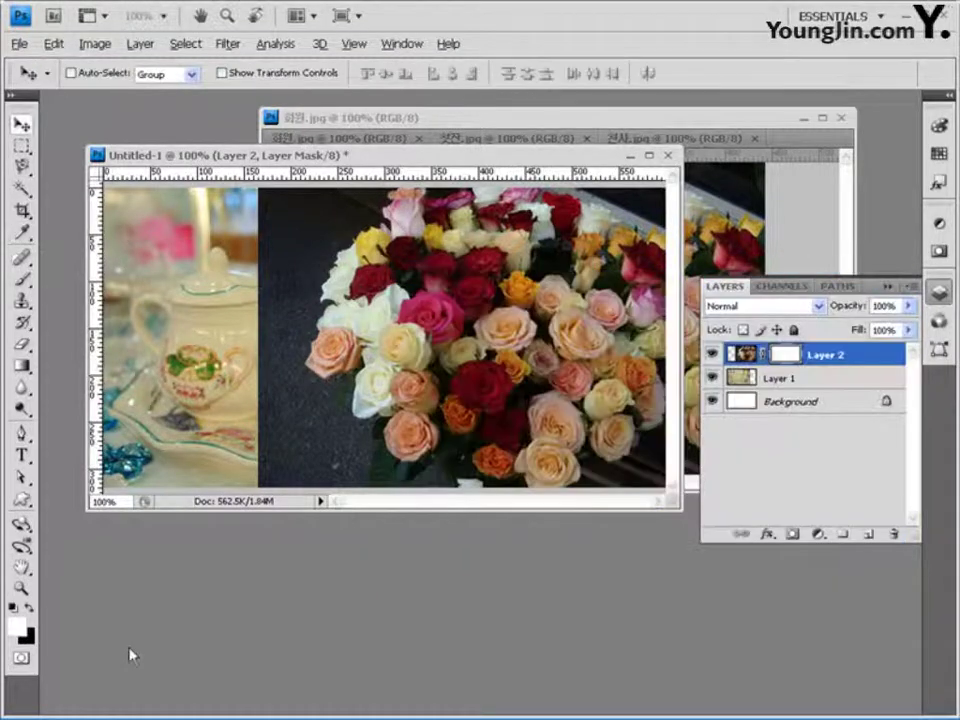
pyautogui.click(25, 636)
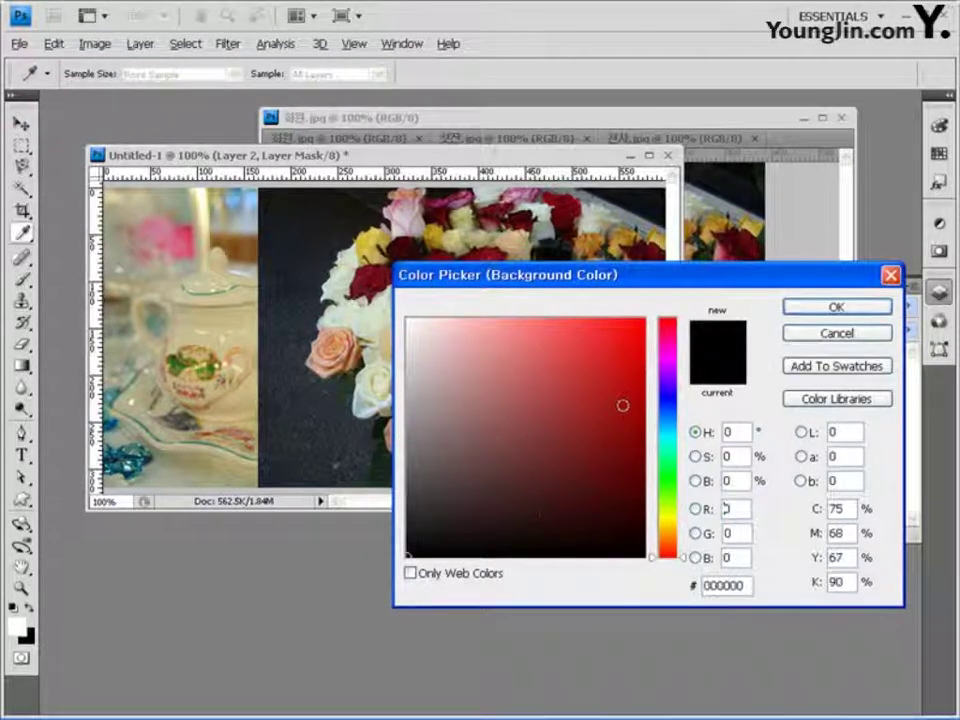
pyautogui.click(836, 307)
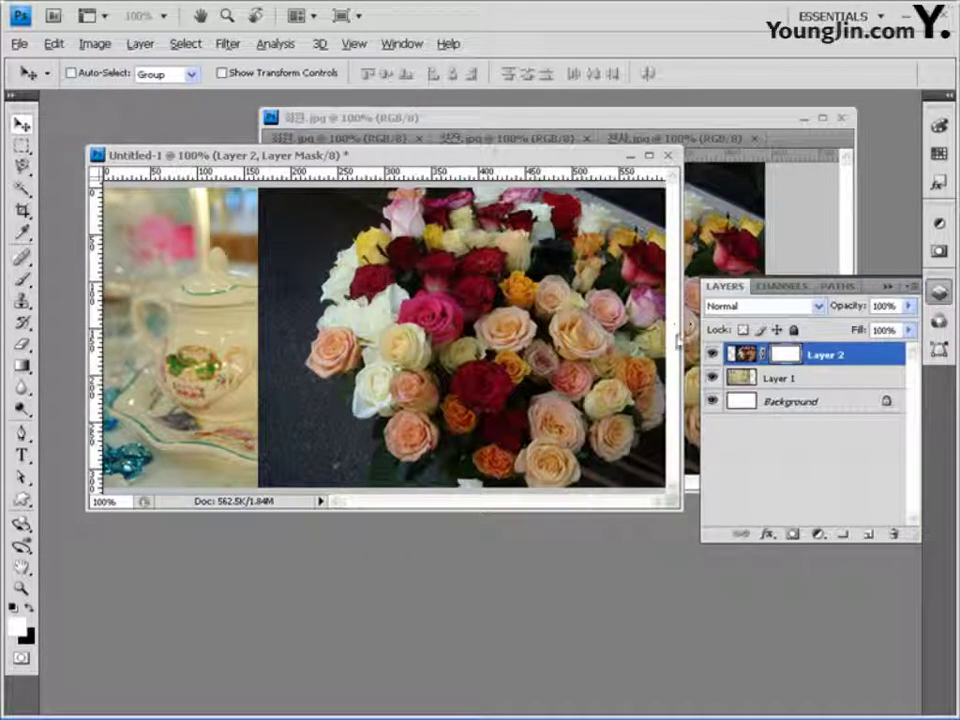
# Draw a horizontal linear foreground-to-background gradient on Layer 2's mask, from the roses near mid-canvas towards the teacups, to blend both photos.
pyautogui.click(24, 366)
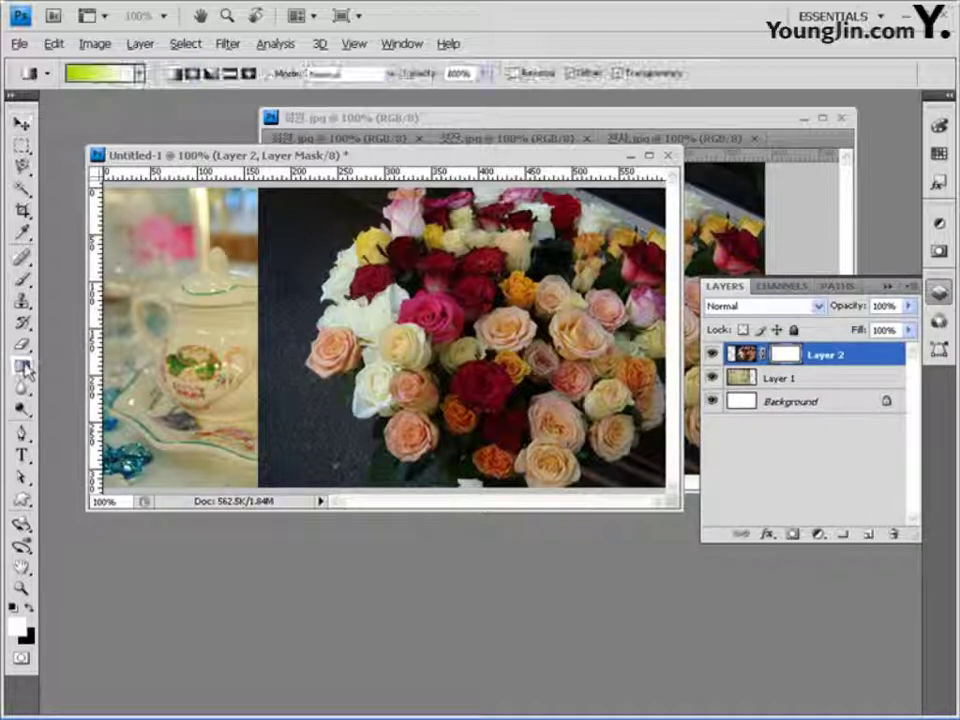
pyautogui.click(140, 74)
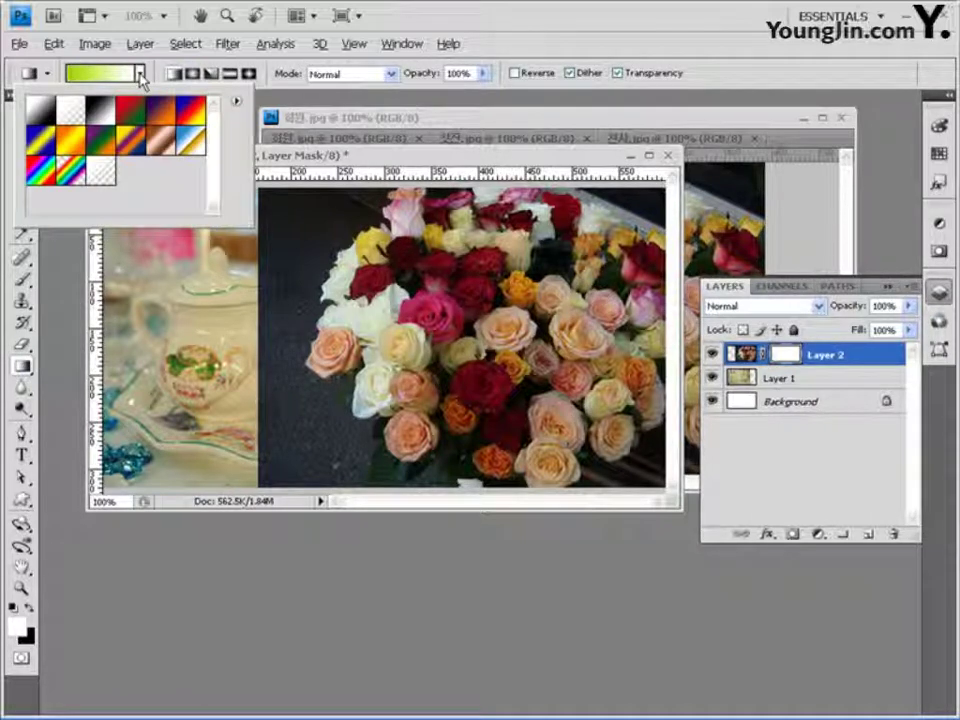
pyautogui.click(40, 112)
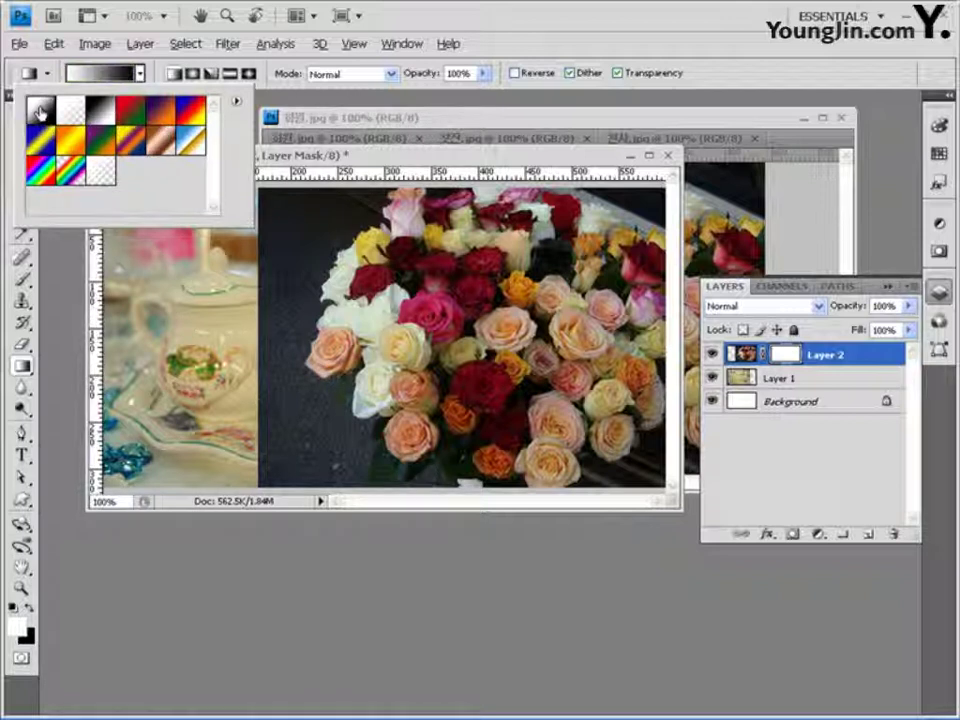
pyautogui.click(176, 76)
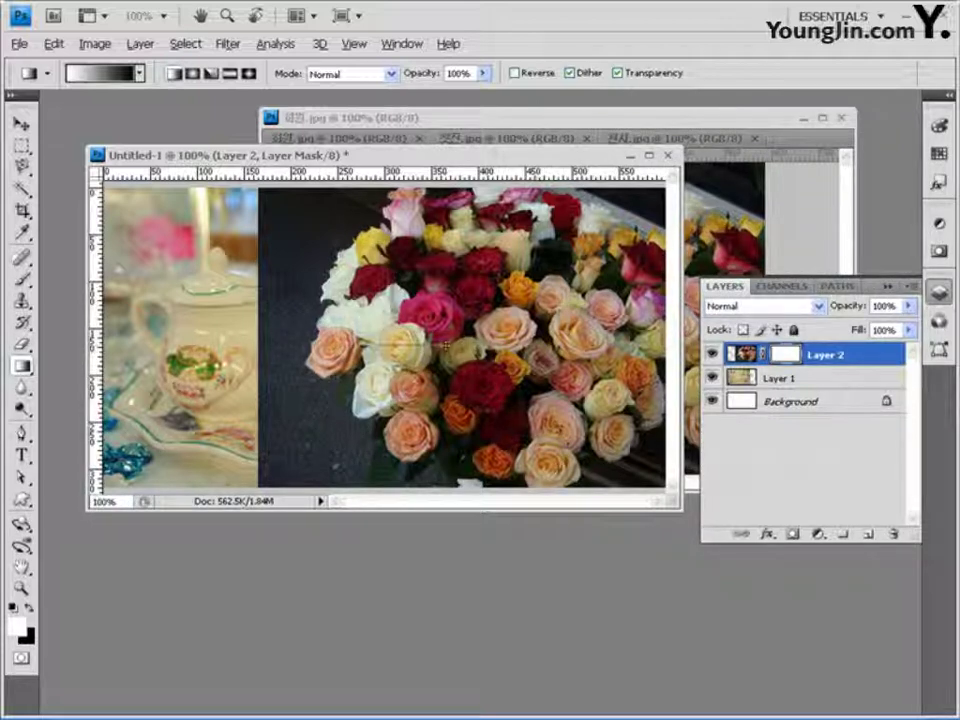
pyautogui.moveTo(447, 345); pyautogui.dragTo(277, 345)
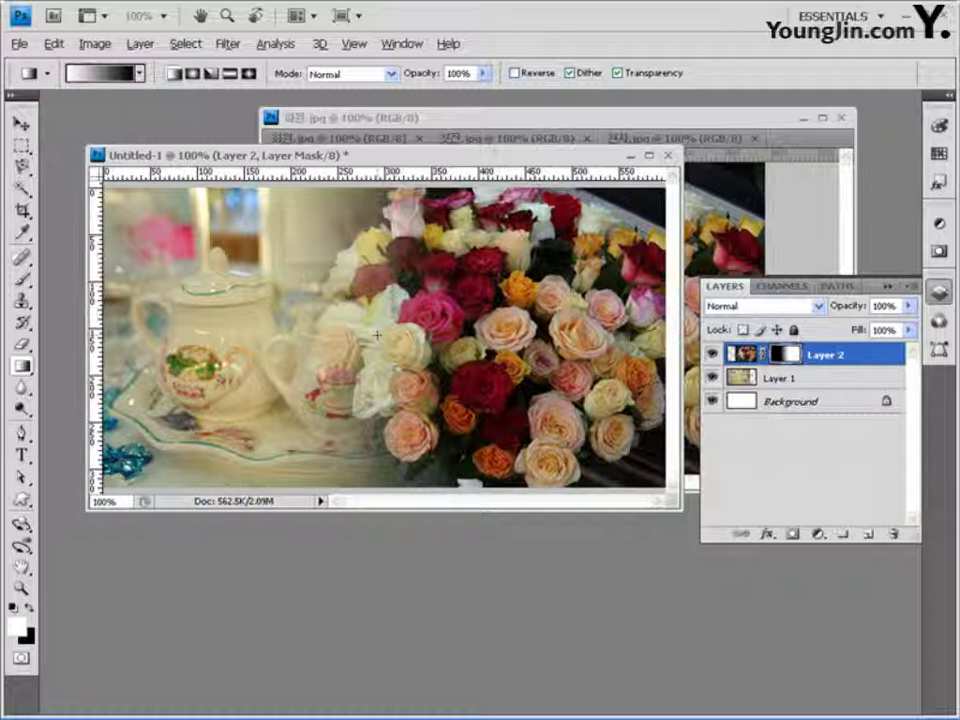
# Copy the whole angel image 천사.jpg and return to the Untitled-1 document.
pyautogui.click(624, 118)
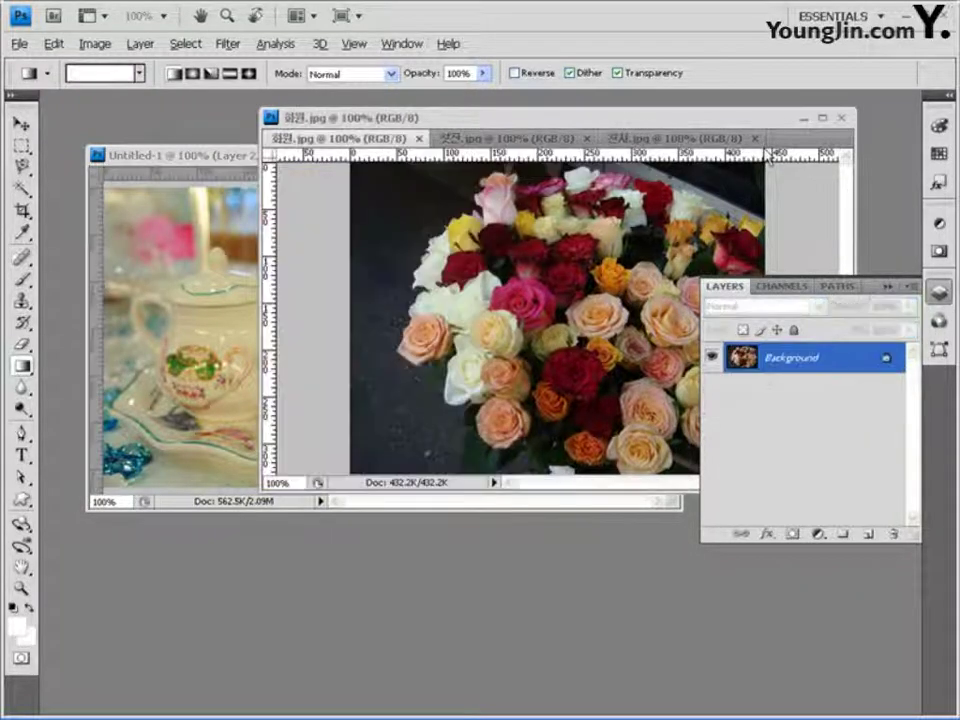
pyautogui.click(680, 137)
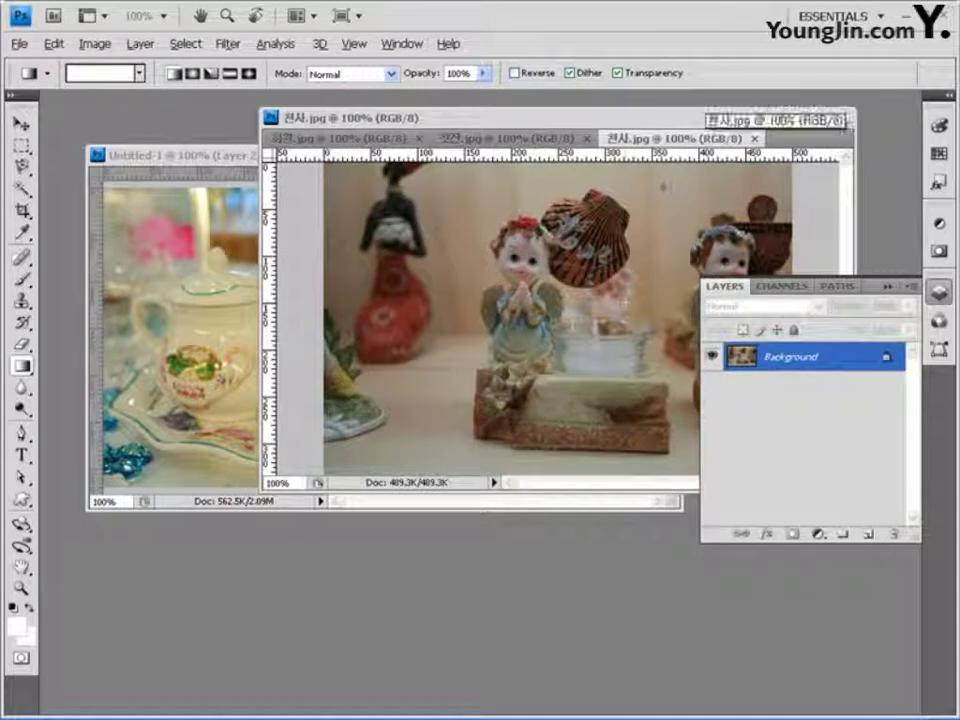
pyautogui.hotkey('ctrl', 'a')
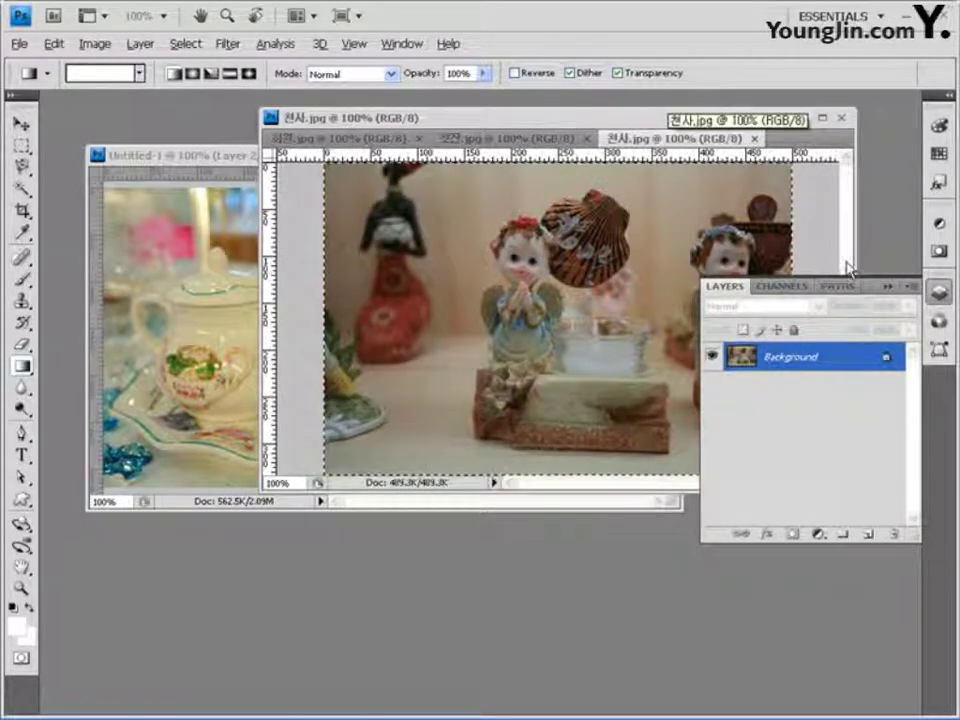
pyautogui.click(199, 157)
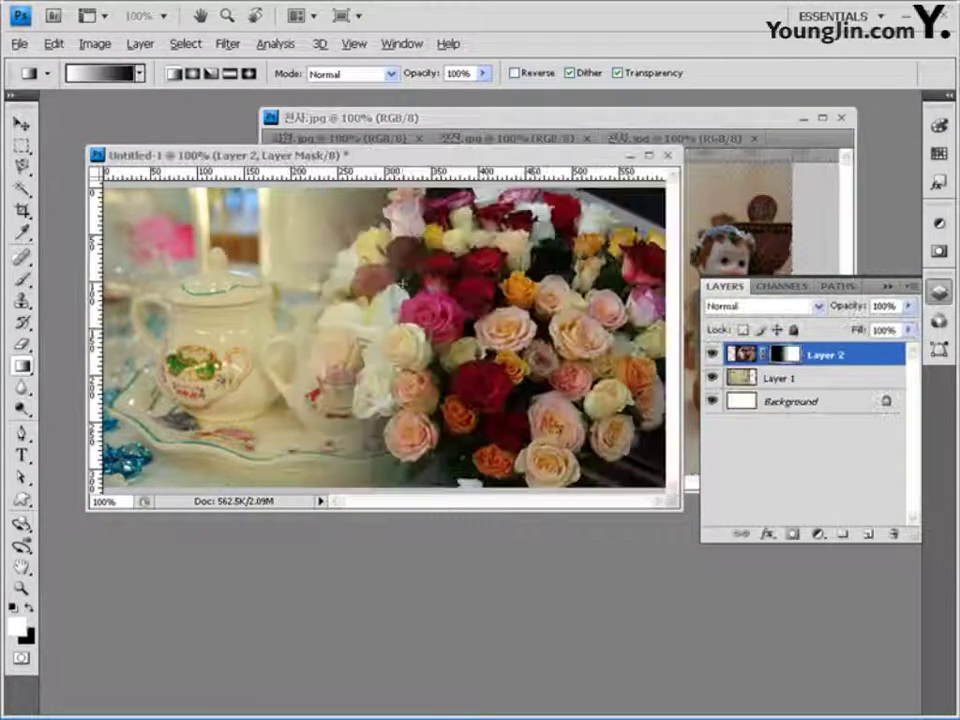
# Make a large circular selection with the Elliptical Marquee tool over the area where the teacups and roses blend.
pyautogui.click(21, 145)
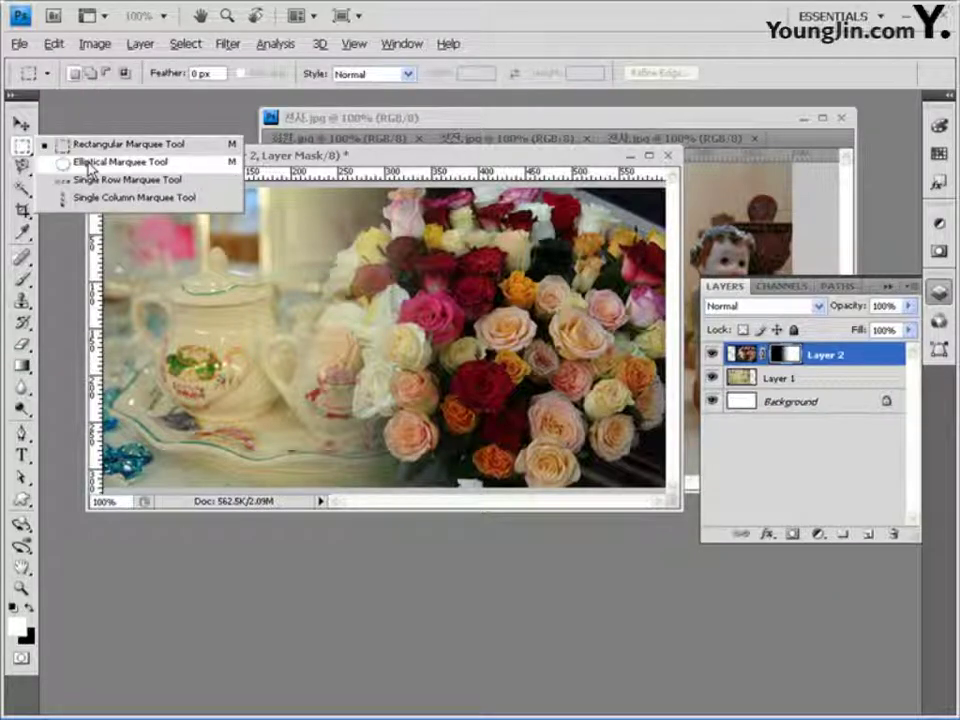
pyautogui.click(90, 166)
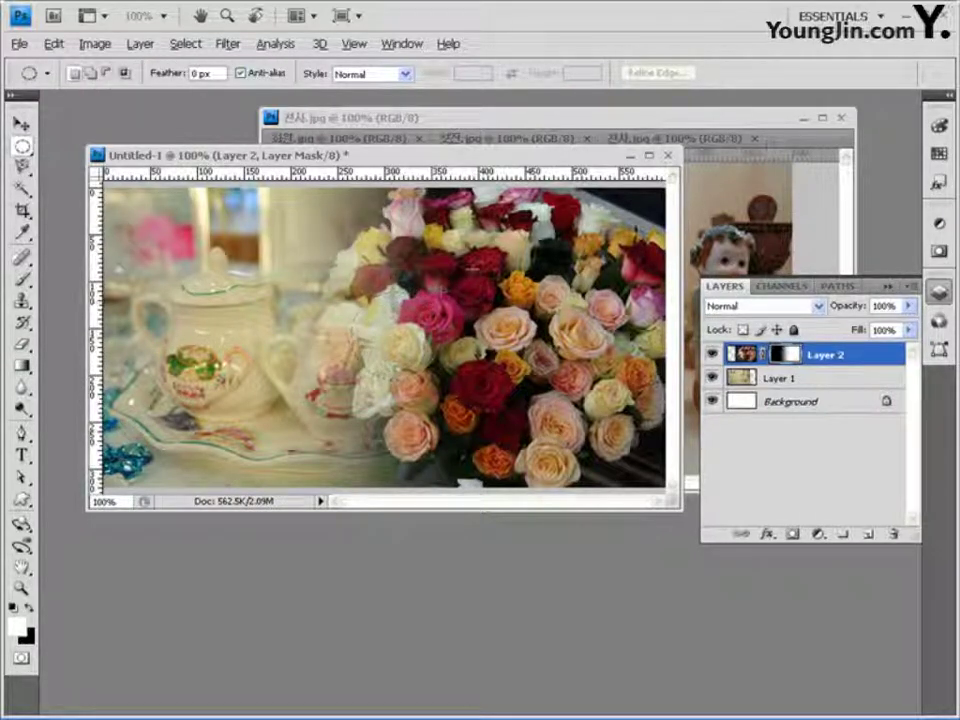
pyautogui.moveTo(292, 232); pyautogui.dragTo(450, 445)
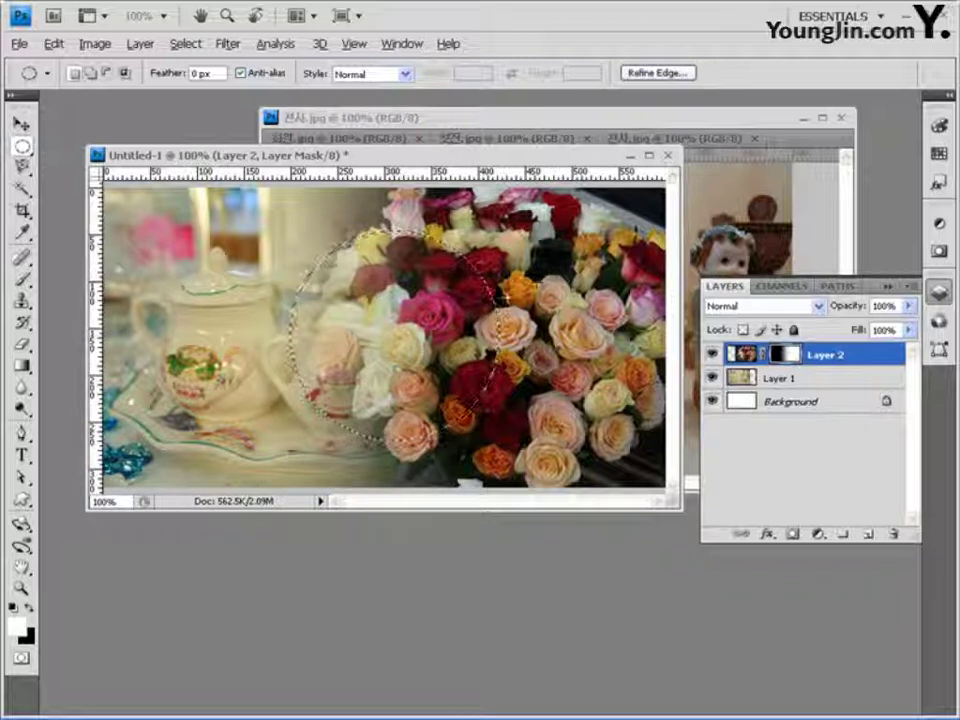
pyautogui.hotkey('ctrl', 'd')
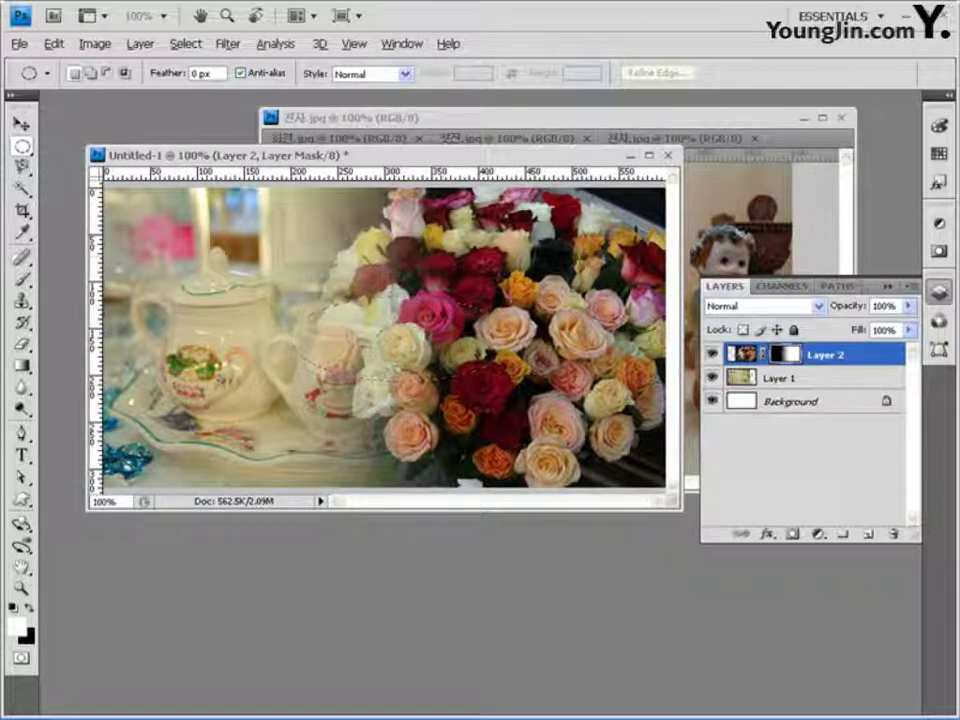
pyautogui.moveTo(312, 312); pyautogui.dragTo(392, 372)
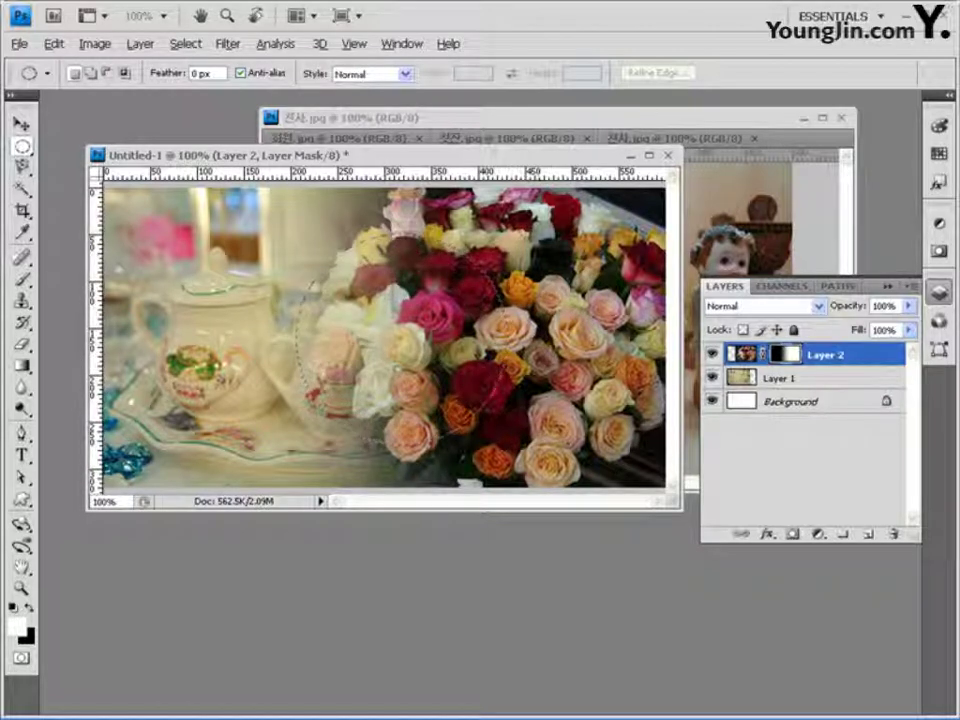
pyautogui.moveTo(295, 450); pyautogui.dragTo(545, 232)
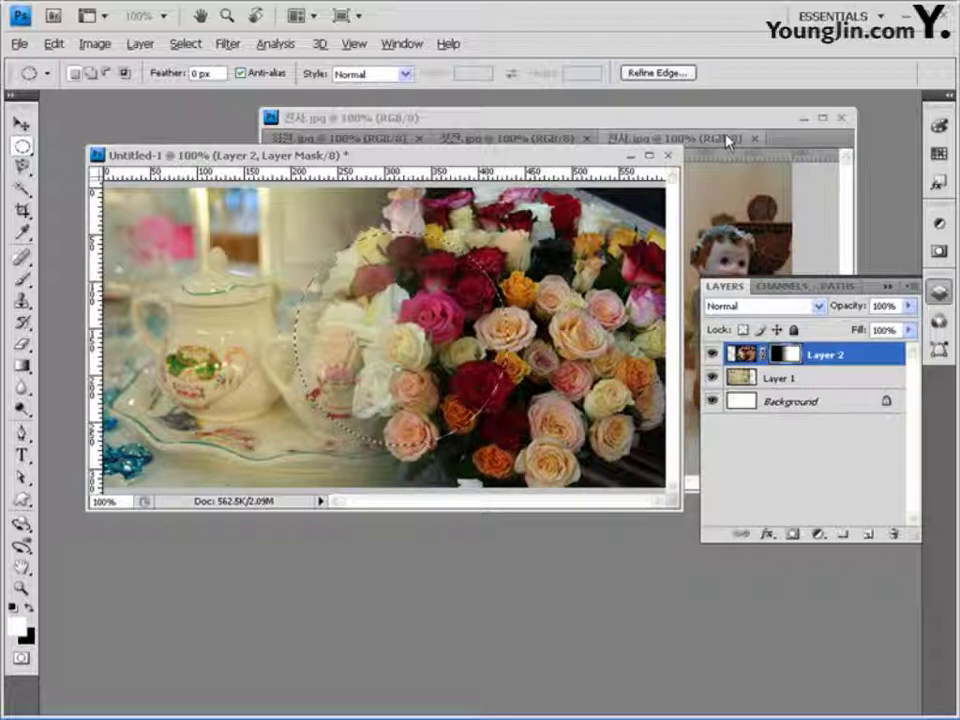
# Paste the copied angel image into the circular selection and shift it so the angel sits in the middle of the circle.
pyautogui.click(53, 43)
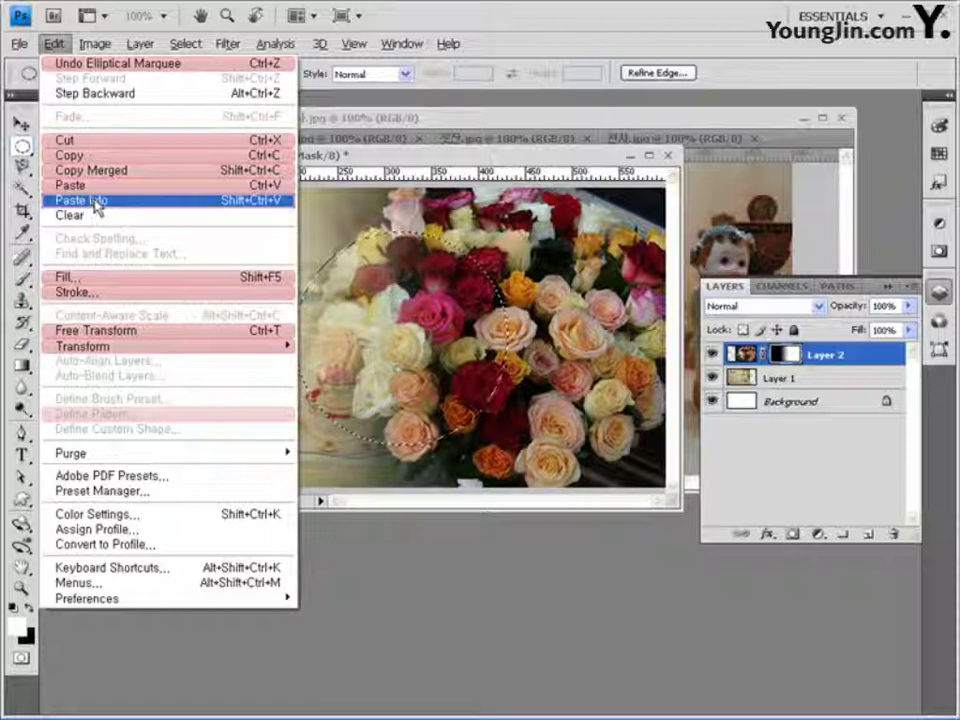
pyautogui.click(96, 205)
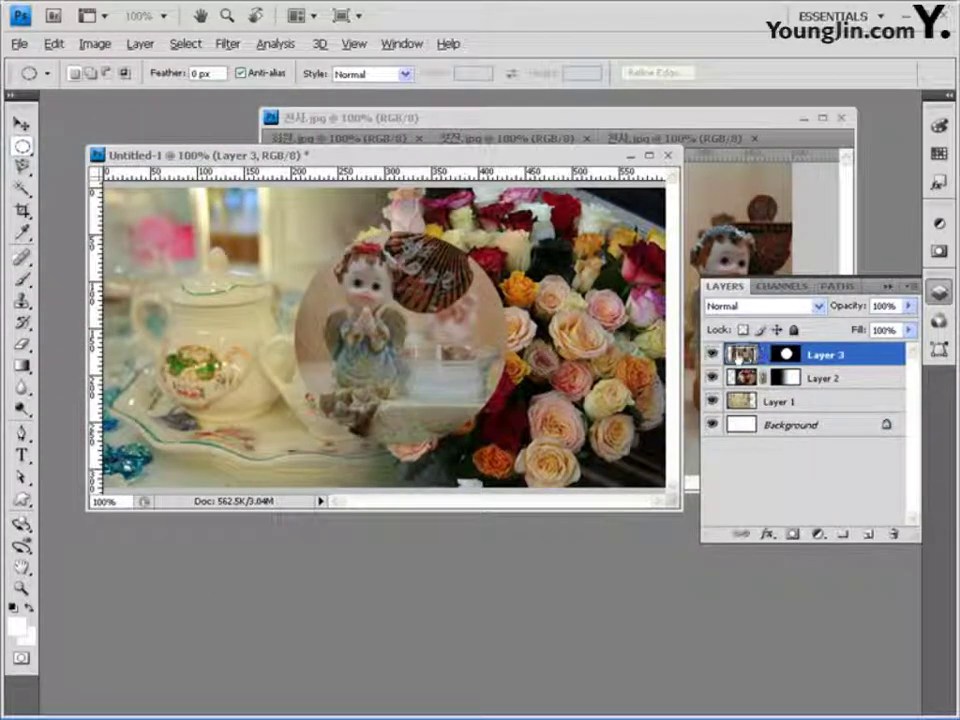
pyautogui.click(764, 354)
pyautogui.click(790, 357)
pyautogui.click(21, 123)
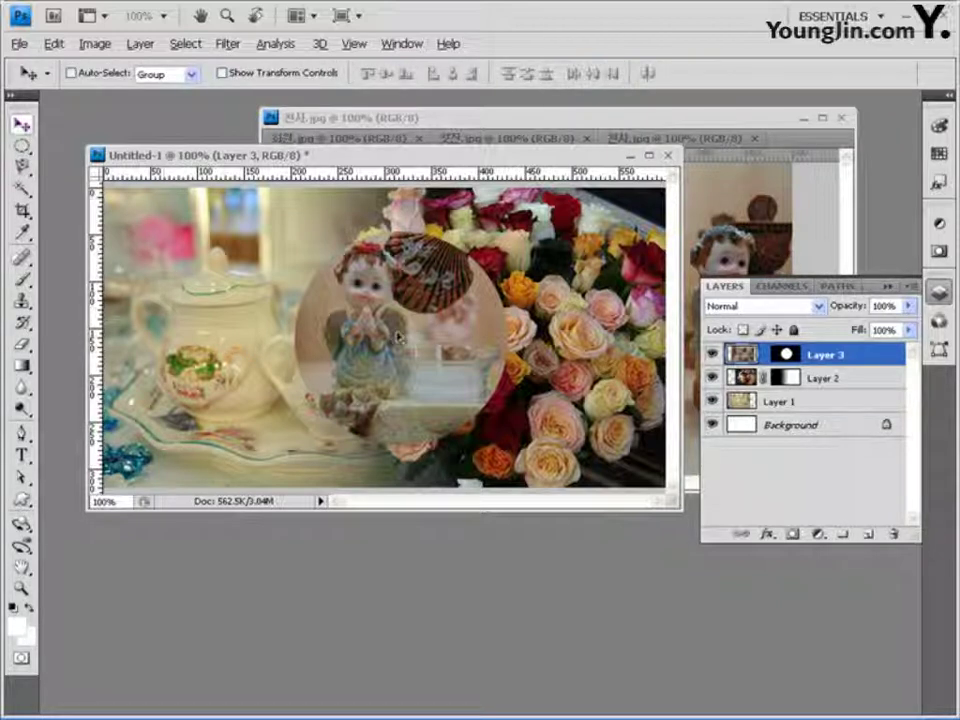
pyautogui.moveTo(398, 338); pyautogui.dragTo(443, 336)
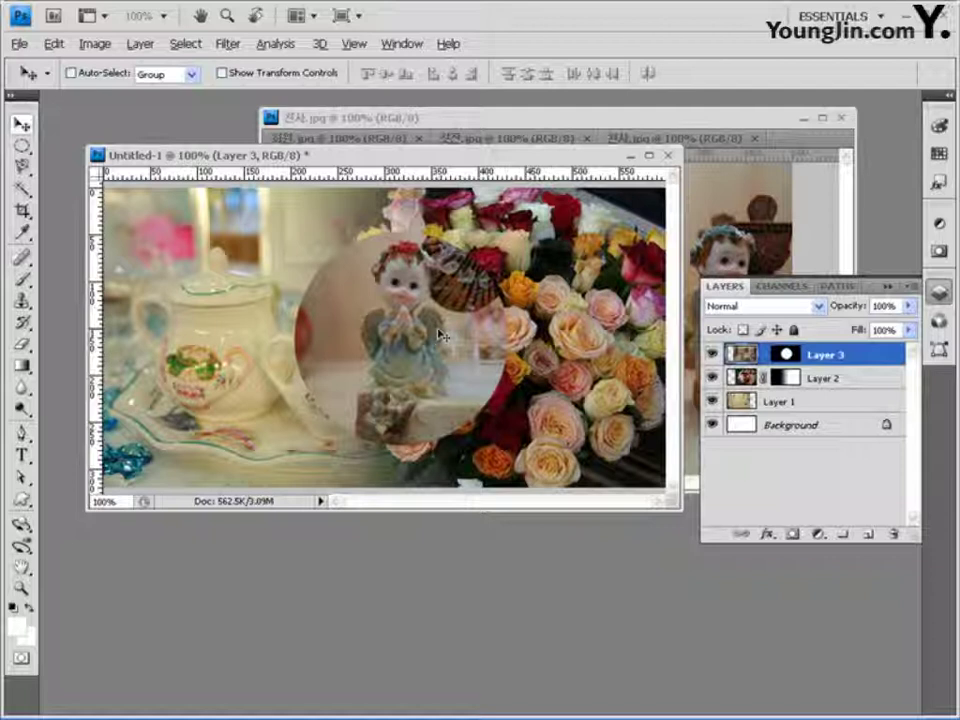
# Add a Stroke layer style to the angel layer, Layer 3, with a size of 5 px and colour #ffab08.
pyautogui.click(768, 533)
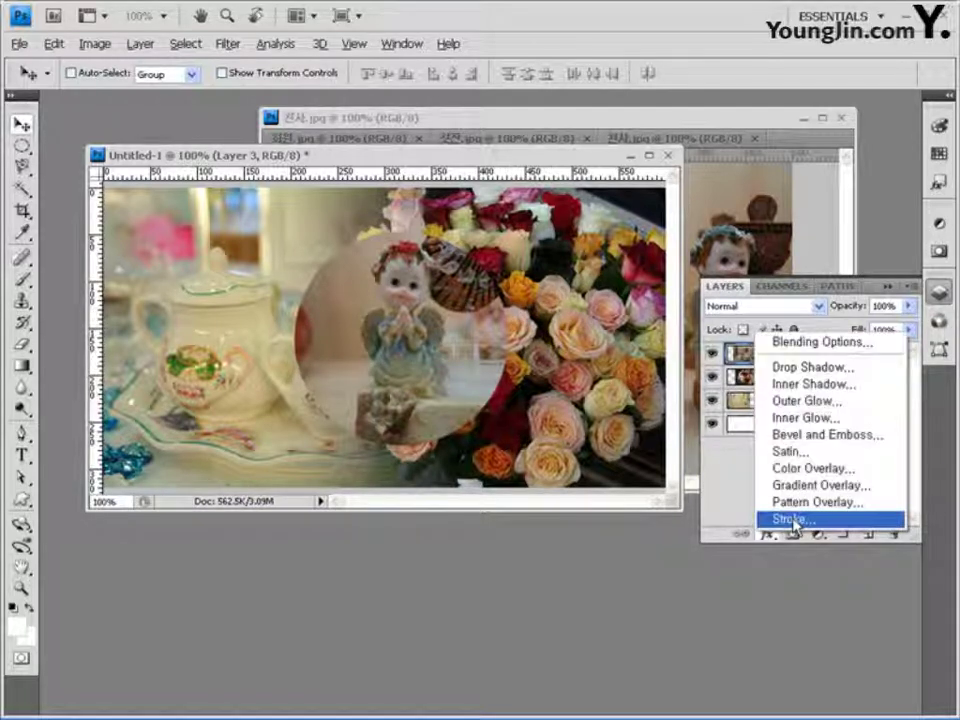
pyautogui.click(795, 520)
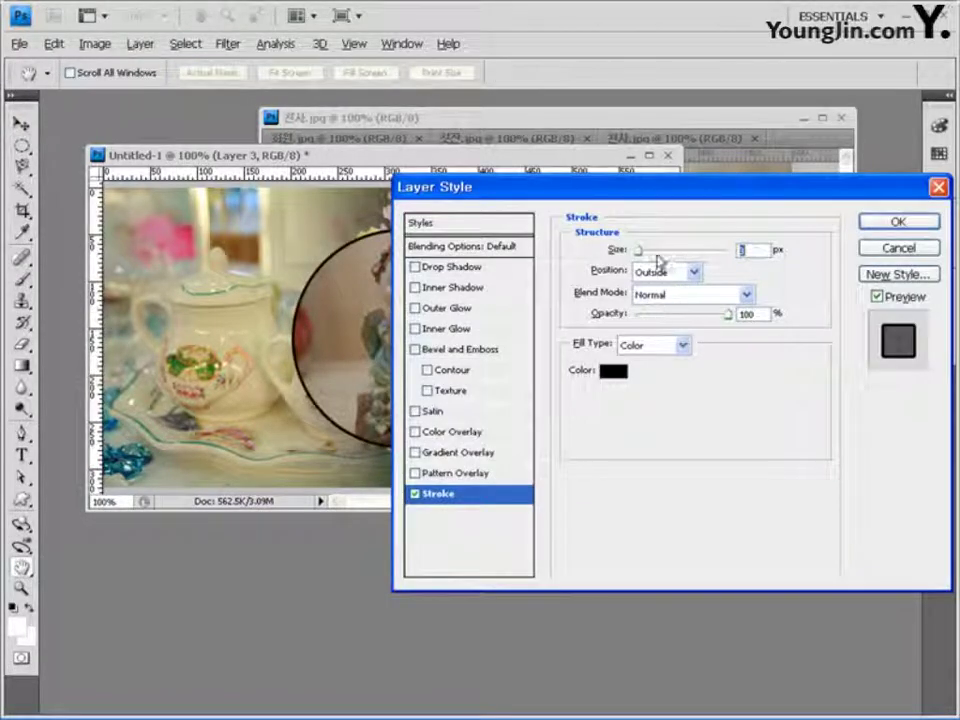
pyautogui.write('5')
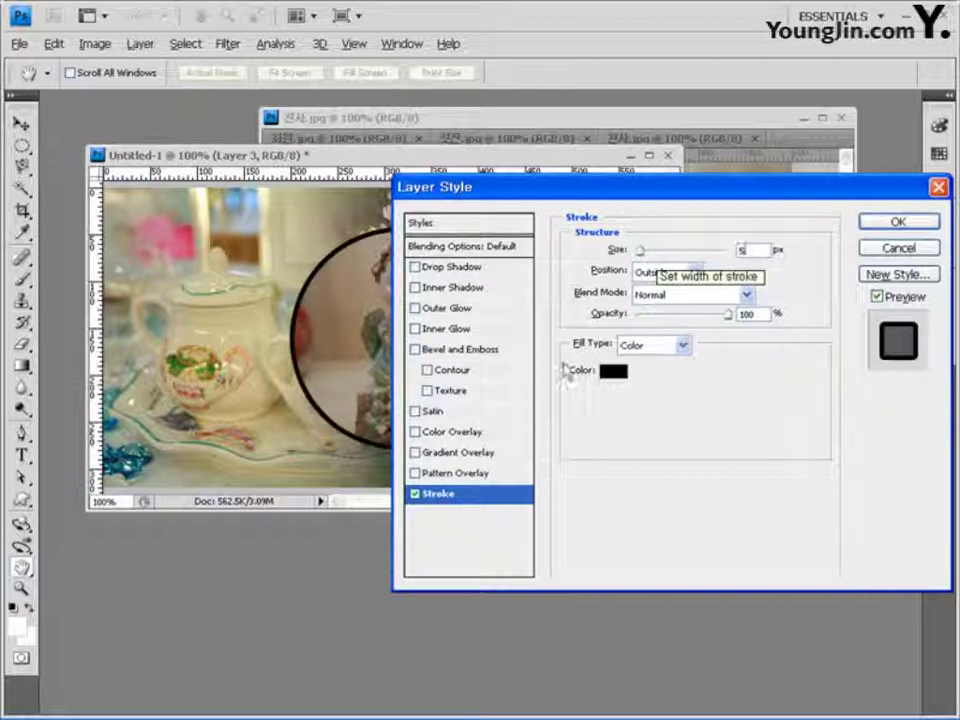
pyautogui.click(614, 372)
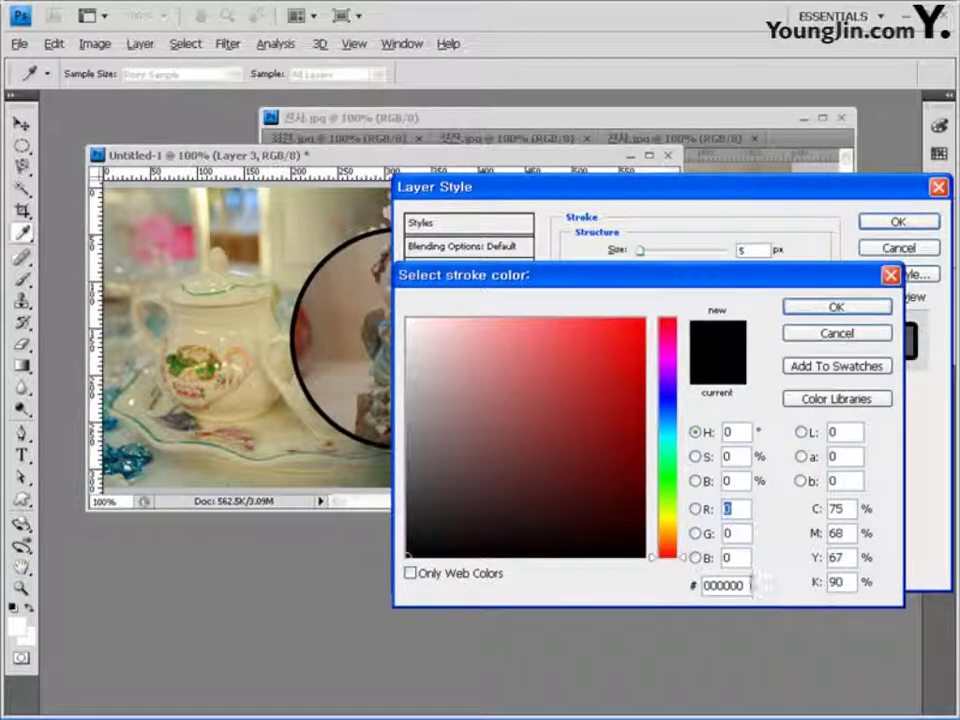
pyautogui.write('ff')
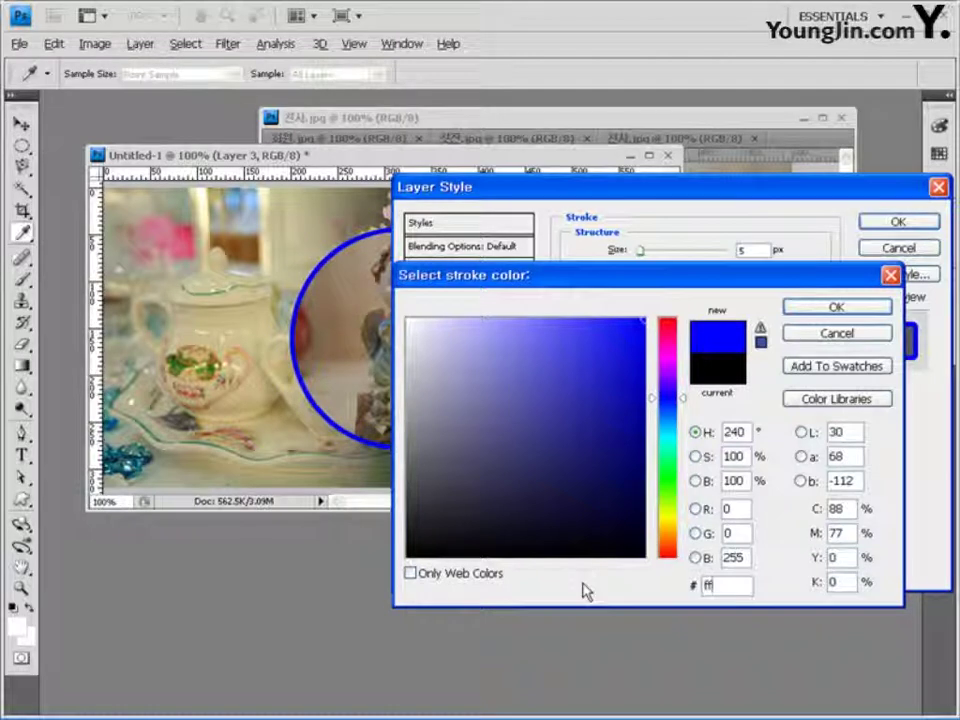
pyautogui.write('ab08')
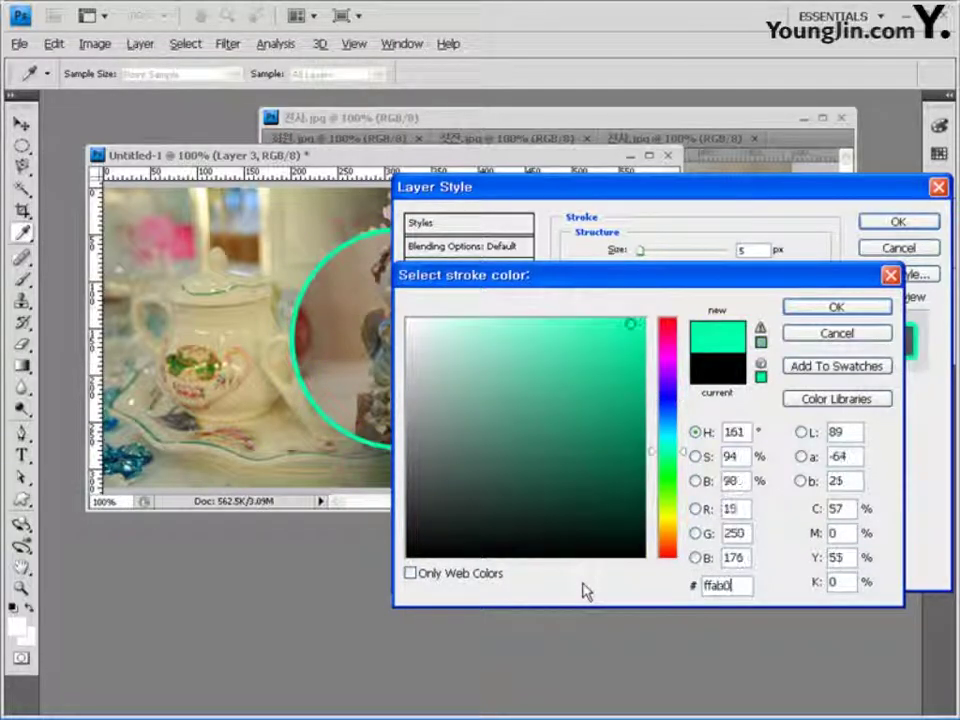
pyautogui.click(802, 310)
# Add an Outer Glow style to the angel layer, Layer 3, keeping its stroke enabled, and change the glow colour to white.
pyautogui.click(441, 309)
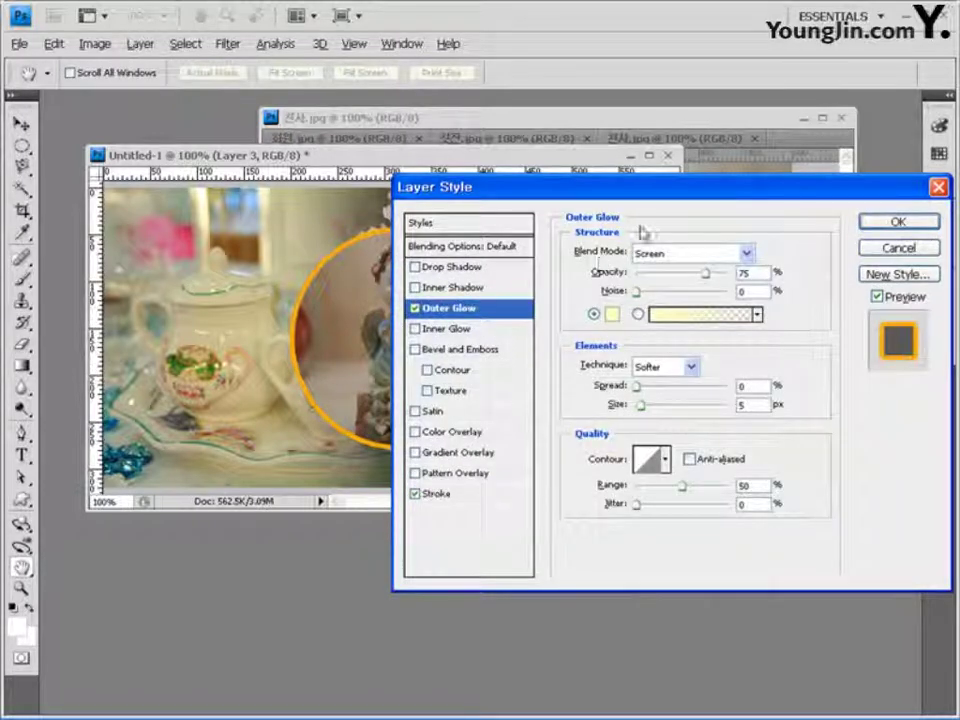
pyautogui.moveTo(641, 193); pyautogui.dragTo(709, 182)
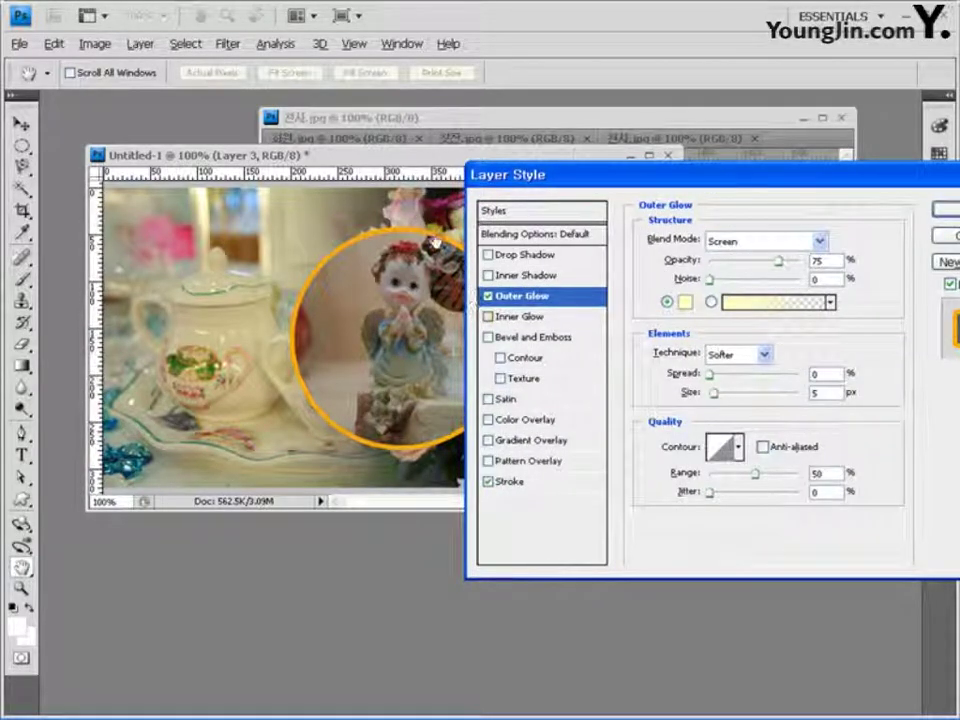
pyautogui.click(488, 482)
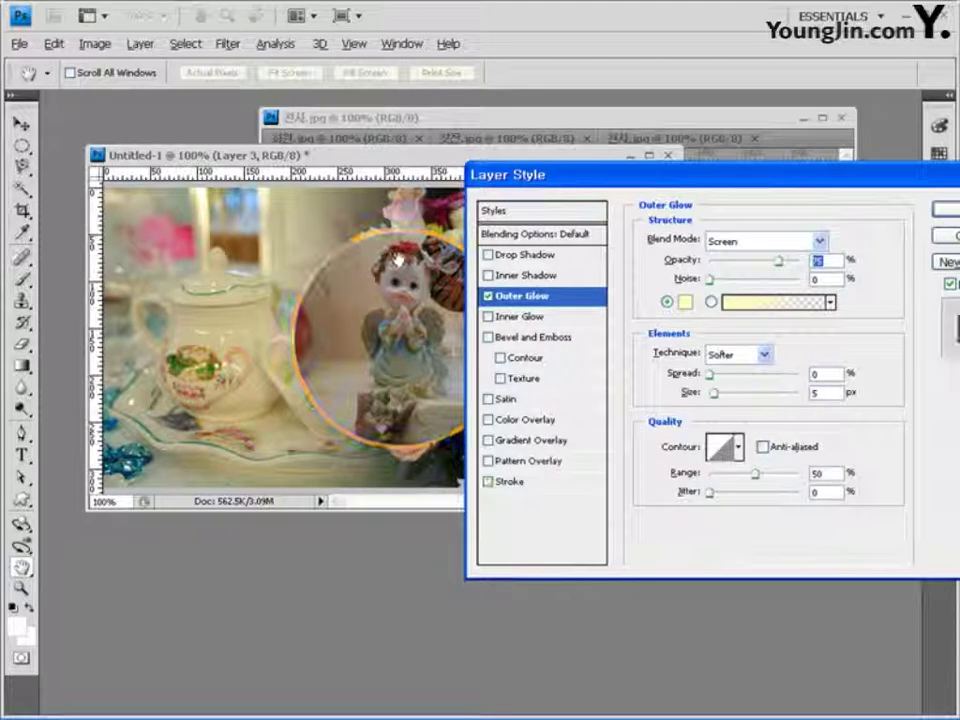
pyautogui.click(488, 482)
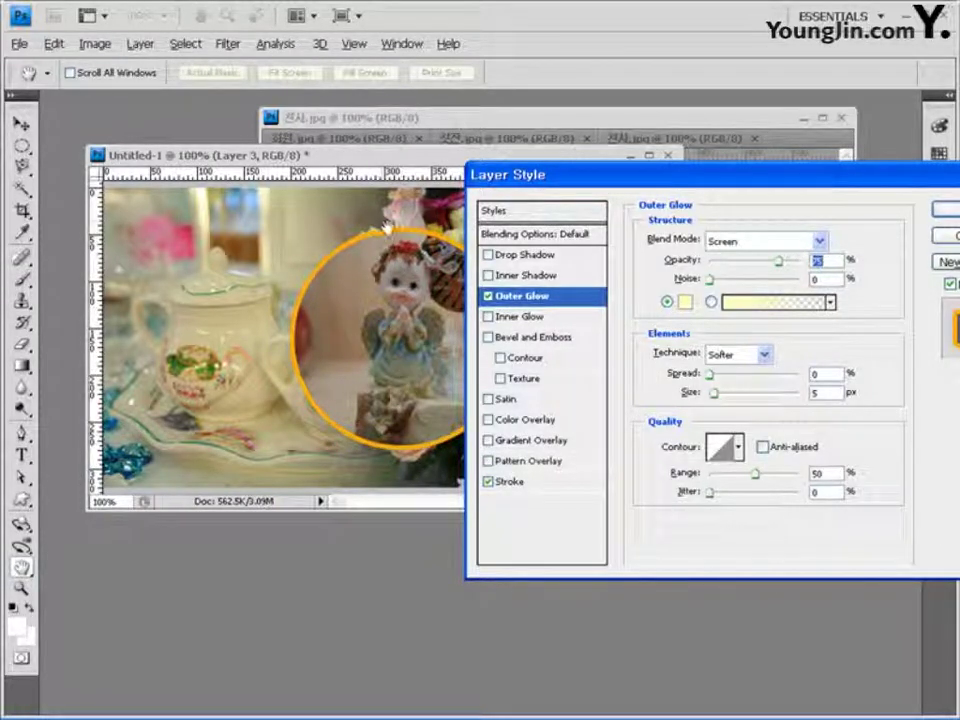
pyautogui.click(685, 301)
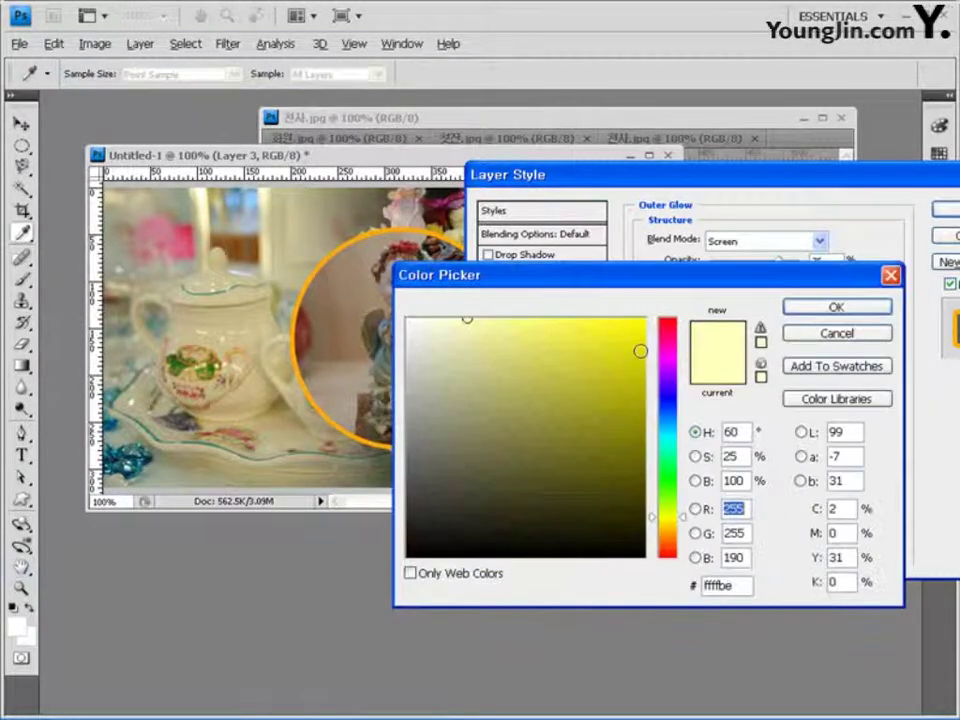
pyautogui.click(408, 320)
pyautogui.click(830, 309)
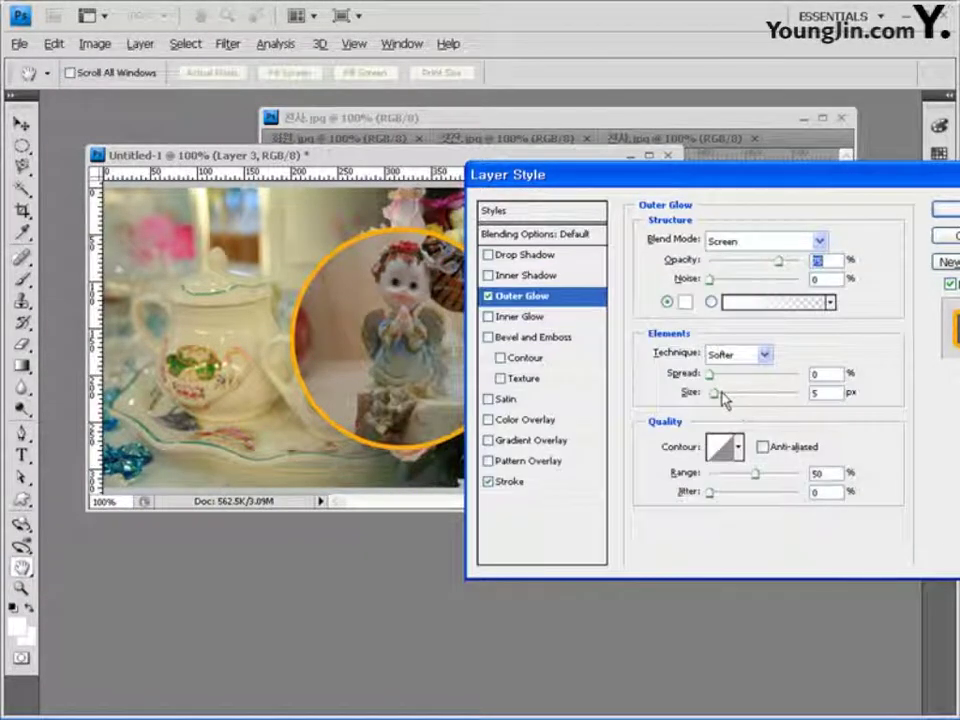
# Set the outer glow's spread to 13% and size to 21 px, and apply the layer style.
pyautogui.moveTo(716, 398); pyautogui.dragTo(713, 399)
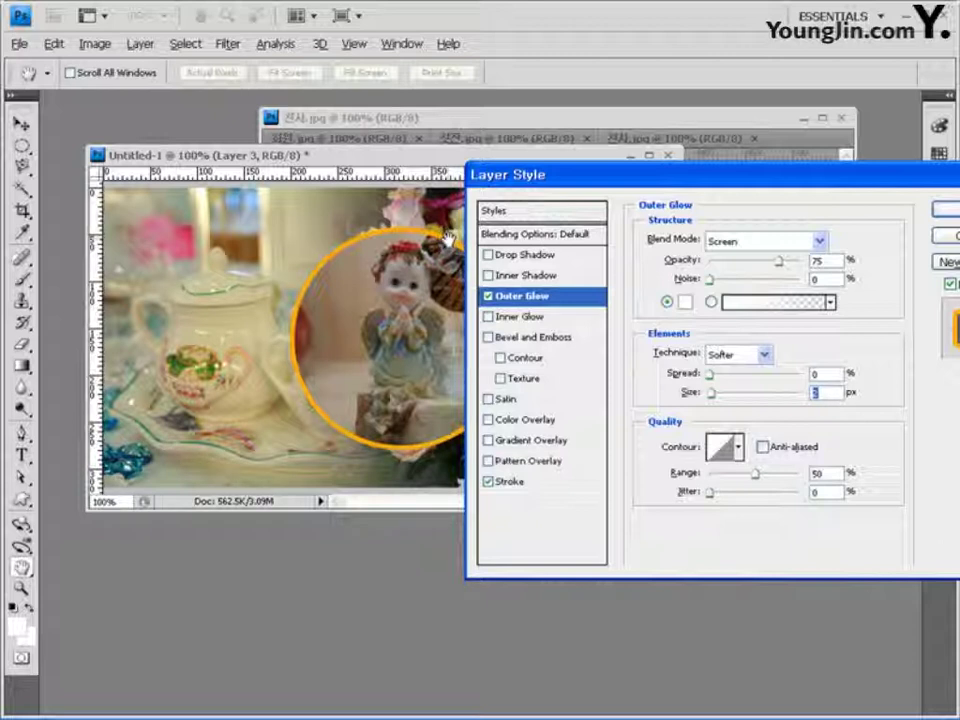
pyautogui.moveTo(709, 394); pyautogui.dragTo(722, 400)
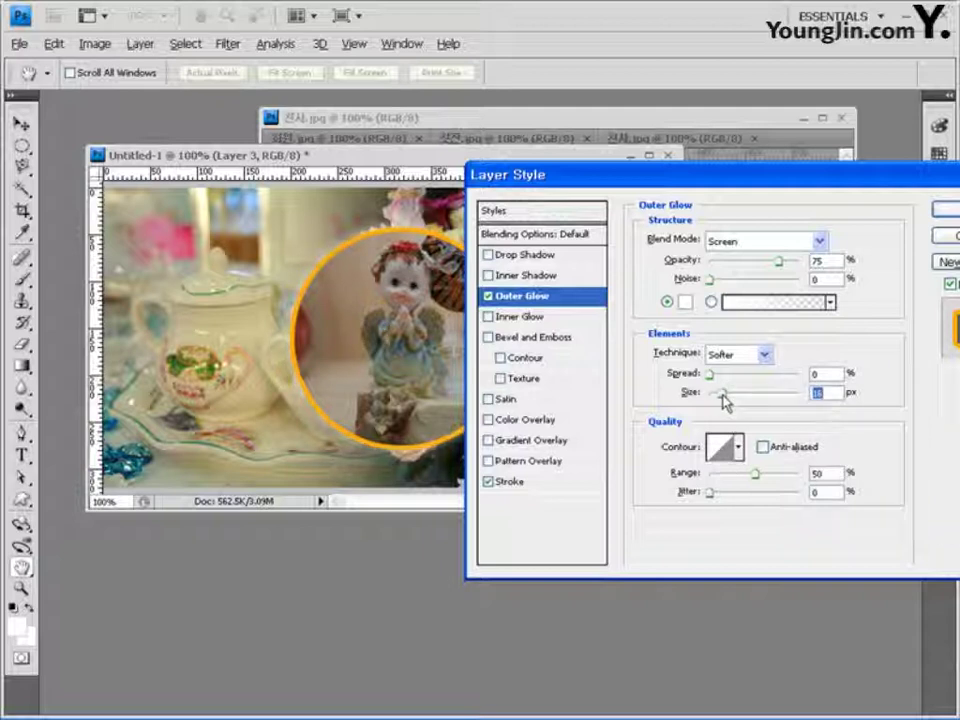
pyautogui.moveTo(569, 177); pyautogui.dragTo(551, 343)
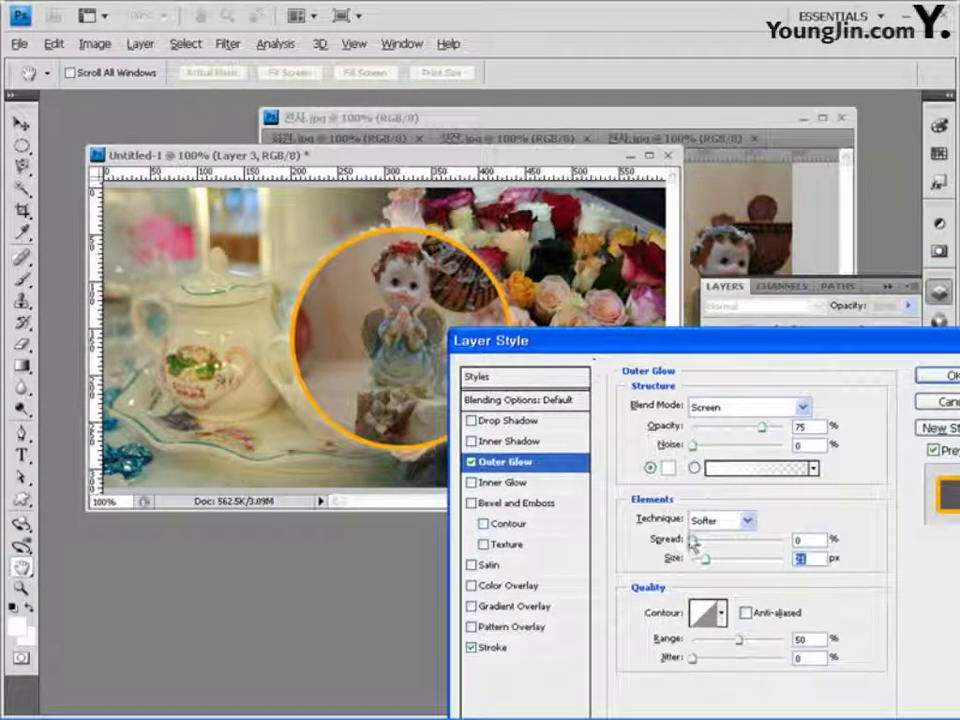
pyautogui.moveTo(692, 540); pyautogui.dragTo(714, 545)
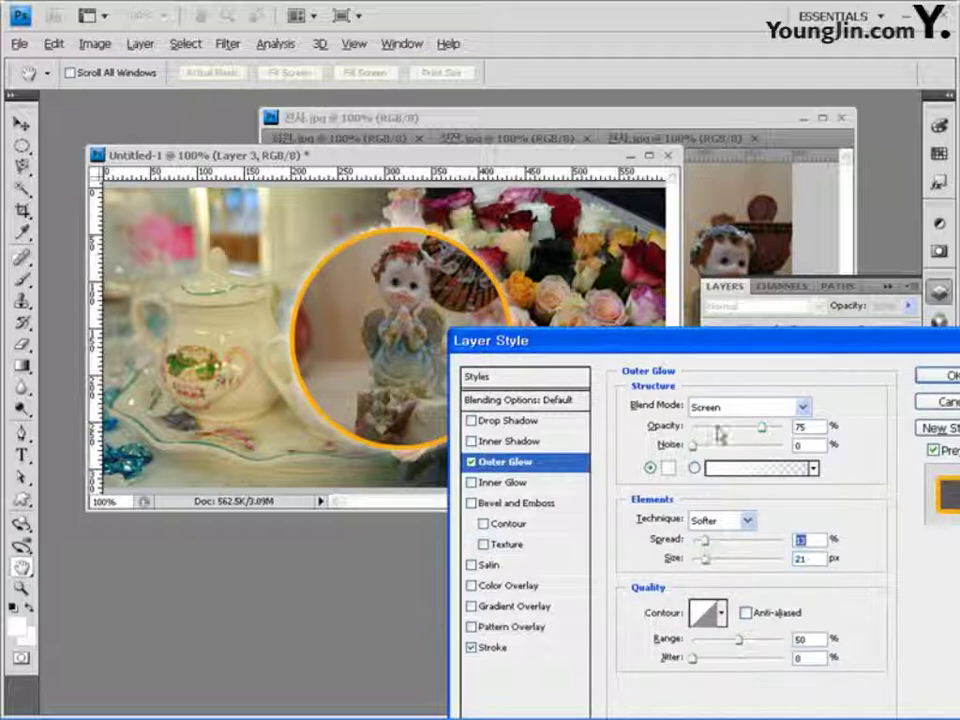
pyautogui.moveTo(674, 345); pyautogui.dragTo(380, 205)
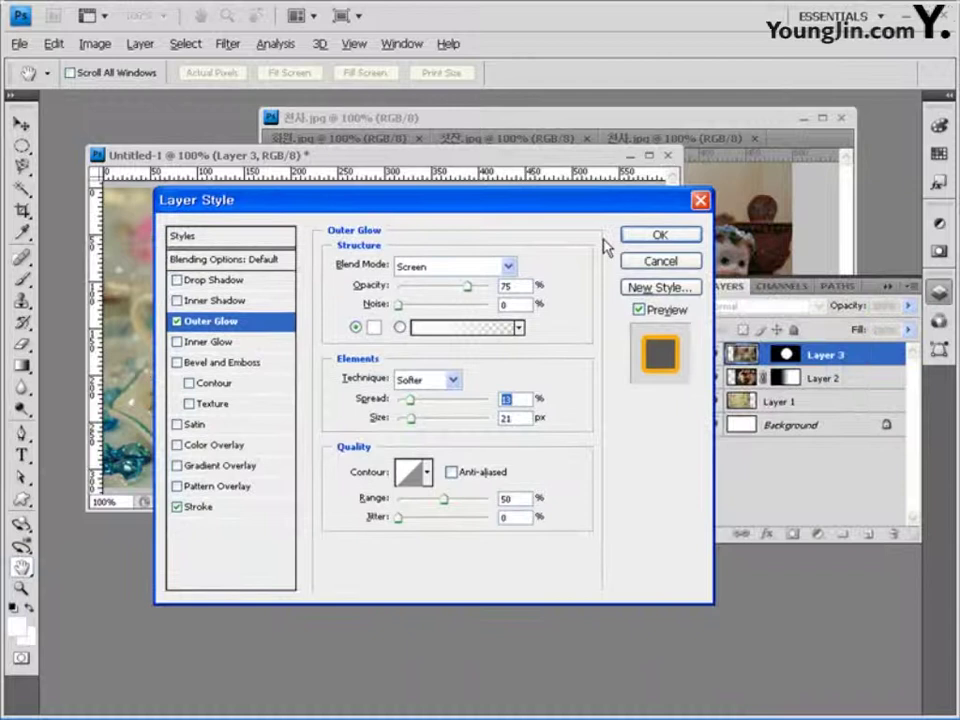
pyautogui.click(680, 236)
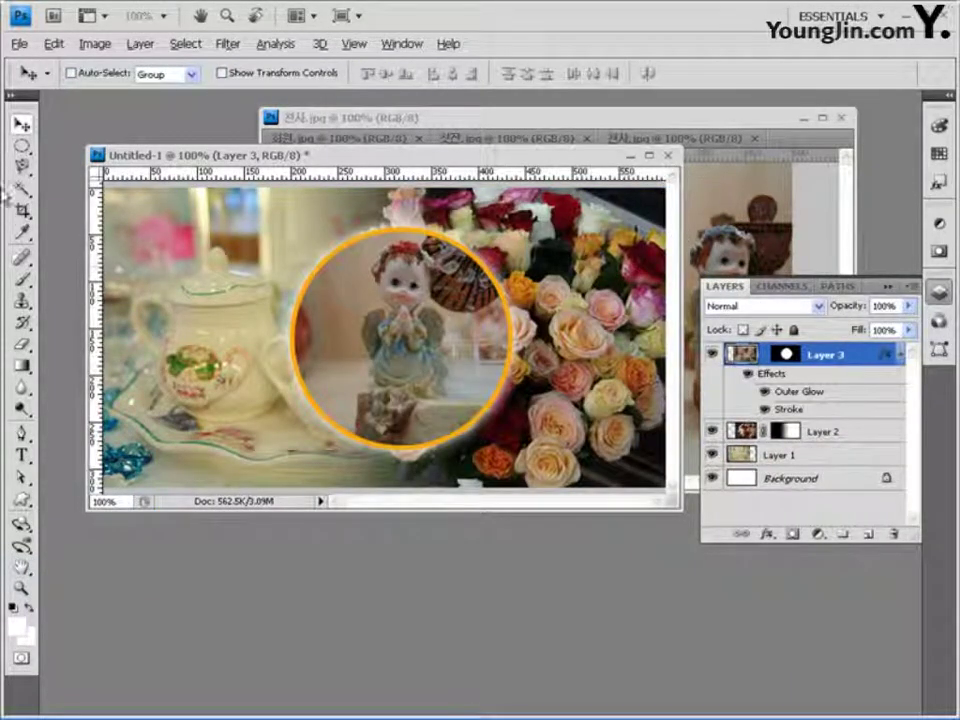
# Target the image of Layer 3 instead of its mask and shift the angel slightly down inside the circle.
pyautogui.moveTo(420, 266)
pyautogui.mouseDown()
pyautogui.moveTo(418, 258)
pyautogui.moveTo(424, 271)
pyautogui.mouseUp()
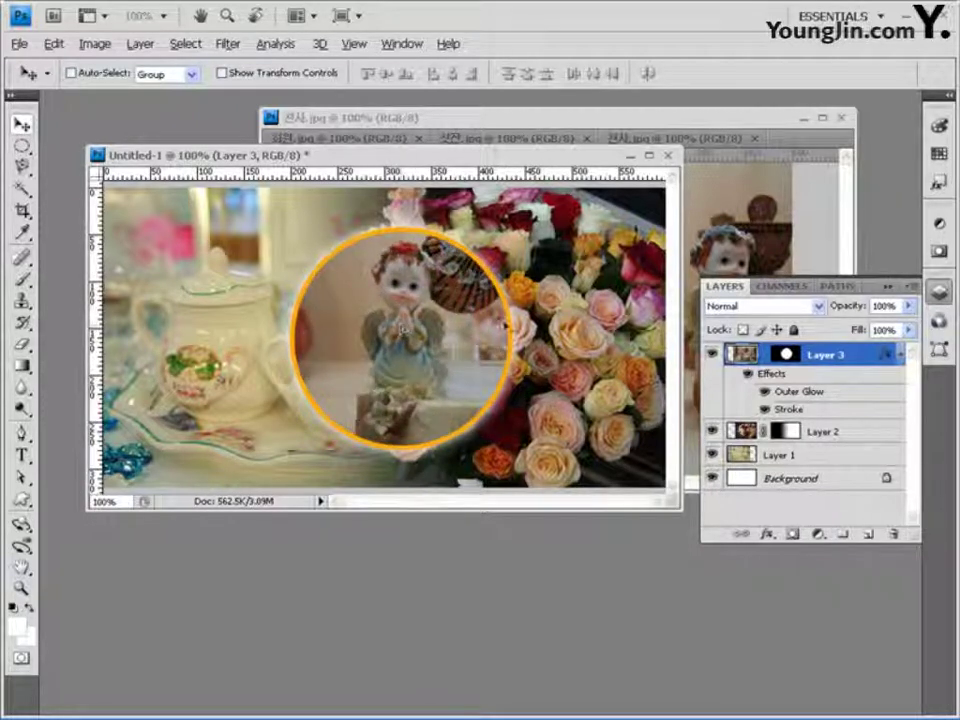
pyautogui.click(786, 354)
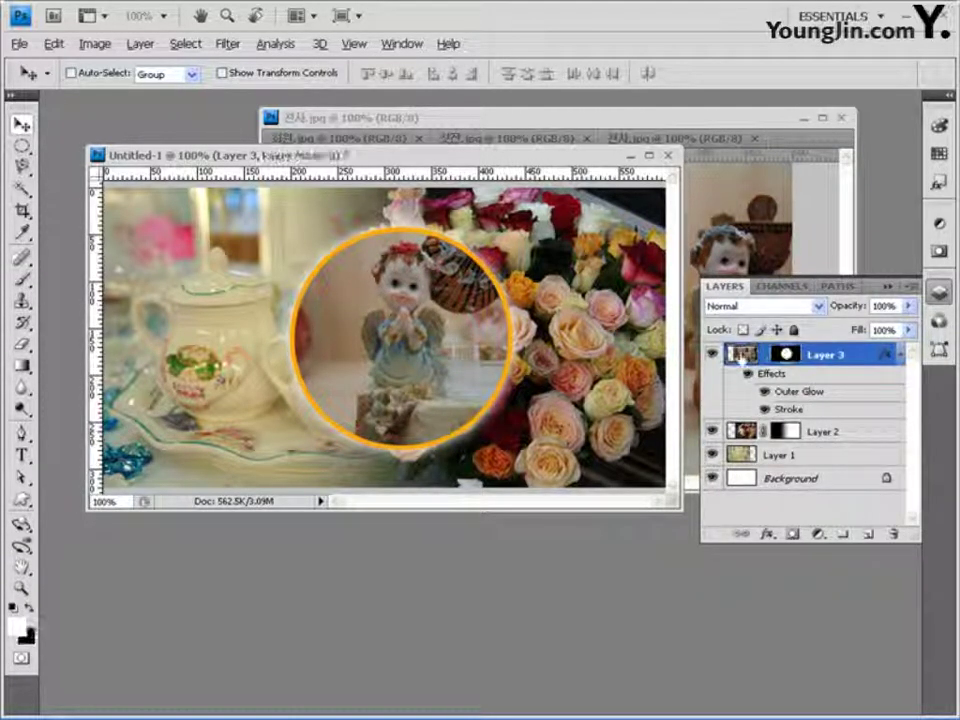
pyautogui.click(741, 354)
pyautogui.click(786, 354)
pyautogui.click(741, 354)
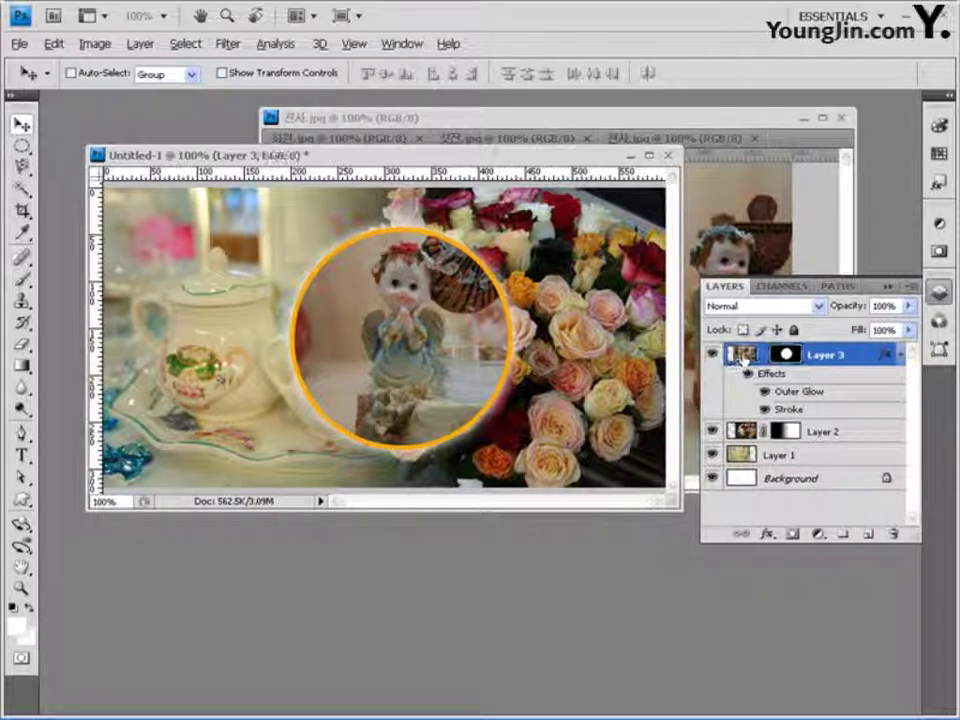
pyautogui.moveTo(410, 325); pyautogui.dragTo(415, 339)
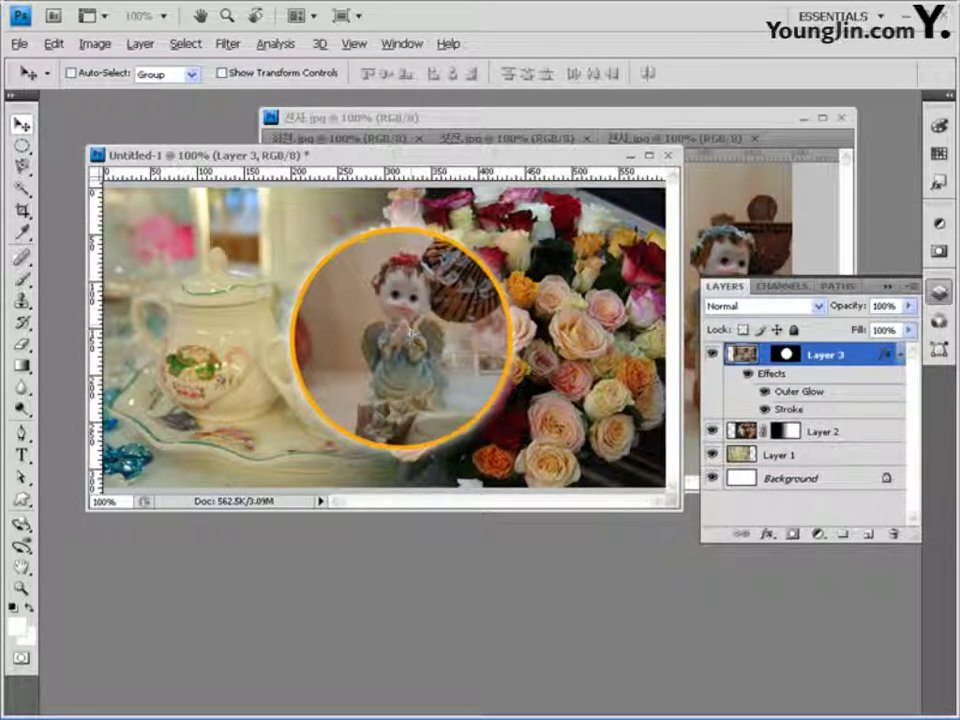
# Move Layer 3's circular mask slightly down and right, and shift the angel image right to recentre it in the circle.
pyautogui.click(789, 356)
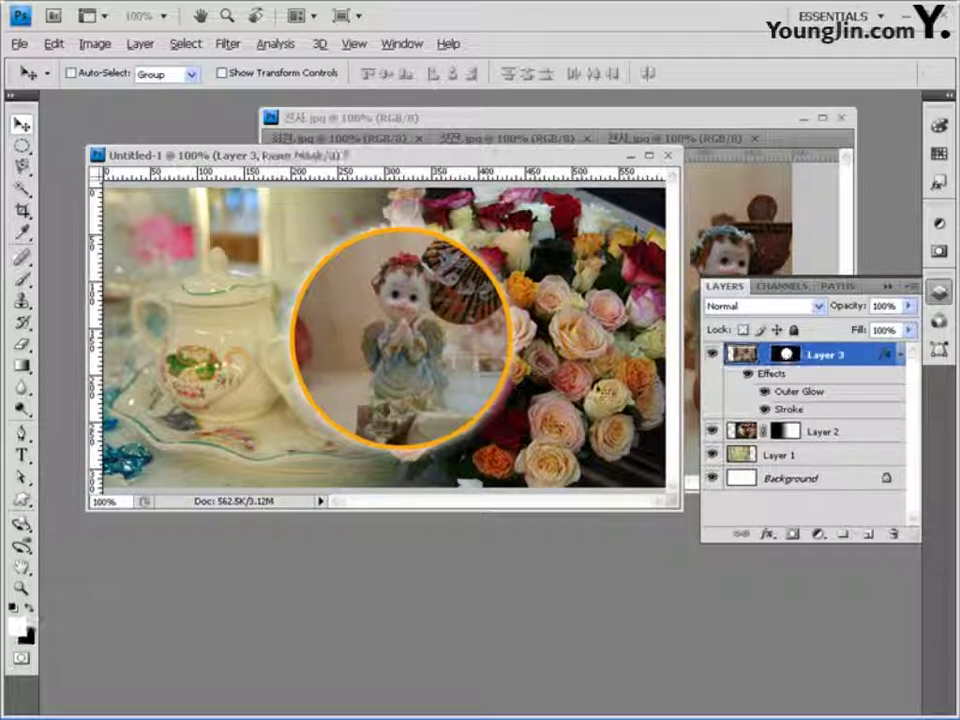
pyautogui.moveTo(434, 324)
pyautogui.mouseDown()
pyautogui.moveTo(465, 308)
pyautogui.moveTo(433, 325)
pyautogui.mouseUp()
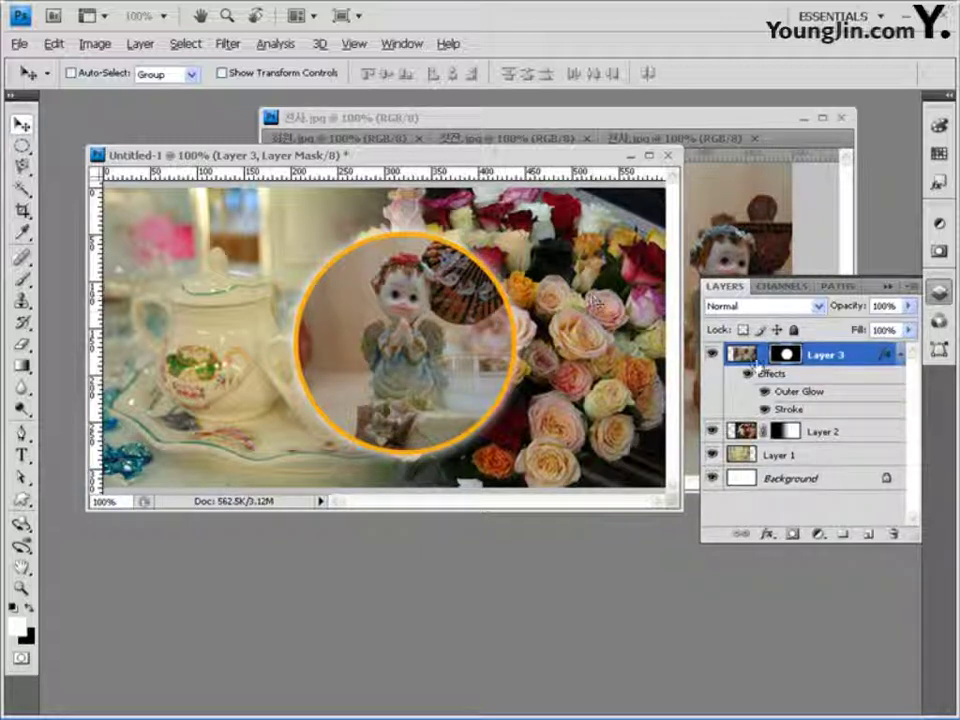
pyautogui.hotkey('ctrl', '2')
pyautogui.moveTo(413, 362)
pyautogui.mouseDown()
pyautogui.moveTo(372, 358)
pyautogui.moveTo(418, 352)
pyautogui.mouseUp()
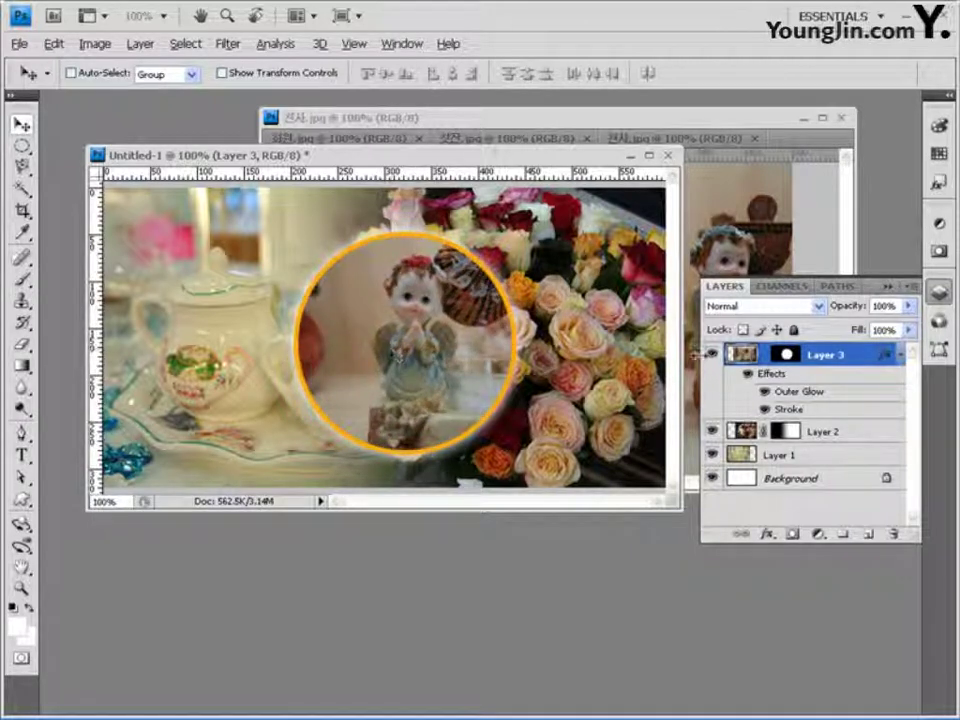
# Link Layer 3's image to its mask and move the whole angel circle slightly up and left.
pyautogui.click(765, 355)
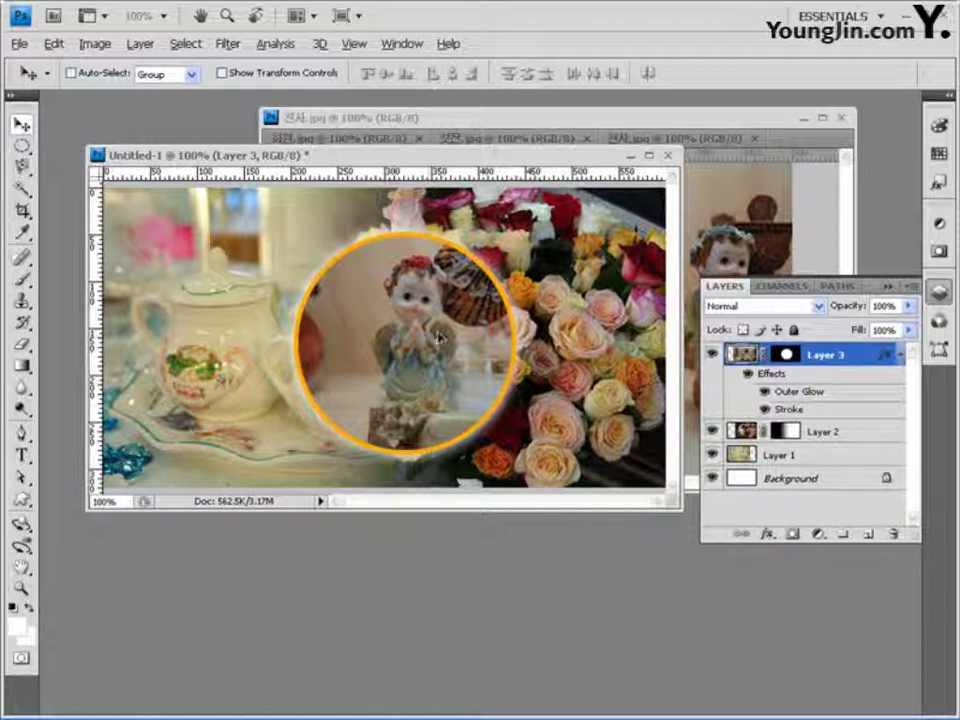
pyautogui.moveTo(325, 256)
pyautogui.mouseDown()
pyautogui.moveTo(313, 258)
pyautogui.moveTo(318, 248)
pyautogui.mouseUp()
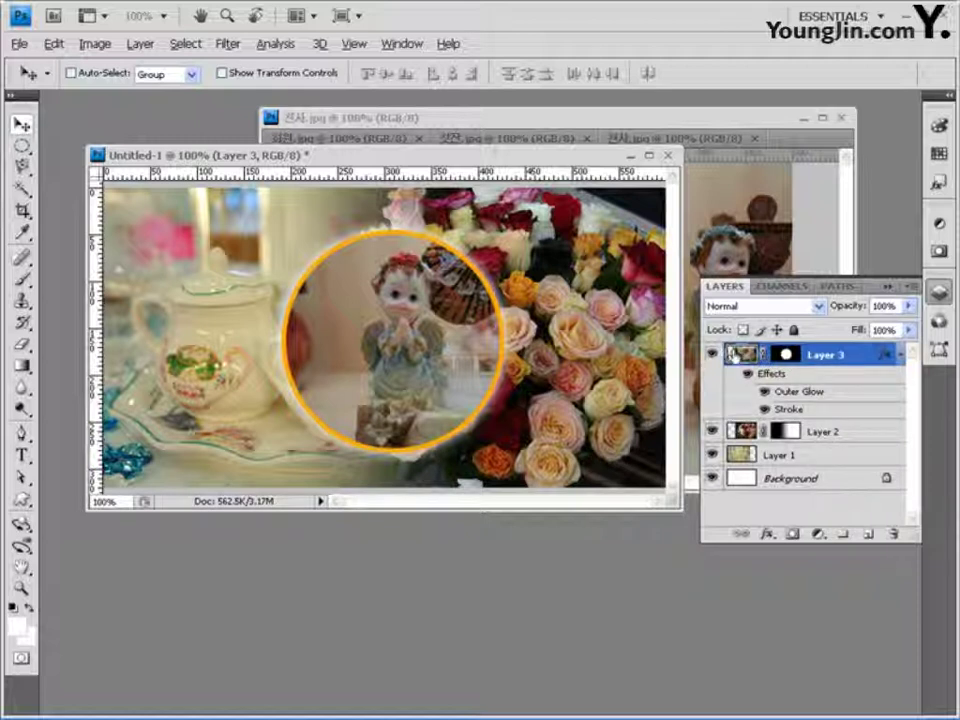
pyautogui.click(740, 355)
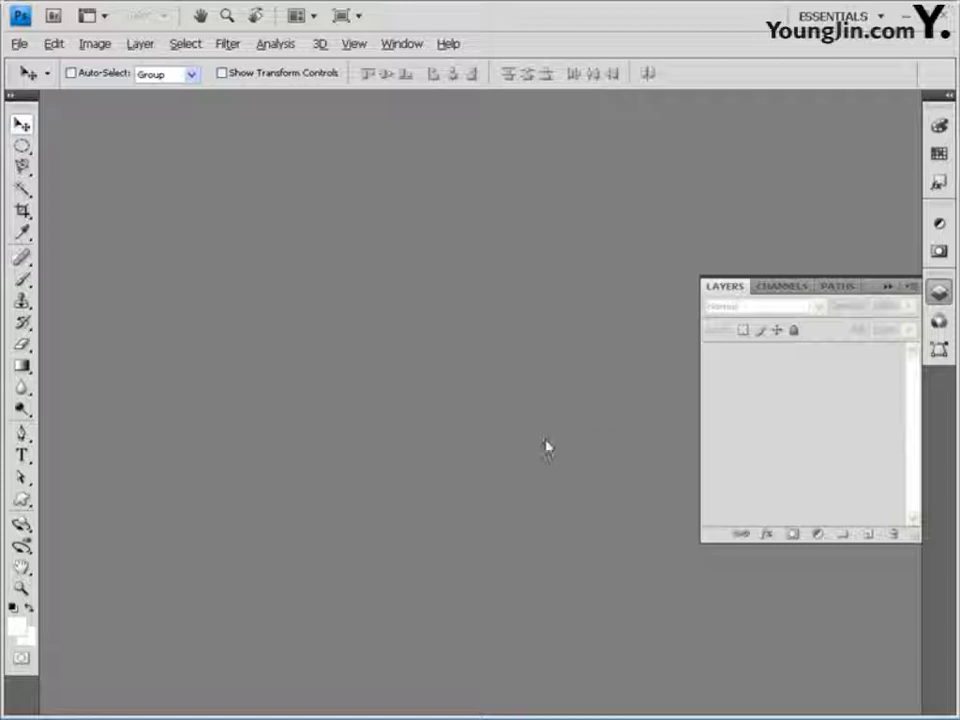
# Create a new 350 × 400 pixel RGB document at 72 pixels/inch with a white background, and float it in its own window.
pyautogui.click(19, 45)
pyautogui.click(38, 63)
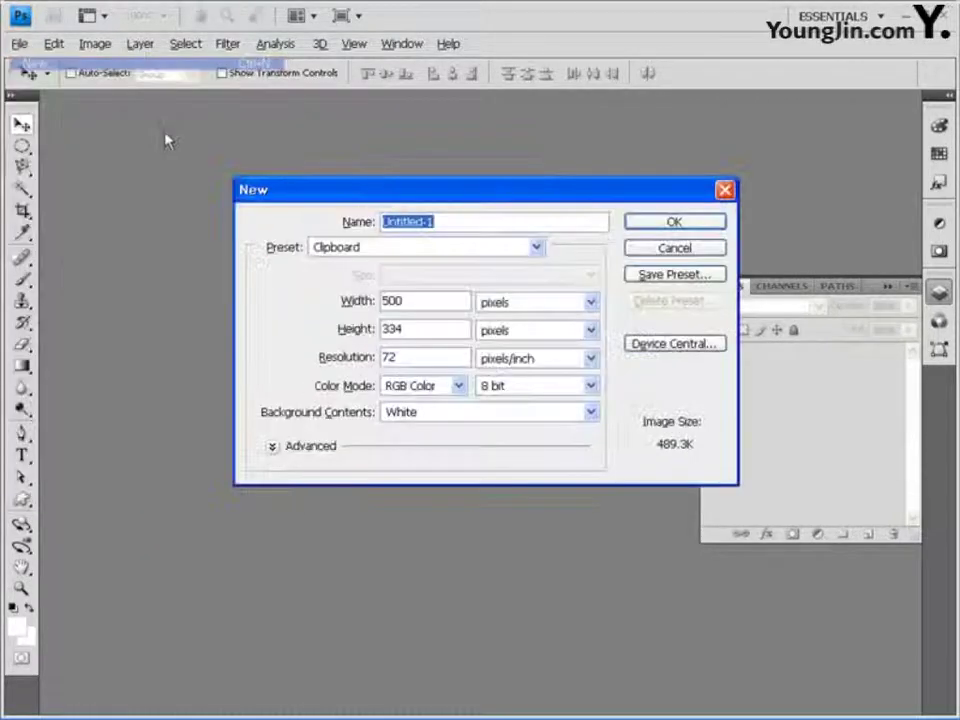
pyautogui.doubleClick(433, 303)
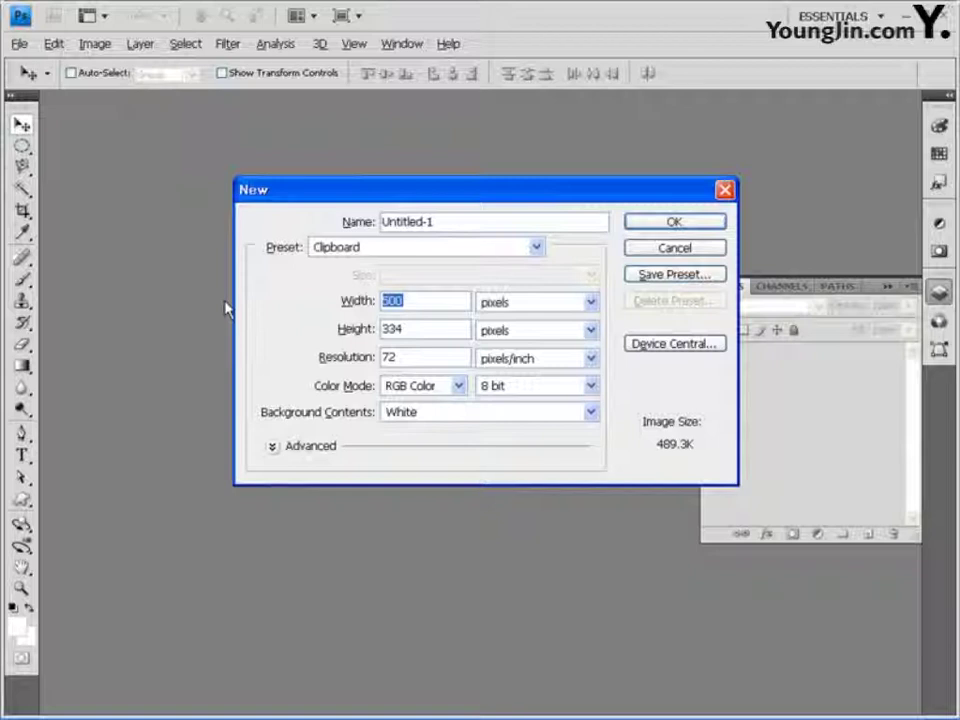
pyautogui.write('350')
pyautogui.press('Tab')
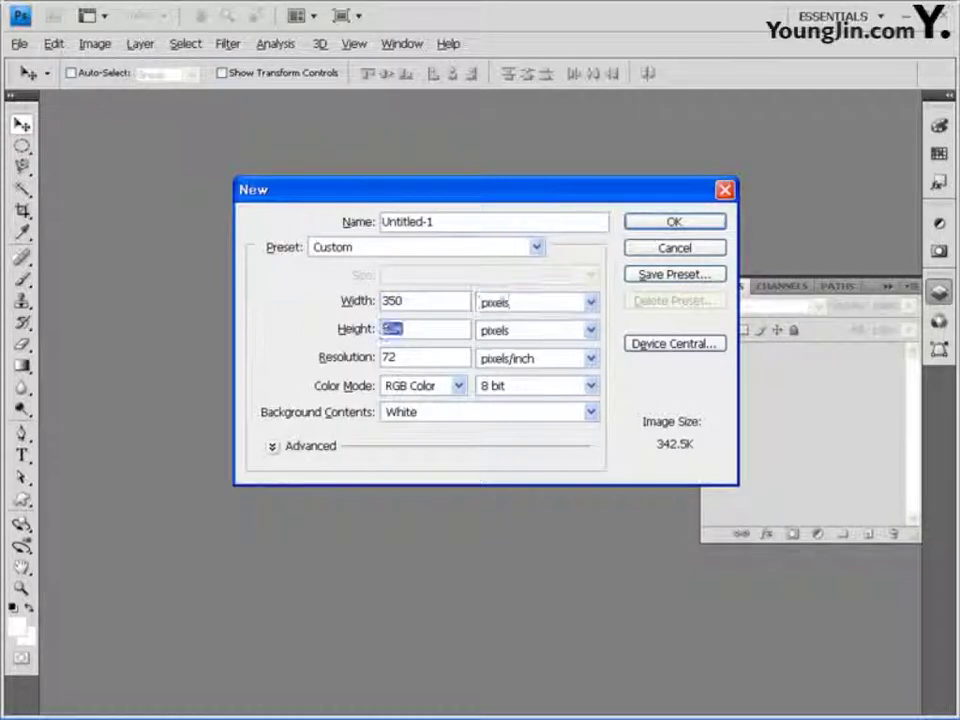
pyautogui.write('400')
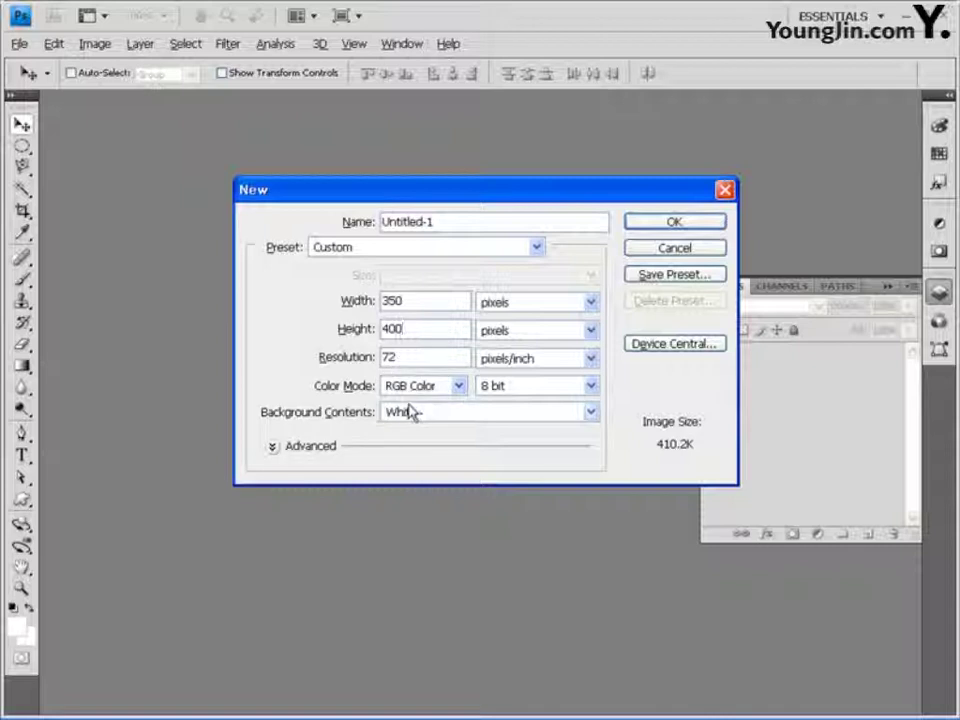
pyautogui.click(703, 231)
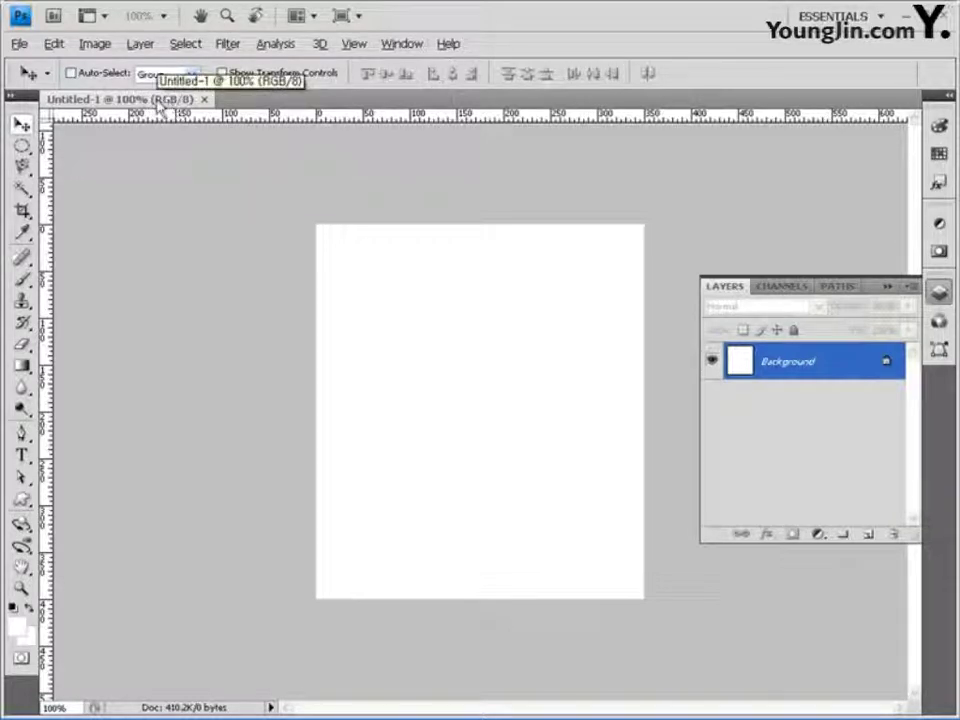
pyautogui.moveTo(155, 105); pyautogui.dragTo(185, 156)
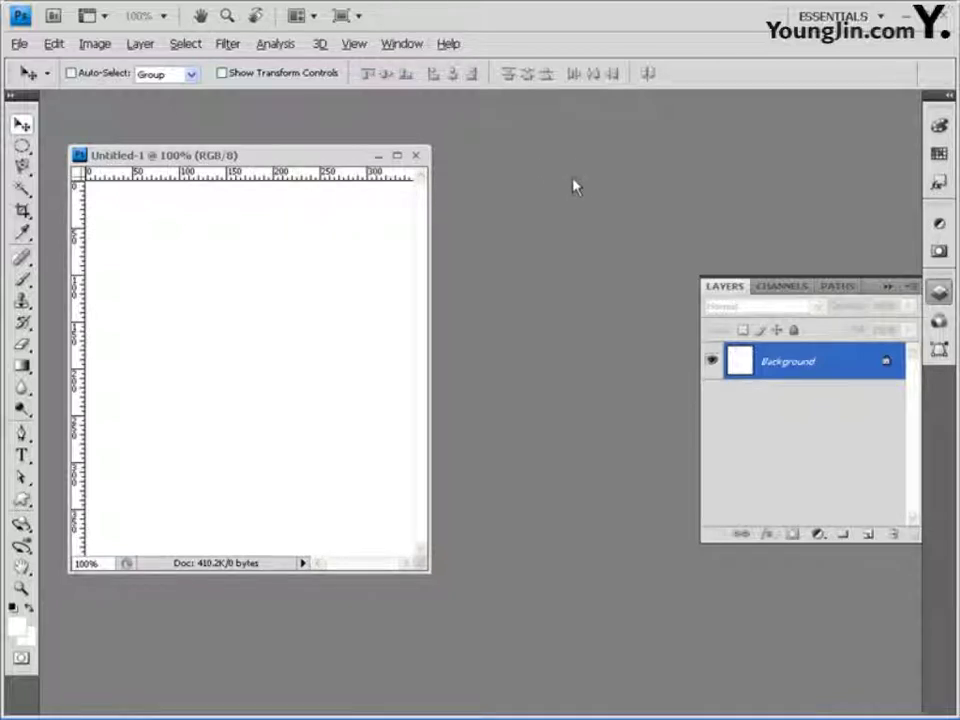
# Open the four images 담장, 벚꽃, 연등 and 한복 together from the Chapter03 folder.
pyautogui.doubleClick(585, 200)
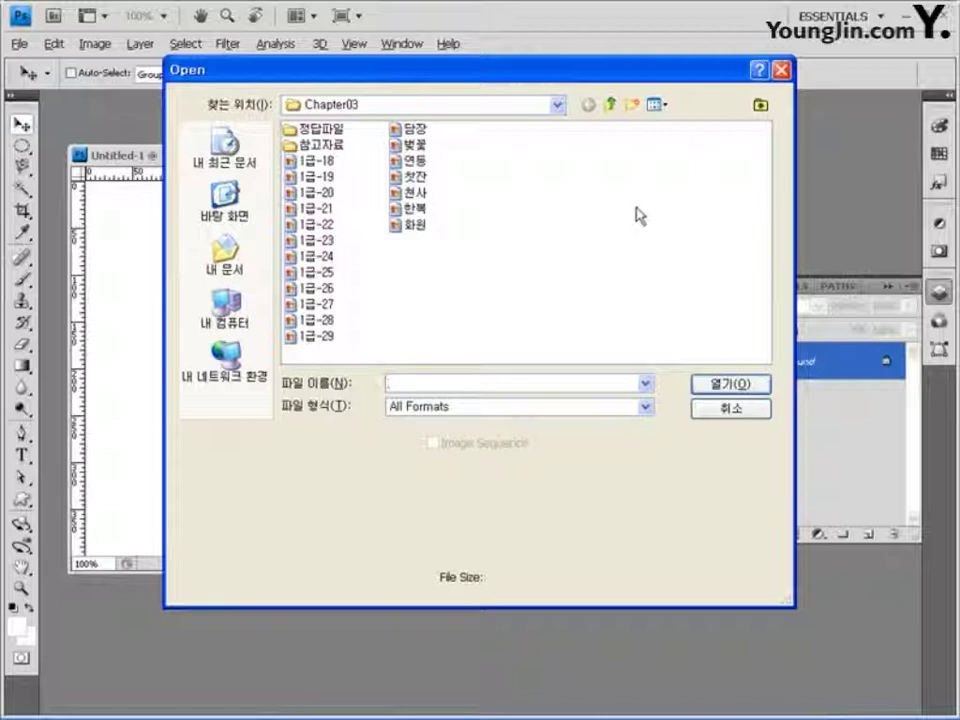
pyautogui.click(414, 128)
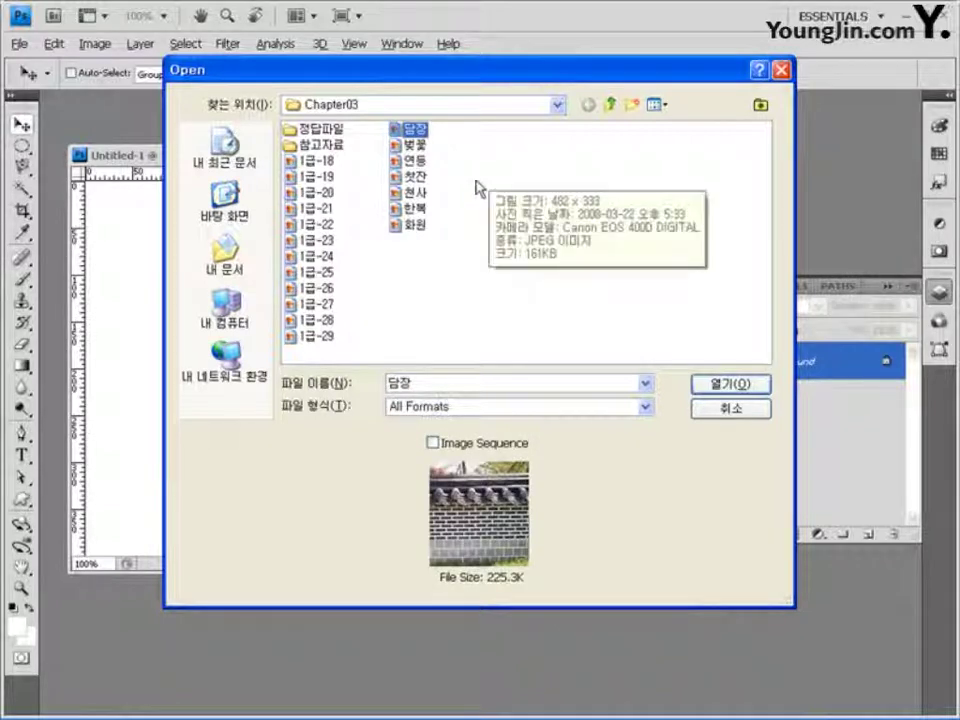
pyautogui.keyDown('ctrl'); pyautogui.click(414, 145); pyautogui.keyUp('ctrl')
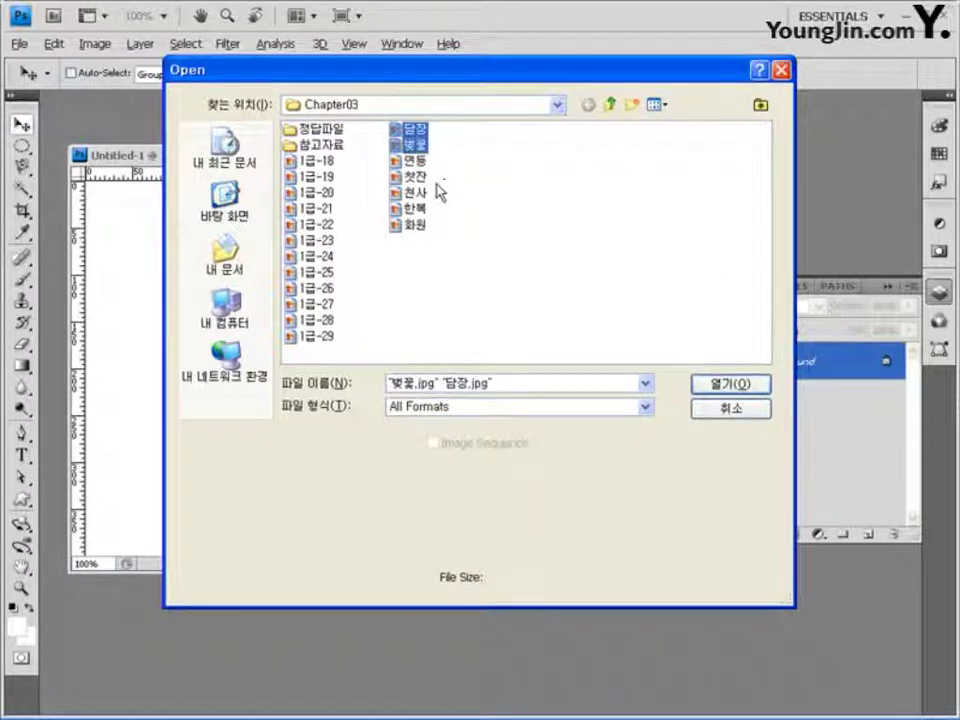
pyautogui.keyDown('ctrl'); pyautogui.click(416, 160); pyautogui.keyUp('ctrl')
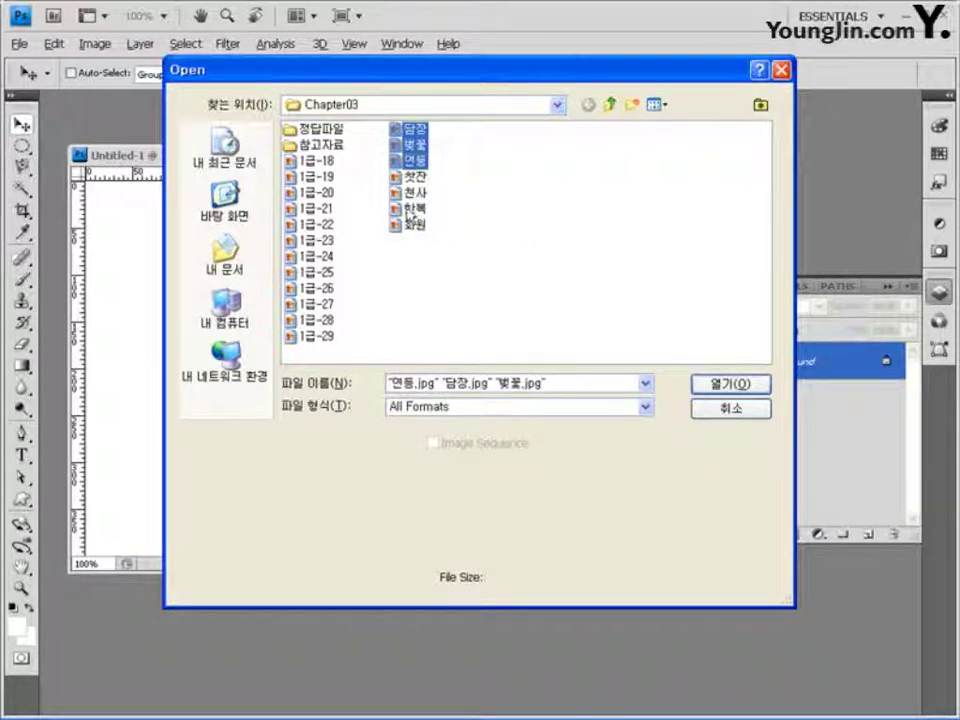
pyautogui.keyDown('ctrl'); pyautogui.click(414, 208); pyautogui.keyUp('ctrl')
pyautogui.click(732, 384)
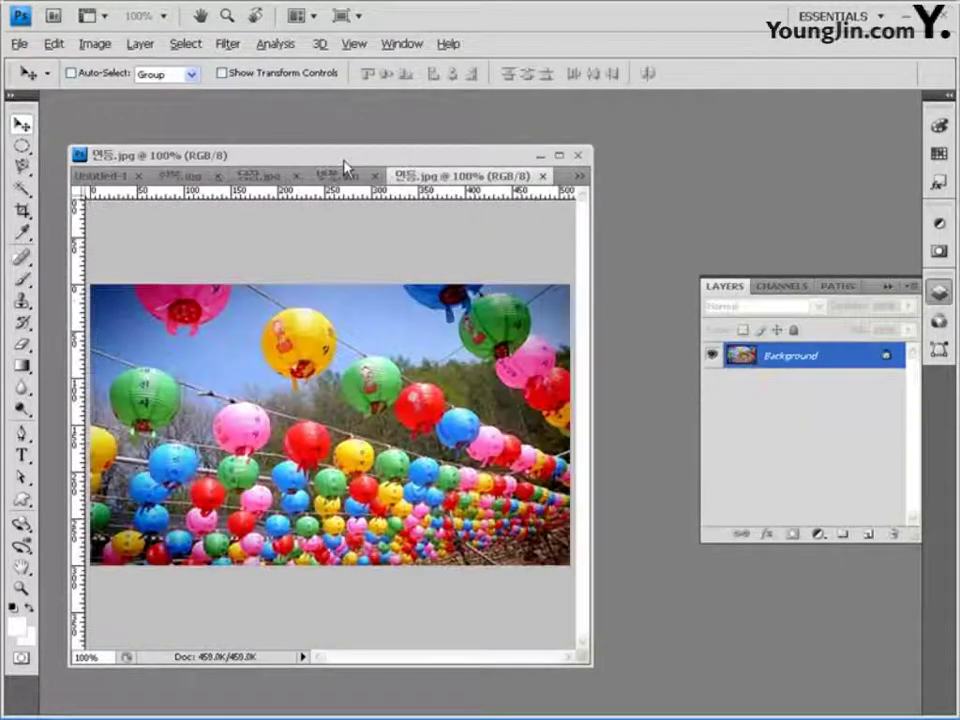
# Separate the Untitled-1 document from the photo window group, place the two windows side by side, and make Untitled-1 active.
pyautogui.moveTo(343, 165); pyautogui.dragTo(628, 135)
pyautogui.moveTo(371, 150); pyautogui.dragTo(135, 195)
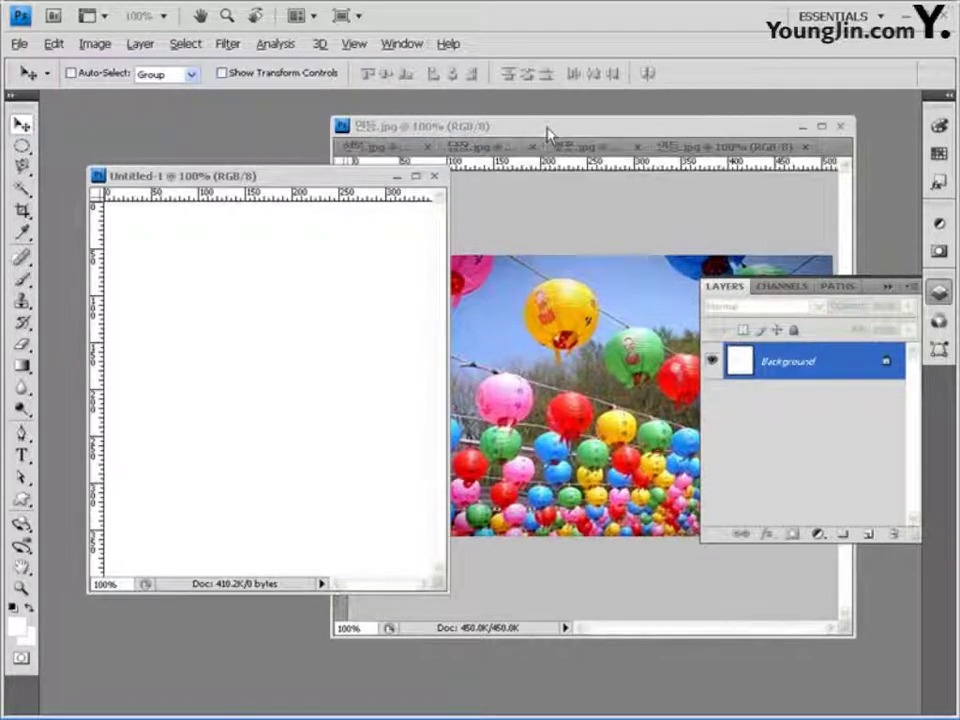
pyautogui.moveTo(549, 133); pyautogui.dragTo(597, 126)
pyautogui.click(310, 180)
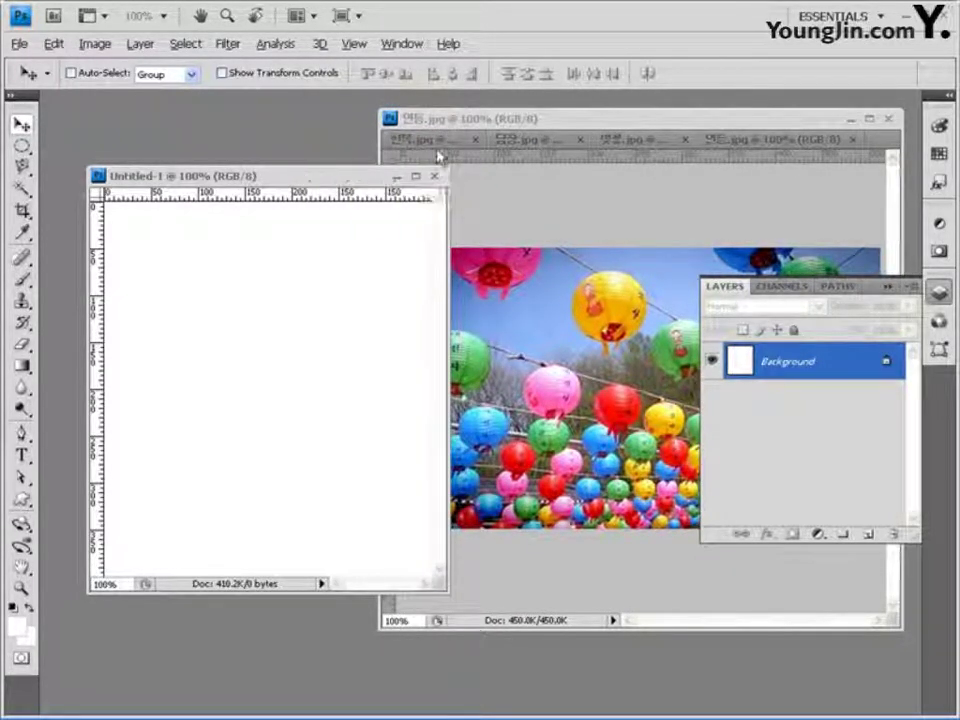
# Copy the 담장 wall photo into Untitled-1 as a new layer that covers the whole canvas.
pyautogui.click(558, 156)
pyautogui.click(540, 139)
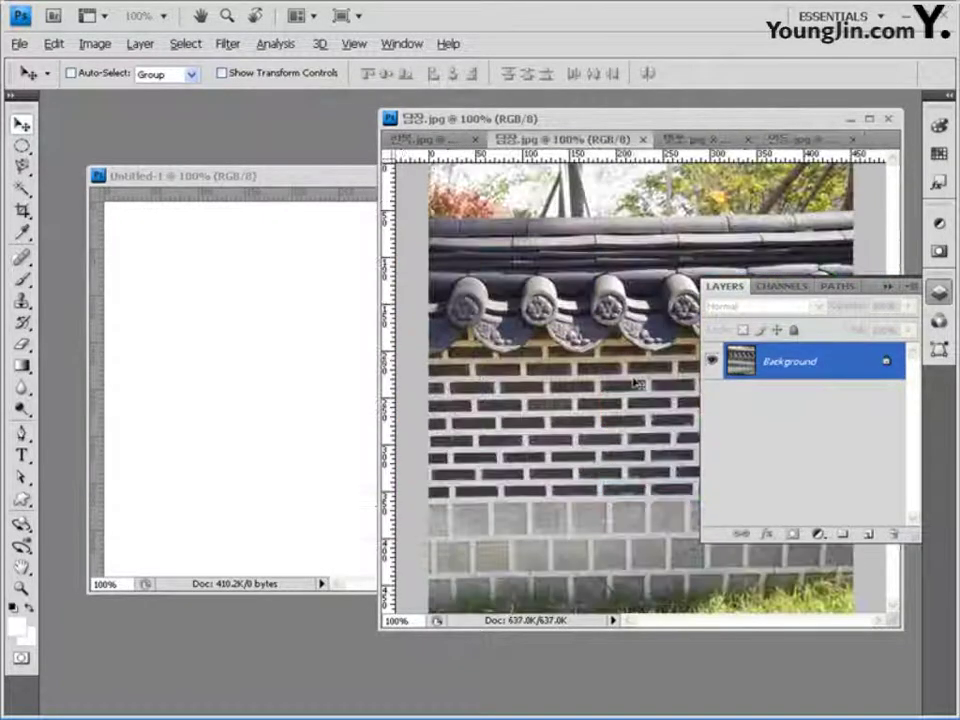
pyautogui.moveTo(668, 330); pyautogui.dragTo(280, 334)
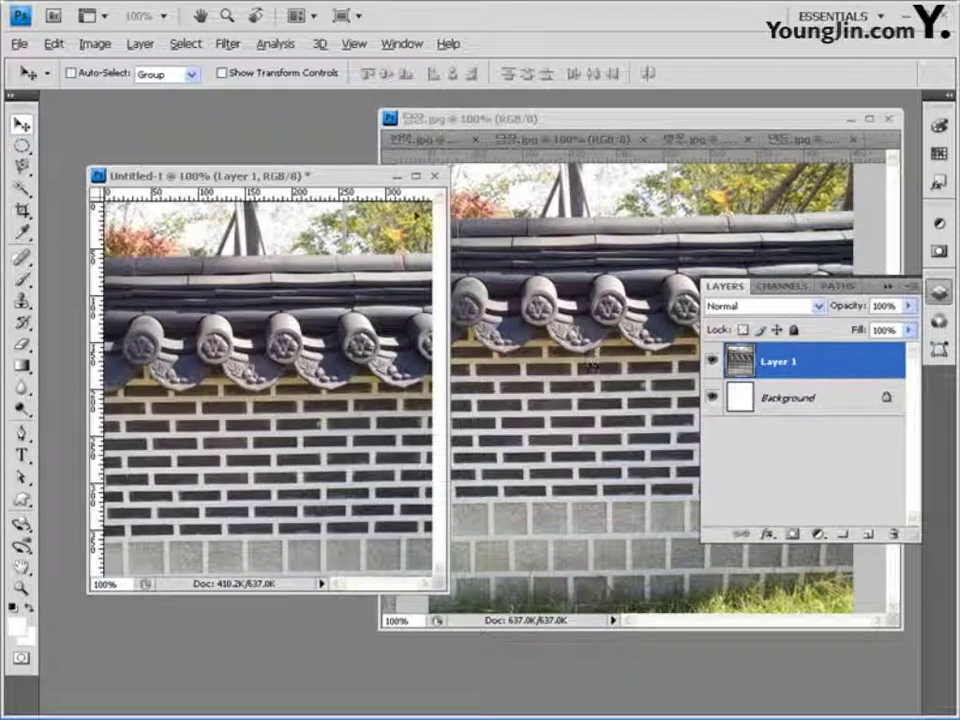
# Apply the Artistic Sponge filter to the wall layer with brush size 1, definition 12 and smoothness 5.
pyautogui.click(229, 45)
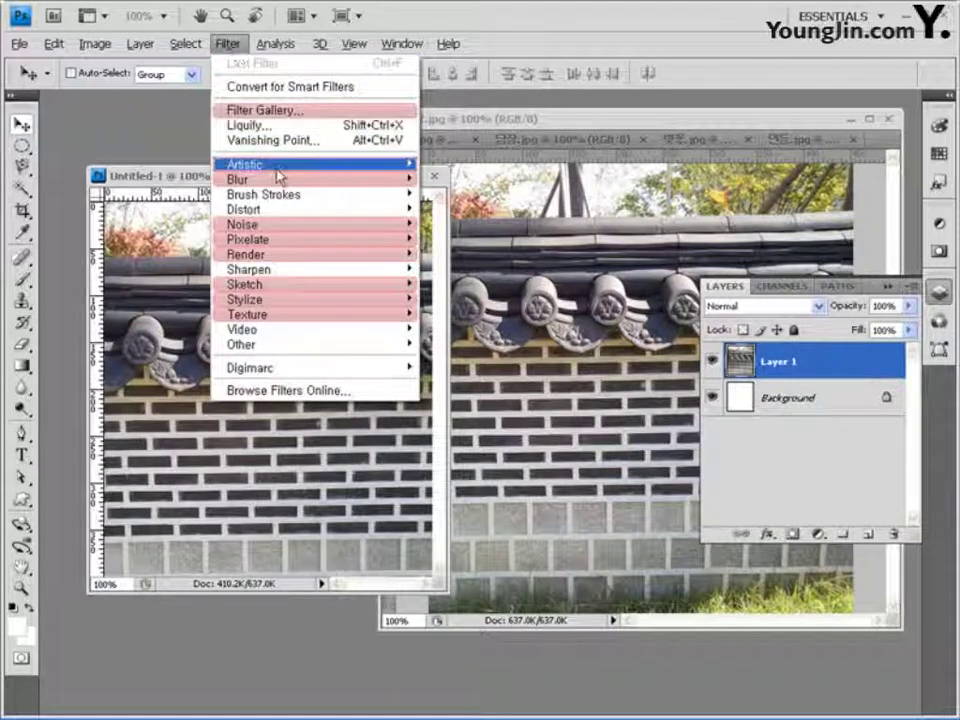
pyautogui.moveTo(278, 168)
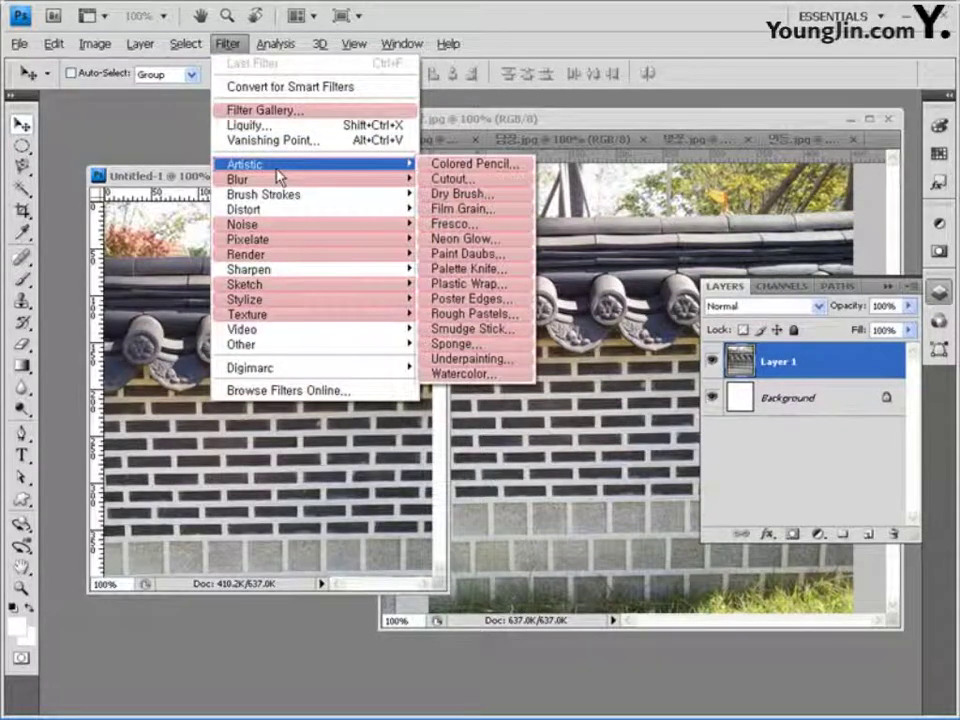
pyautogui.click(508, 359)
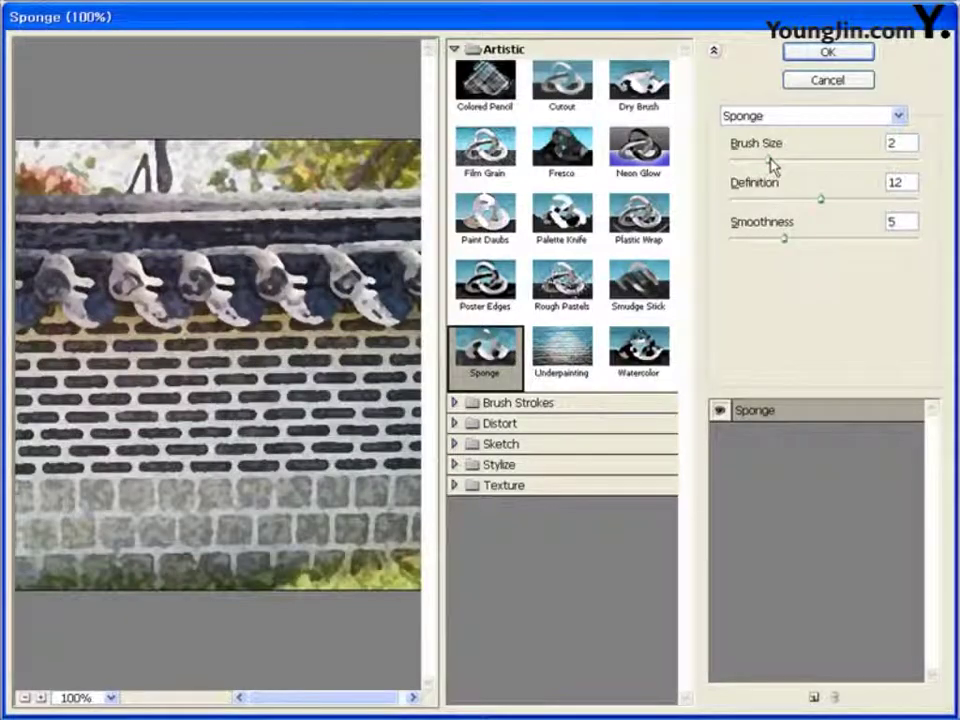
pyautogui.moveTo(770, 163); pyautogui.dragTo(757, 165)
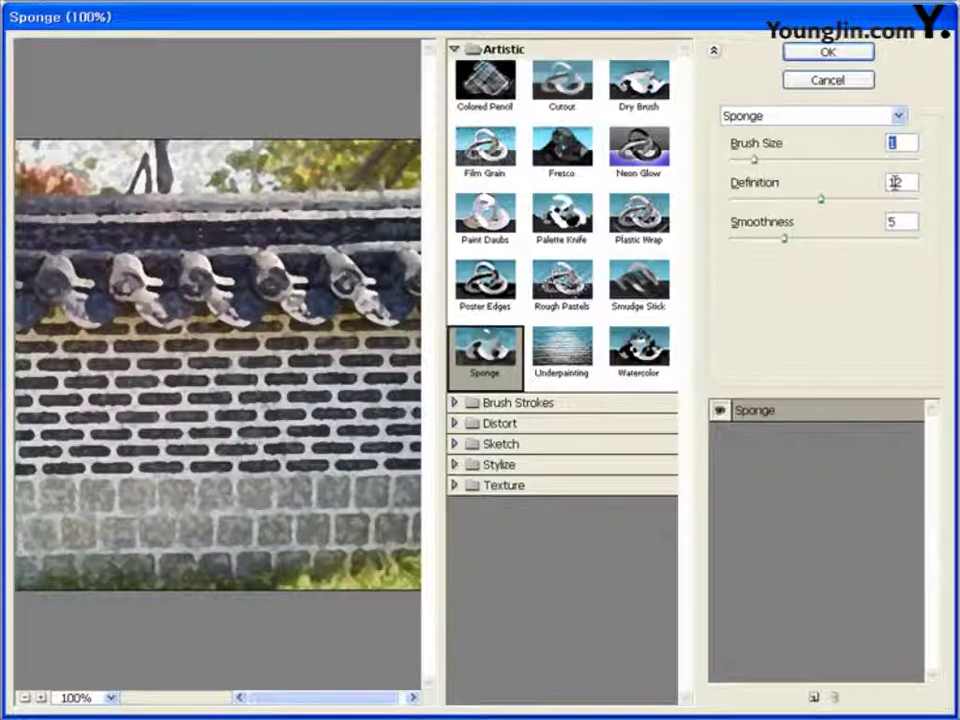
pyautogui.click(840, 56)
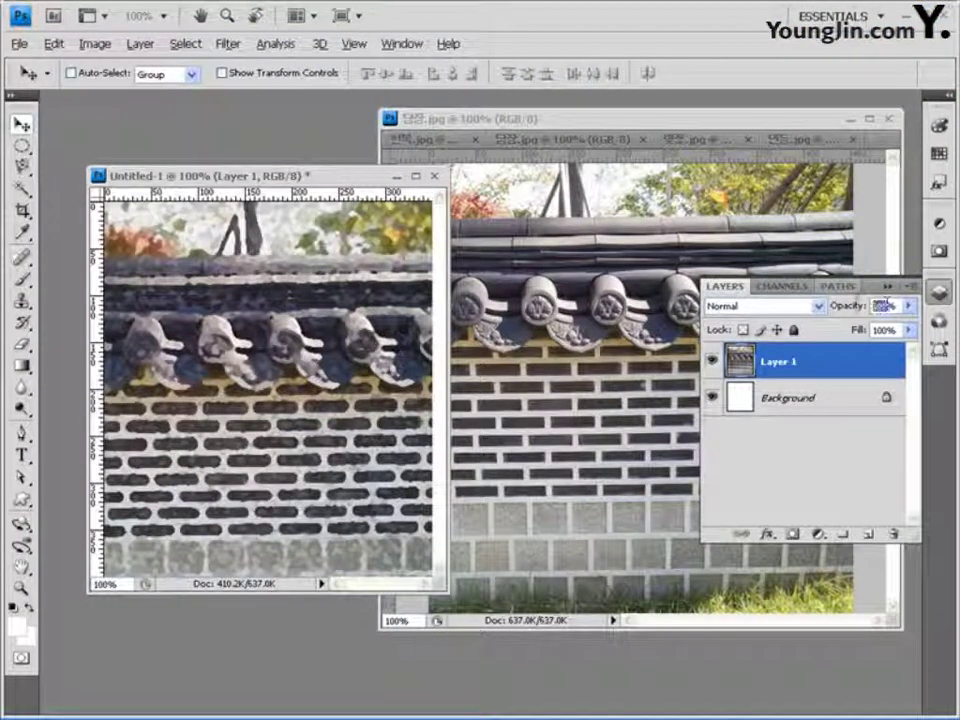
# Set the wall layer's opacity to 50%.
pyautogui.click(842, 305)
pyautogui.write('50')
pyautogui.press('Return')
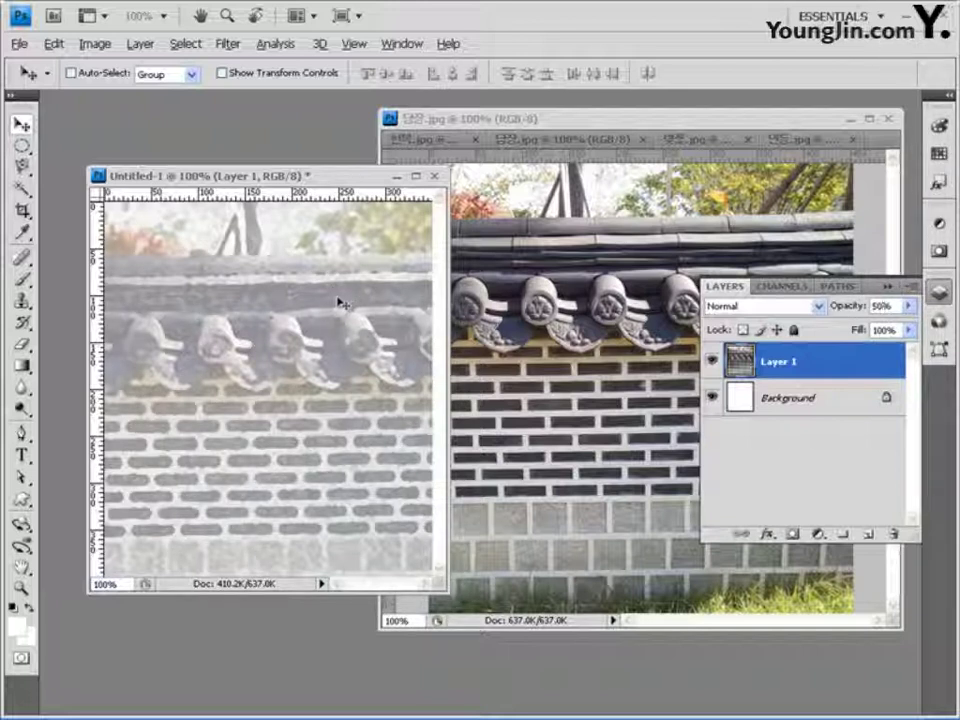
# Draw a large white leaf custom shape as a shape layer over the lower part of the wall and nudge it slightly right.
pyautogui.press('u')
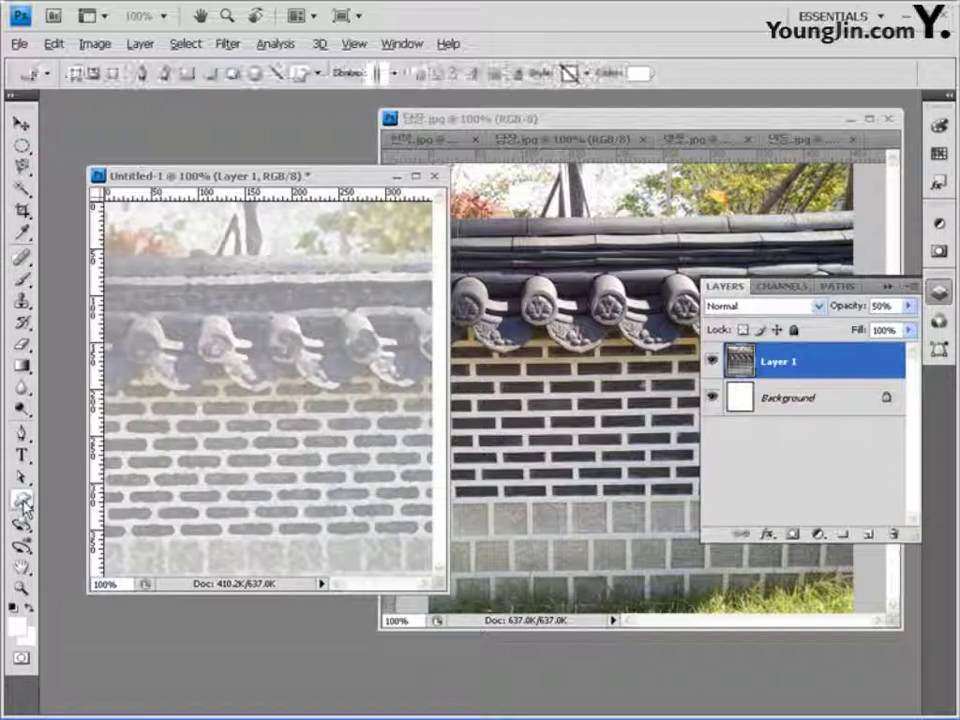
pyautogui.hotkey('shift', 'u')
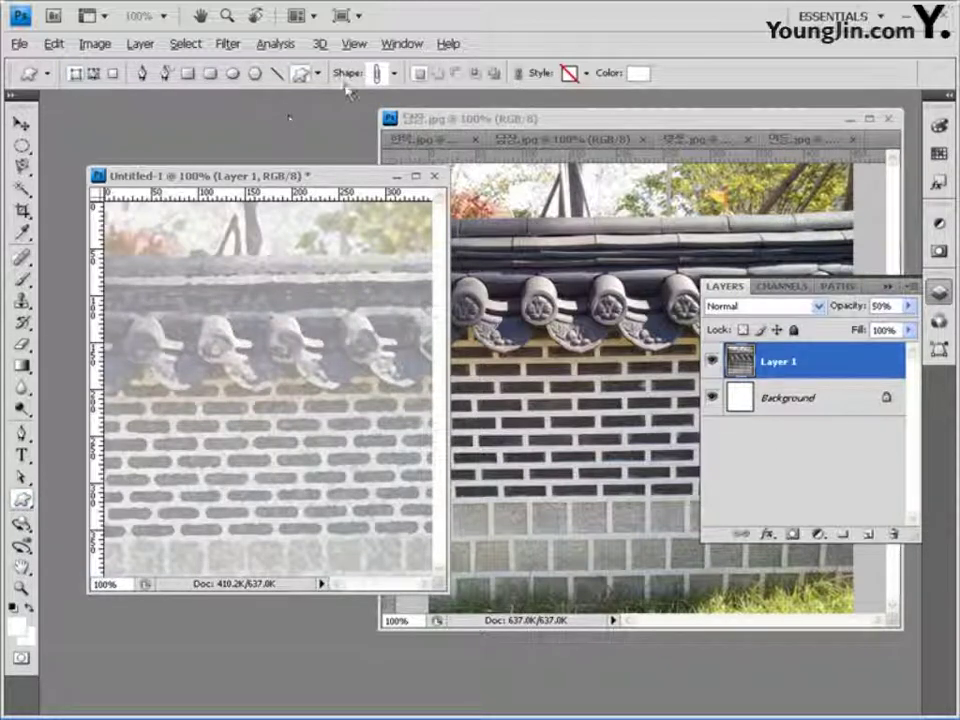
pyautogui.click(396, 76)
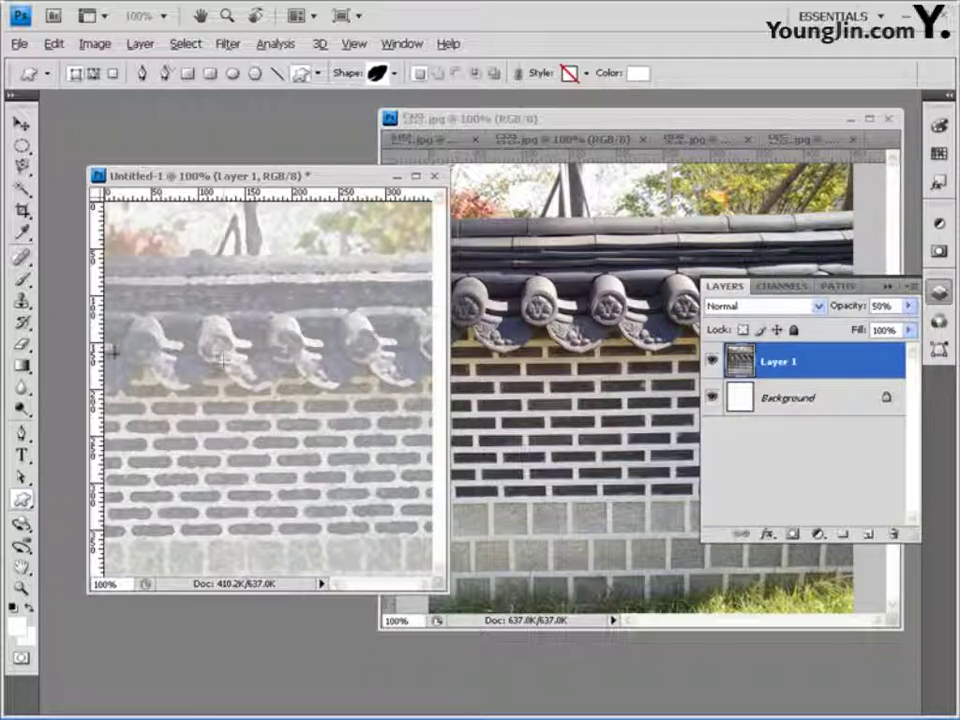
pyautogui.moveTo(138, 291); pyautogui.dragTo(394, 584)
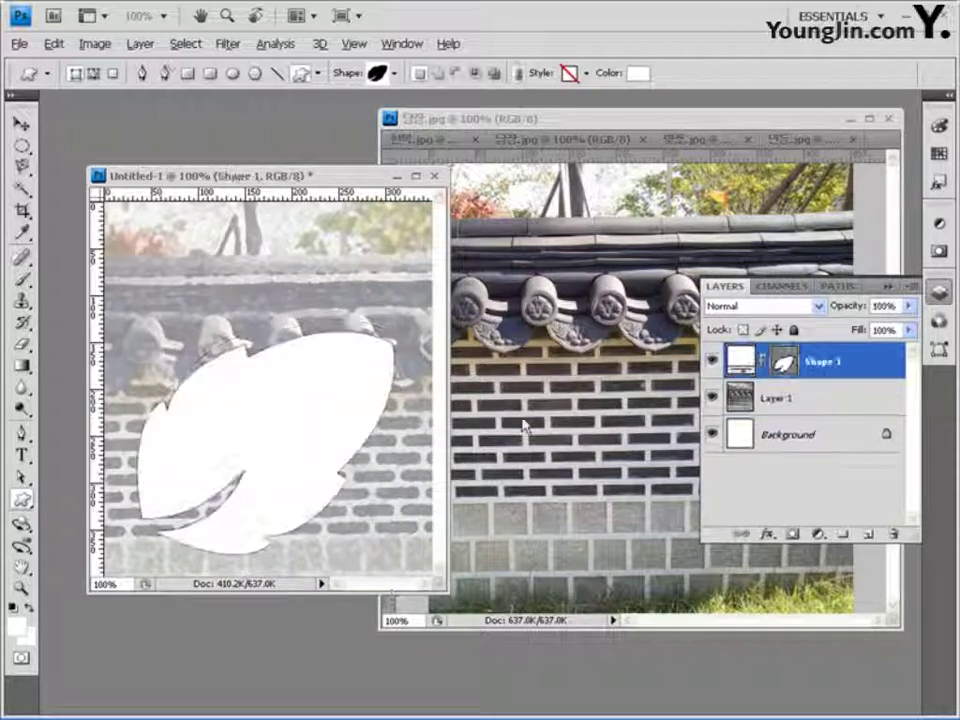
pyautogui.click(21, 123)
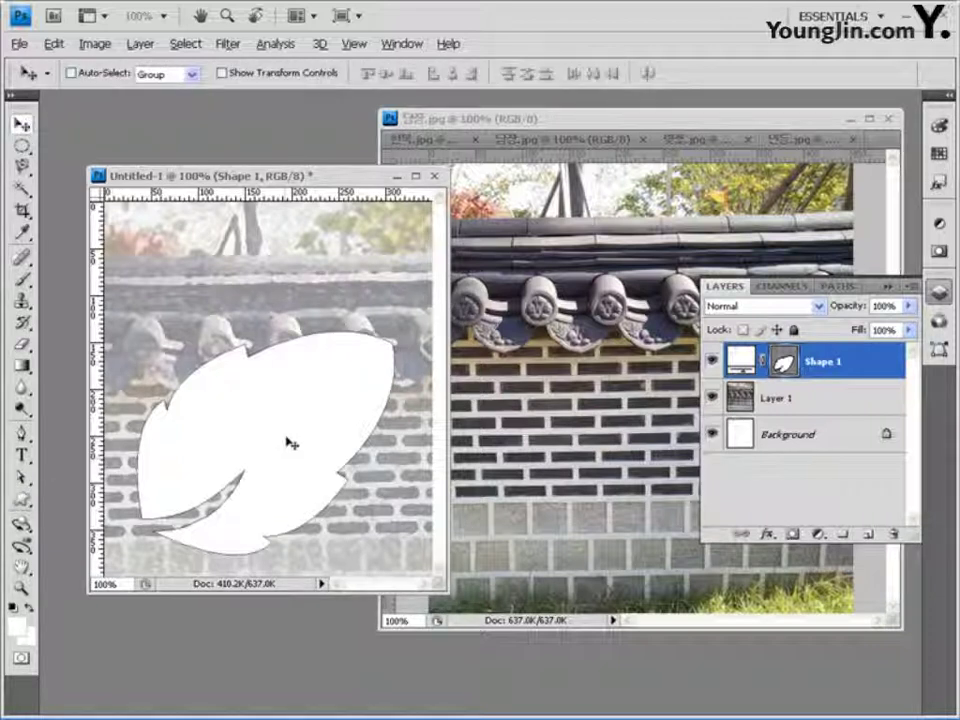
pyautogui.moveTo(287, 444); pyautogui.dragTo(289, 441)
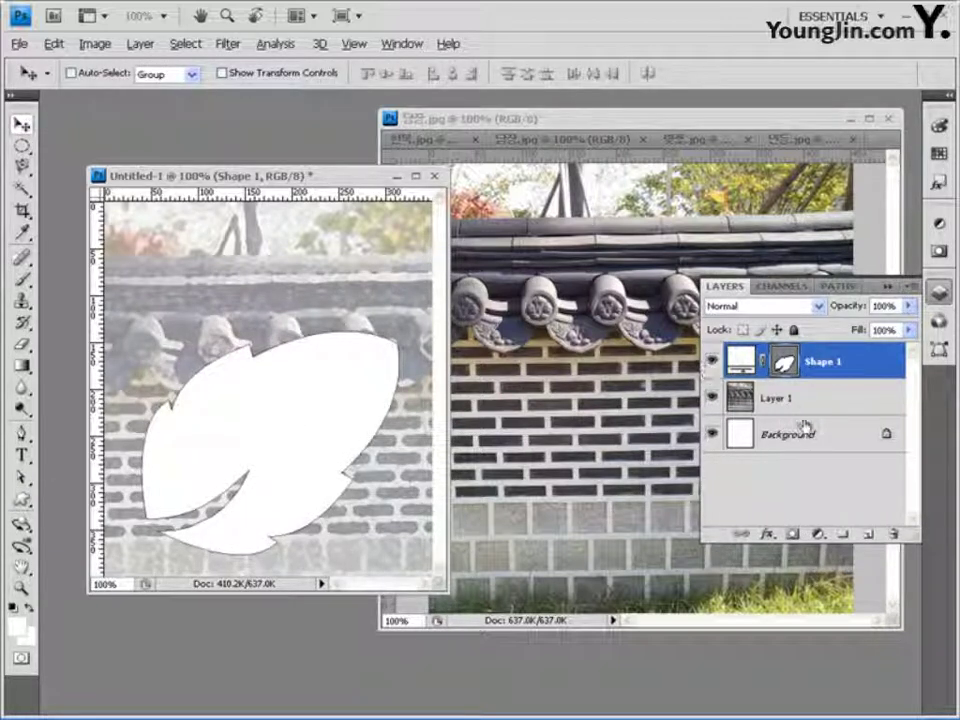
# Add a Drop Shadow to the leaf shape with Multiply, 75% opacity, 120° angle, 5 px distance and 5 px size.
pyautogui.click(766, 539)
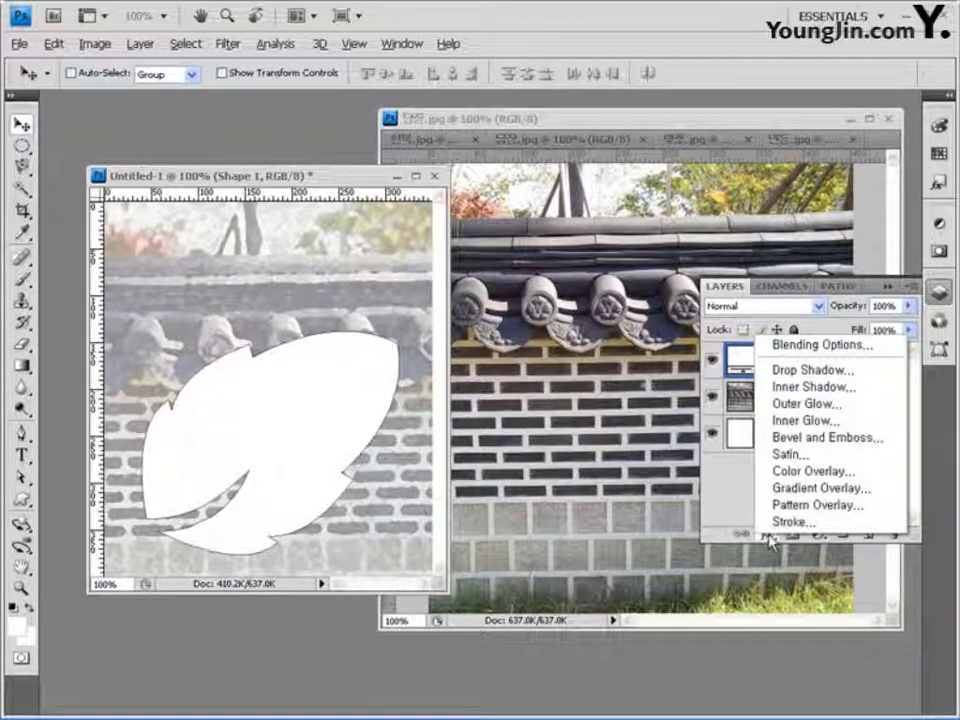
pyautogui.click(806, 372)
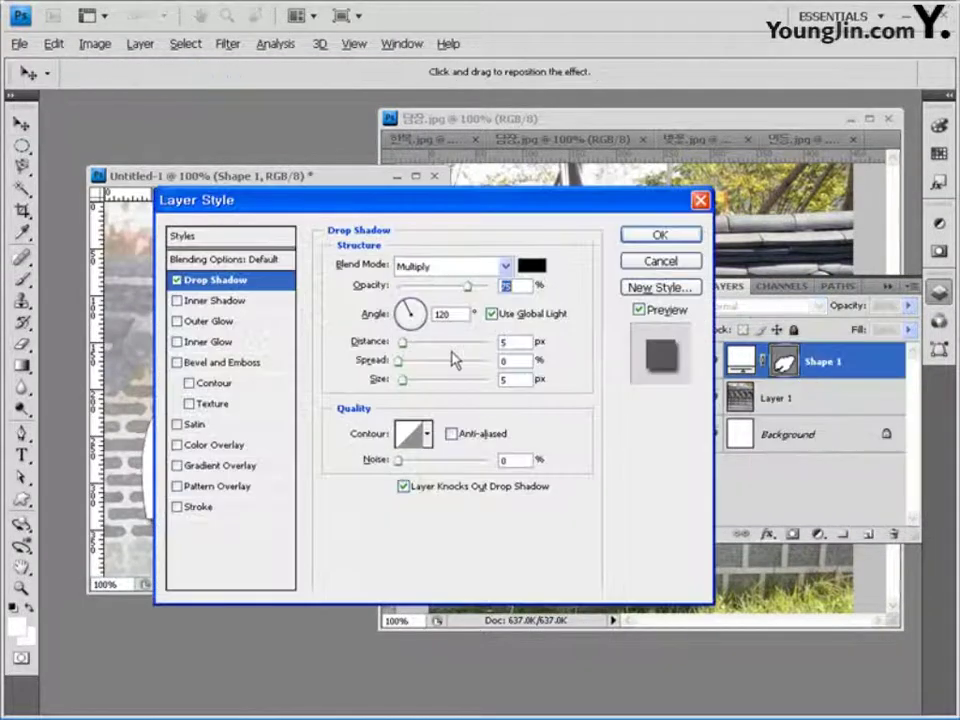
pyautogui.click(662, 236)
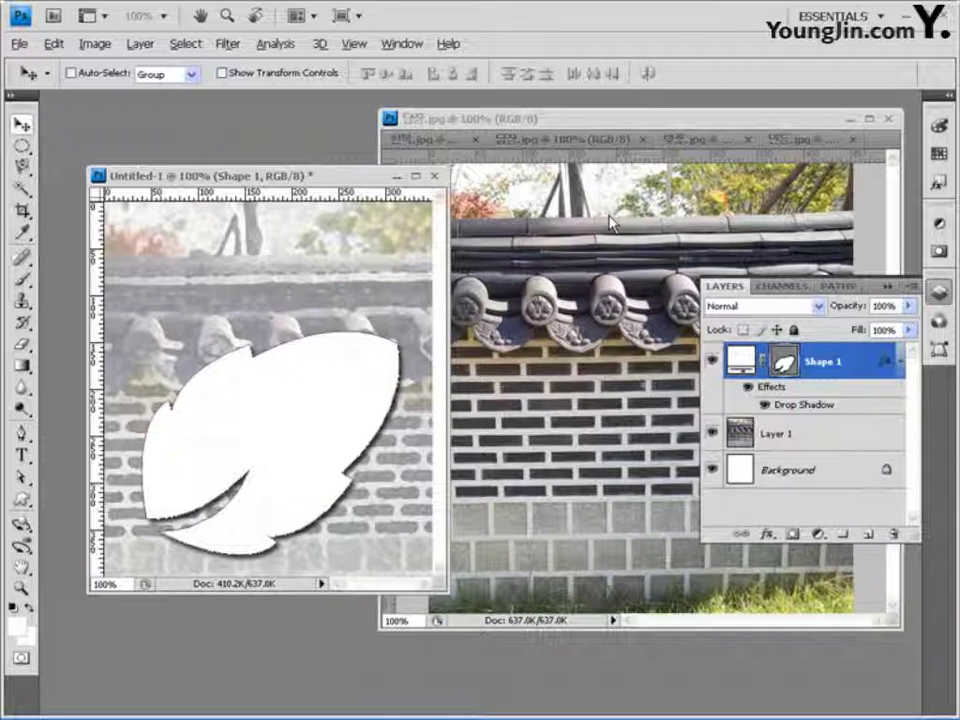
# Copy the whole 벚꽃 photo into Untitled-1 over the leaf and clip it to the Shape 1 layer.
pyautogui.click(704, 142)
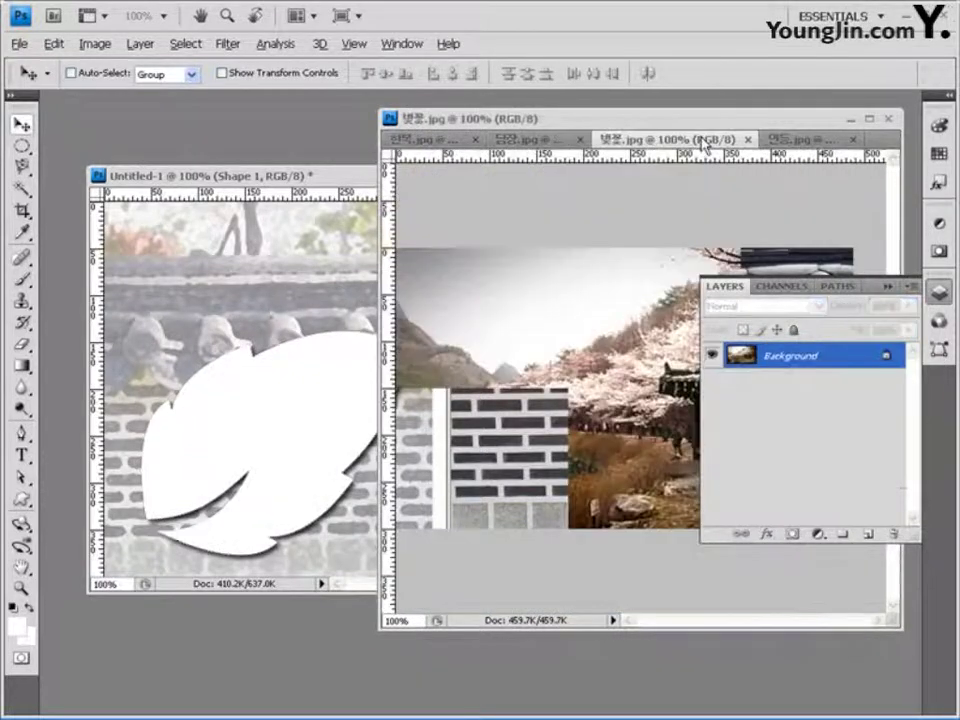
pyautogui.hotkey('ctrl', 'a')
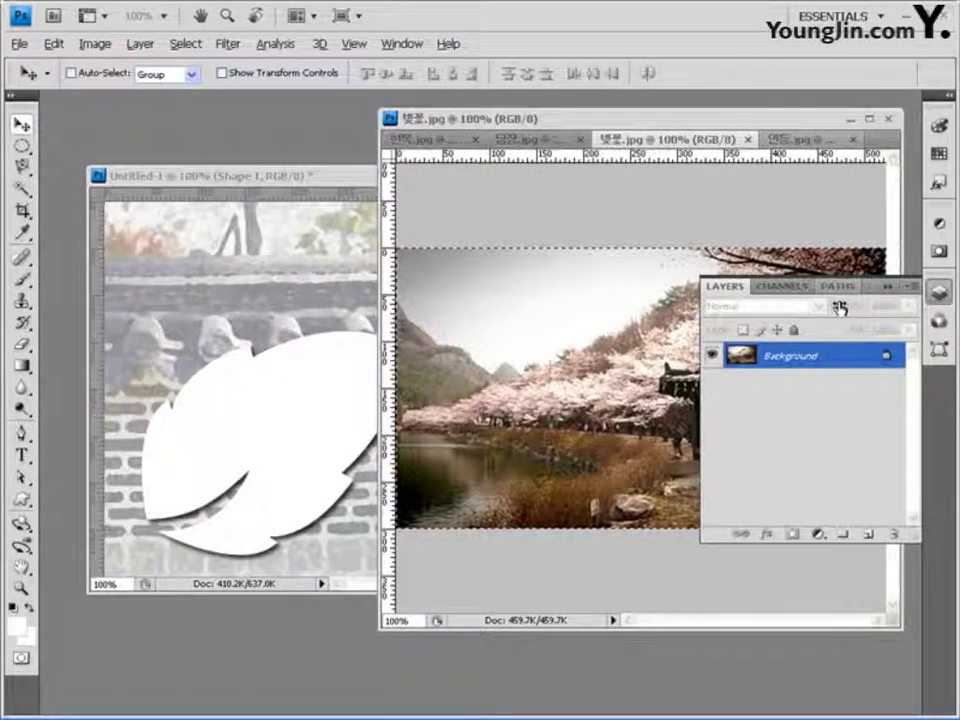
pyautogui.click(307, 192)
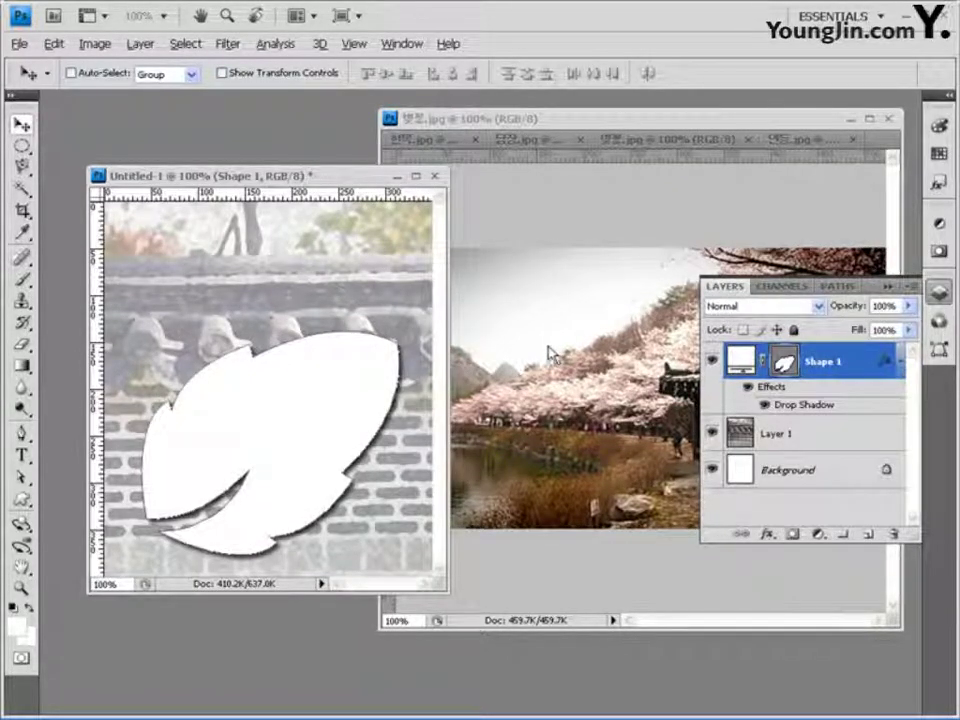
pyautogui.hotkey('ctrl', 'v')
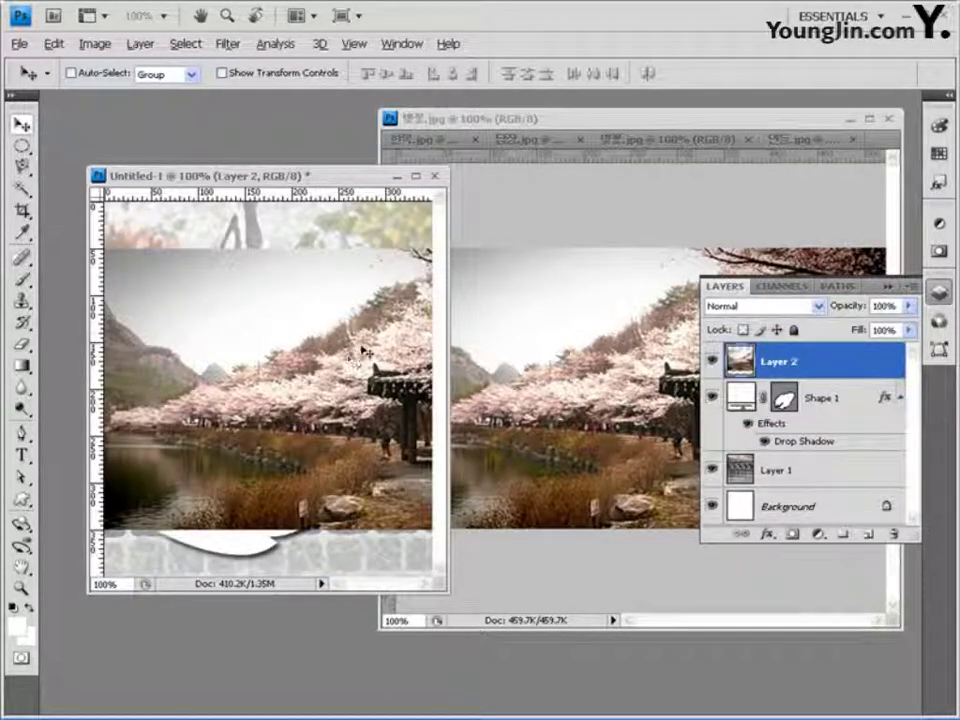
pyautogui.moveTo(306, 332); pyautogui.dragTo(304, 372)
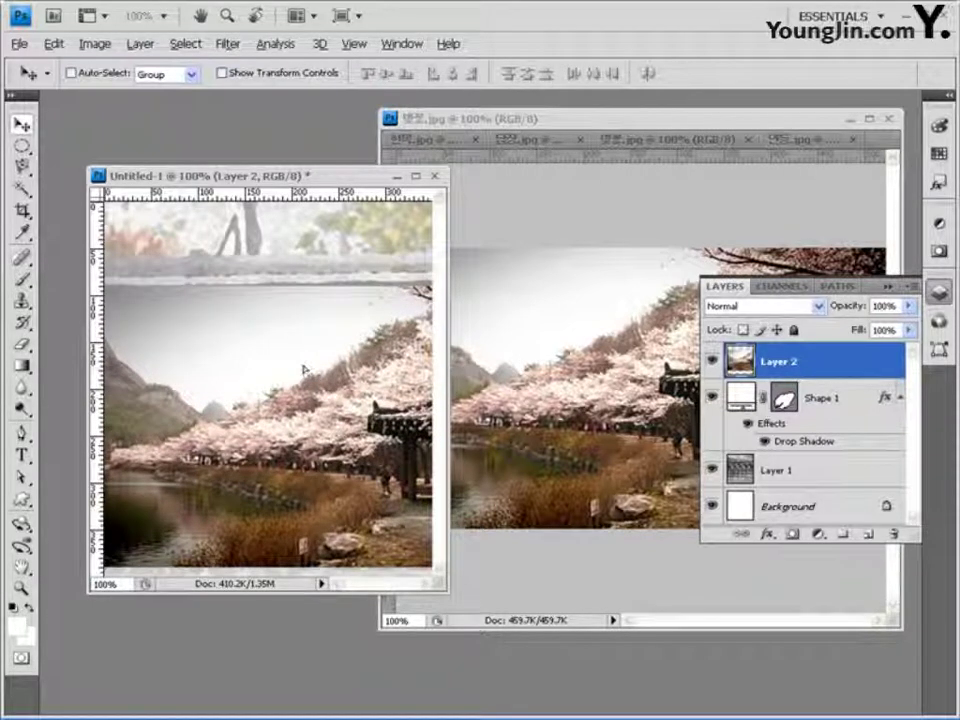
pyautogui.keyDown('alt'); pyautogui.click(848, 379); pyautogui.keyUp('alt')
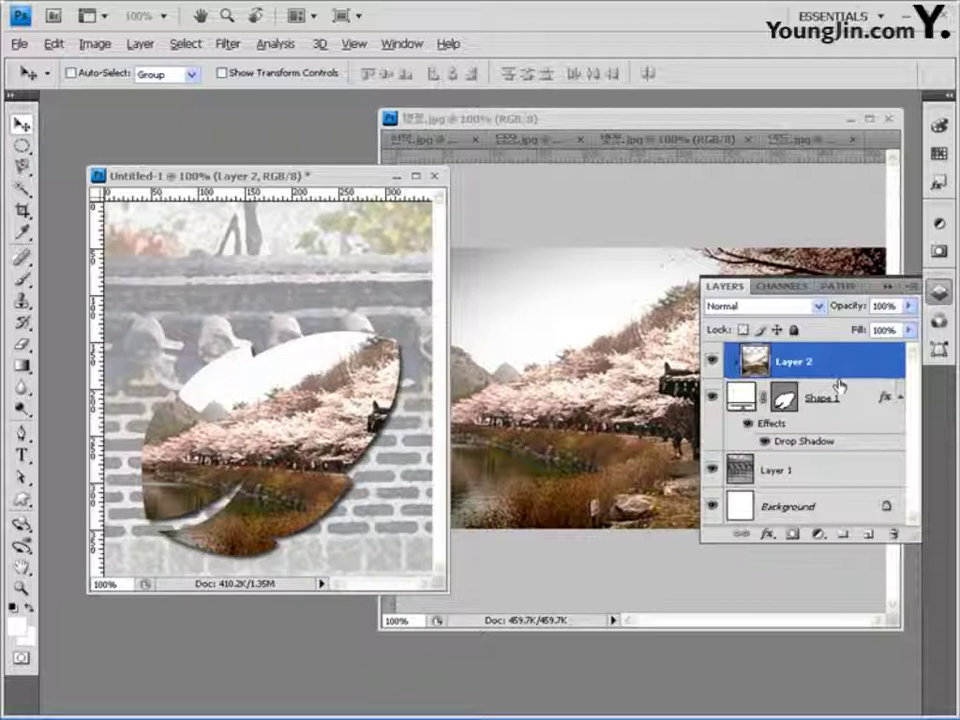
# Copy the whole 연등 photo into Untitled-1 over the cherry blossoms, clip it to the leaf, and check it by toggling its visibility.
pyautogui.click(578, 397)
pyautogui.click(800, 140)
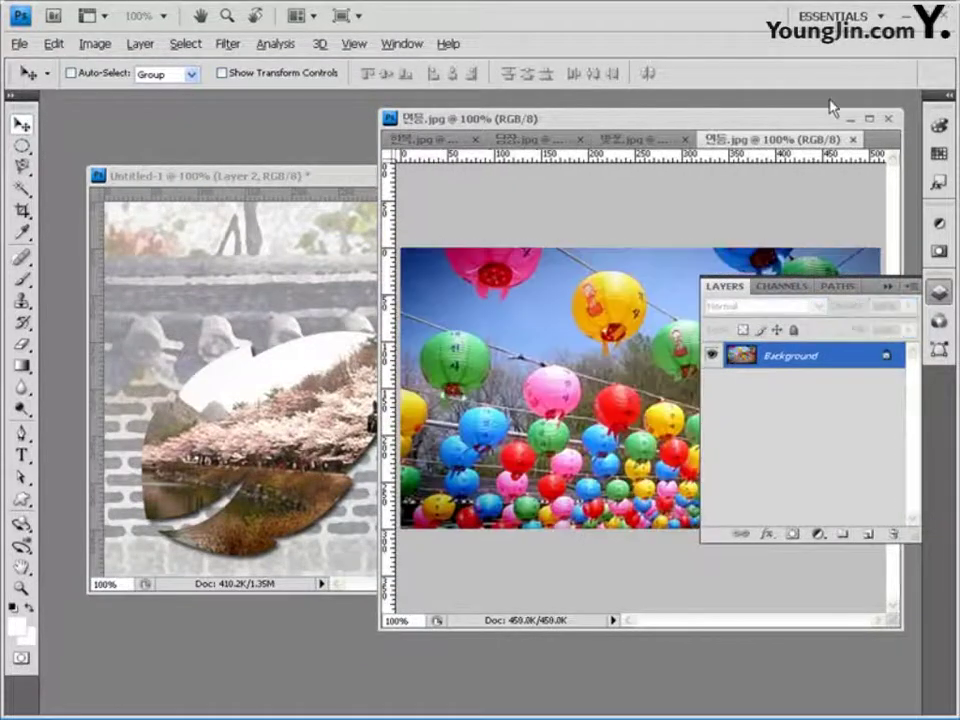
pyautogui.hotkey('ctrl', 'a')
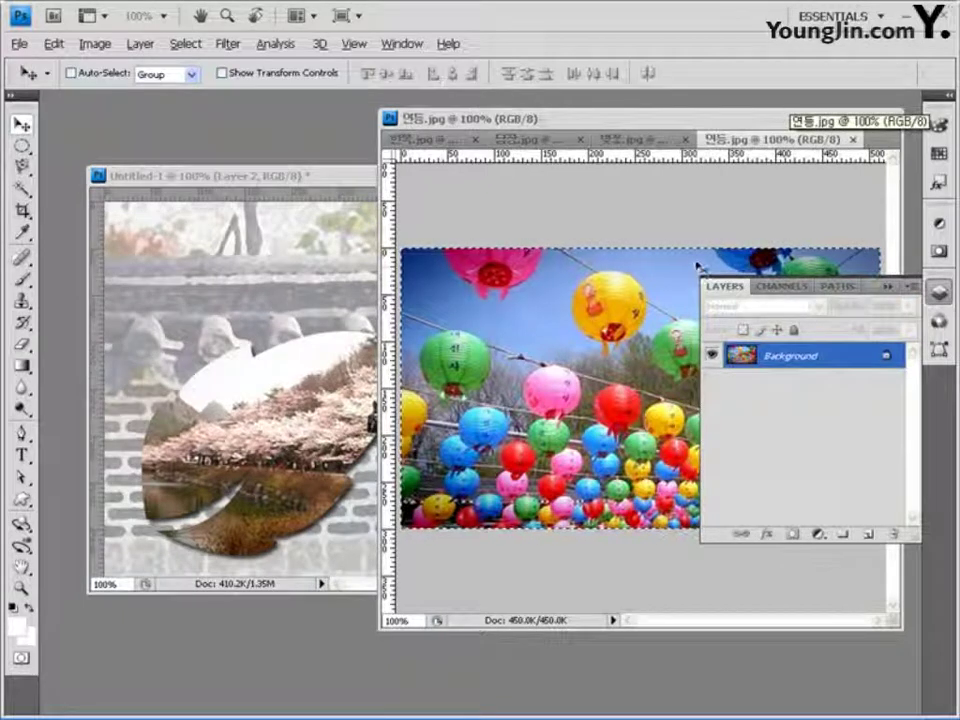
pyautogui.hotkey('ctrl', 'c')
pyautogui.click(212, 224)
pyautogui.hotkey('ctrl', 'v')
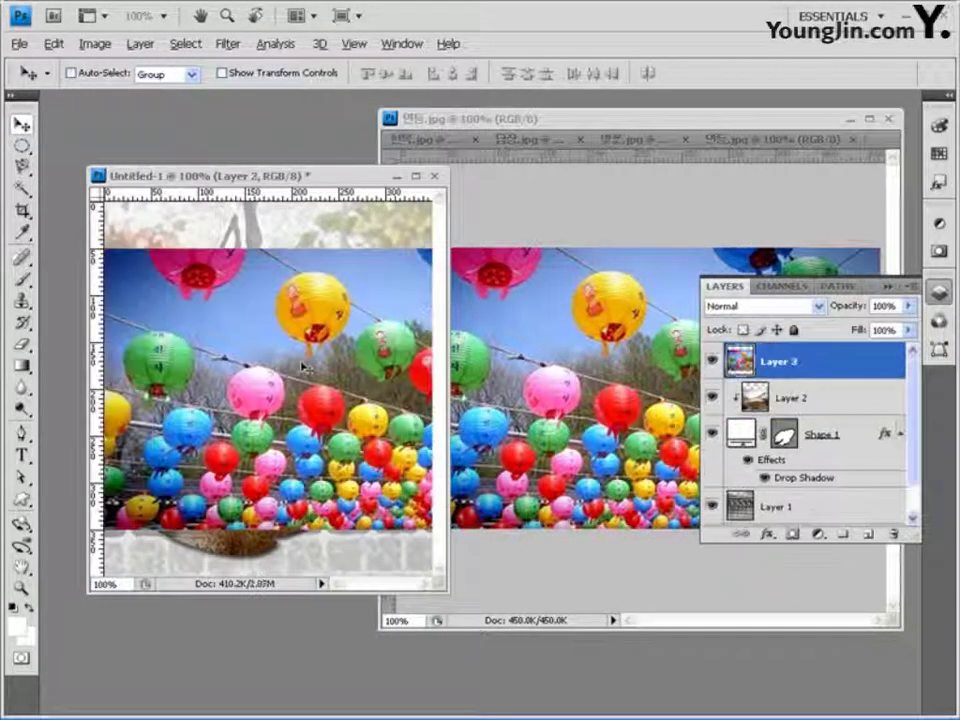
pyautogui.moveTo(302, 337); pyautogui.dragTo(292, 384)
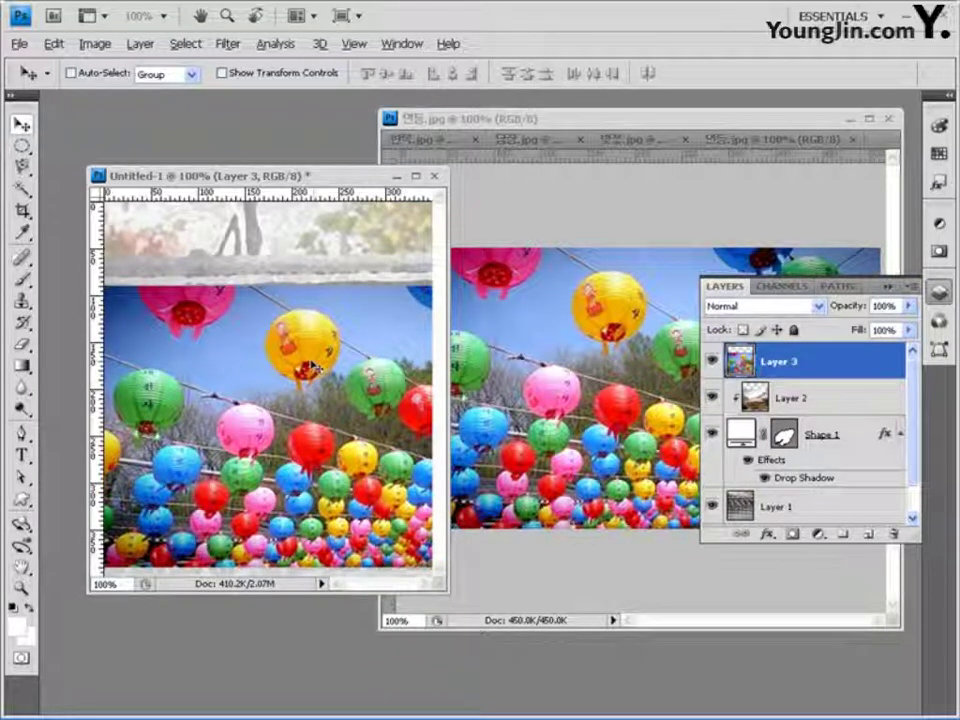
pyautogui.keyDown('alt'); pyautogui.click(814, 379); pyautogui.keyUp('alt')
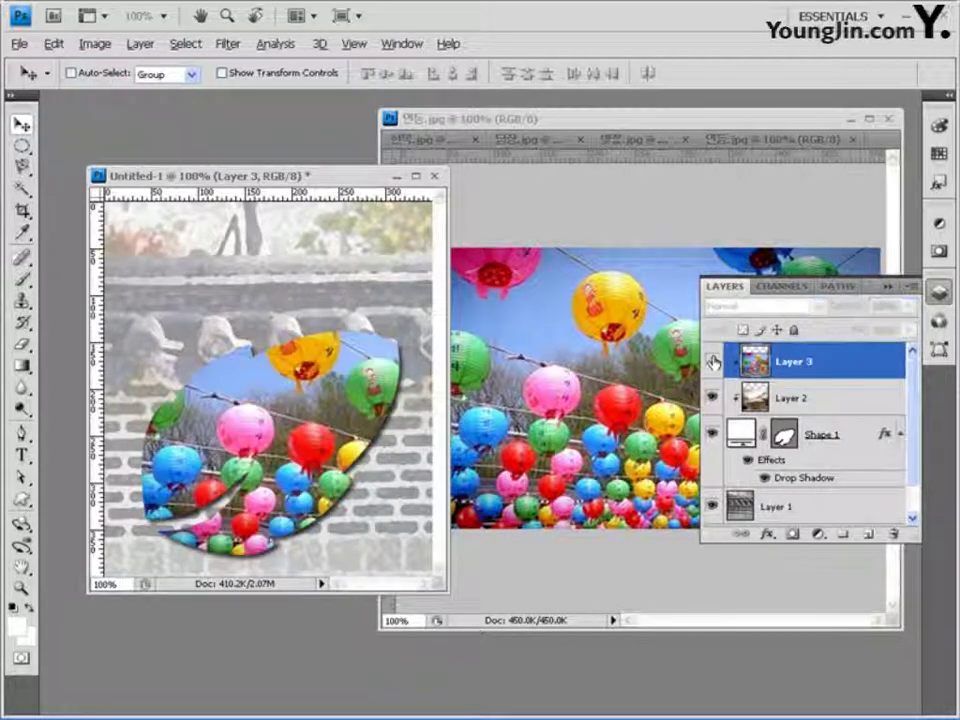
pyautogui.click(713, 362)
pyautogui.click(713, 362)
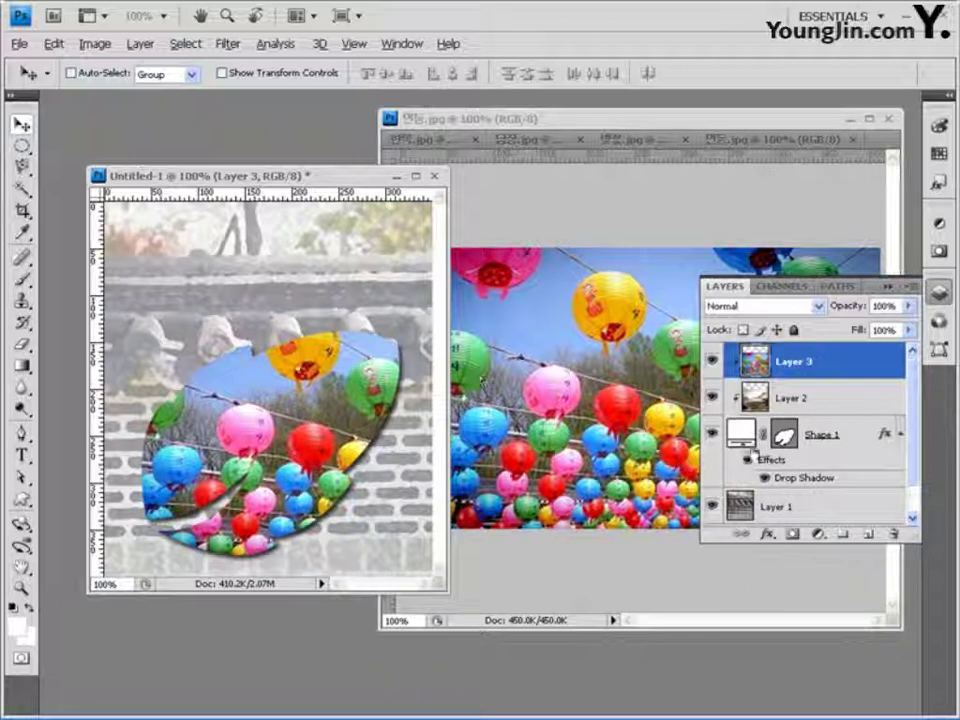
# Add a layer mask to Layer 3 and fade the lanterns into the cherry blossoms from left to right with a white-to-black linear gradient.
pyautogui.click(791, 535)
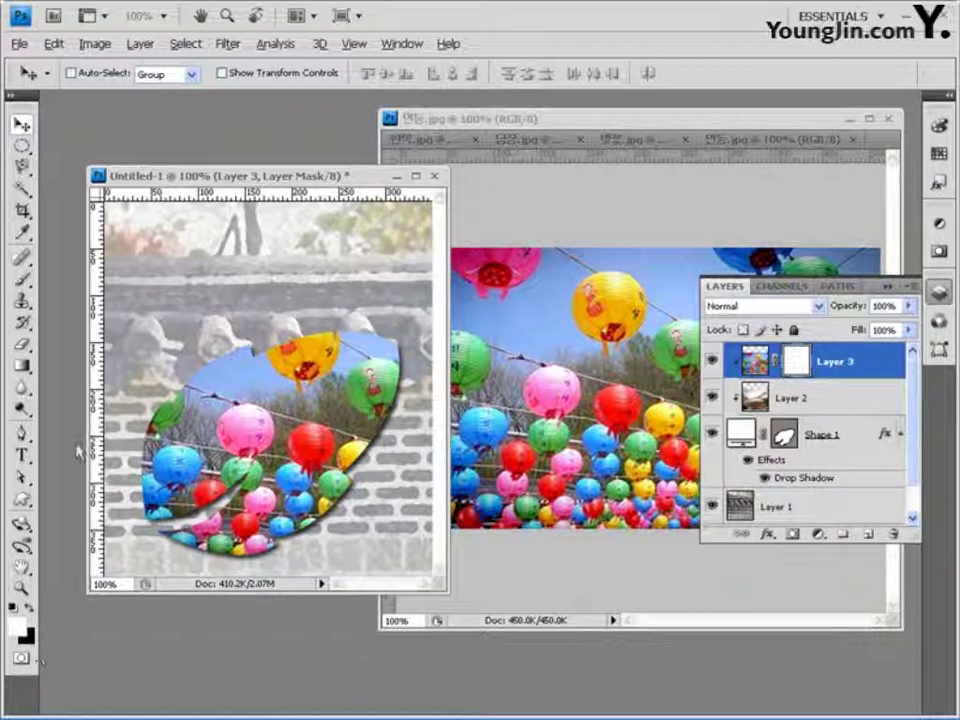
pyautogui.click(21, 364)
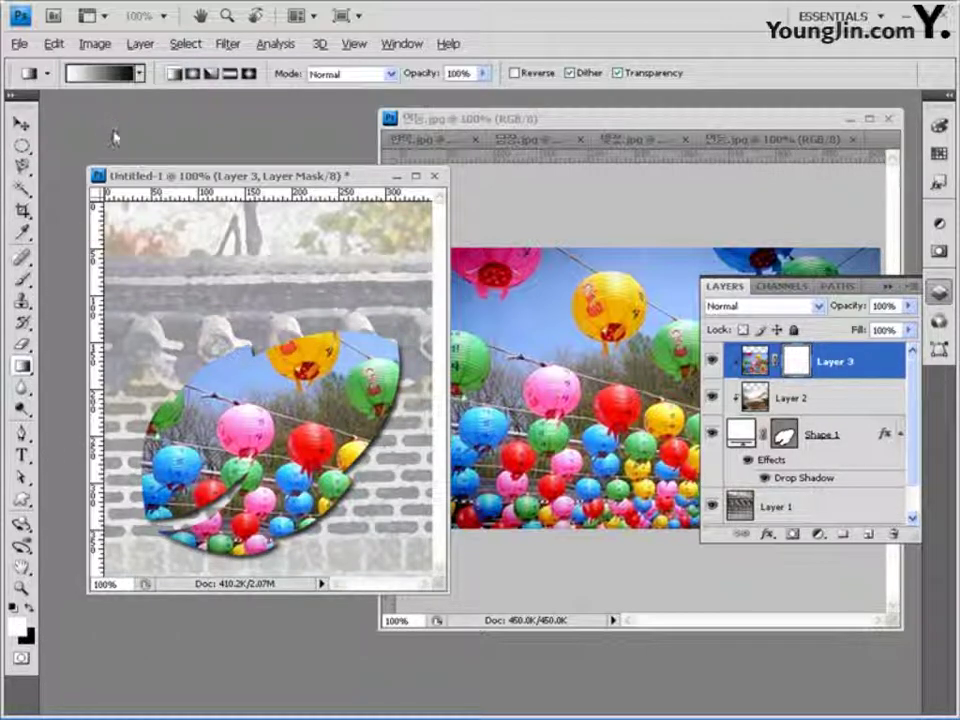
pyautogui.click(141, 74)
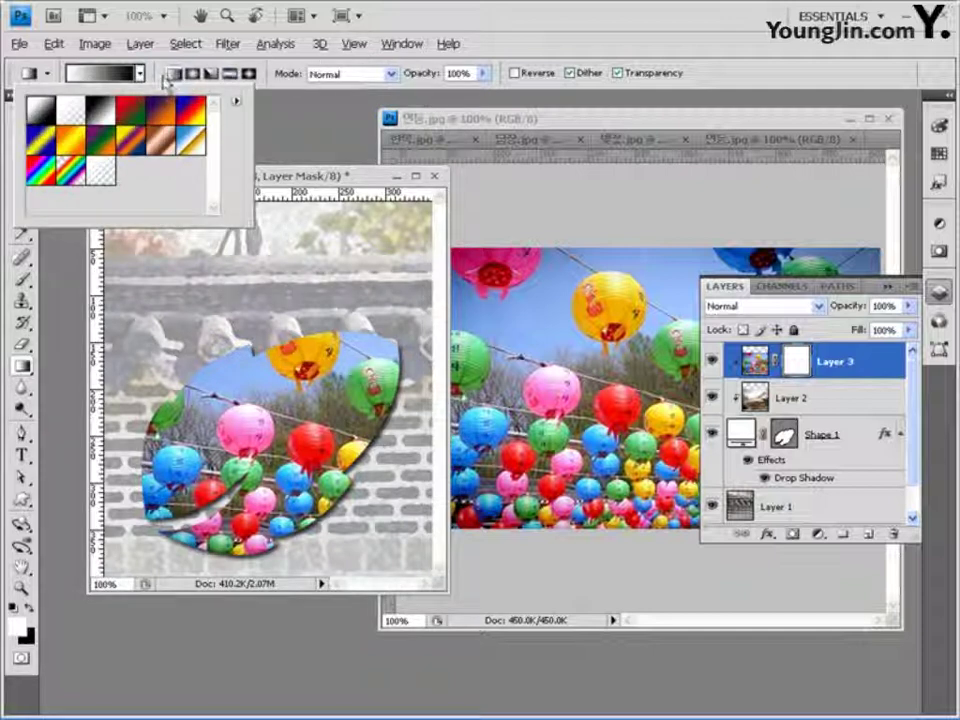
pyautogui.click(536, 30)
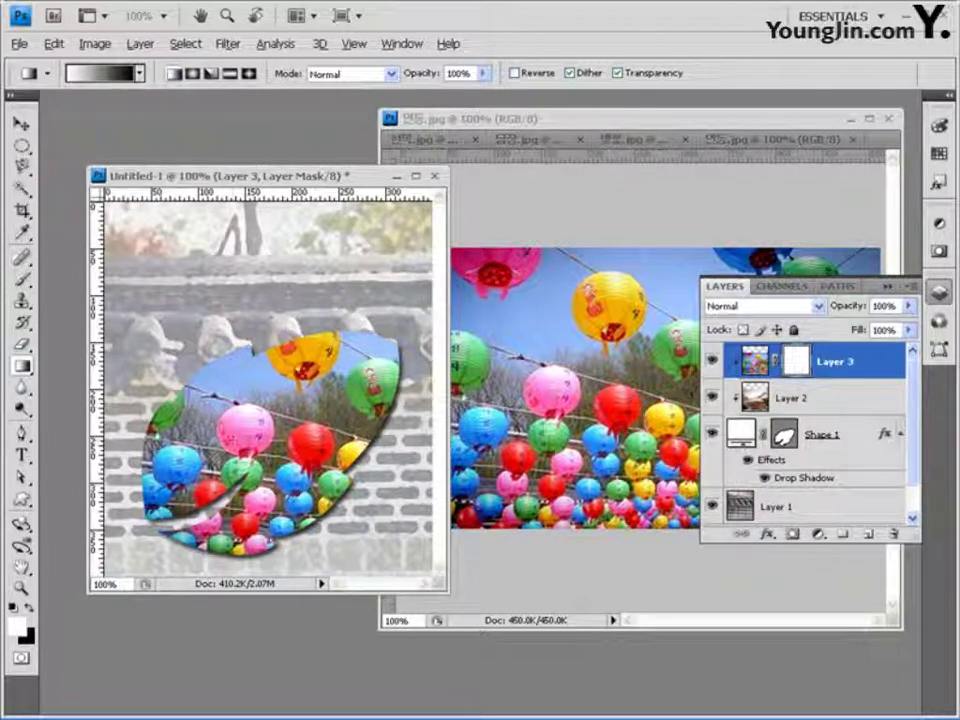
pyautogui.moveTo(213, 328); pyautogui.dragTo(166, 331)
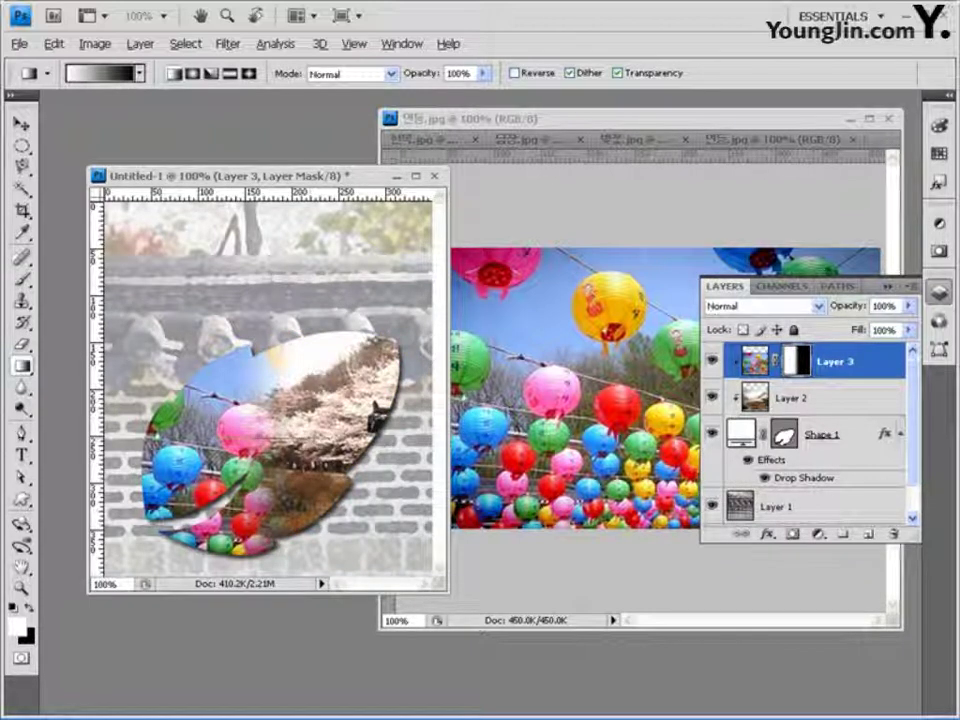
pyautogui.moveTo(248, 327); pyautogui.dragTo(300, 400)
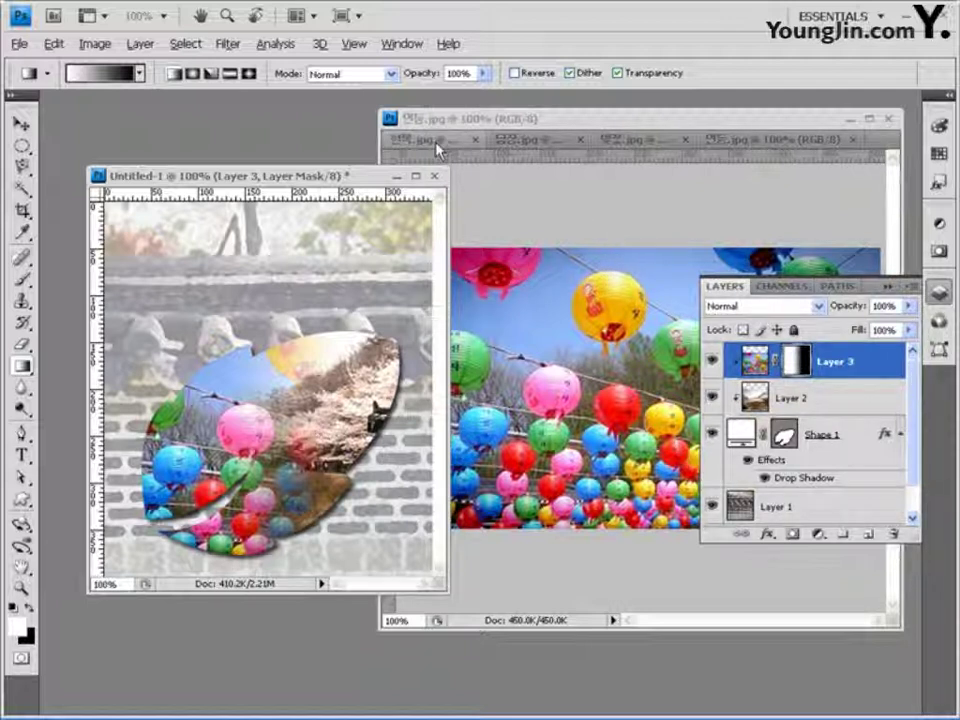
# Select the white background around the woman in the 한복 photo using the Magic Wand at tolerance 12.
pyautogui.click(585, 345)
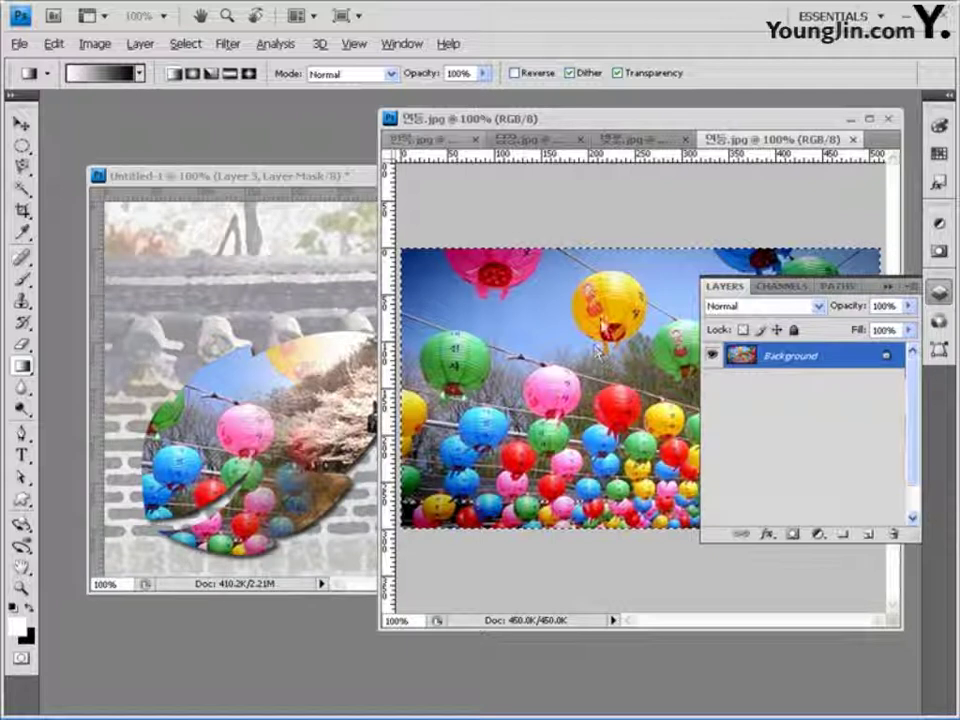
pyautogui.click(450, 139)
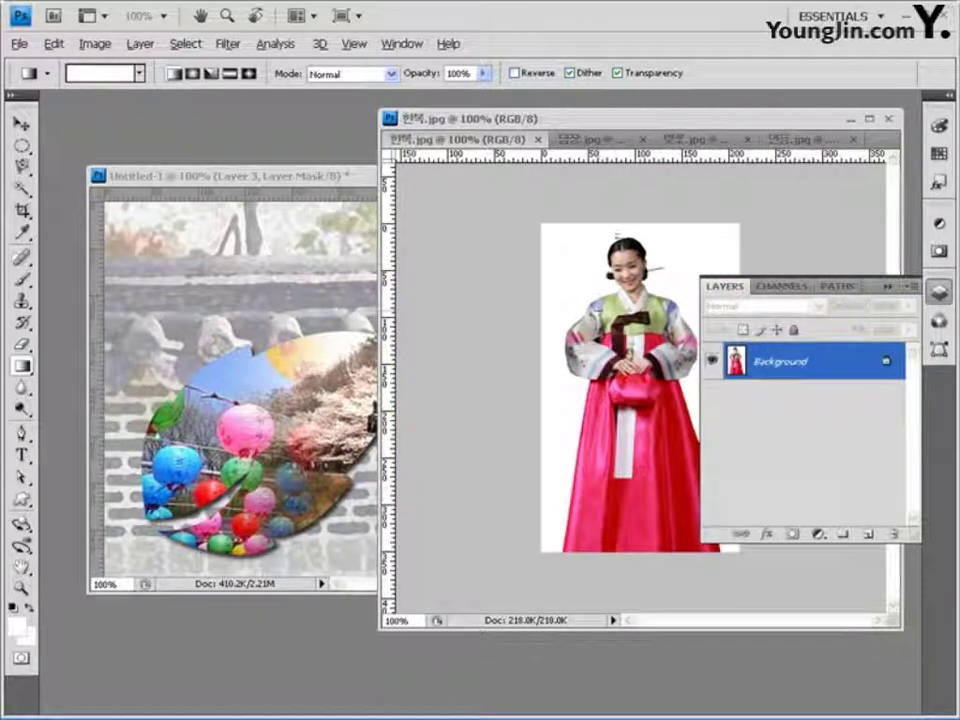
pyautogui.moveTo(632, 124); pyautogui.dragTo(578, 122)
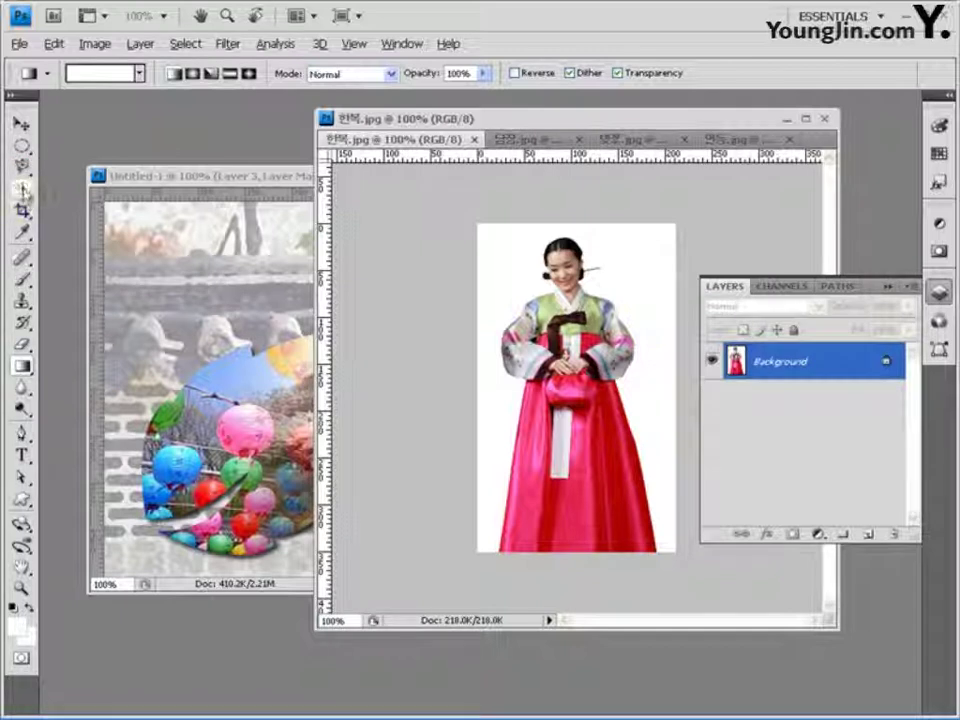
pyautogui.click(21, 187)
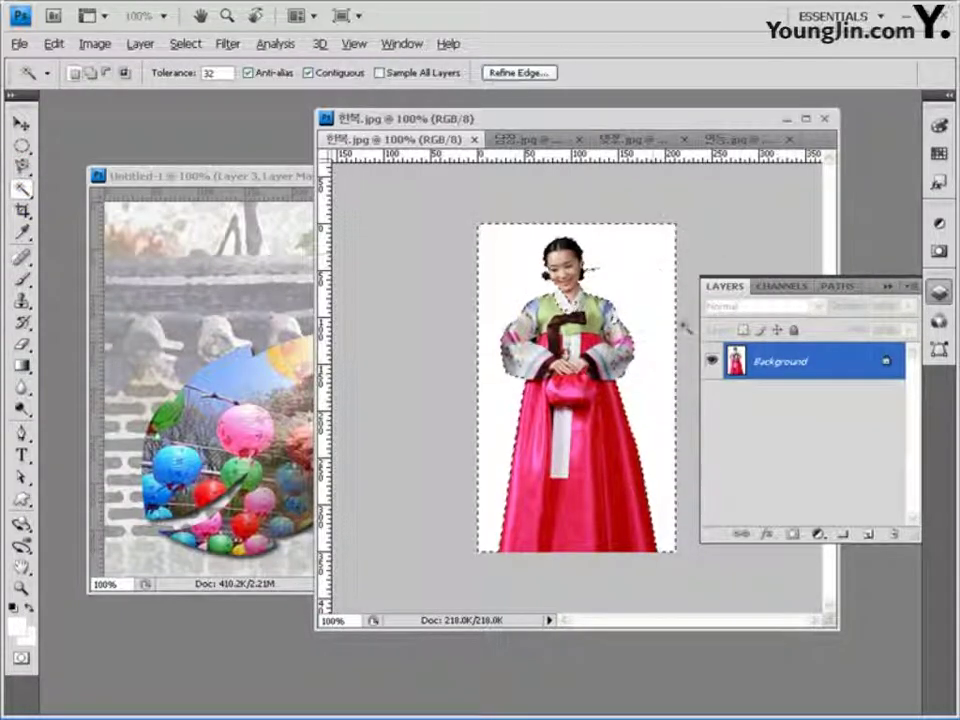
pyautogui.keyDown('ctrl'); pyautogui.click(609, 512); pyautogui.keyUp('ctrl')
# Refine the background selection around the woman's hairpin with the Magic Wand and the Polygonal Lasso.
pyautogui.scroll(3, 520, 310)
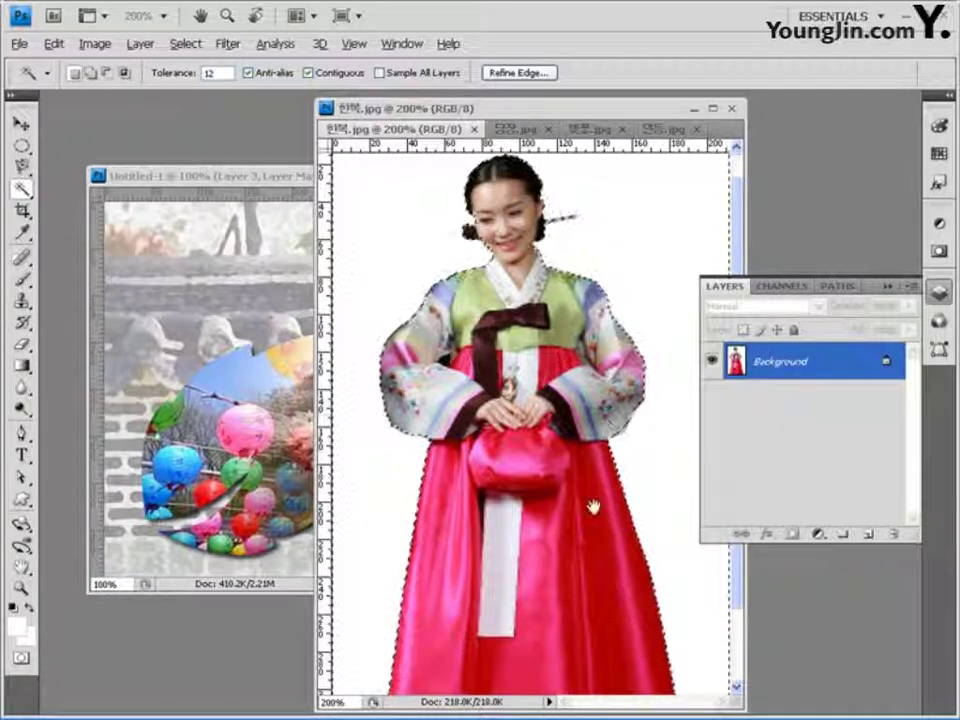
pyautogui.moveTo(593, 507); pyautogui.dragTo(582, 370)
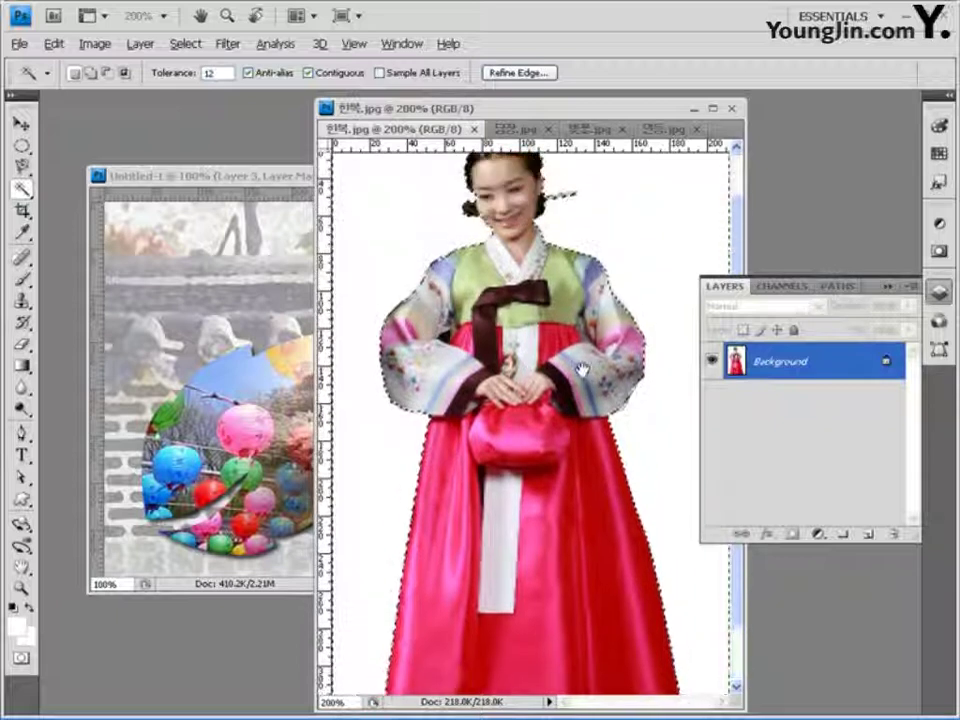
pyautogui.moveTo(588, 240); pyautogui.dragTo(589, 285)
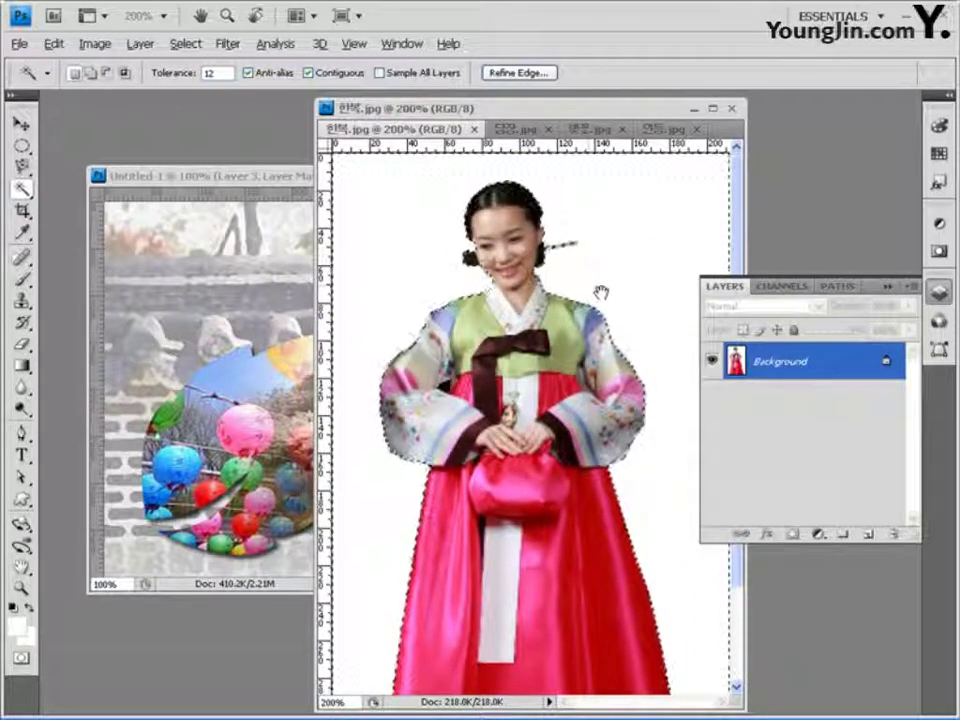
pyautogui.hotkey('ctrl', 'space')
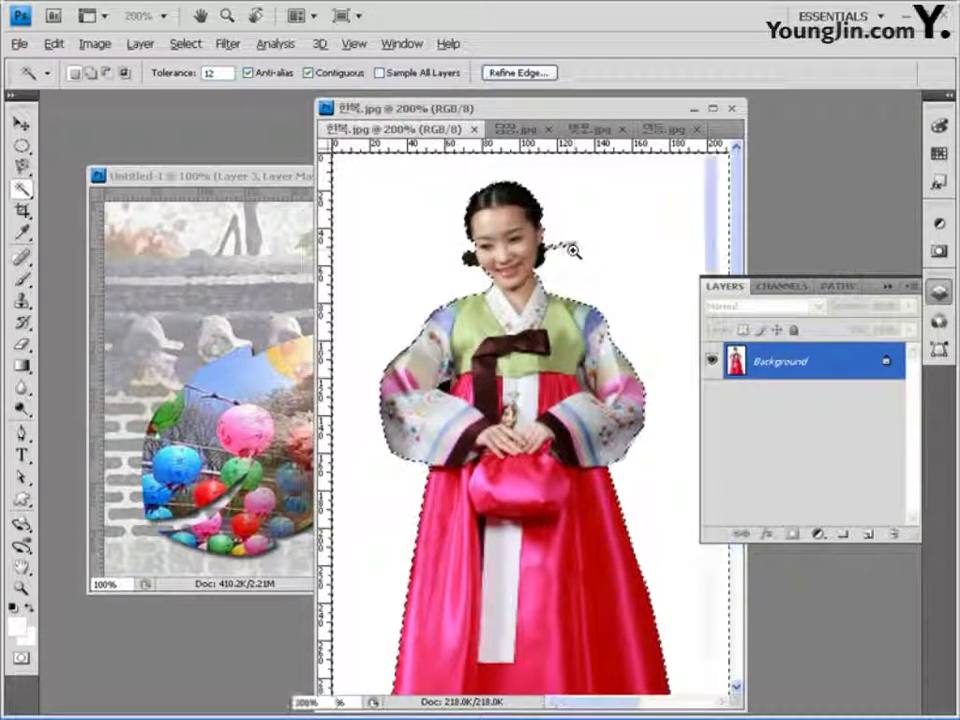
pyautogui.click(573, 251)
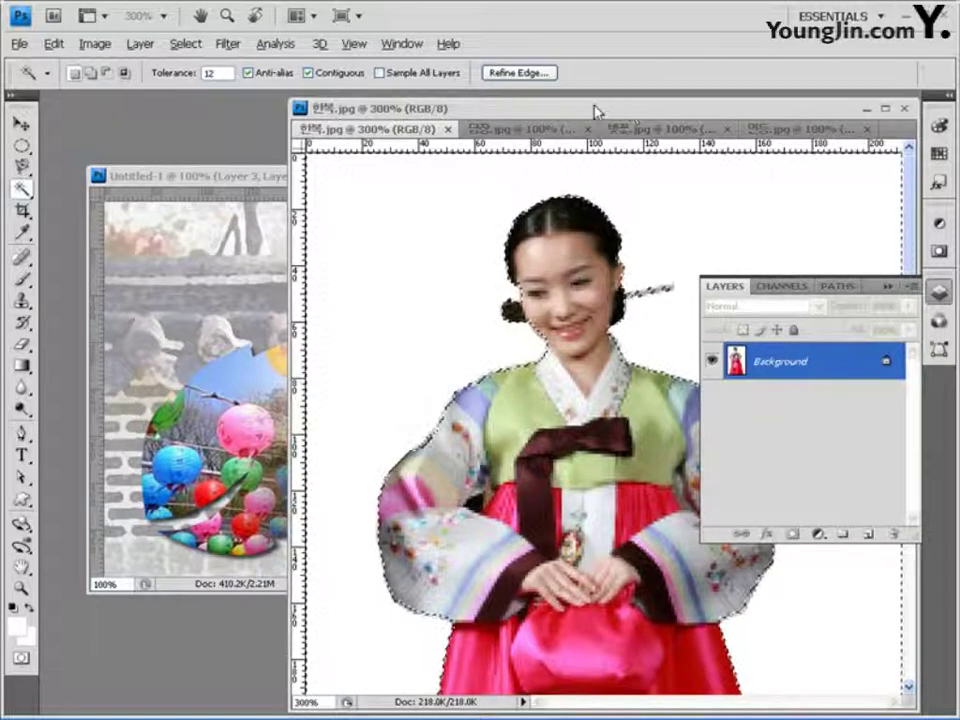
pyautogui.moveTo(597, 112); pyautogui.dragTo(458, 137)
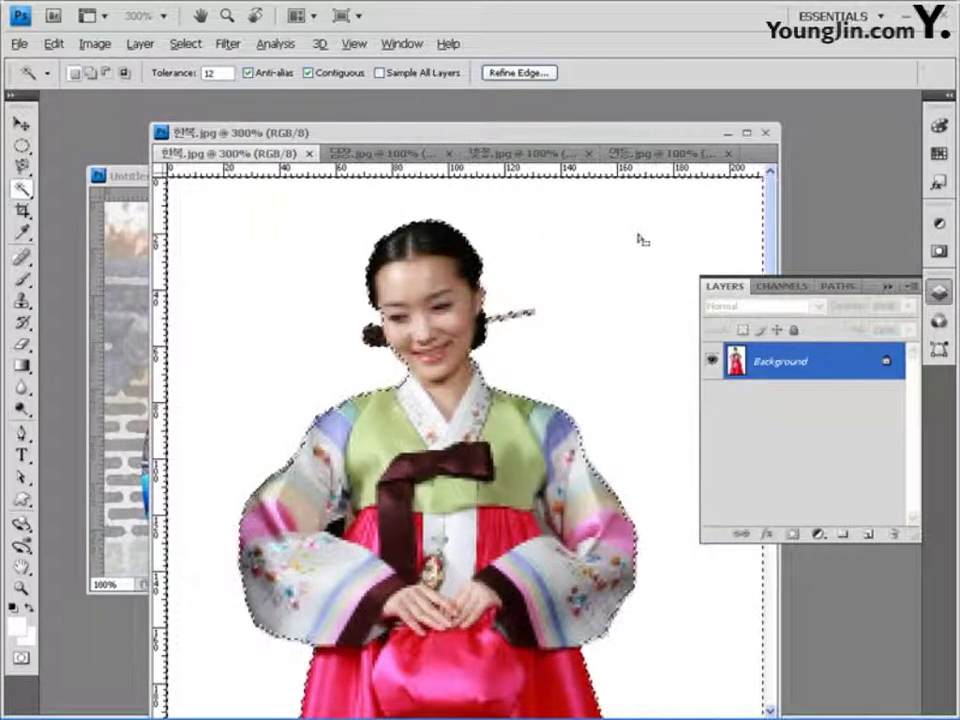
pyautogui.keyDown('shift'); pyautogui.click(510, 322); pyautogui.keyUp('shift')
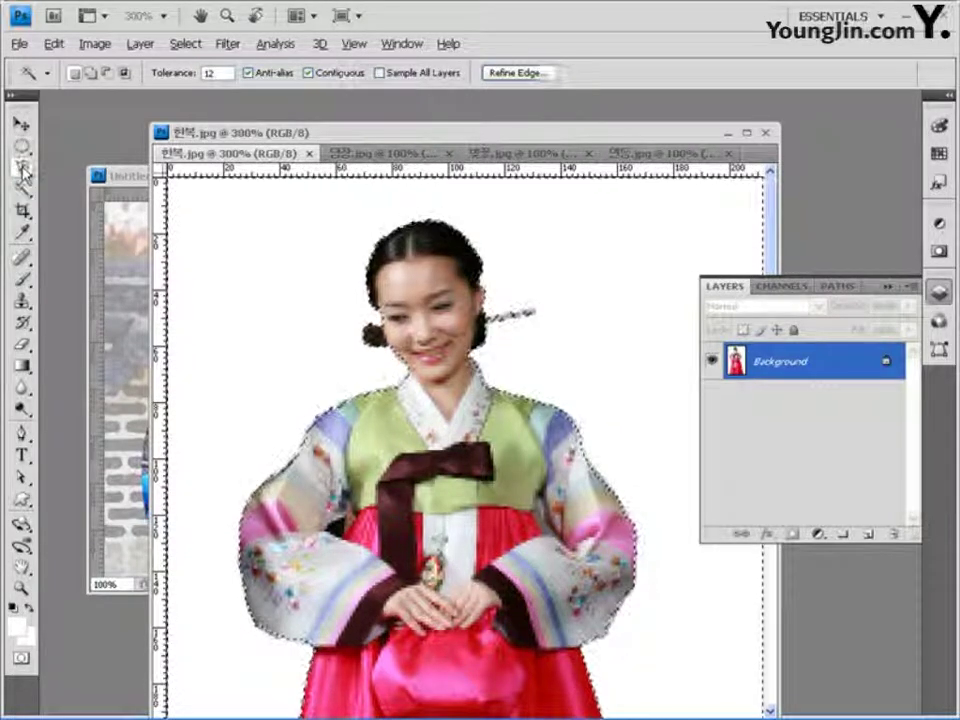
pyautogui.click(24, 168)
pyautogui.click(100, 184)
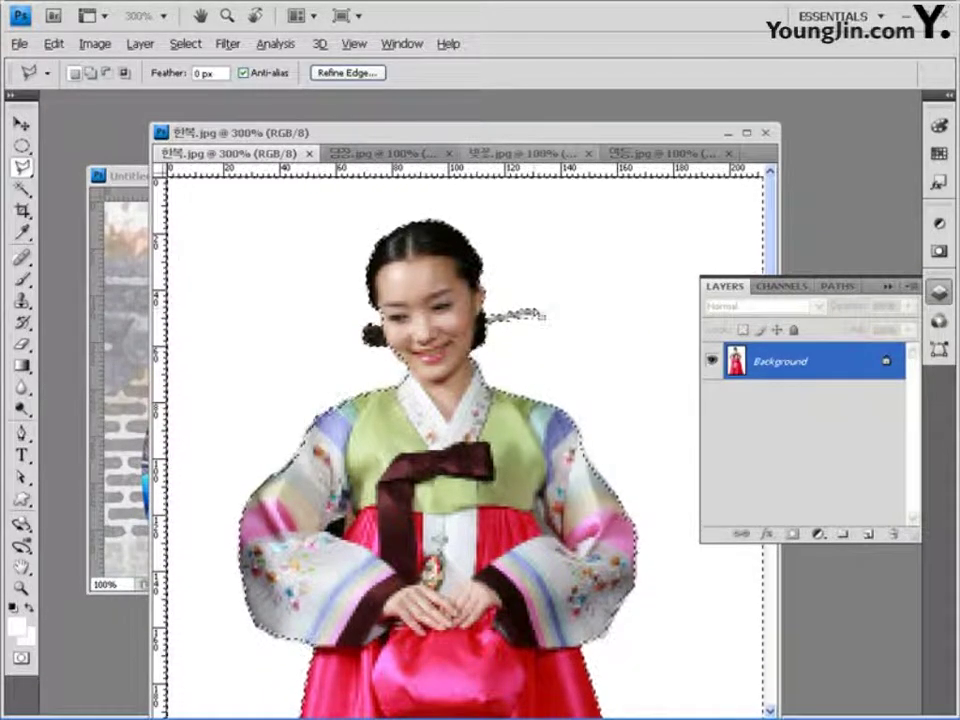
# Invert the selection to pick the woman and copy her into Untitled-1 above the lanterns.
pyautogui.click(198, 47)
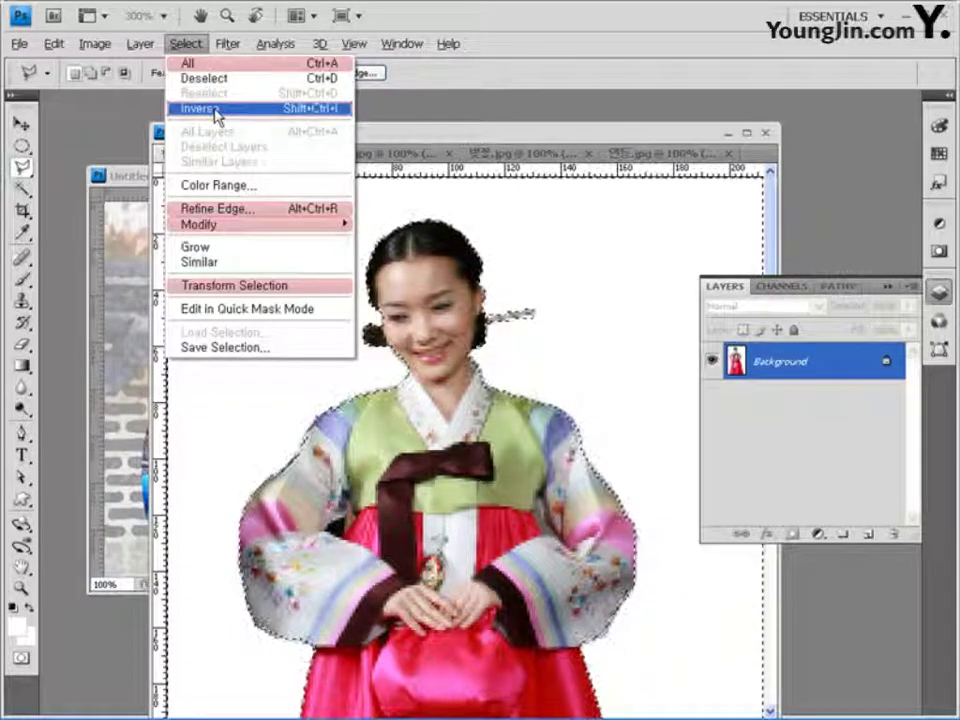
pyautogui.click(196, 108)
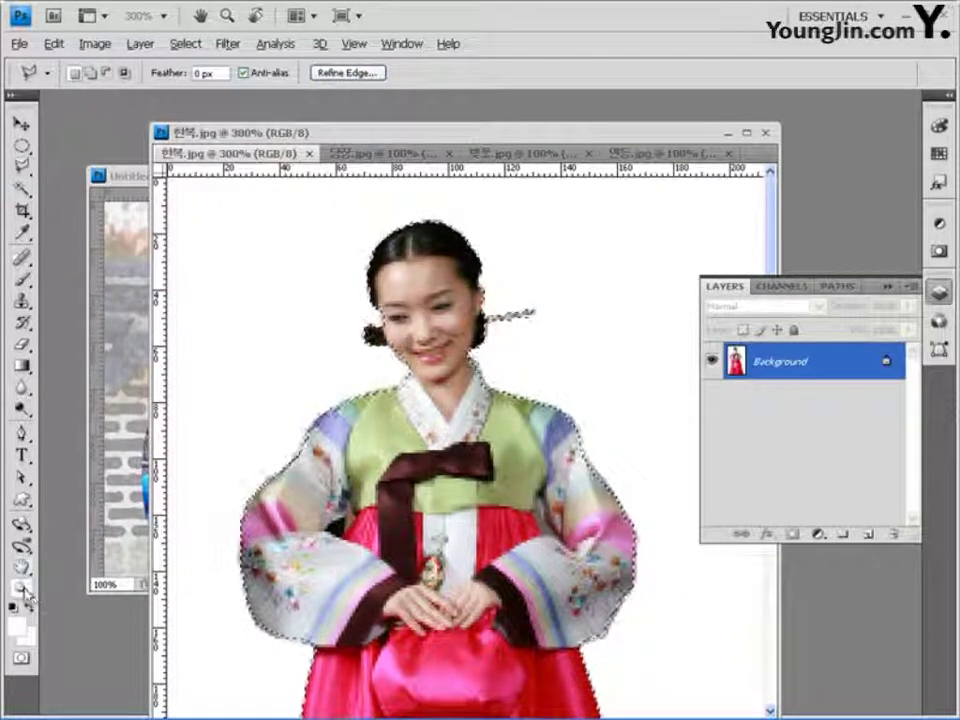
pyautogui.doubleClick(20, 588)
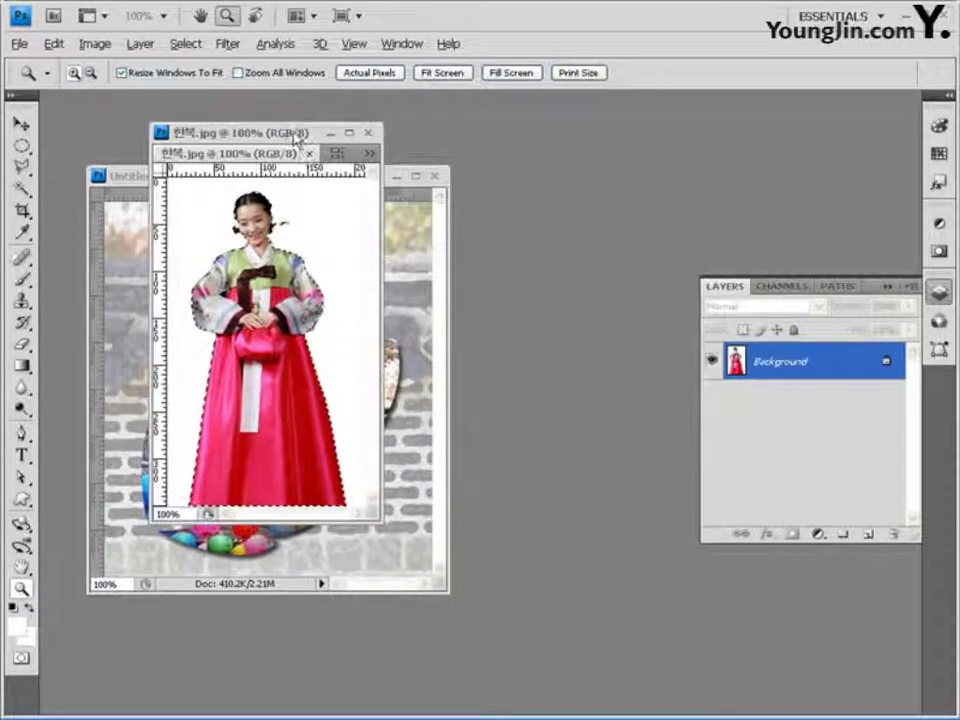
pyautogui.moveTo(298, 135); pyautogui.dragTo(688, 137)
pyautogui.click(306, 174)
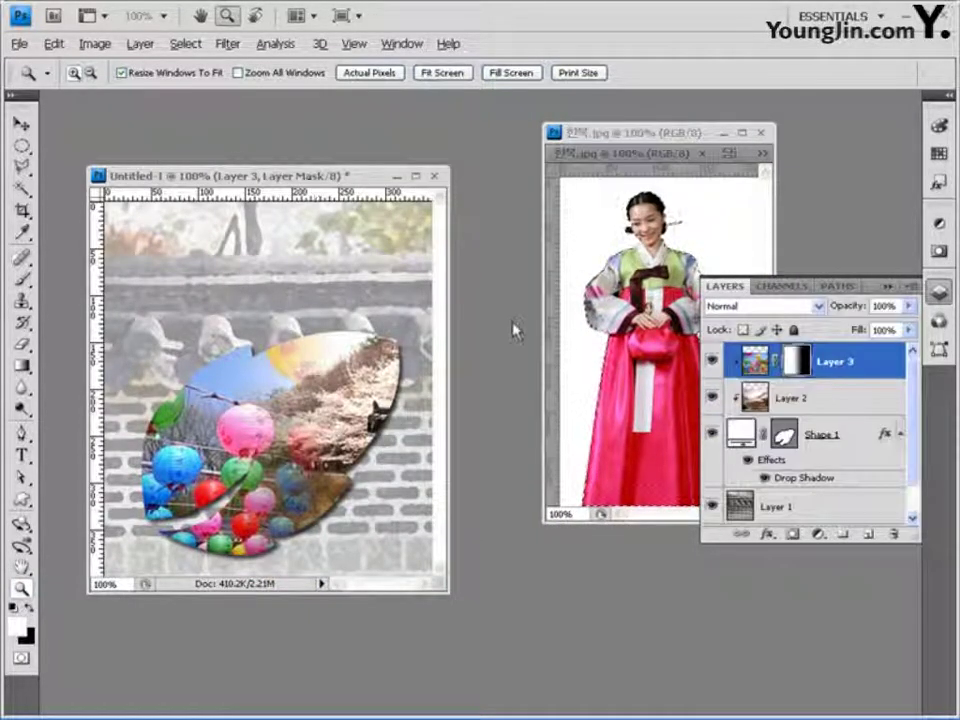
pyautogui.hotkey('ctrl', 'v')
# Move the woman slightly left and down so she stands over the leaf with her hem just past its lower edge.
pyautogui.press('v')
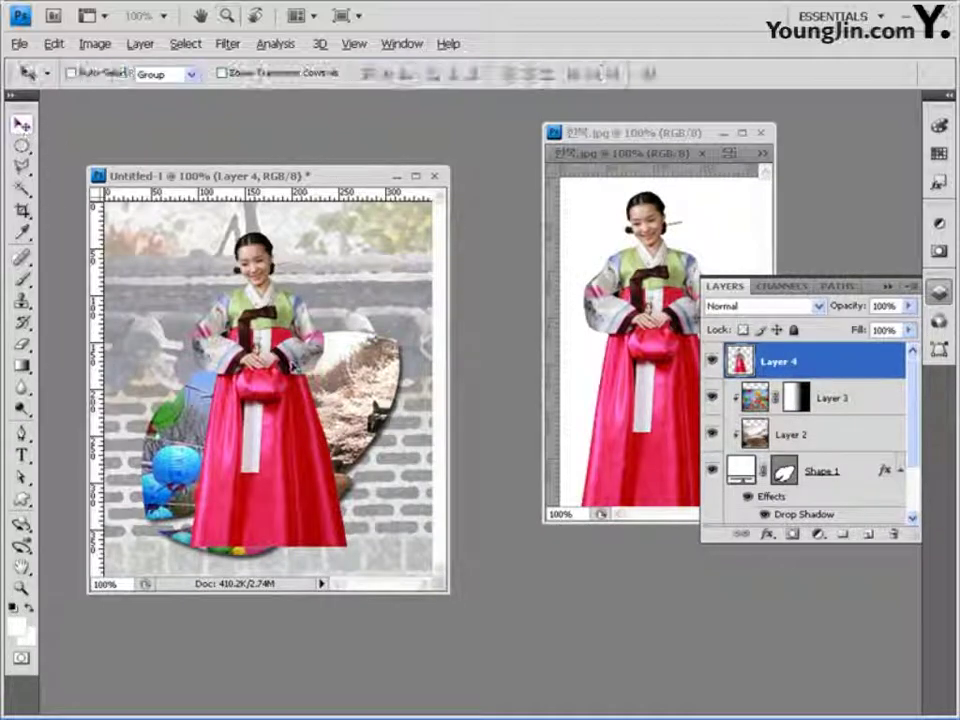
pyautogui.moveTo(214, 265); pyautogui.dragTo(216, 261)
pyautogui.moveTo(280, 530)
pyautogui.mouseDown()
pyautogui.moveTo(268, 545)
pyautogui.moveTo(265, 530)
pyautogui.moveTo(268, 542)
pyautogui.mouseUp()
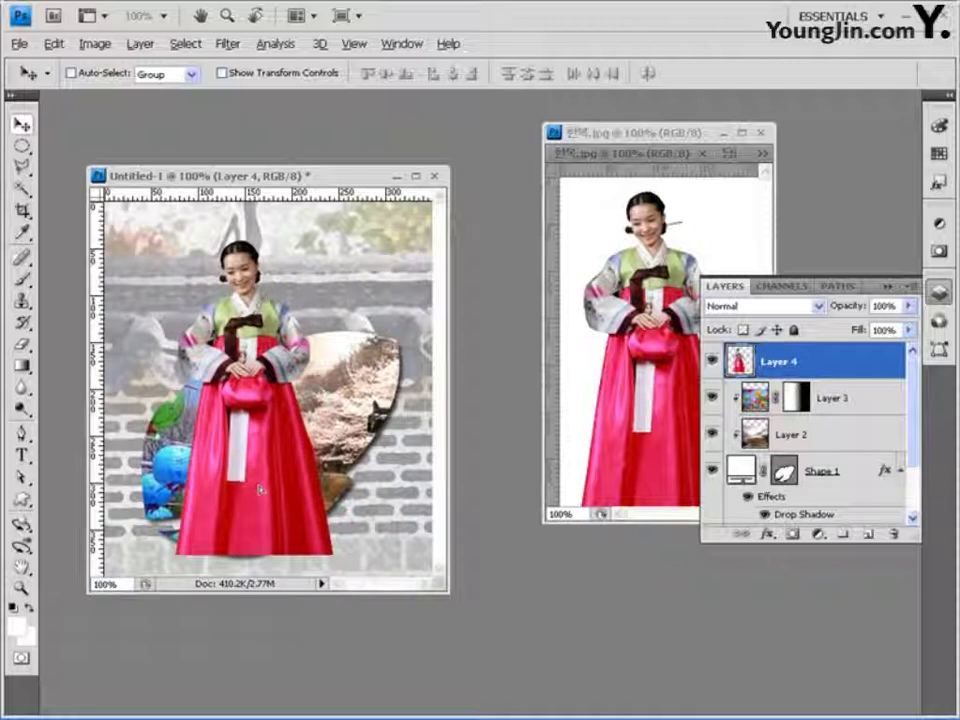
pyautogui.moveTo(270, 488); pyautogui.dragTo(271, 479)
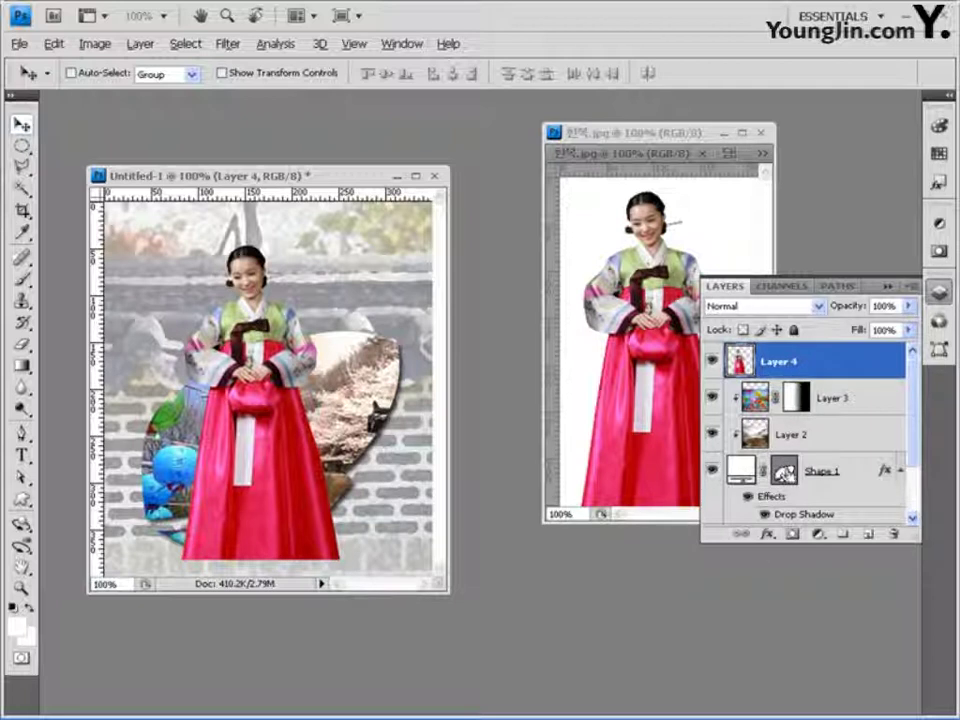
# Mask Layer 4 with the leaf's outline and reveal the woman's upper body by filling a rectangular area of the mask with white.
pyautogui.keyDown('ctrl'); pyautogui.click(785, 478); pyautogui.keyUp('ctrl')
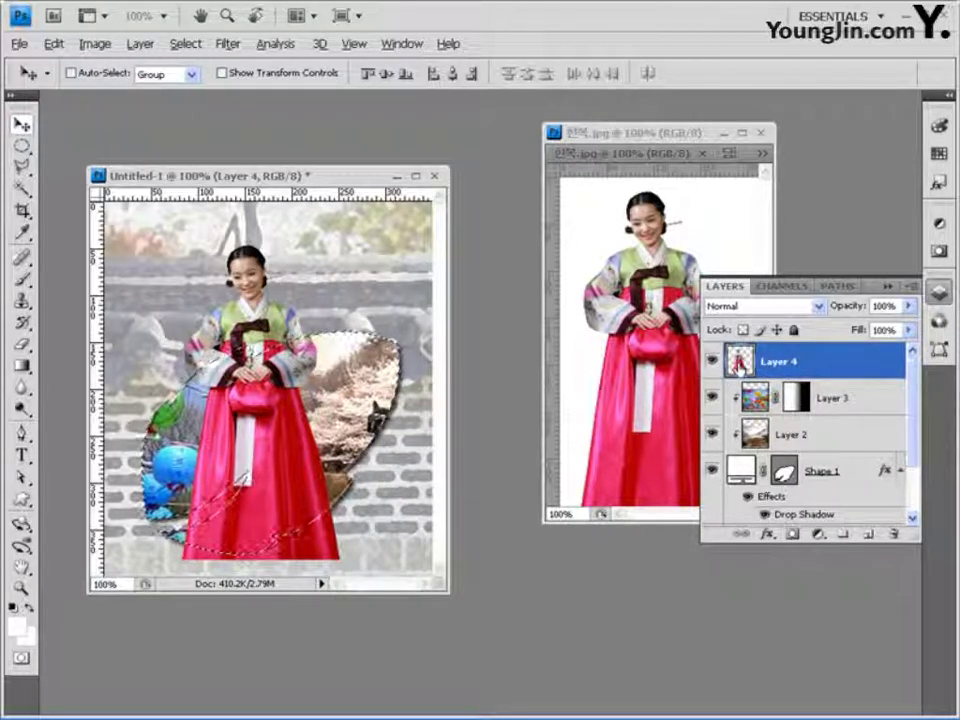
pyautogui.click(792, 534)
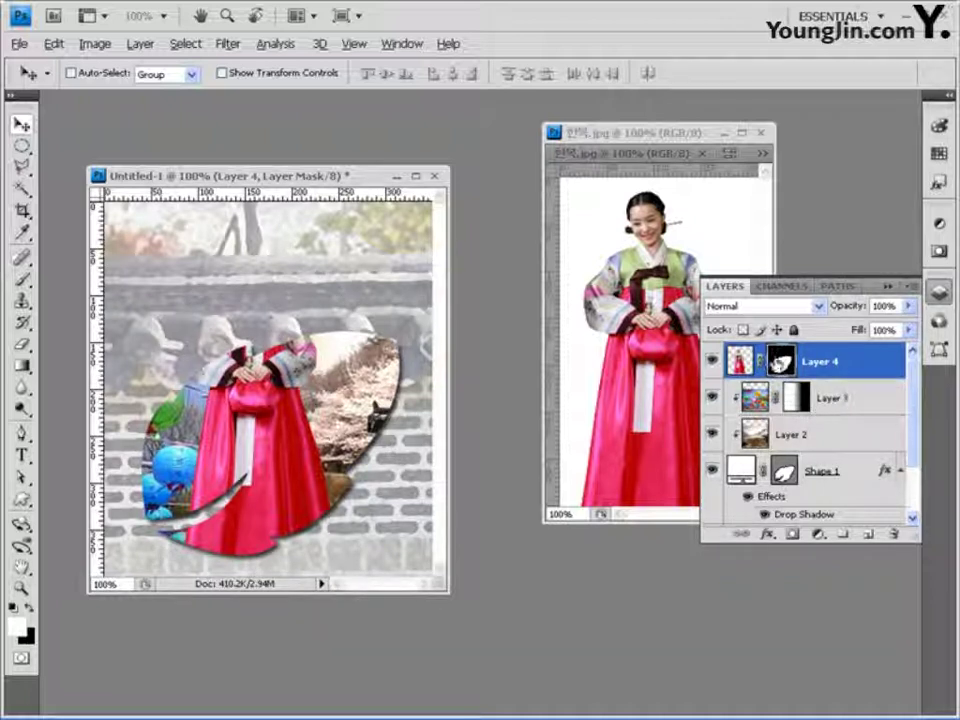
pyautogui.moveTo(22, 146); pyautogui.dragTo(60, 156)
pyautogui.hotkey('shift', 'm')
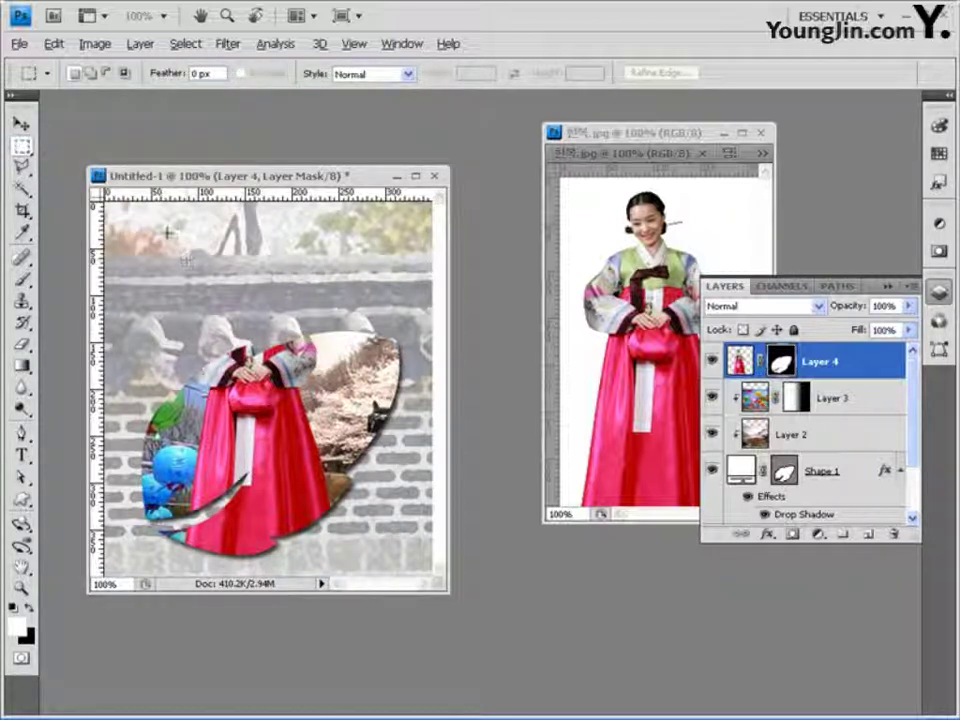
pyautogui.moveTo(232, 310); pyautogui.dragTo(332, 418)
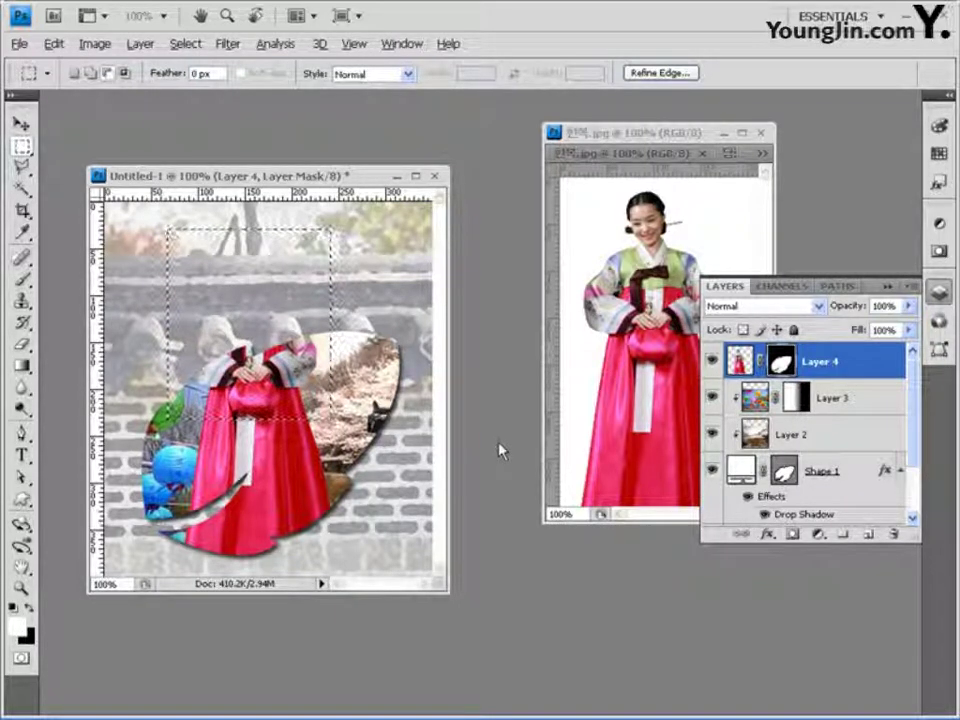
pyautogui.hotkey('alt', 'BackSpace')
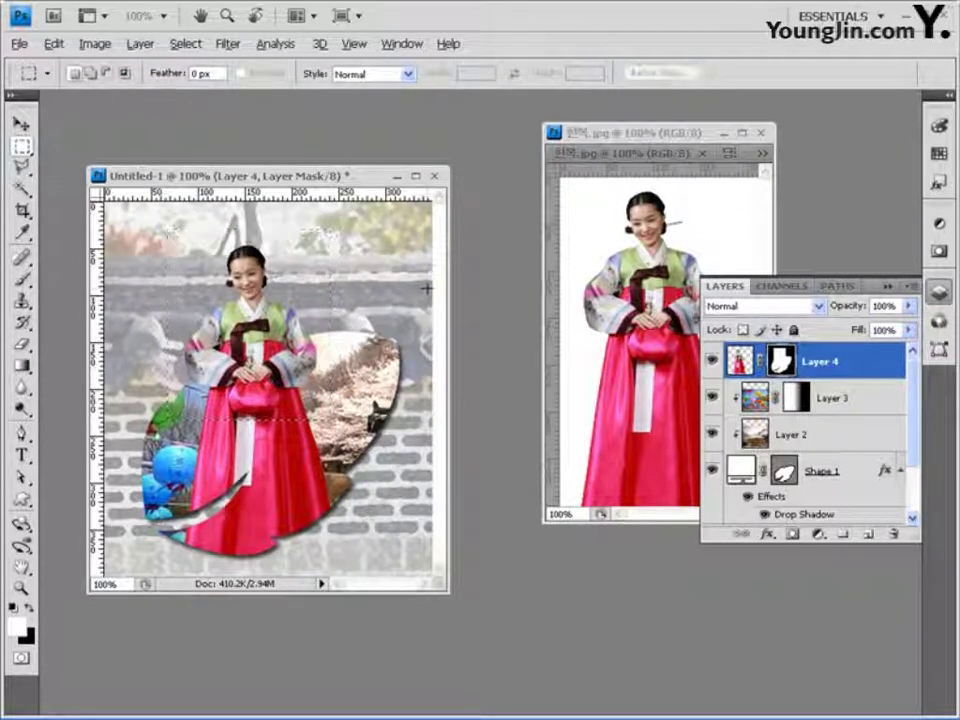
pyautogui.hotkey('ctrl', 'd')
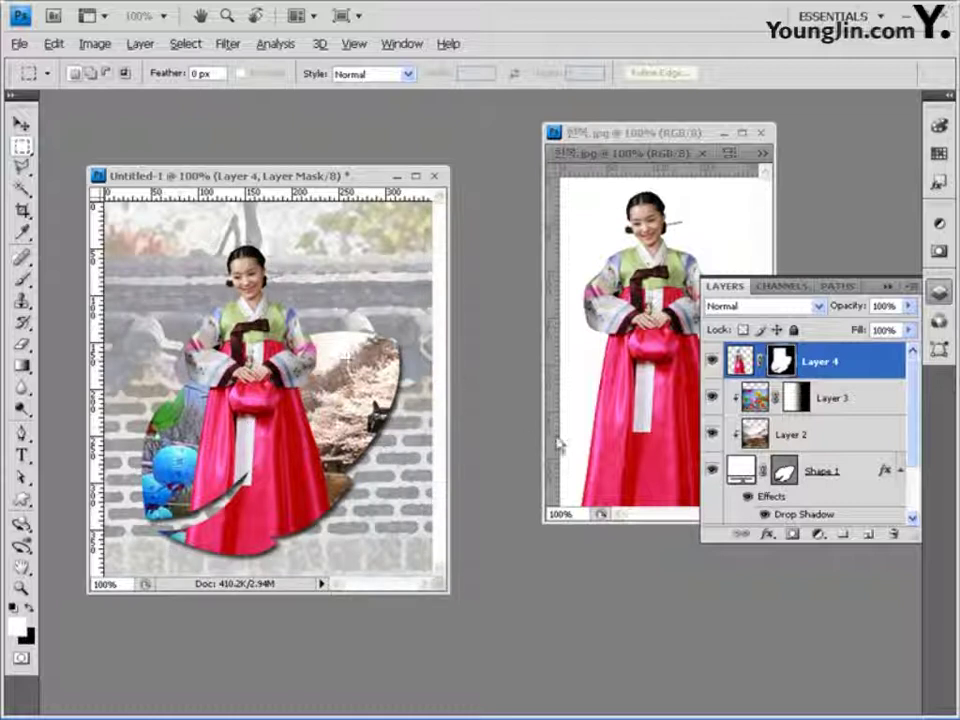
# Add a Drop Shadow to Layer 4 with Multiply, 75% opacity, 120° angle, 5 px distance and 5 px size.
pyautogui.click(767, 534)
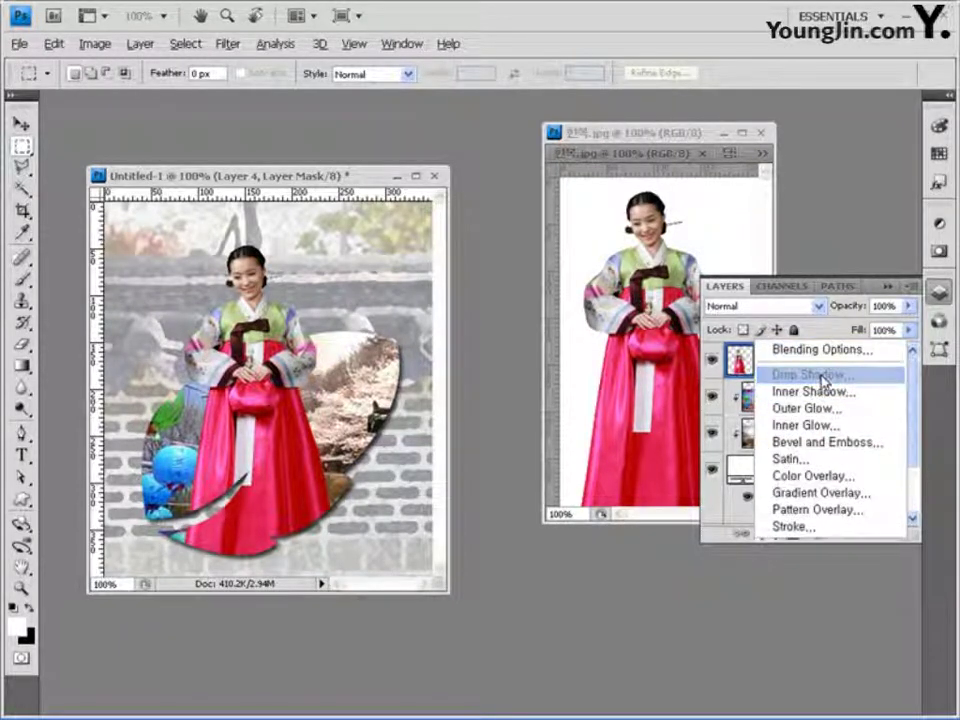
pyautogui.click(822, 378)
pyautogui.moveTo(520, 200); pyautogui.dragTo(701, 249)
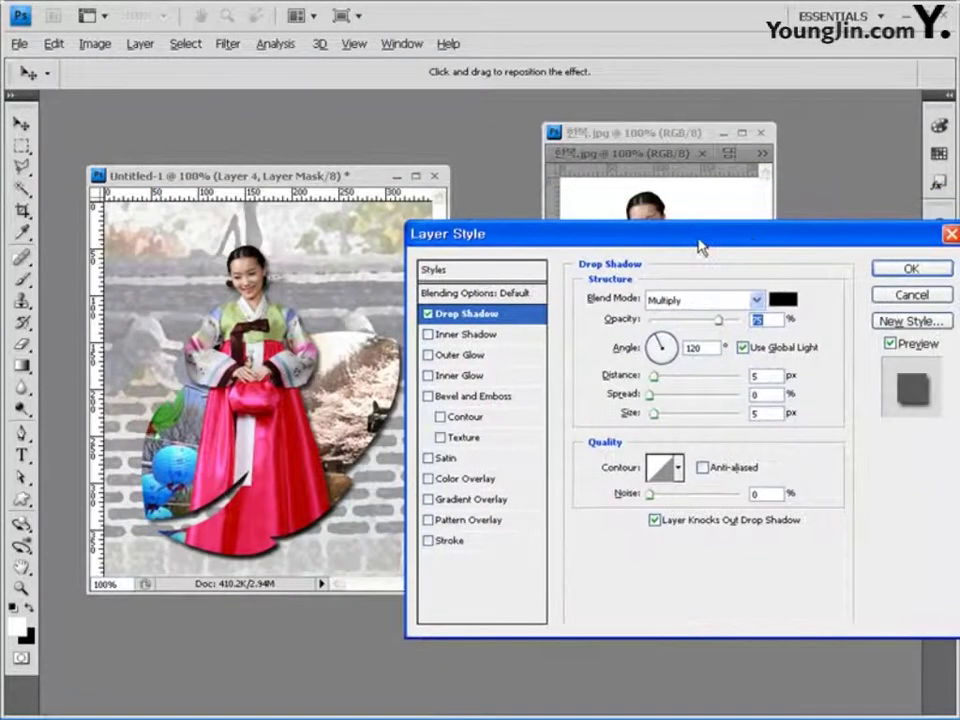
pyautogui.click(903, 272)
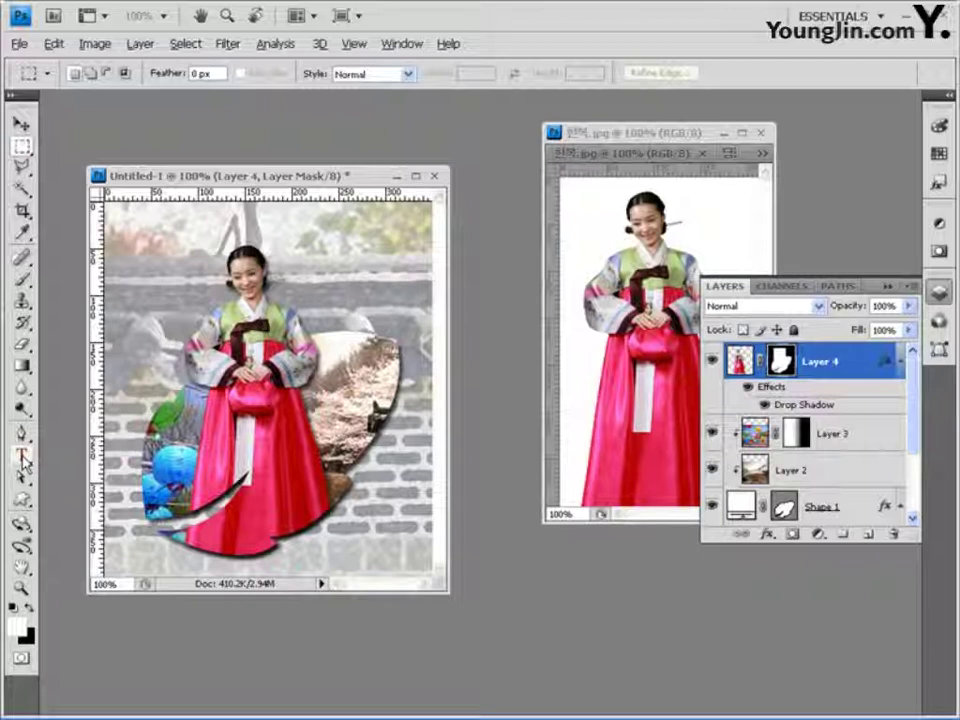
# Set the Type tool to Arial Bold, 24 pt, with the text color #f80058.
pyautogui.click(21, 456)
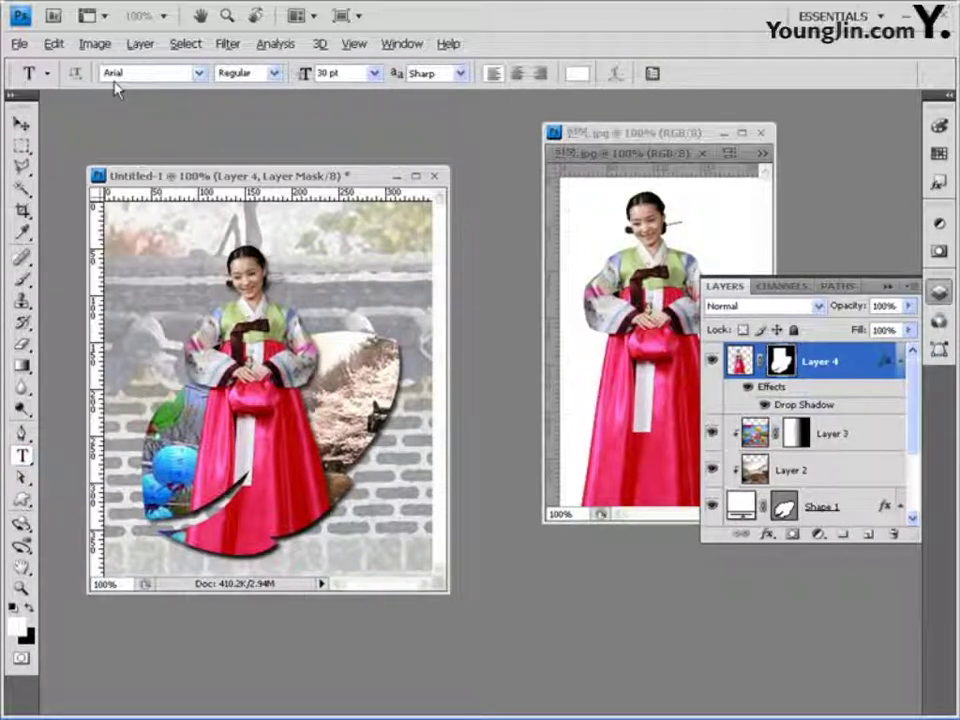
pyautogui.click(273, 74)
pyautogui.click(260, 136)
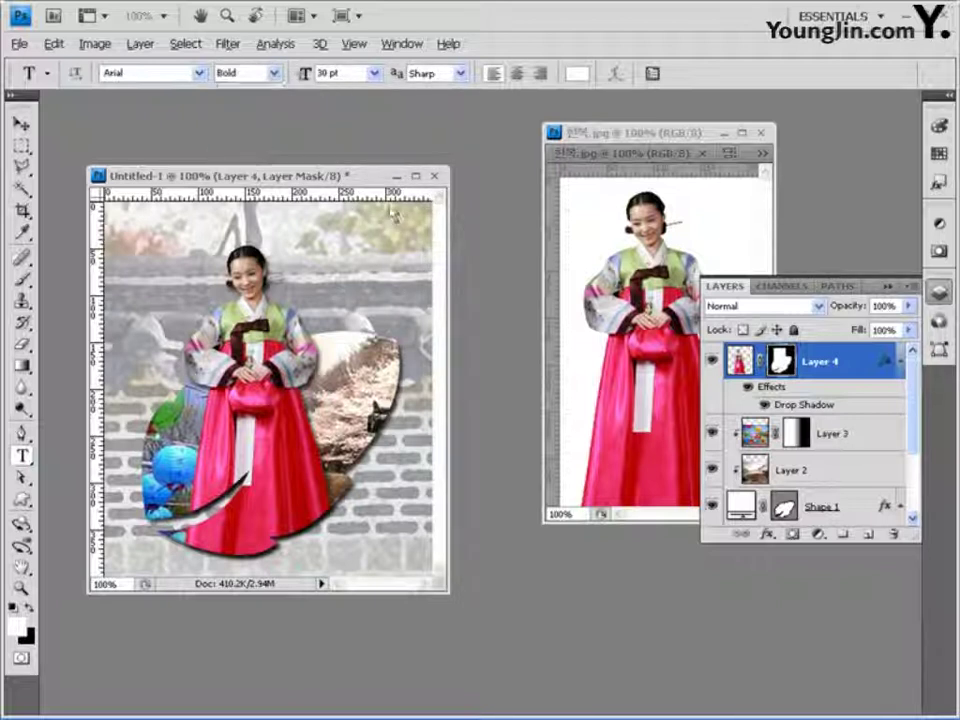
pyautogui.click(322, 73)
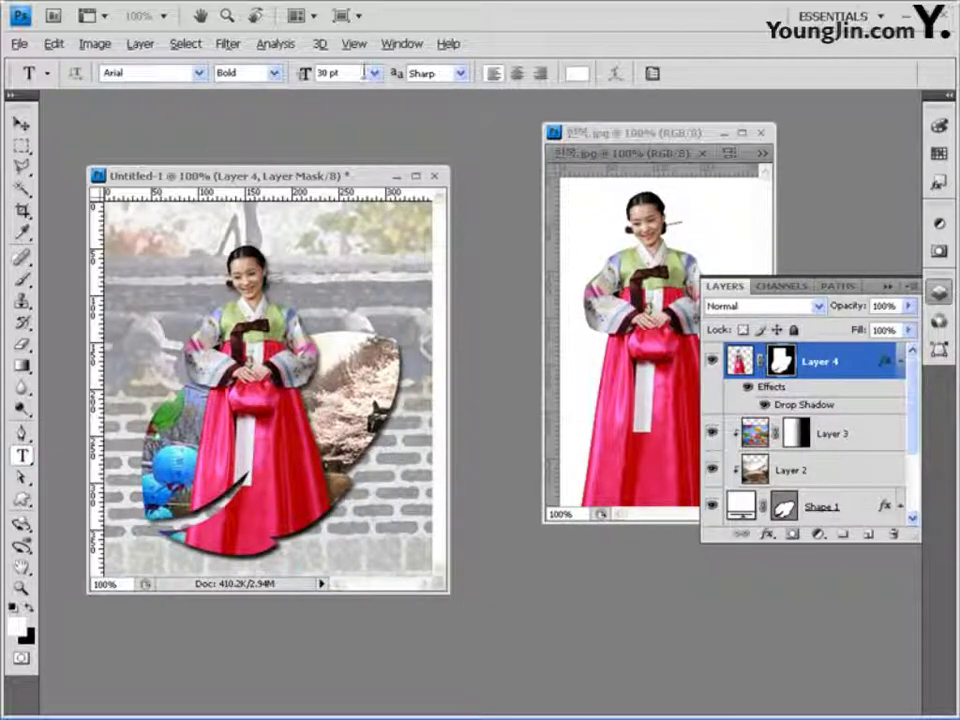
pyautogui.write('24')
pyautogui.press('Return')
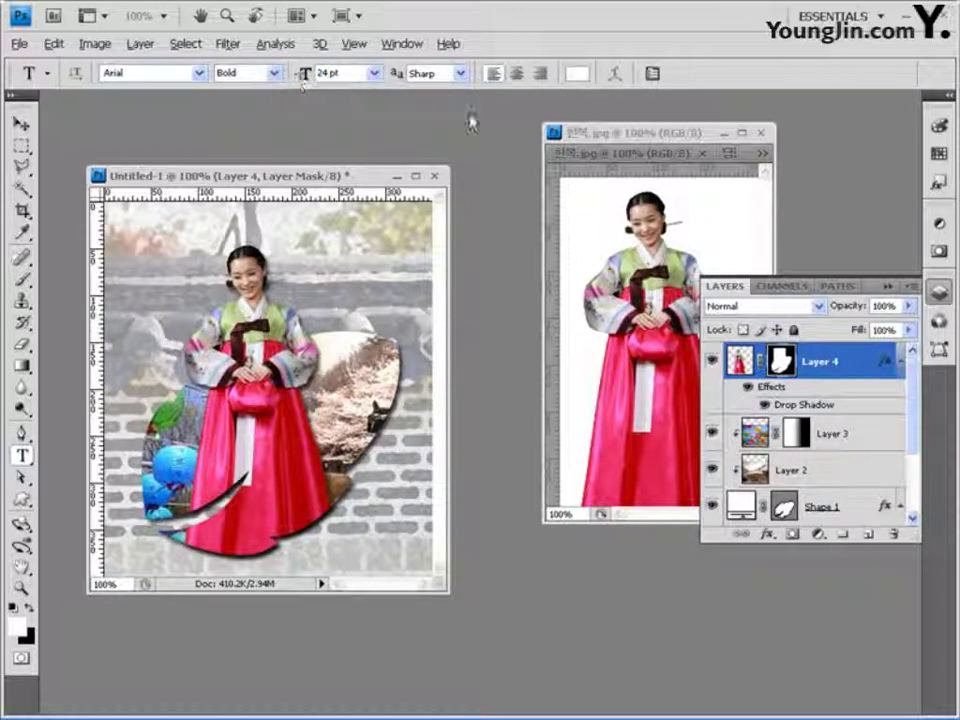
pyautogui.click(577, 73)
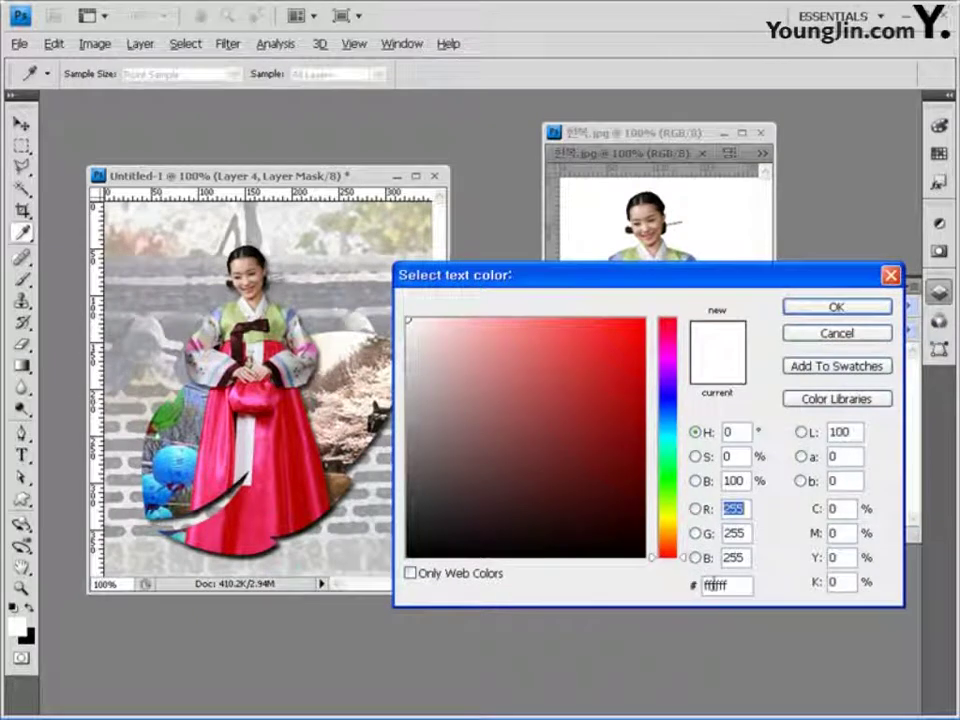
pyautogui.write('f')
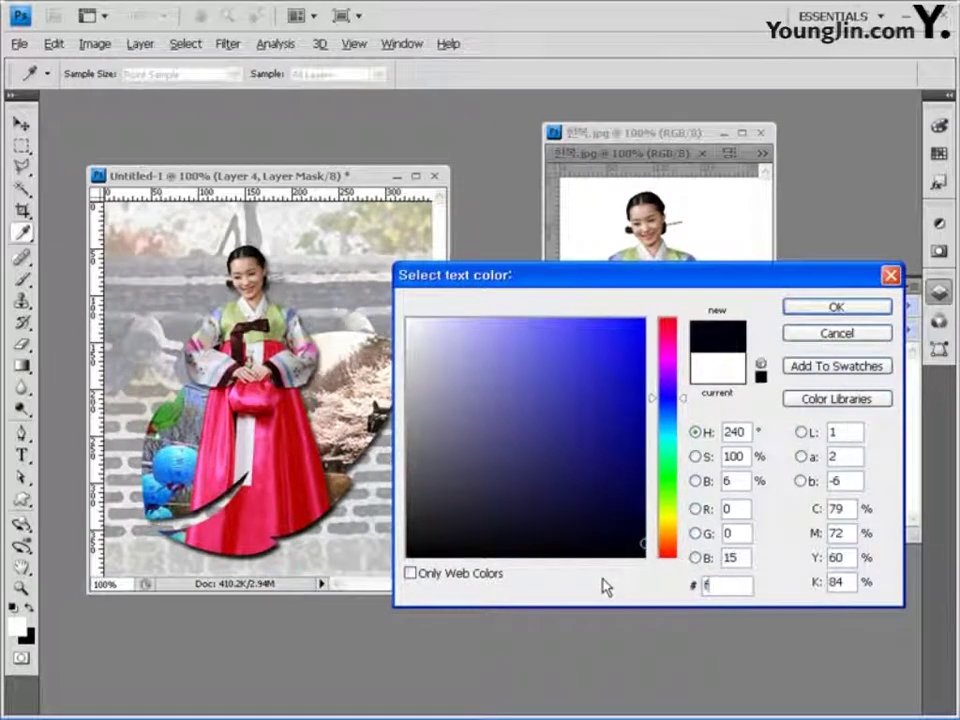
pyautogui.write('80055')
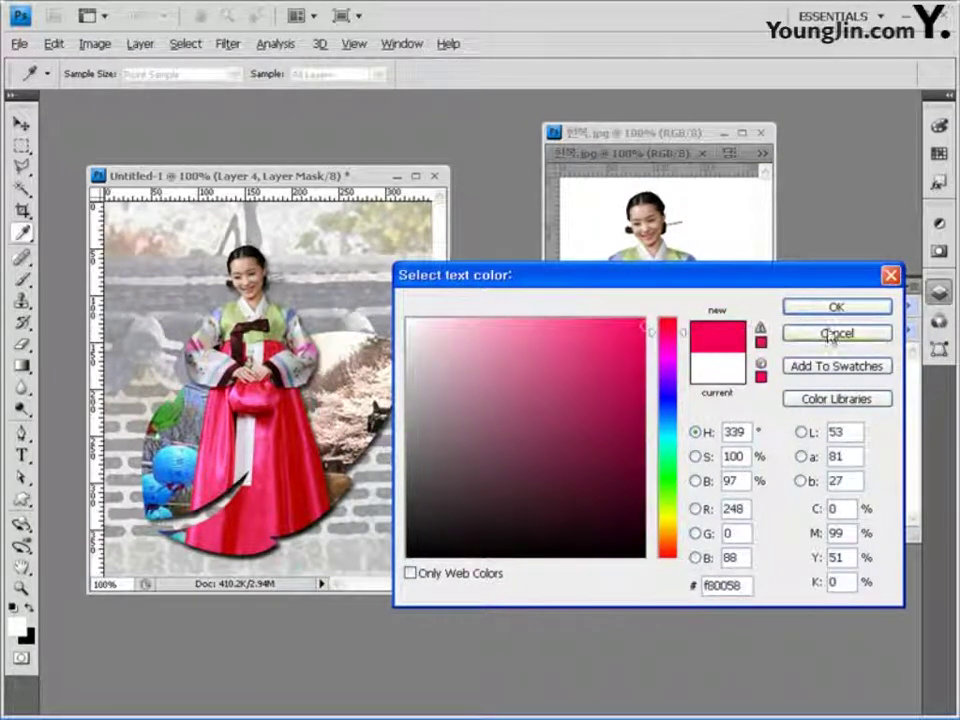
pyautogui.click(808, 334)
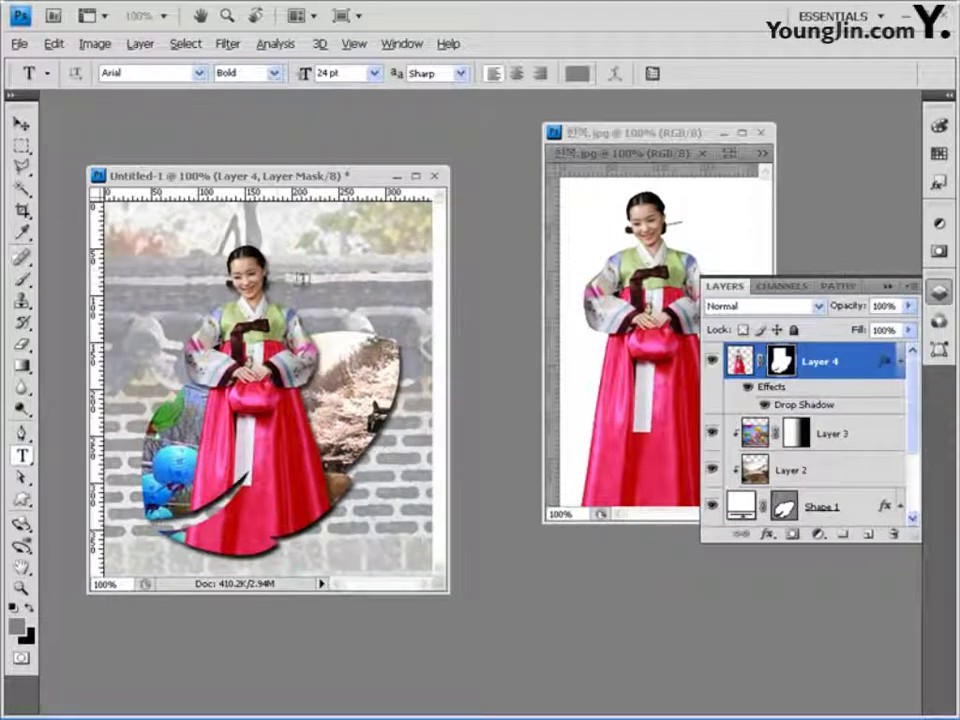
# Add the text "Korean" on the wall just beside the woman's head.
pyautogui.click(301, 276)
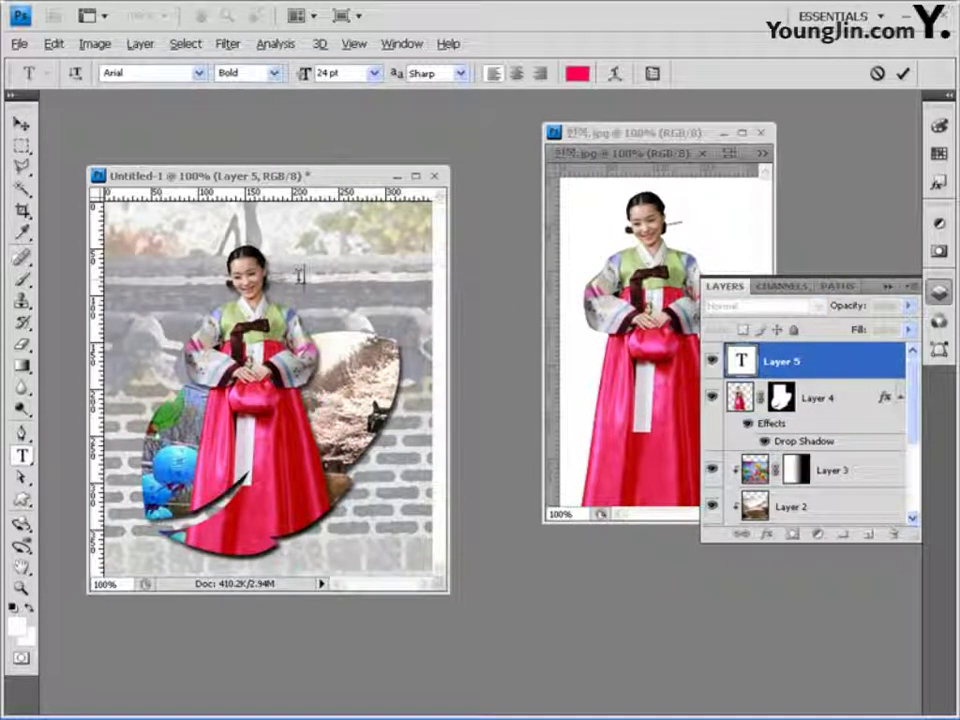
pyautogui.write('Korean')
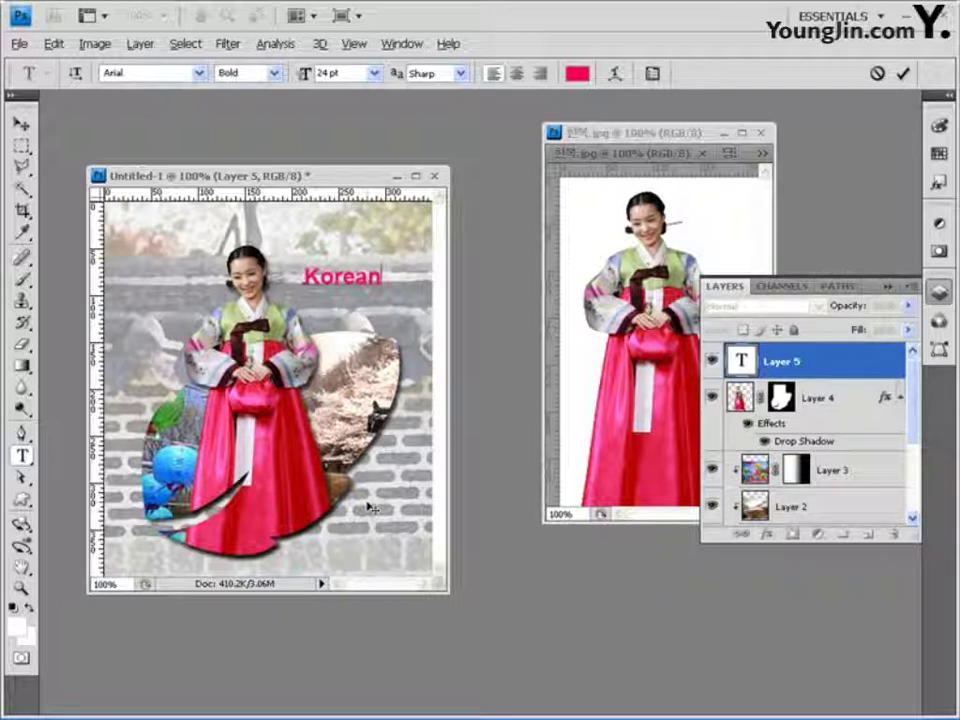
pyautogui.hotkey('ctrl', 'Return')
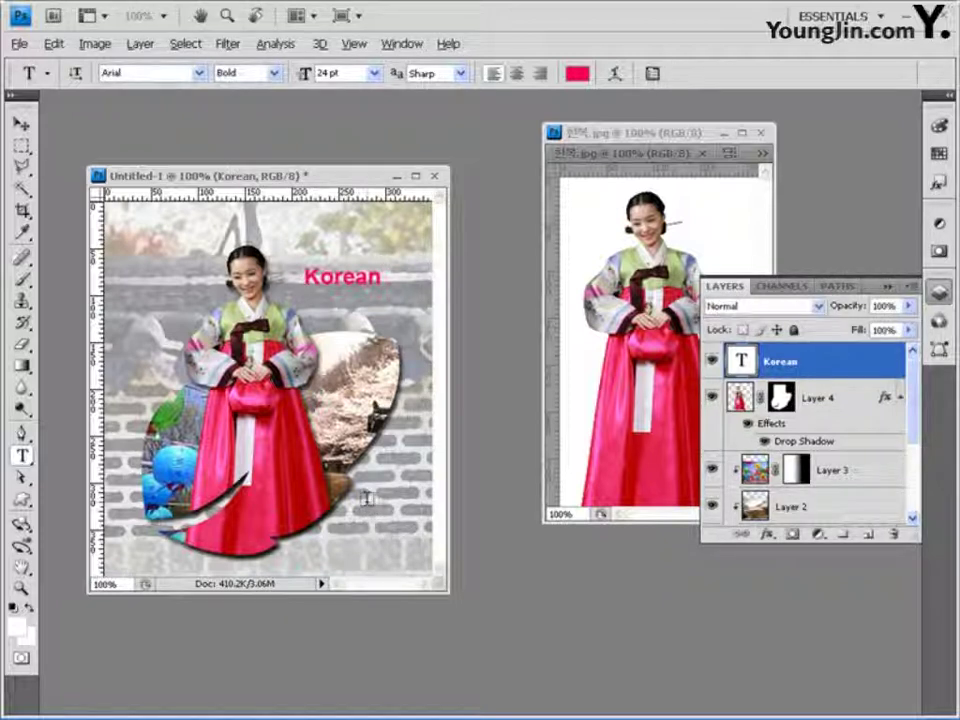
# Start a second text layer just below "Korean" and set its text color to purple #780ae9.
pyautogui.click(329, 304)
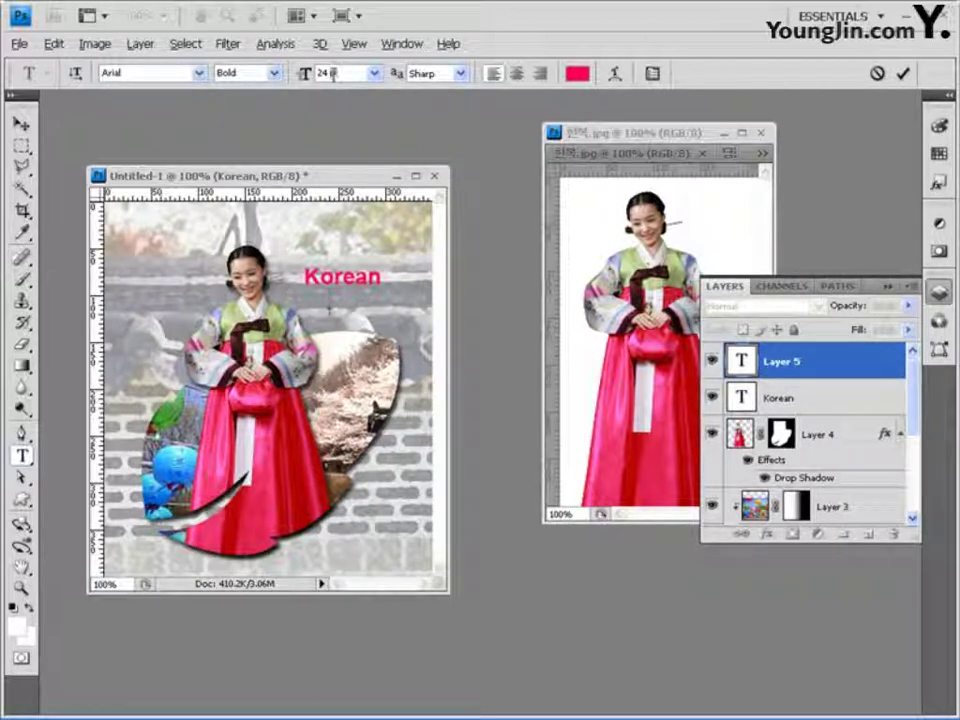
pyautogui.click(577, 73)
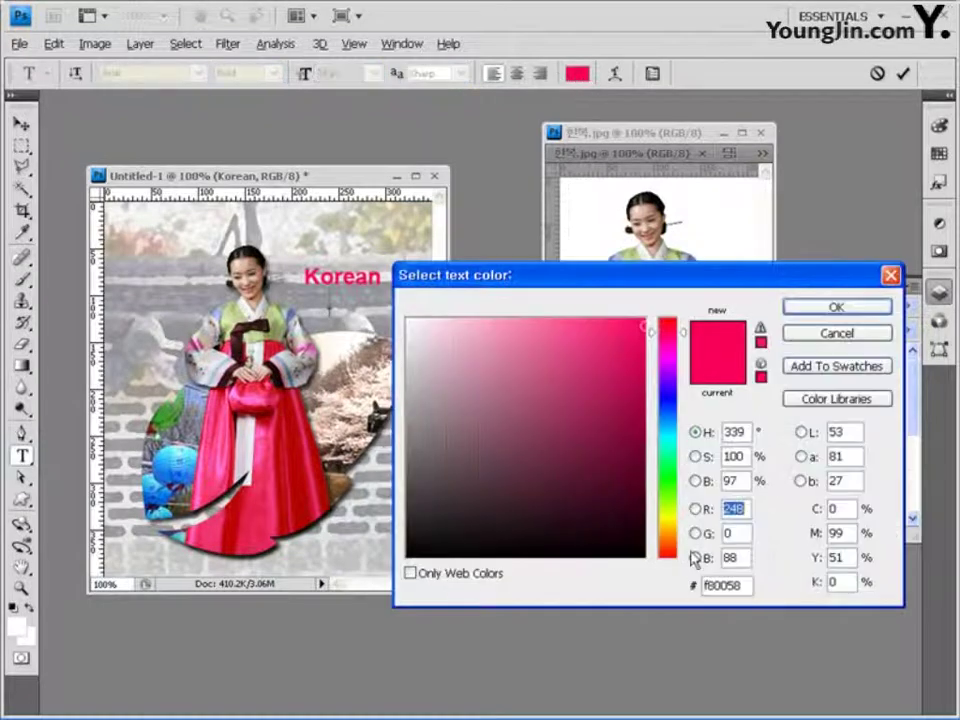
pyautogui.doubleClick(740, 588)
pyautogui.write('780ab')
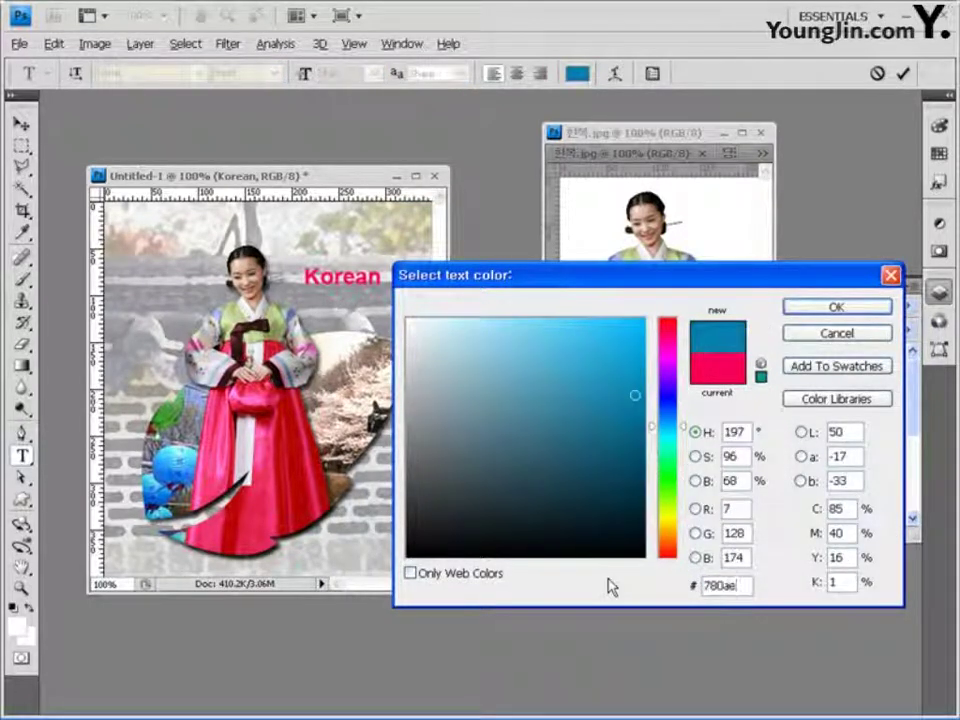
pyautogui.write('9')
pyautogui.click(836, 307)
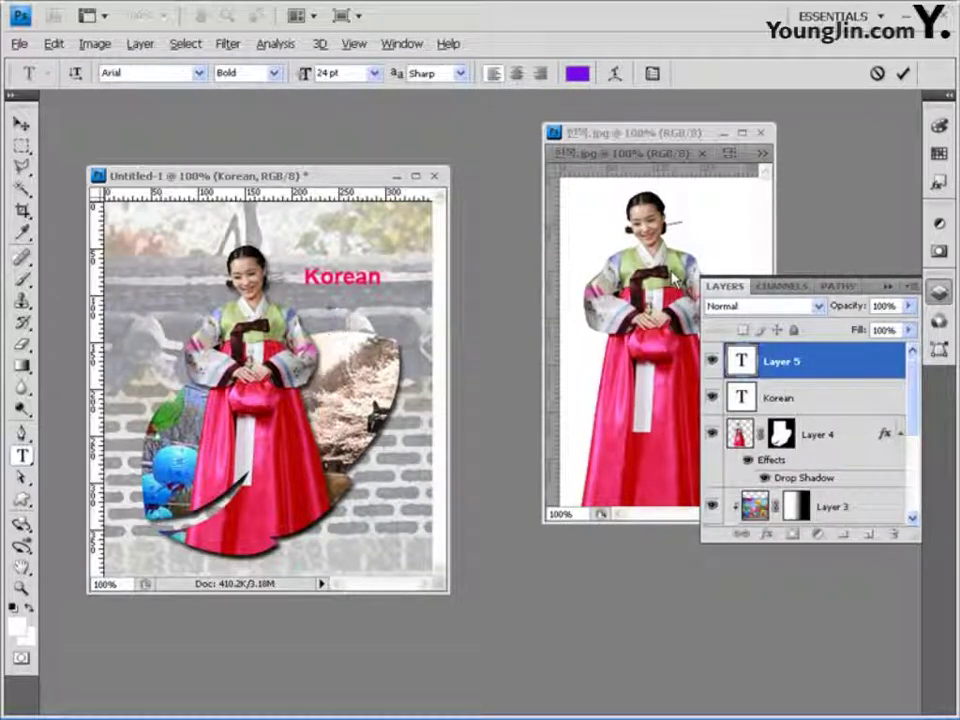
# Enter "Dress" in the new text layer and shift the word slightly beneath "Korean".
pyautogui.click(334, 302)
pyautogui.write('Driss')
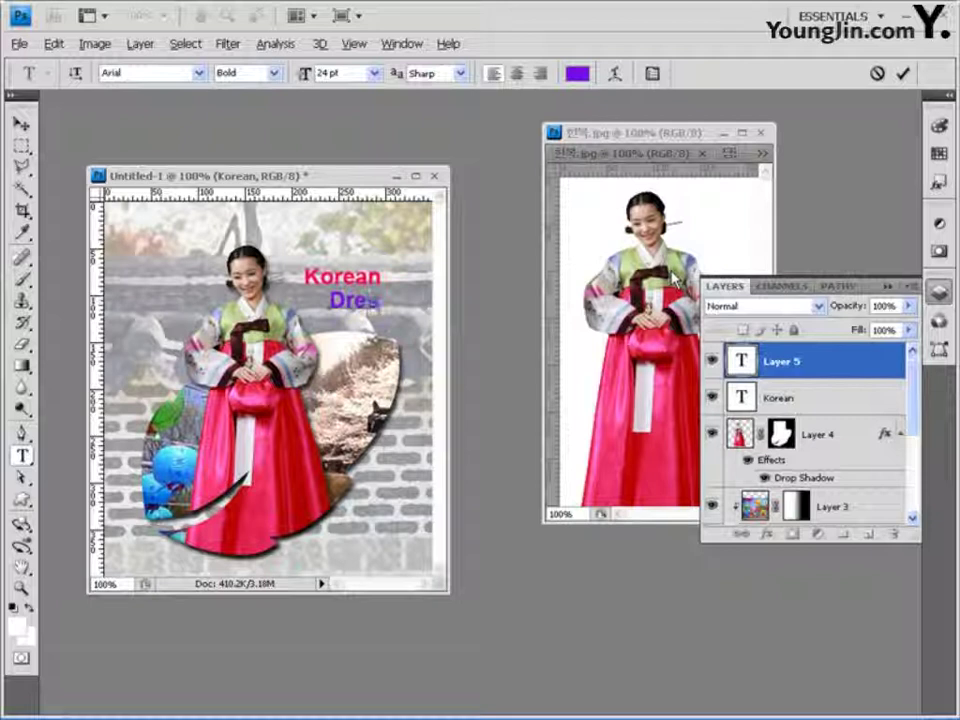
pyautogui.click(20, 125)
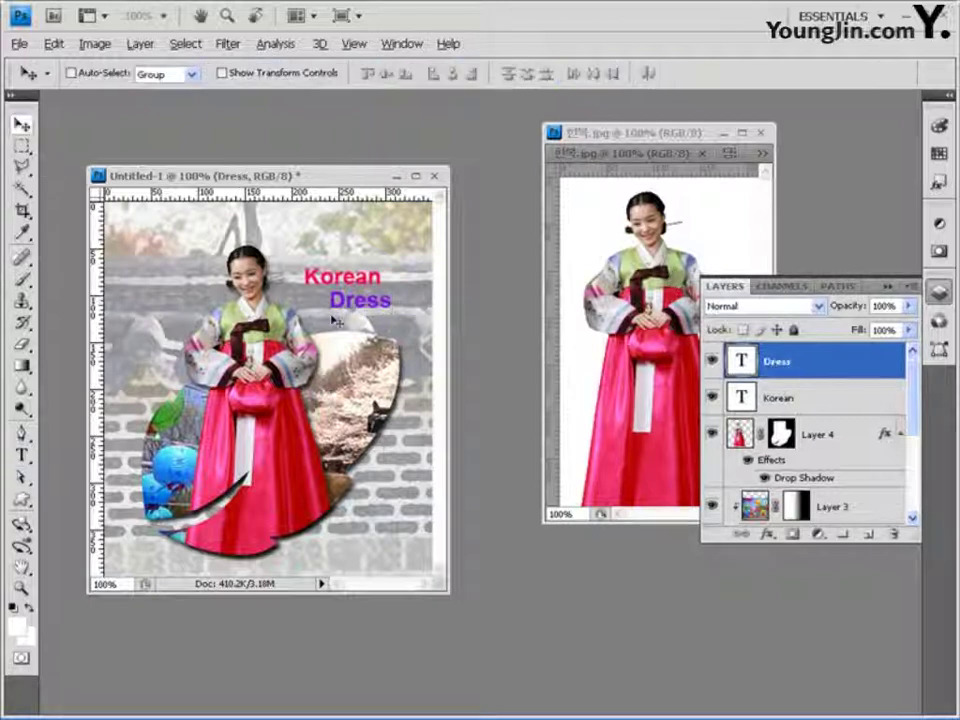
pyautogui.moveTo(390, 309); pyautogui.dragTo(398, 315)
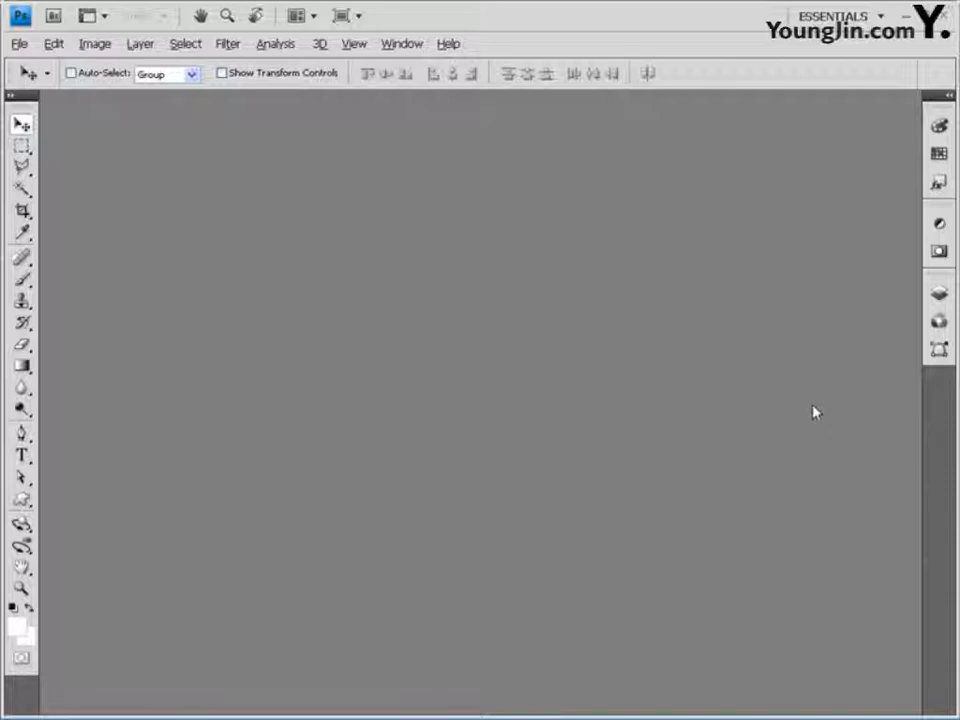
# Create a new 600 × 400 pixel document at 72 pixels/inch in RGB Color with a white background.
pyautogui.click(19, 44)
pyautogui.click(47, 65)
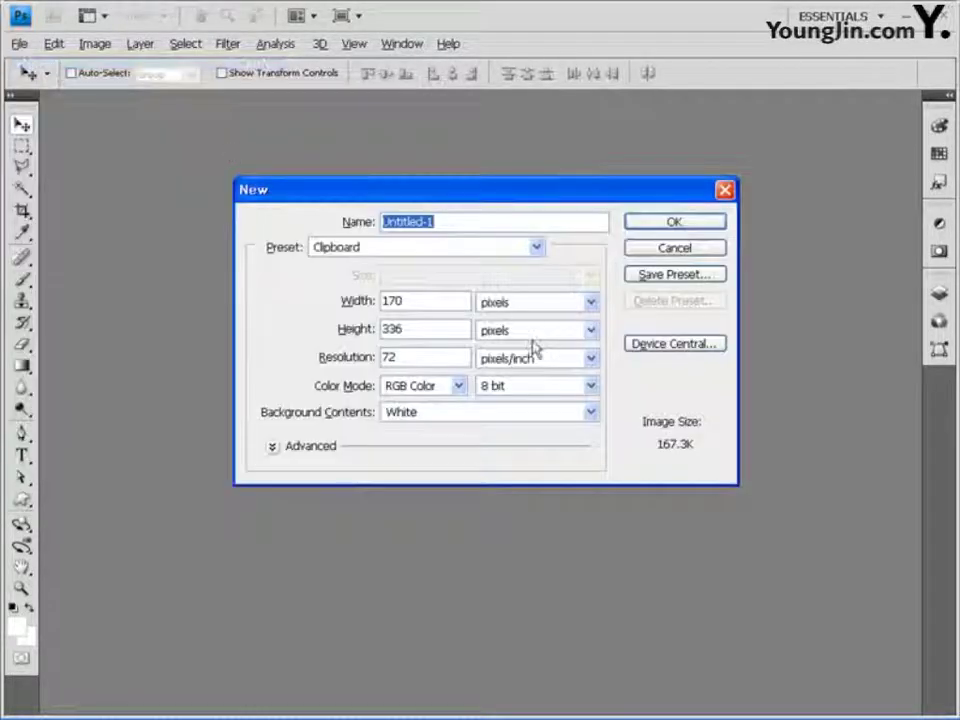
pyautogui.doubleClick(426, 302)
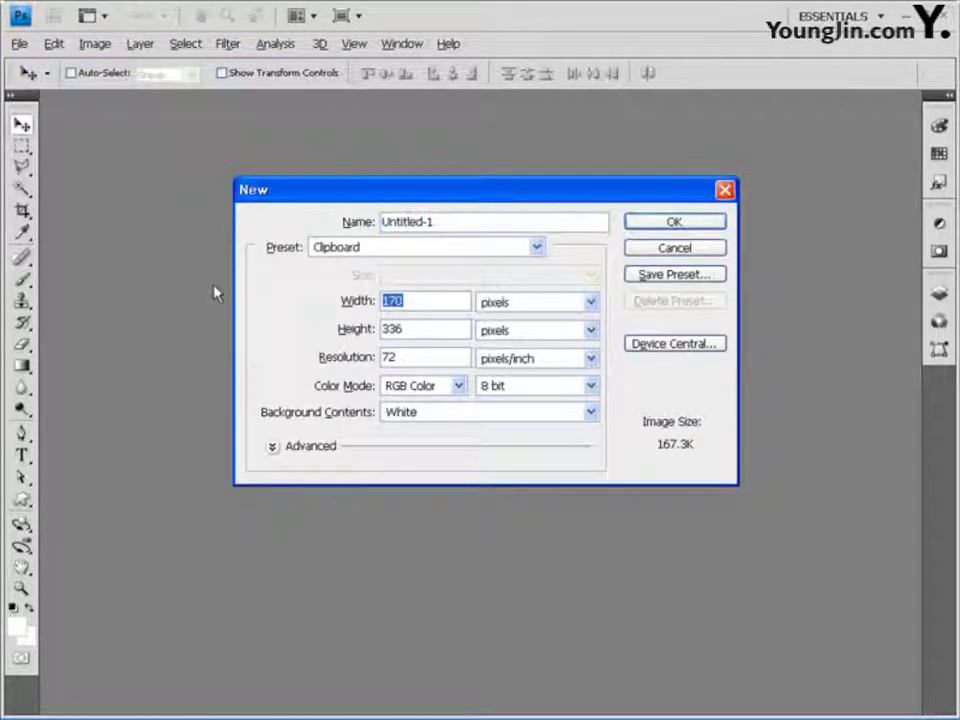
pyautogui.write('600')
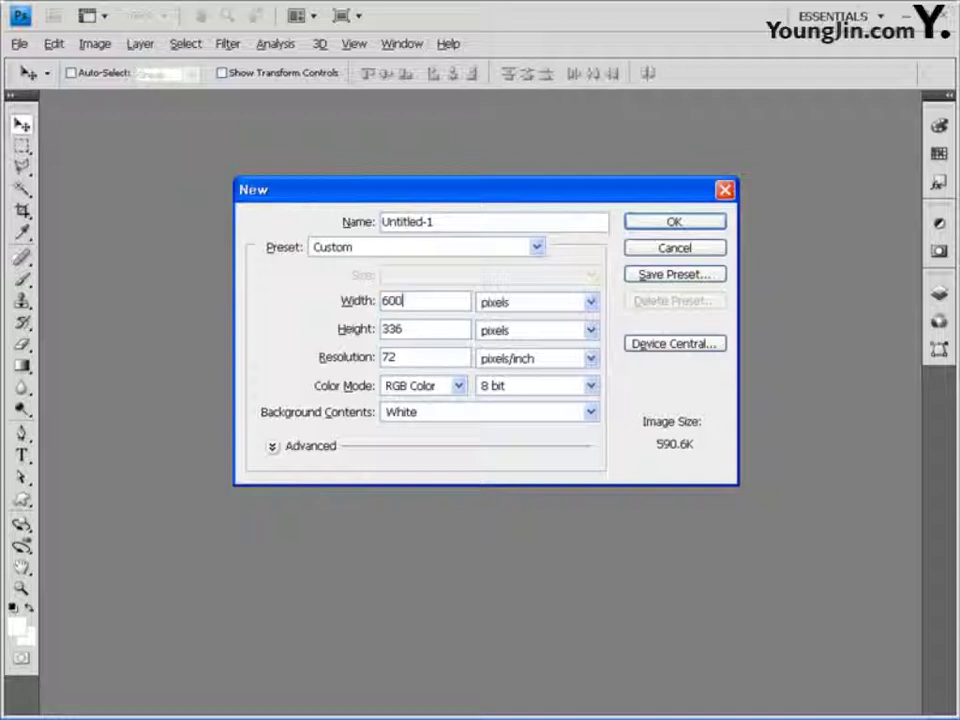
pyautogui.press('Tab')
pyautogui.write('400')
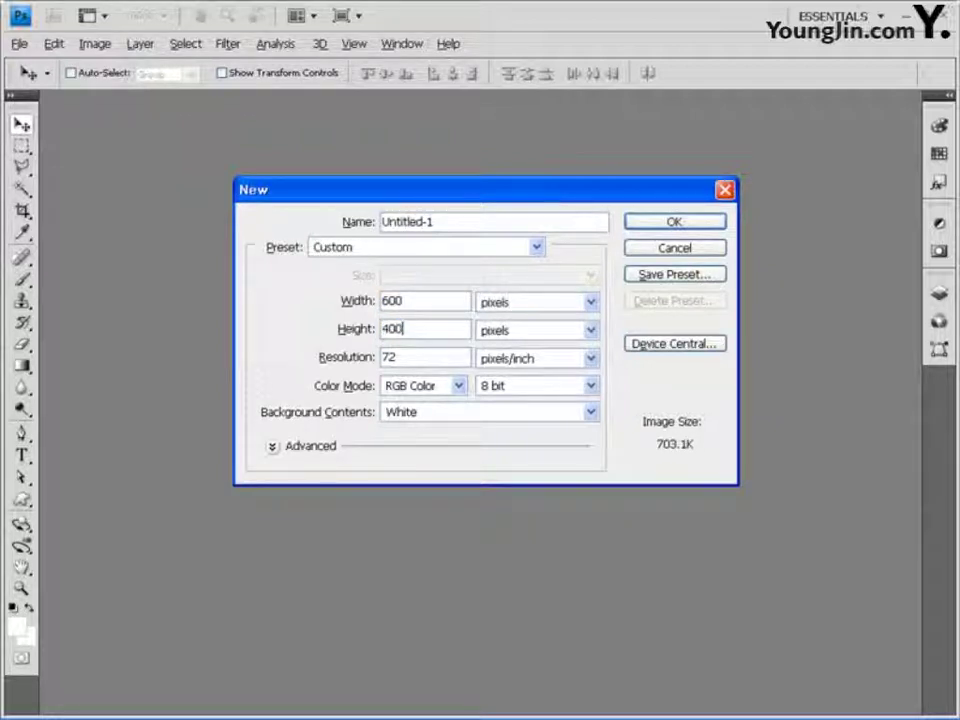
pyautogui.press('Tab')
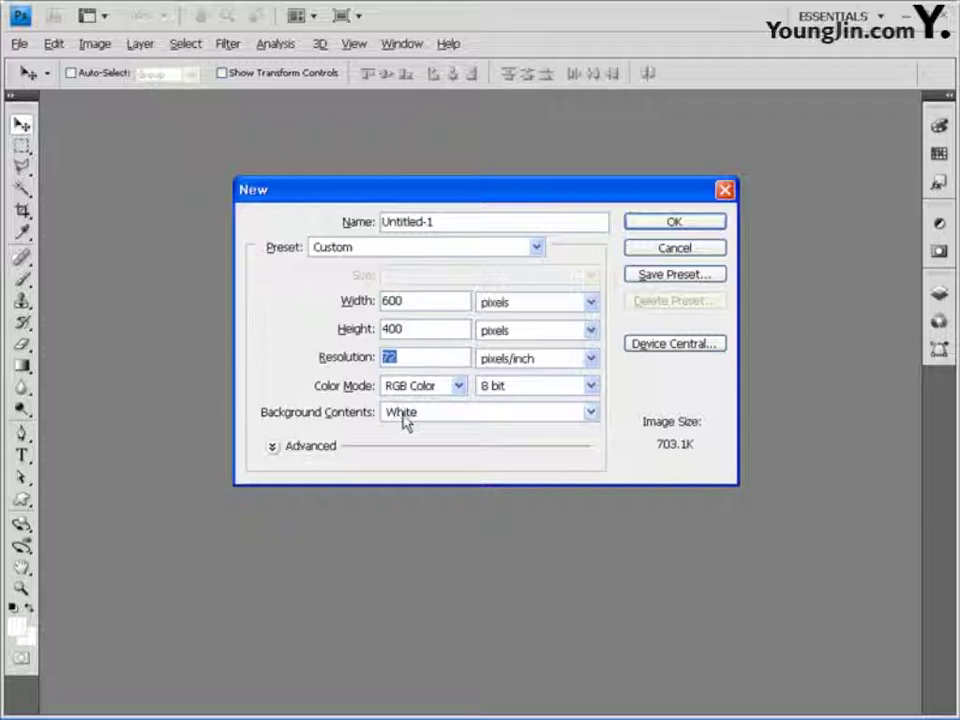
pyautogui.click(704, 224)
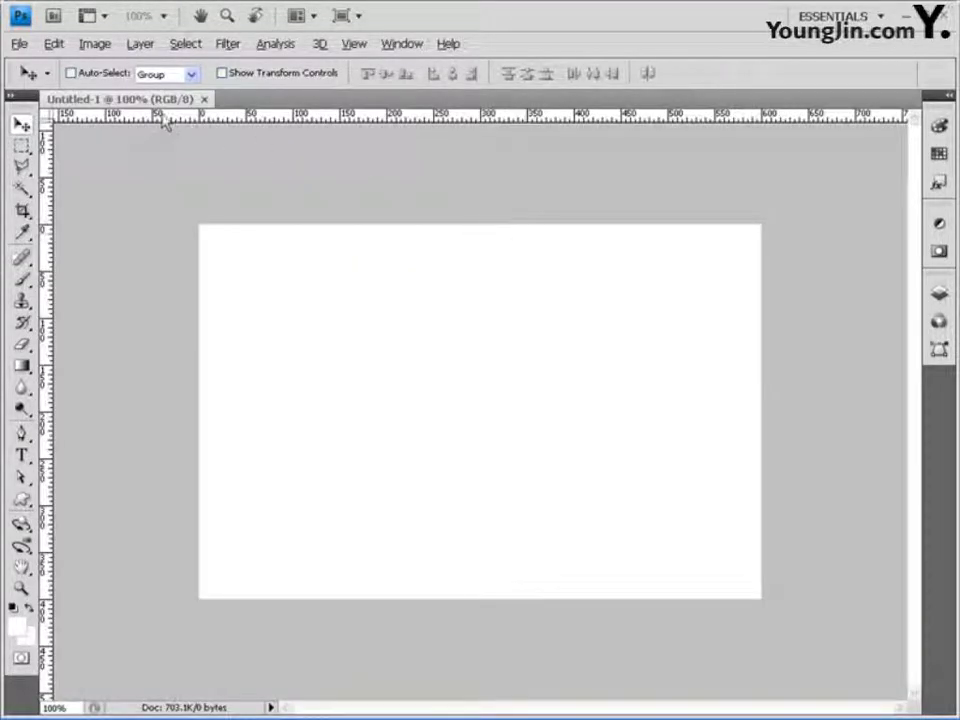
# Float the document window and place guides every 100 px: vertical from 100 to 500 and horizontal from 100 to 300.
pyautogui.moveTo(165, 122); pyautogui.dragTo(182, 160)
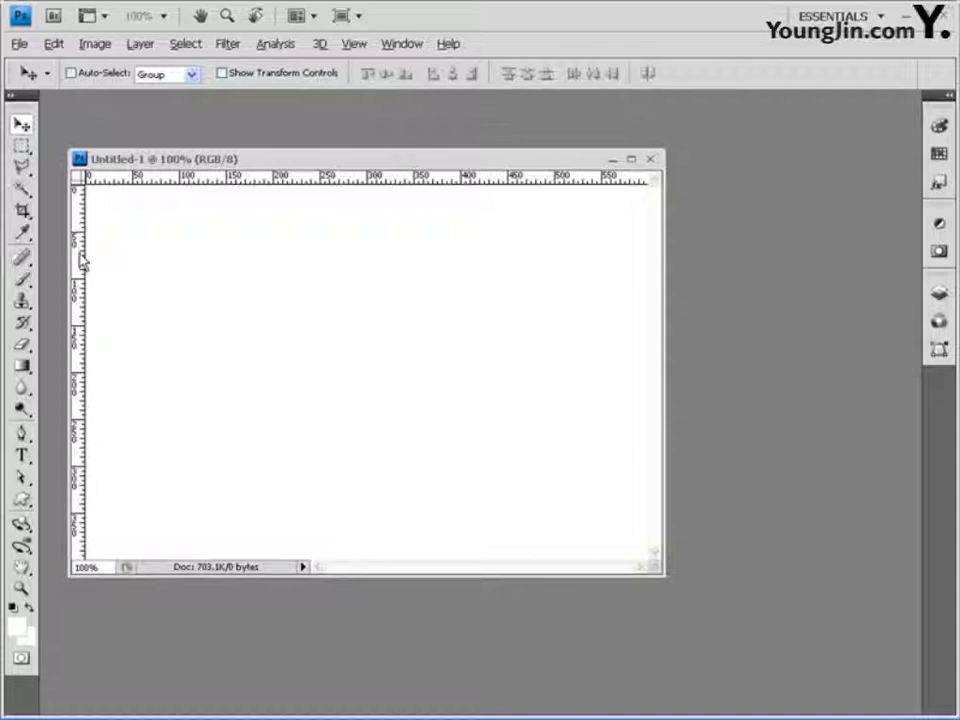
pyautogui.moveTo(82, 260); pyautogui.dragTo(272, 253)
pyautogui.moveTo(79, 251); pyautogui.dragTo(554, 230)
pyautogui.moveTo(529, 180); pyautogui.dragTo(495, 278)
pyautogui.moveTo(334, 182); pyautogui.dragTo(320, 372)
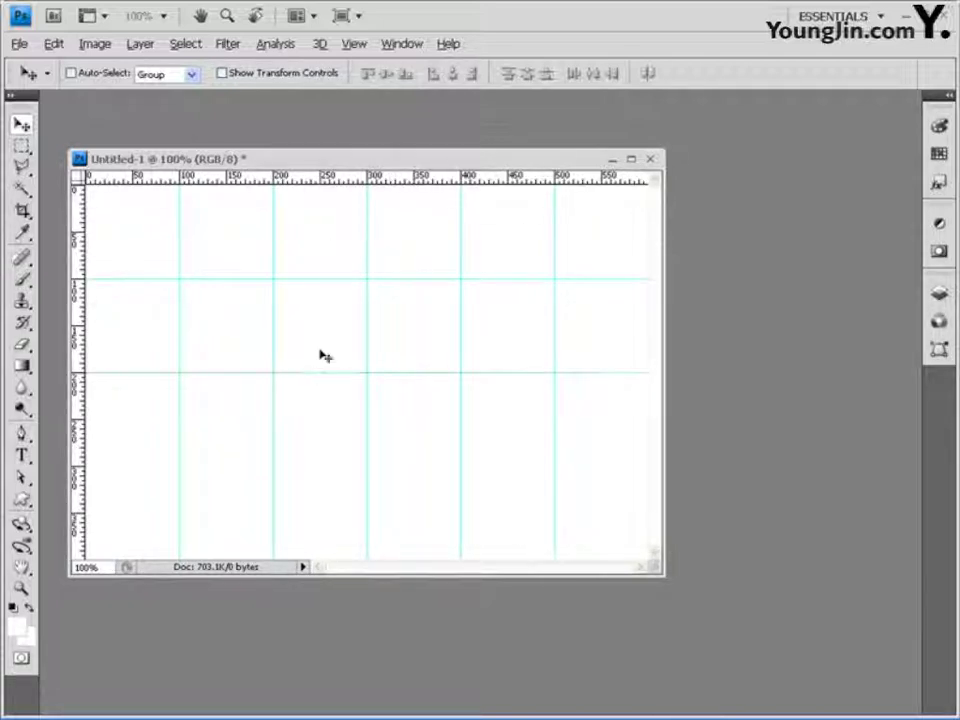
pyautogui.moveTo(317, 183); pyautogui.dragTo(322, 465)
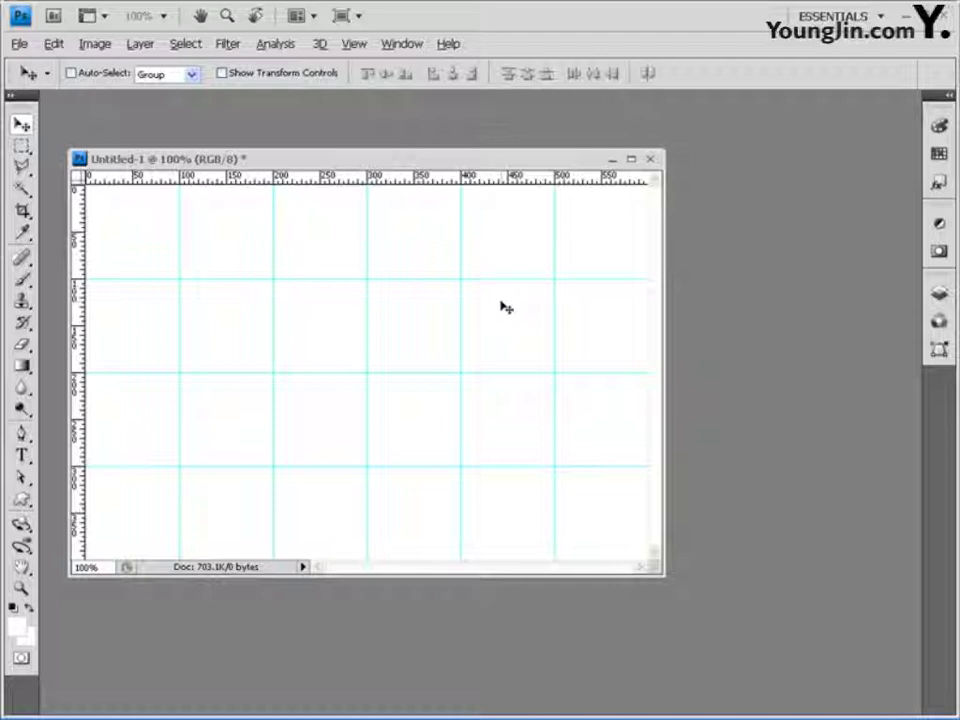
# Save the document to the desktop (바탕 화면) in Photoshop format, named with the examinee number, the examinee's name and the suffix -3.
pyautogui.click(19, 44)
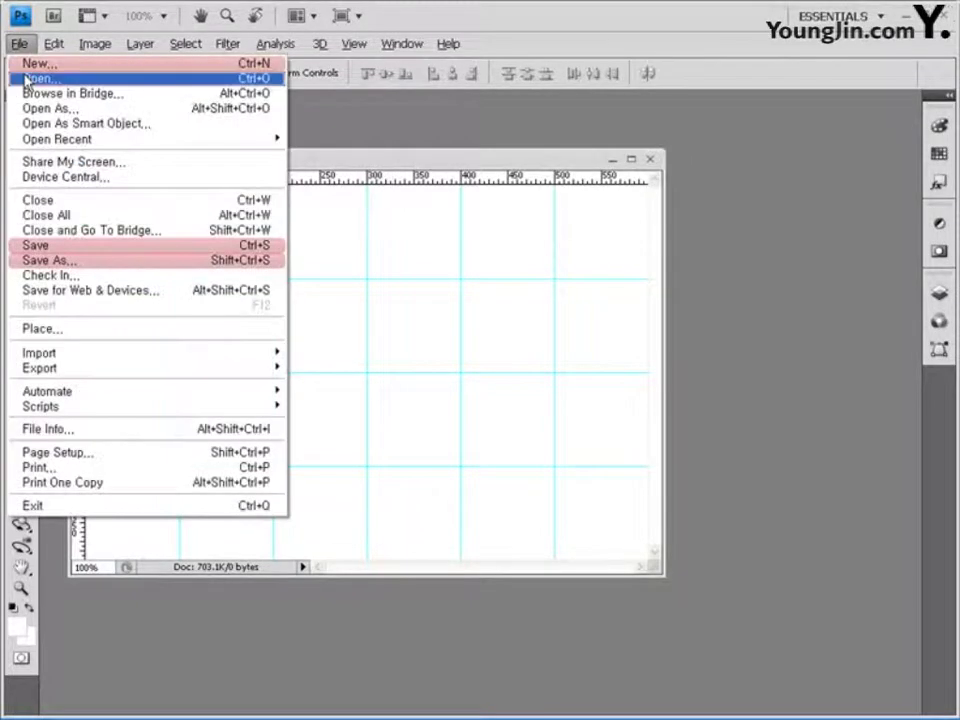
pyautogui.click(66, 262)
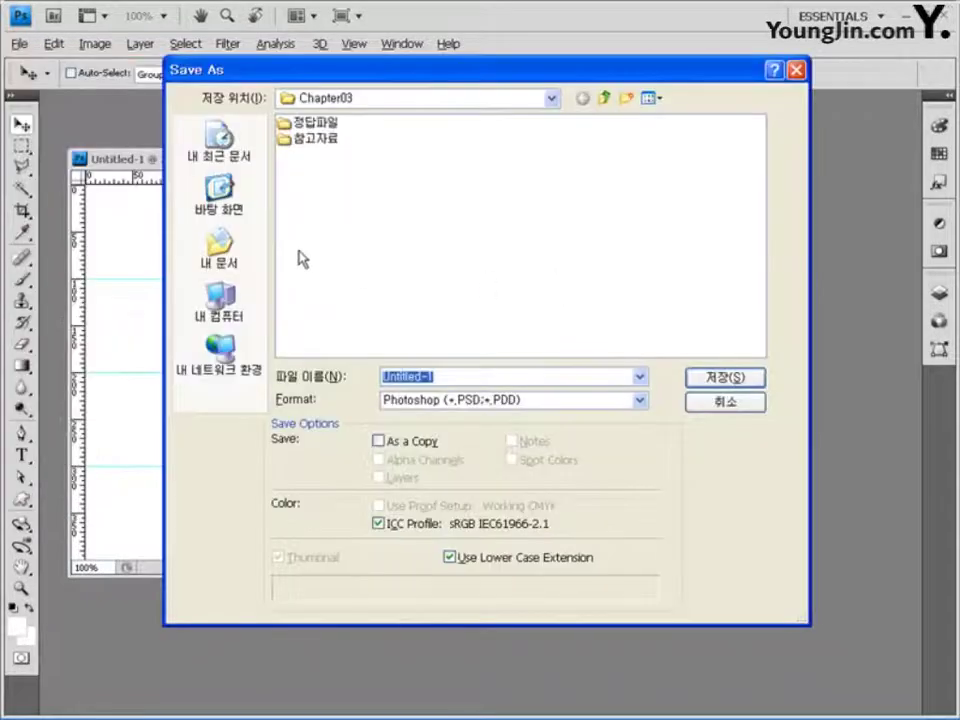
pyautogui.click(228, 208)
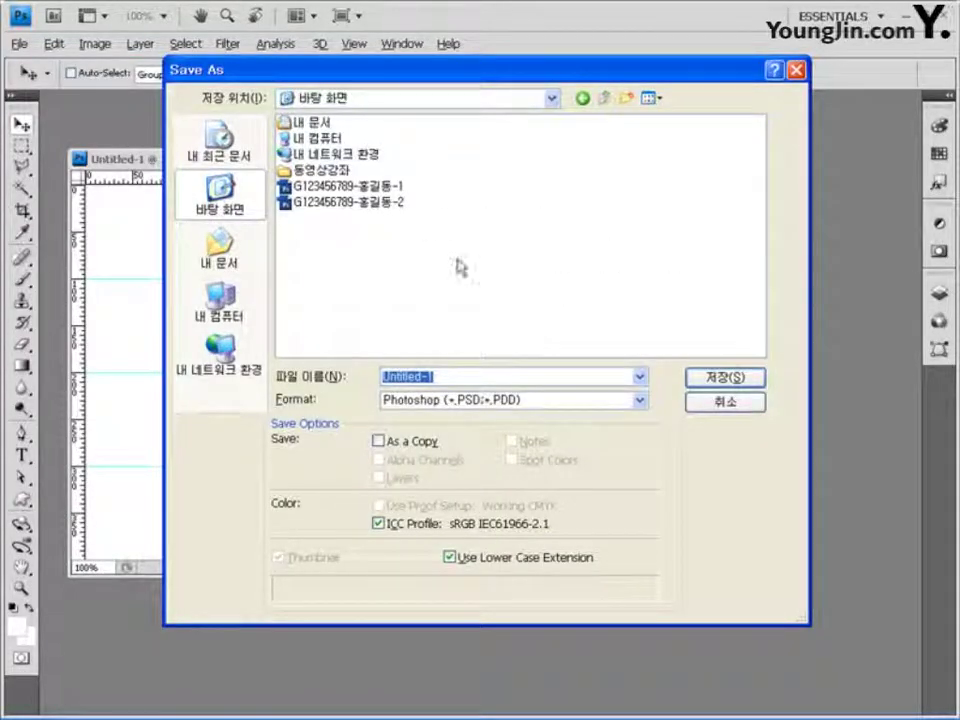
pyautogui.click(343, 203)
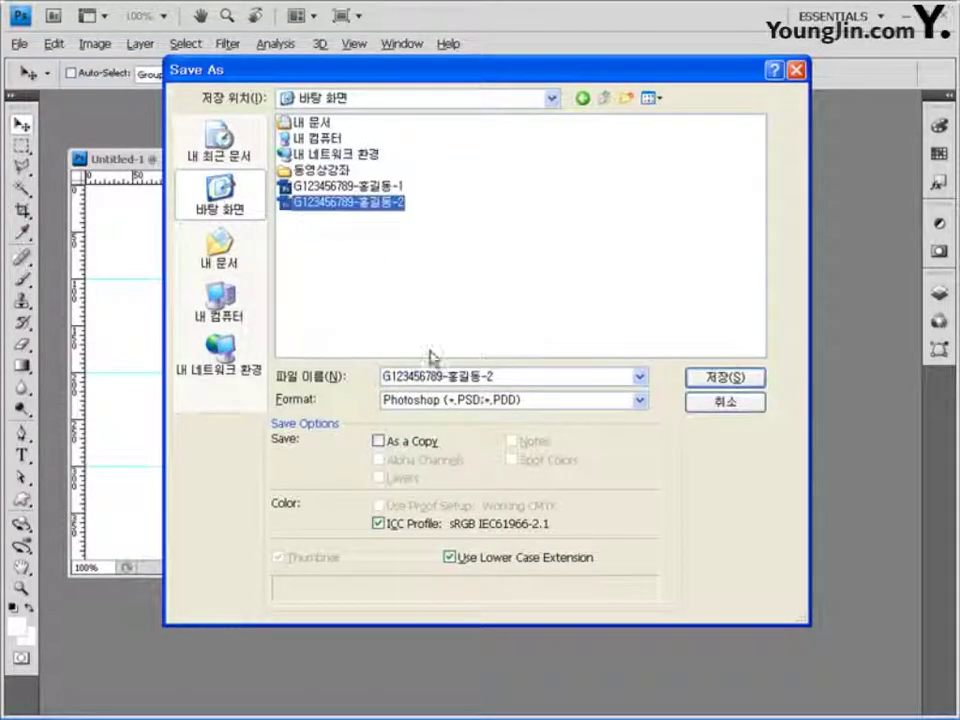
pyautogui.moveTo(384, 376)
pyautogui.mouseDown()
pyautogui.moveTo(494, 376)
pyautogui.moveTo(381, 376)
pyautogui.mouseUp()
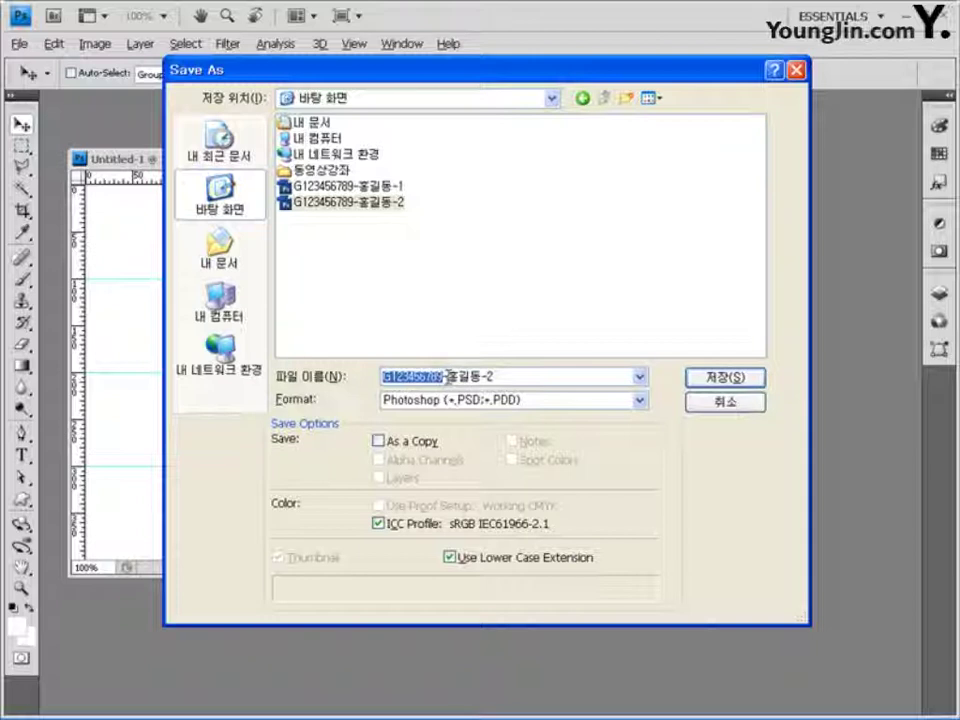
pyautogui.moveTo(447, 376); pyautogui.dragTo(501, 376)
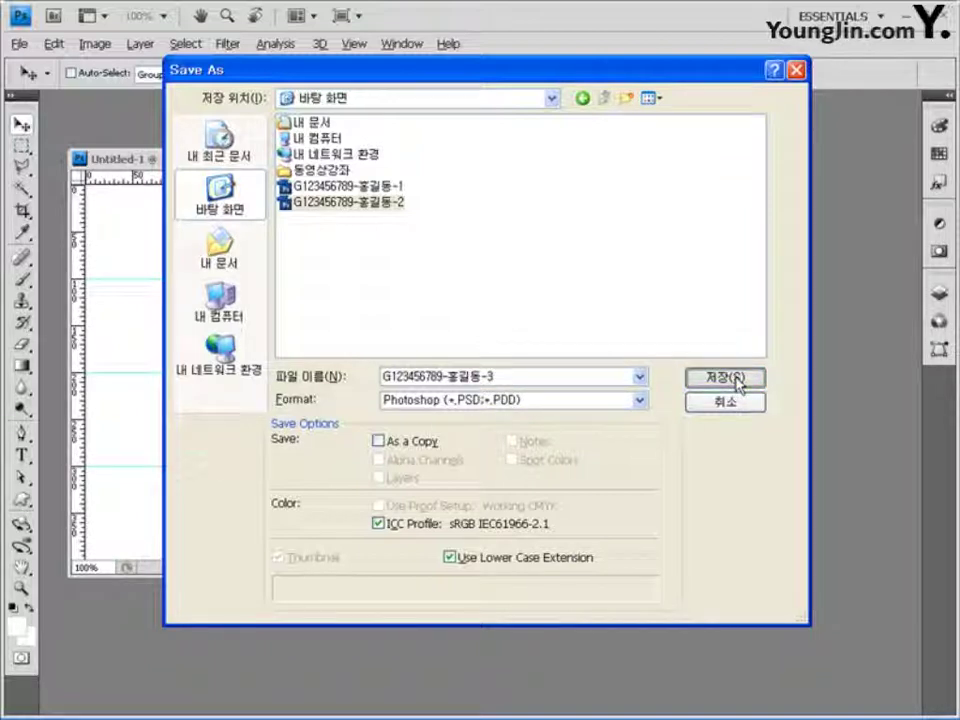
pyautogui.click(727, 378)
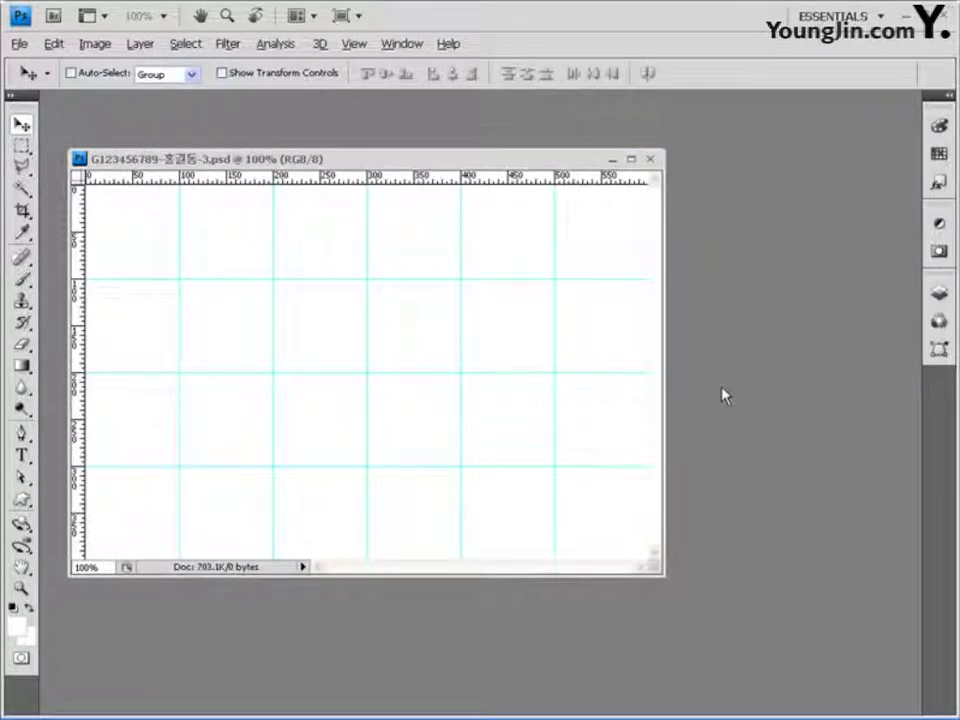
# Set the foreground color to #cc6633 and fill the new exam document's background with it.
pyautogui.click(18, 628)
pyautogui.moveTo(728, 582); pyautogui.dragTo(570, 577)
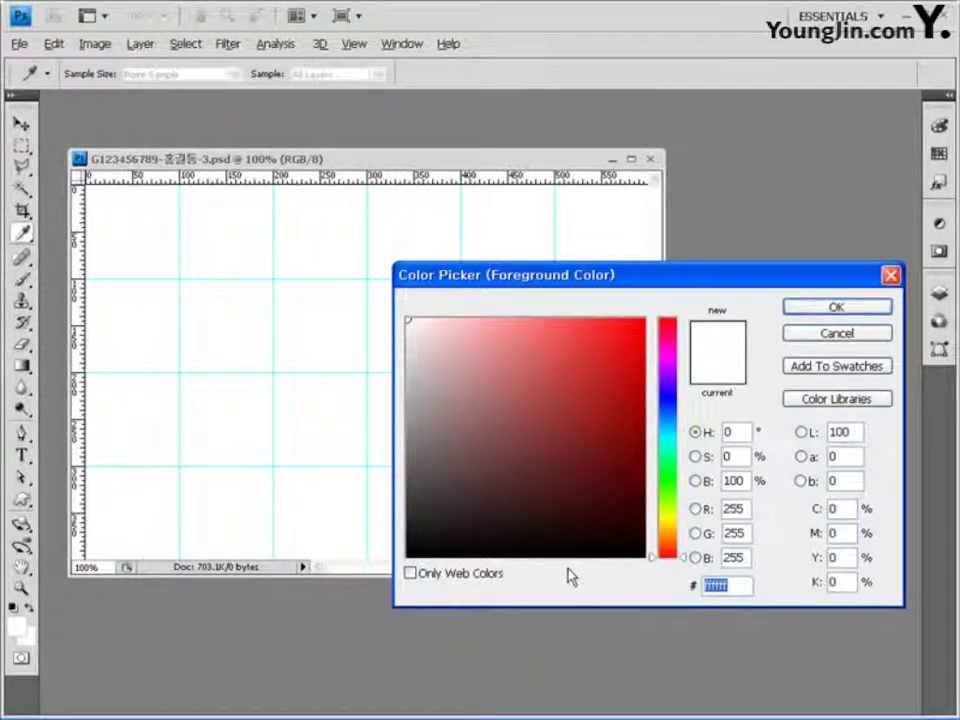
pyautogui.write('cc6633')
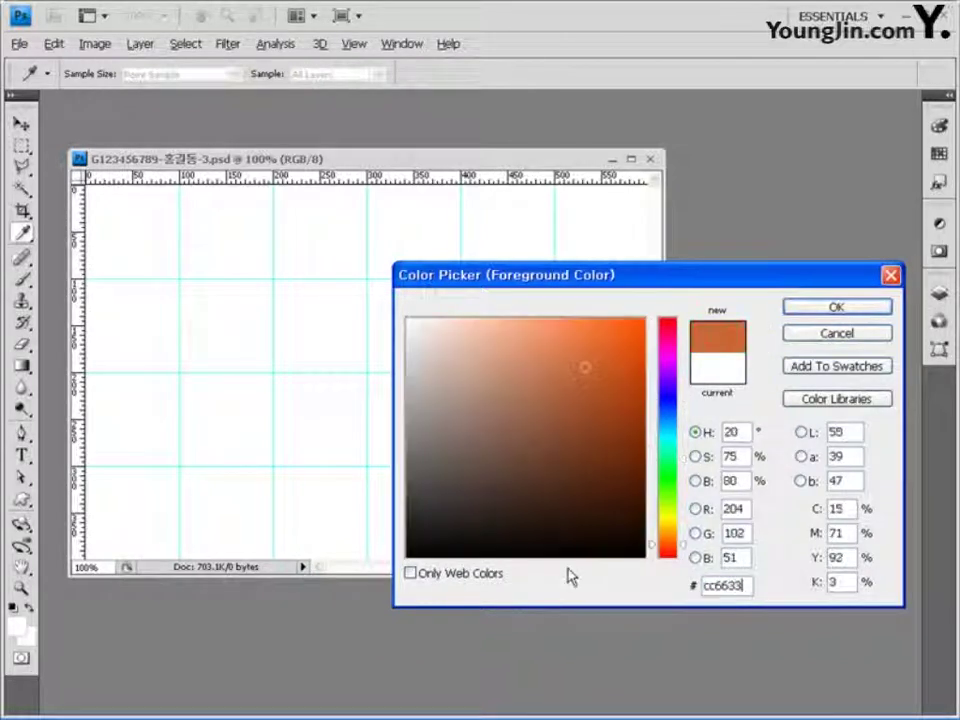
pyautogui.click(837, 308)
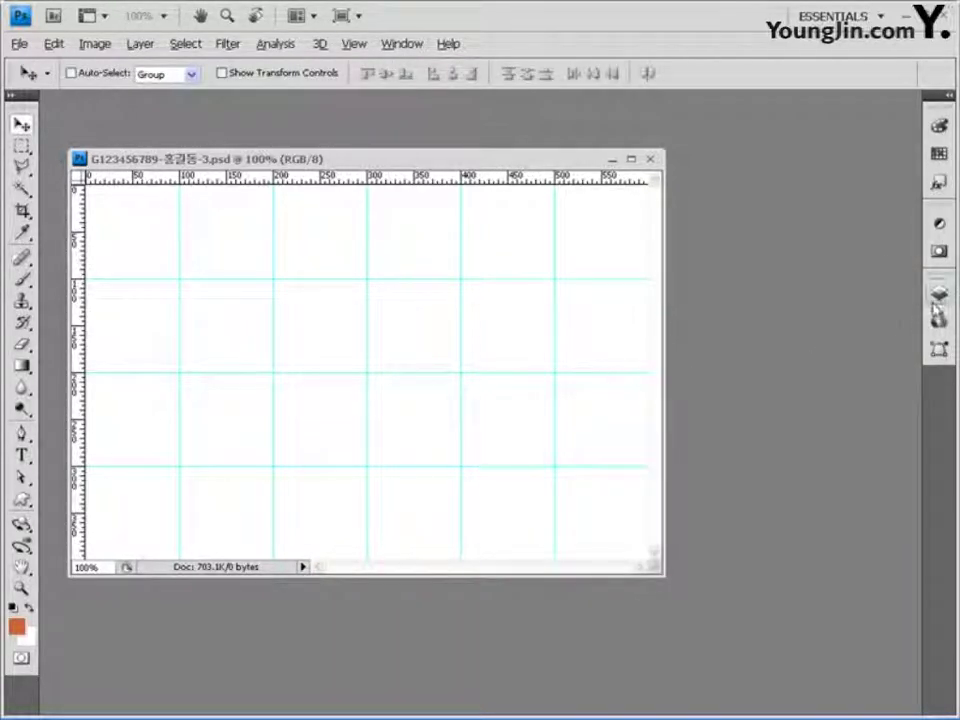
pyautogui.hotkey('alt', 'BackSpace')
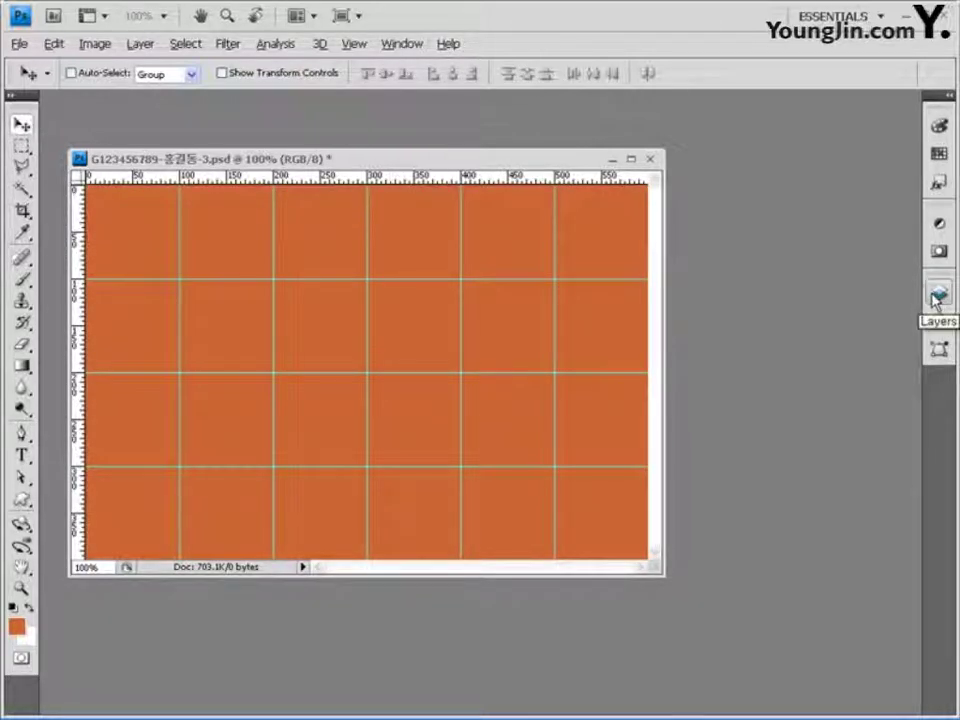
# Open the five images 1급-25 through 1급-29 from the Part03/Chapter03 folder in 내 문서.
pyautogui.doubleClick(757, 275)
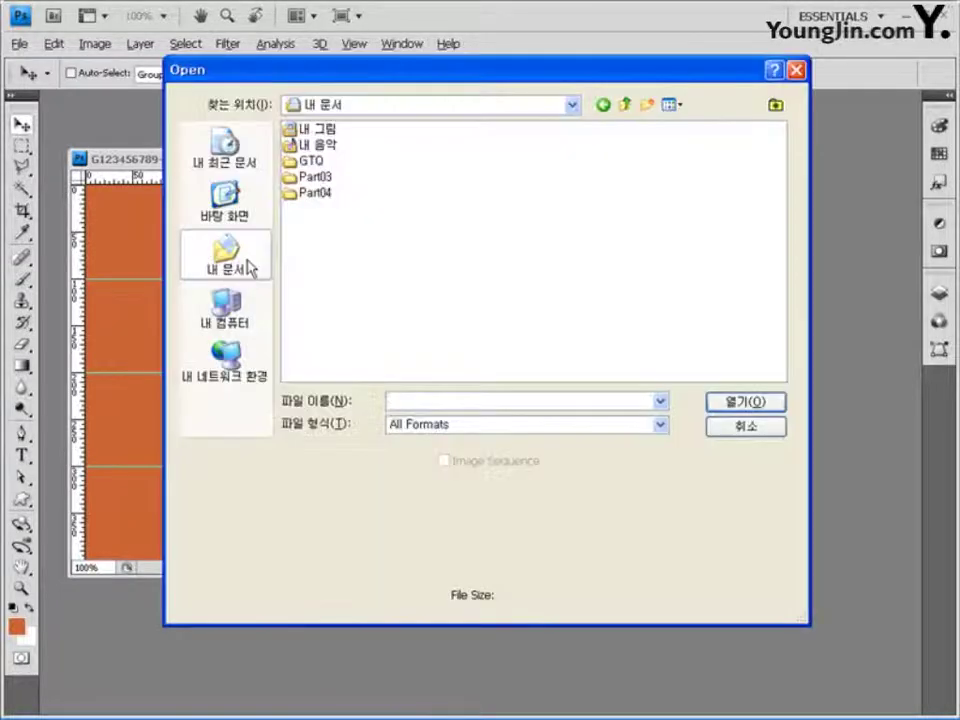
pyautogui.doubleClick(316, 177)
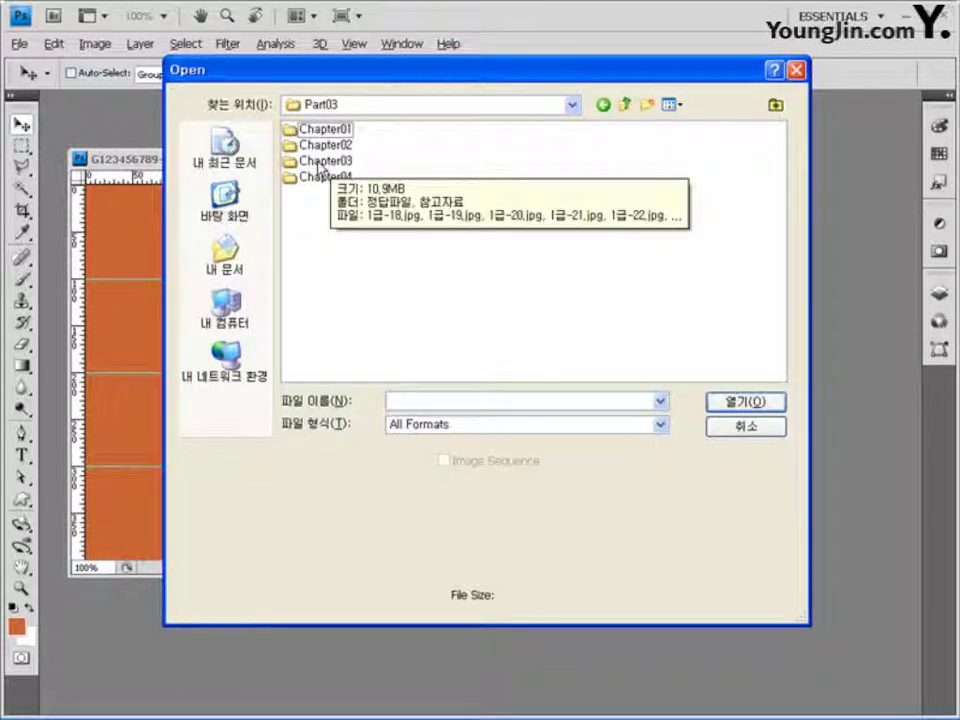
pyautogui.doubleClick(327, 164)
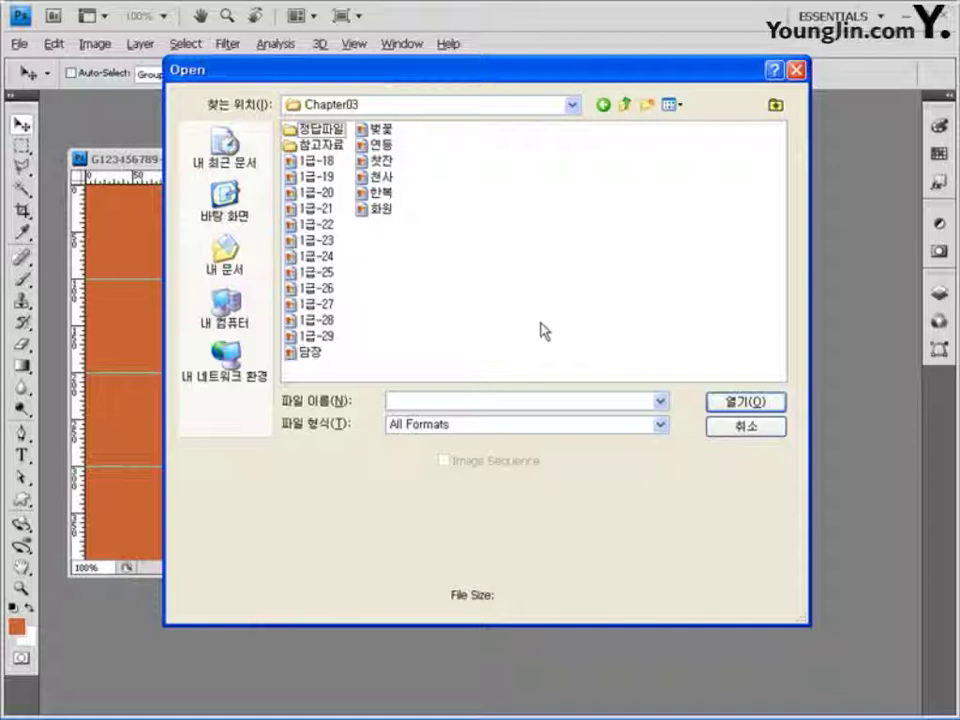
pyautogui.click(318, 272)
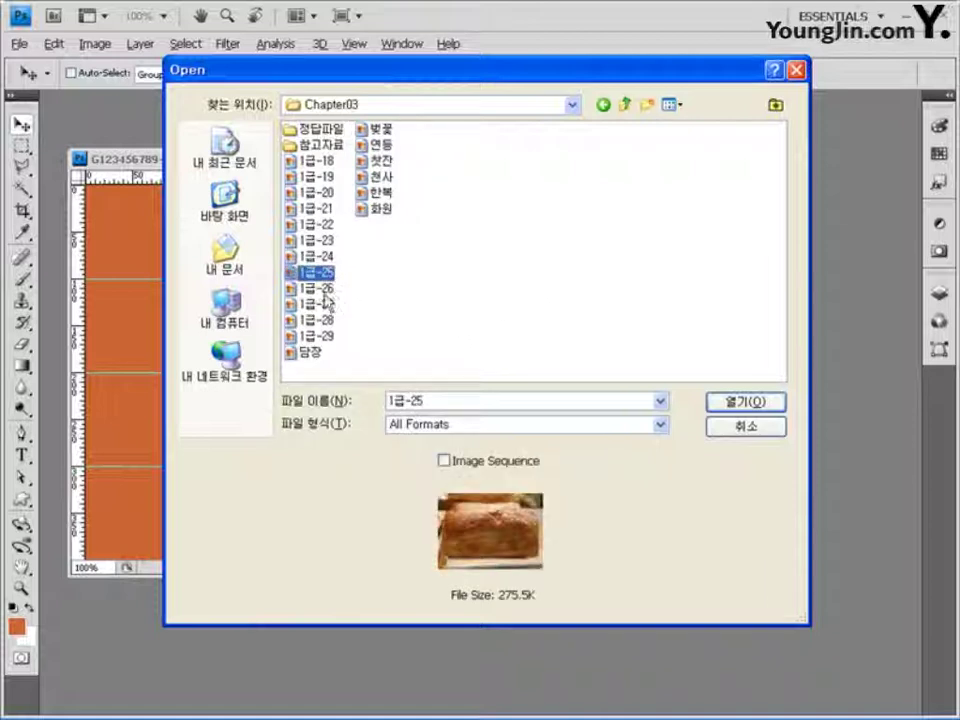
pyautogui.hotkey('shift', 'Down')
pyautogui.hotkey('shift', 'Down')
pyautogui.hotkey('shift', 'Down')
pyautogui.hotkey('shift', 'Down')
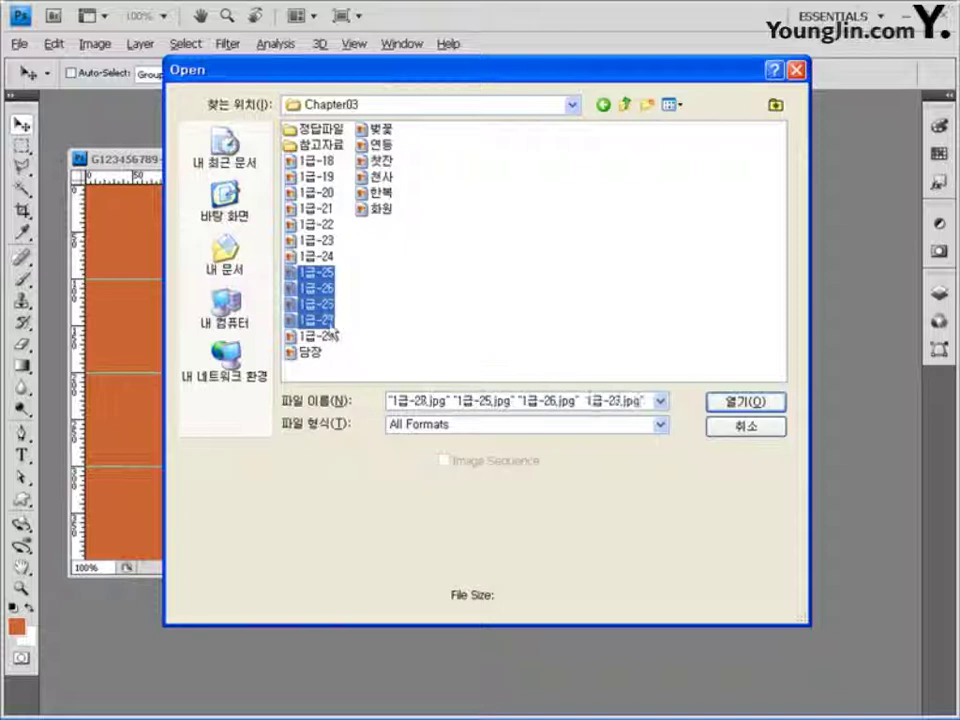
pyautogui.click(764, 401)
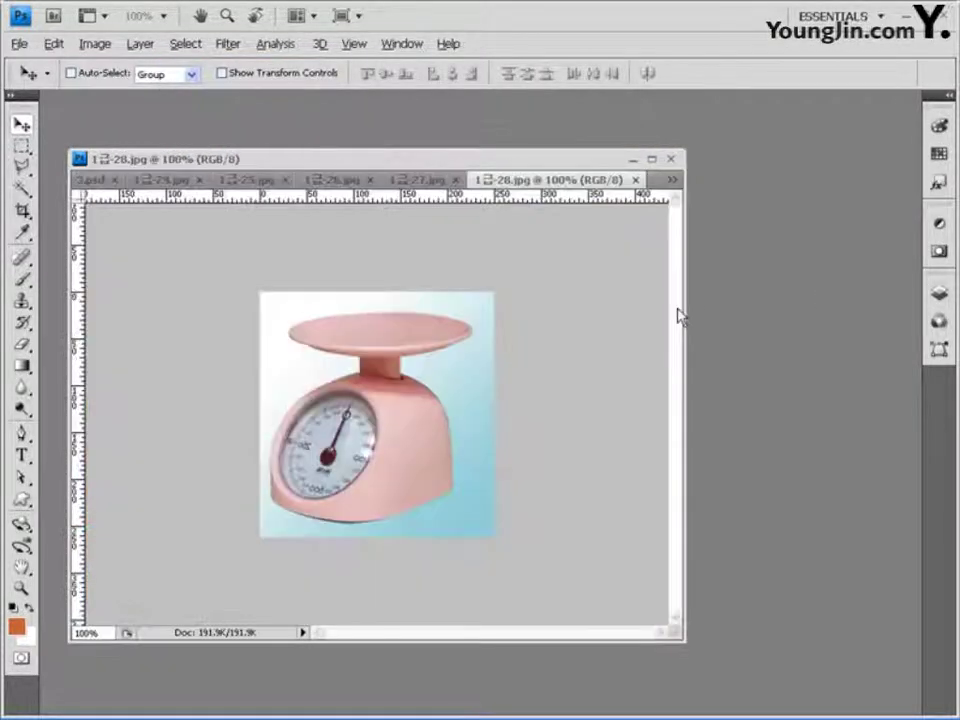
# Separate the orange exam document from the tabbed image group and arrange both windows, with the exam document in front.
pyautogui.moveTo(676, 315); pyautogui.dragTo(835, 306)
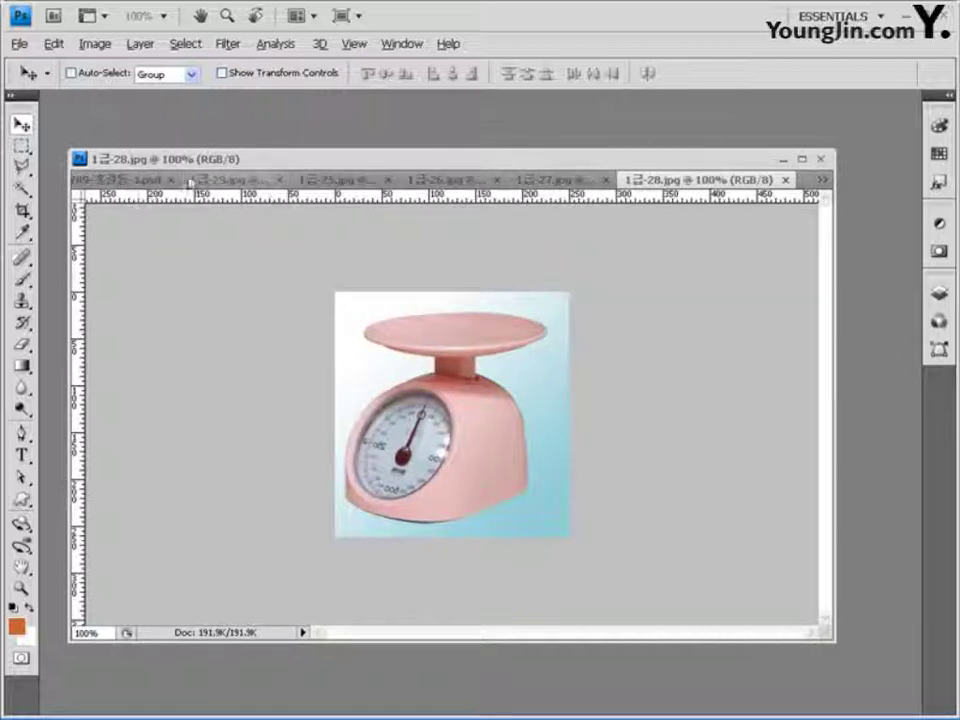
pyautogui.moveTo(140, 179); pyautogui.dragTo(186, 281)
pyautogui.moveTo(401, 168); pyautogui.dragTo(514, 150)
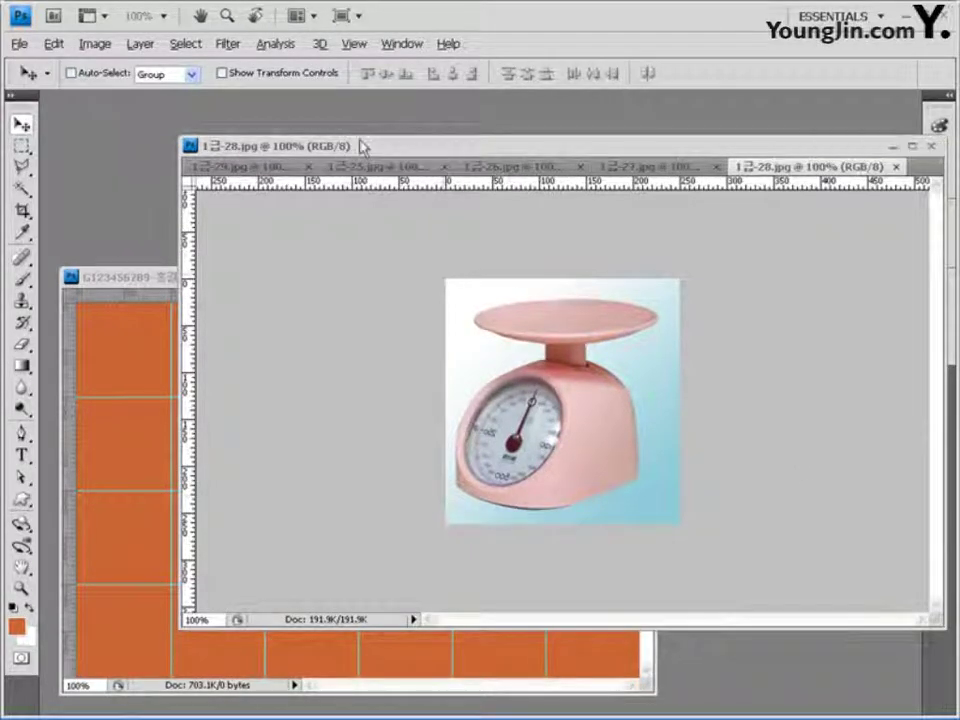
pyautogui.moveTo(407, 152); pyautogui.dragTo(450, 151)
pyautogui.click(205, 277)
pyautogui.moveTo(278, 276); pyautogui.dragTo(288, 210)
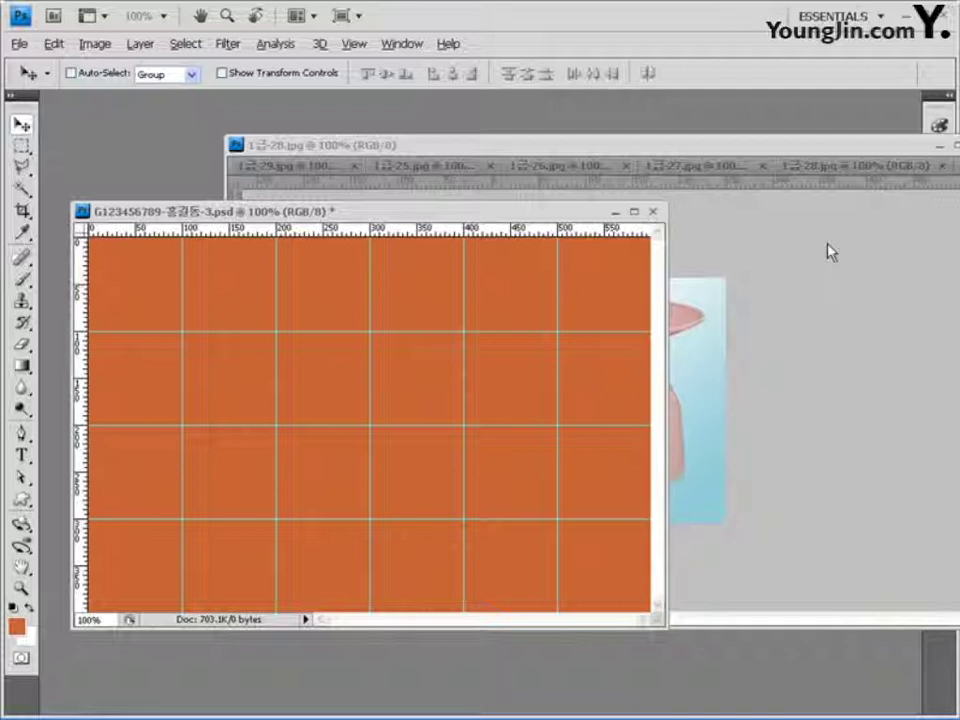
# Copy the entire 1급-25.jpg bread image and paste it into the exam document as a new layer.
pyautogui.click(427, 170)
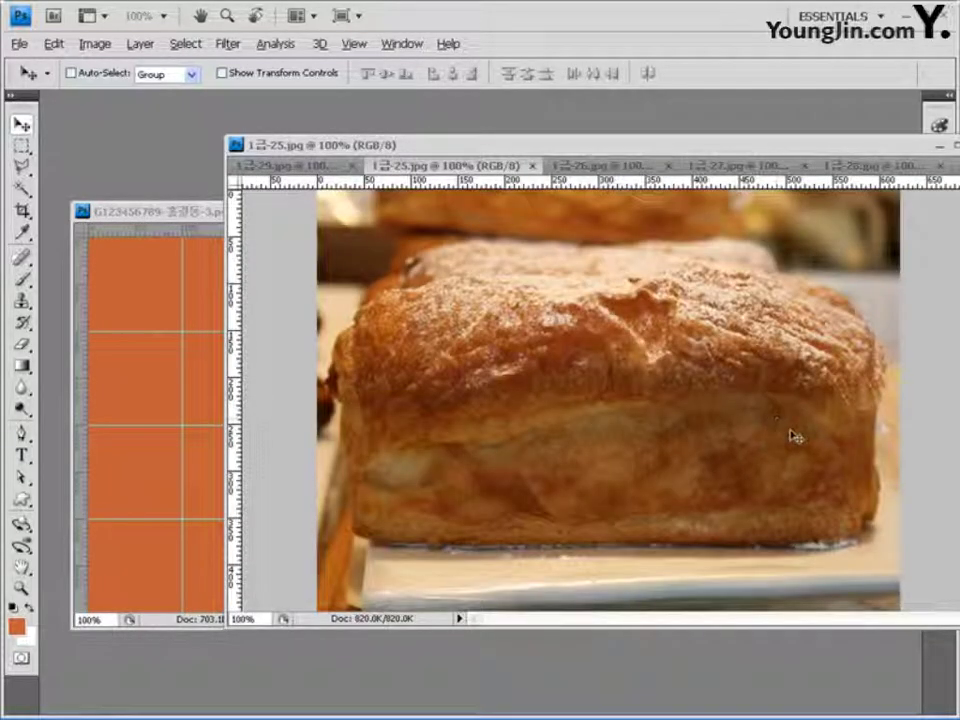
pyautogui.hotkey('ctrl', 'a')
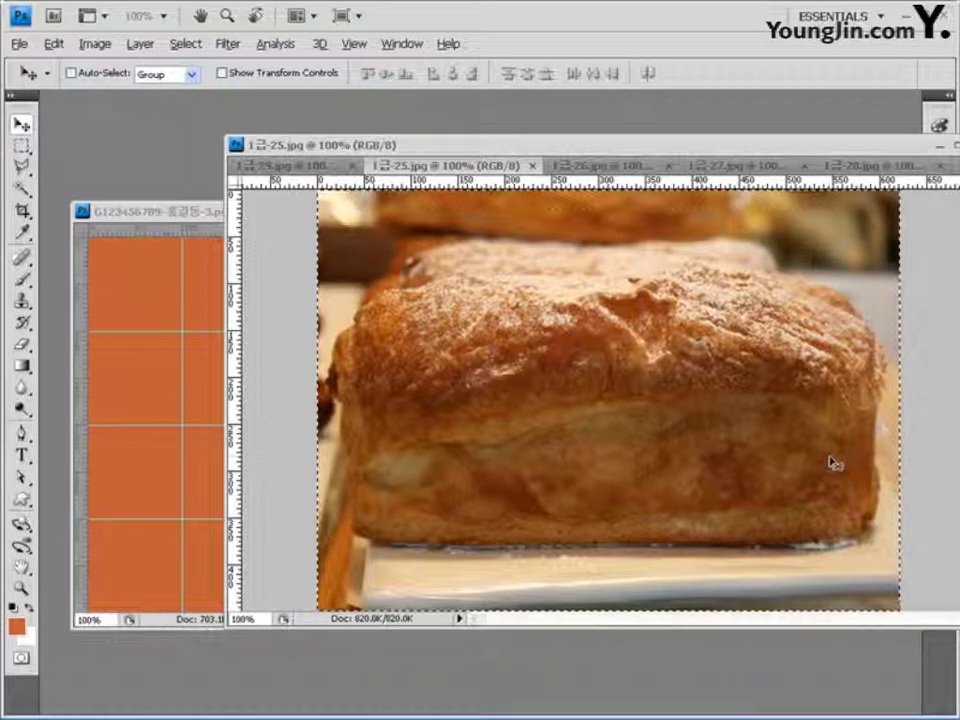
pyautogui.click(165, 364)
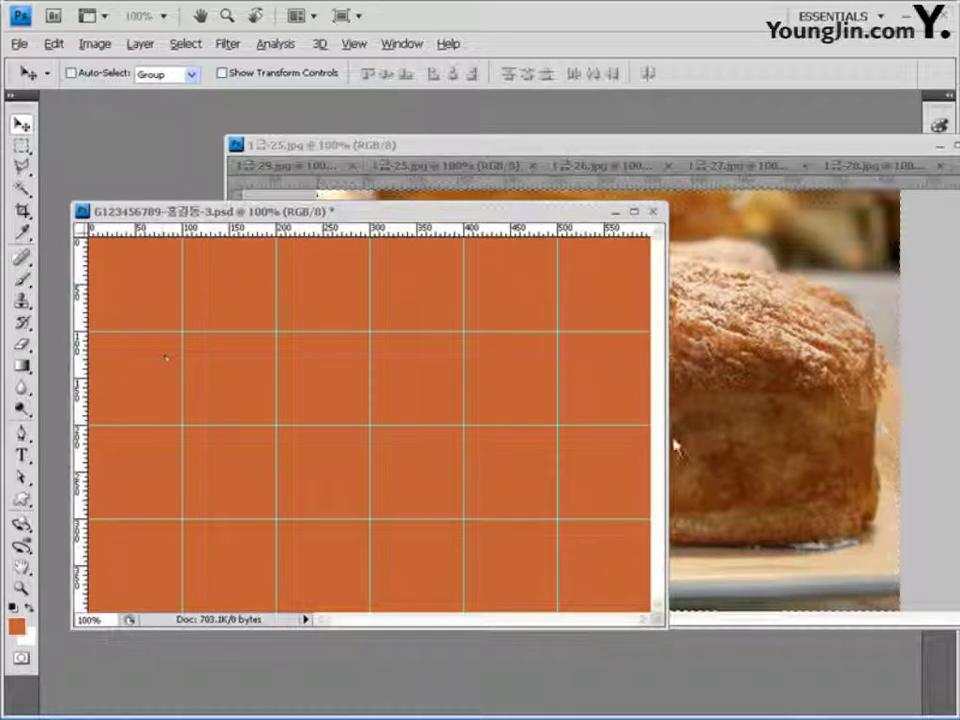
pyautogui.hotkey('ctrl', 'v')
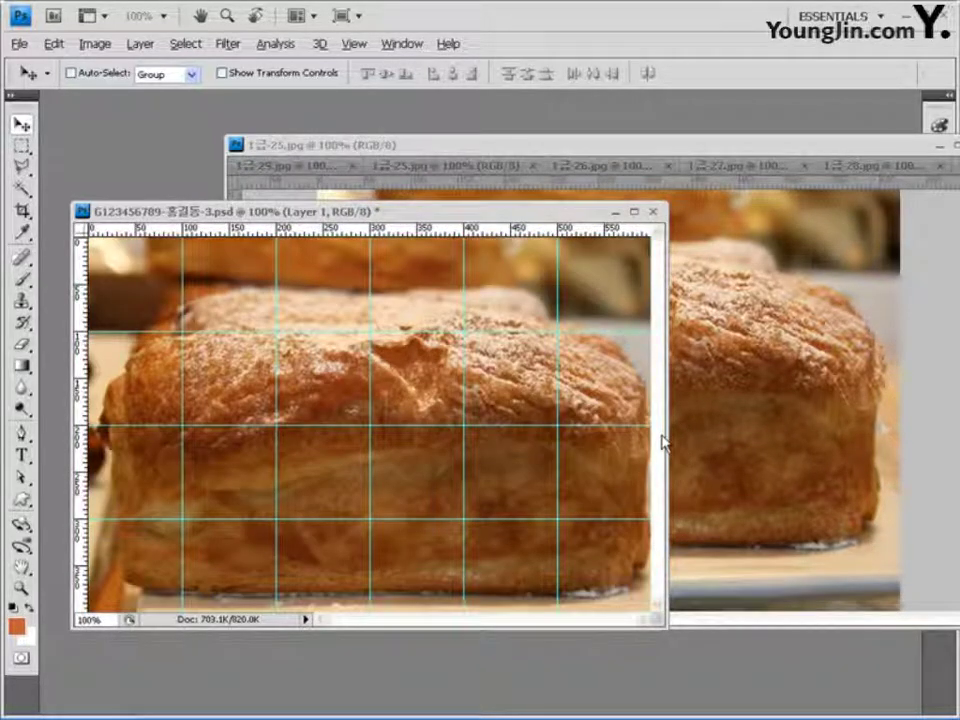
# Narrow the tabbed source image window, place it behind the exam document and make the exam document active again.
pyautogui.moveTo(896, 150); pyautogui.dragTo(758, 143)
pyautogui.moveTo(847, 229); pyautogui.dragTo(550, 229)
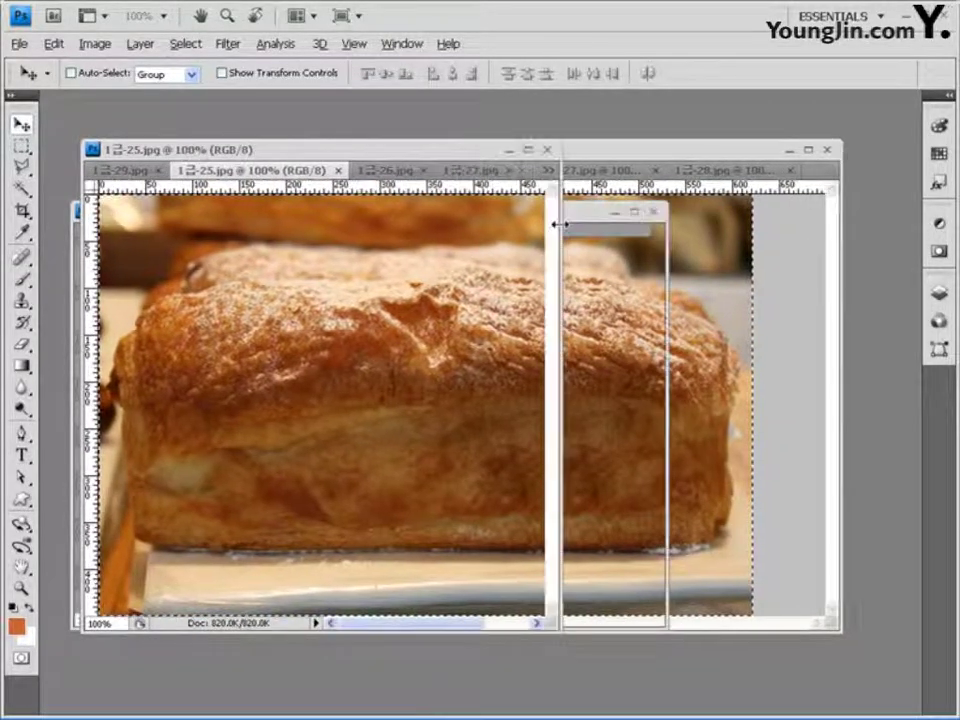
pyautogui.moveTo(471, 151); pyautogui.dragTo(703, 134)
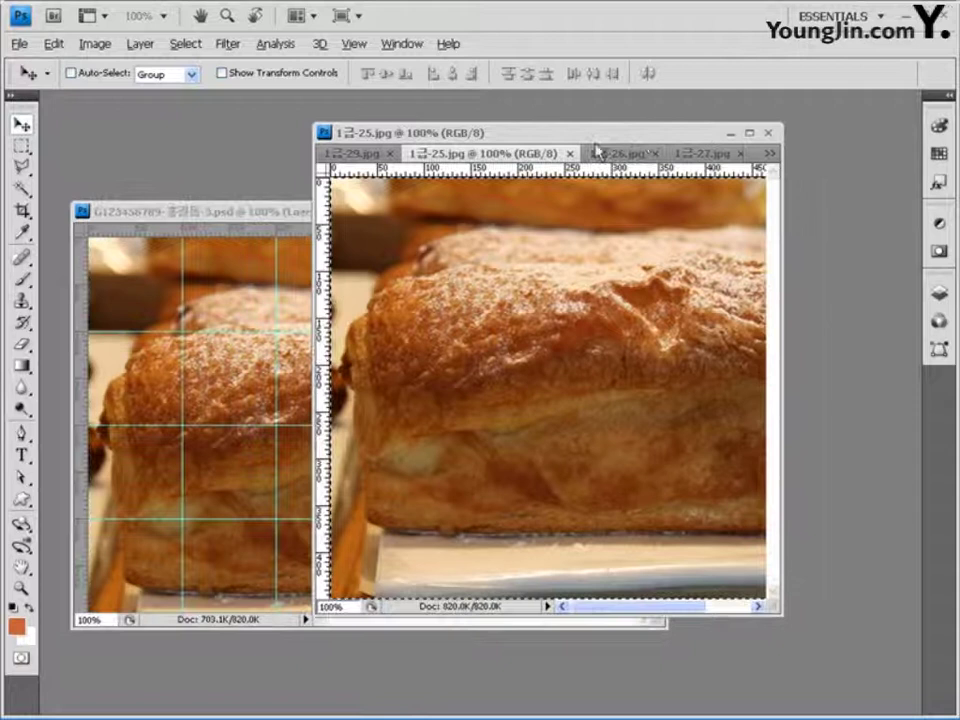
pyautogui.click(235, 212)
# Set the bread layer's blend mode to Luminosity and shift the image slightly to the left on the canvas.
pyautogui.click(938, 291)
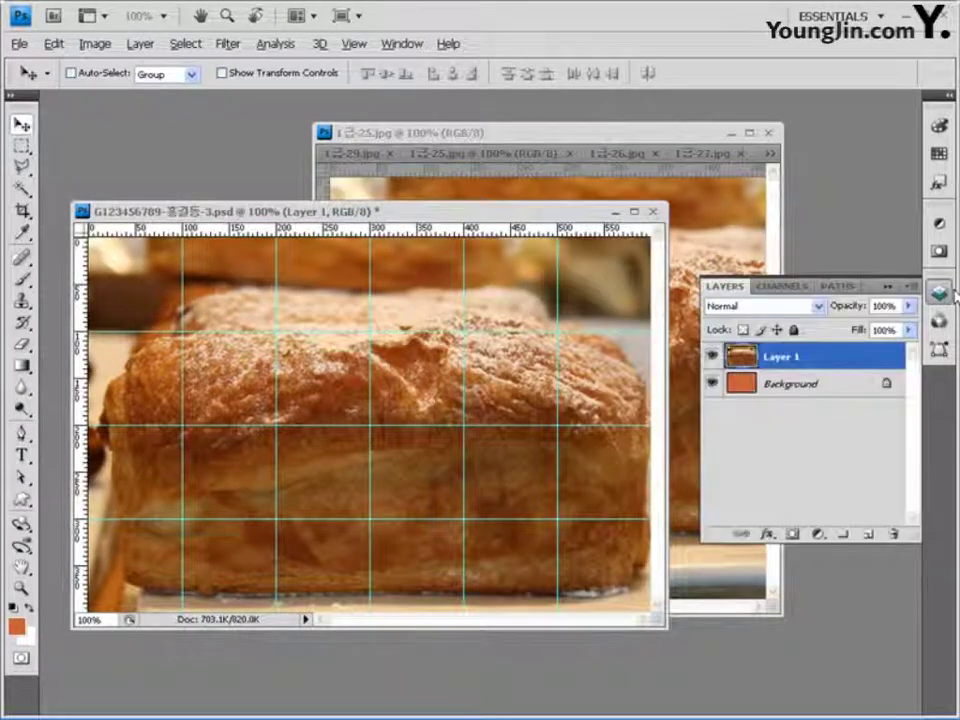
pyautogui.click(818, 306)
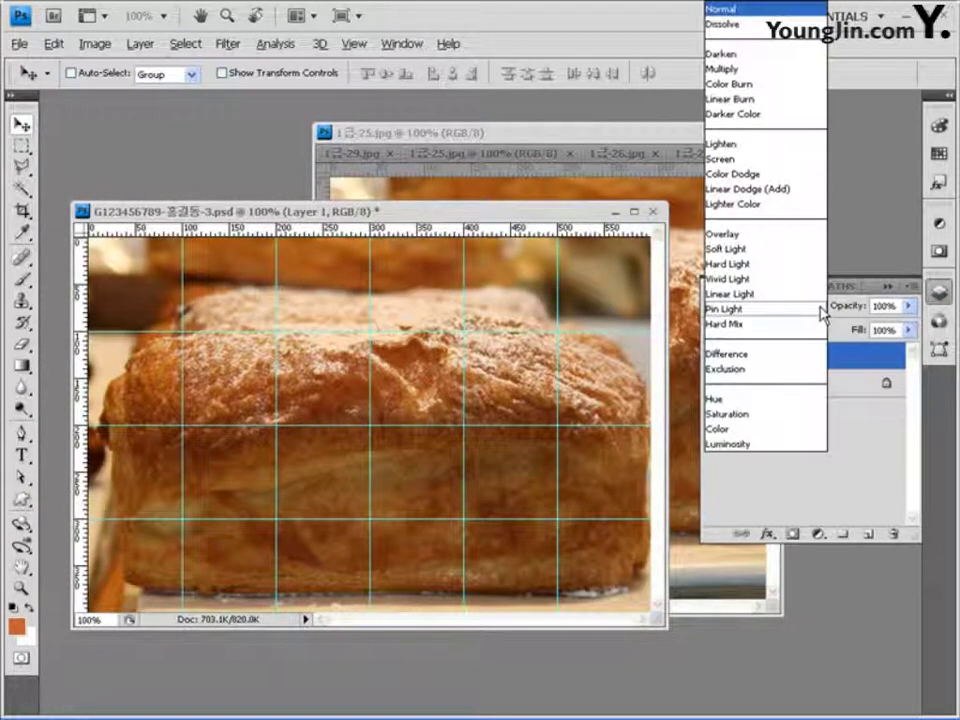
pyautogui.click(727, 444)
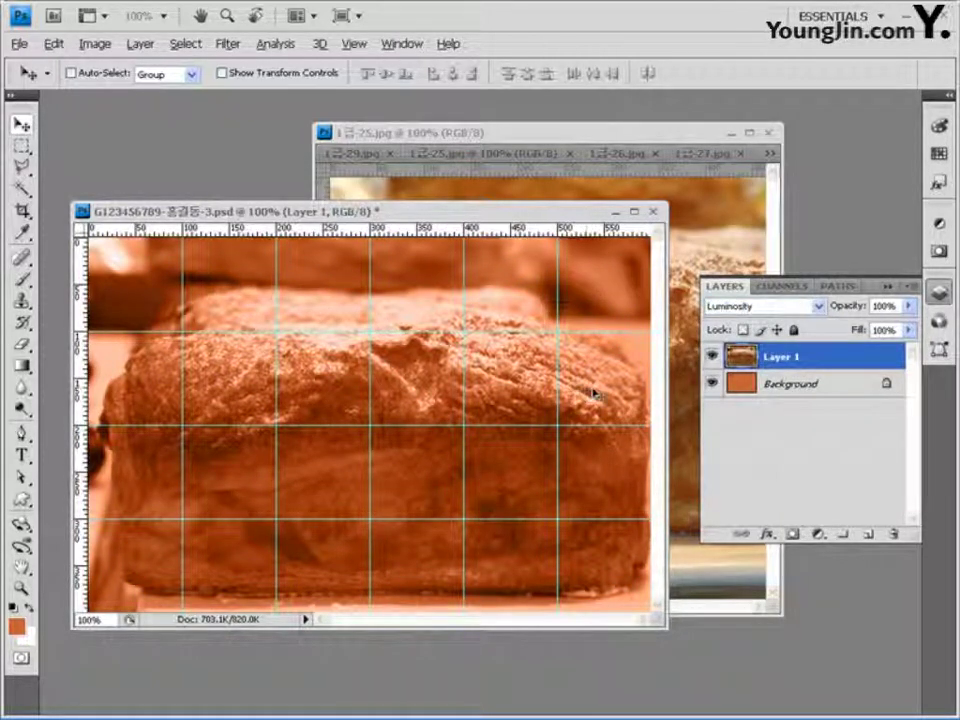
pyautogui.moveTo(594, 393); pyautogui.dragTo(556, 393)
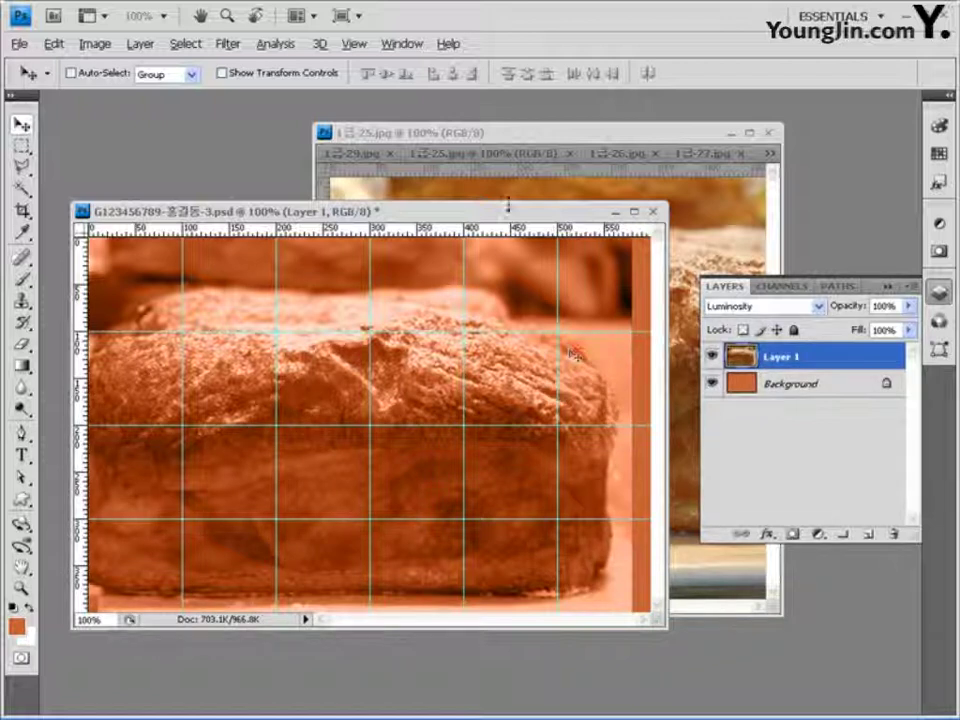
# Copy the whole burger image 1급-26.jpg into the composite PSD and shift it right so the bread at the left edge shows.
pyautogui.click(622, 158)
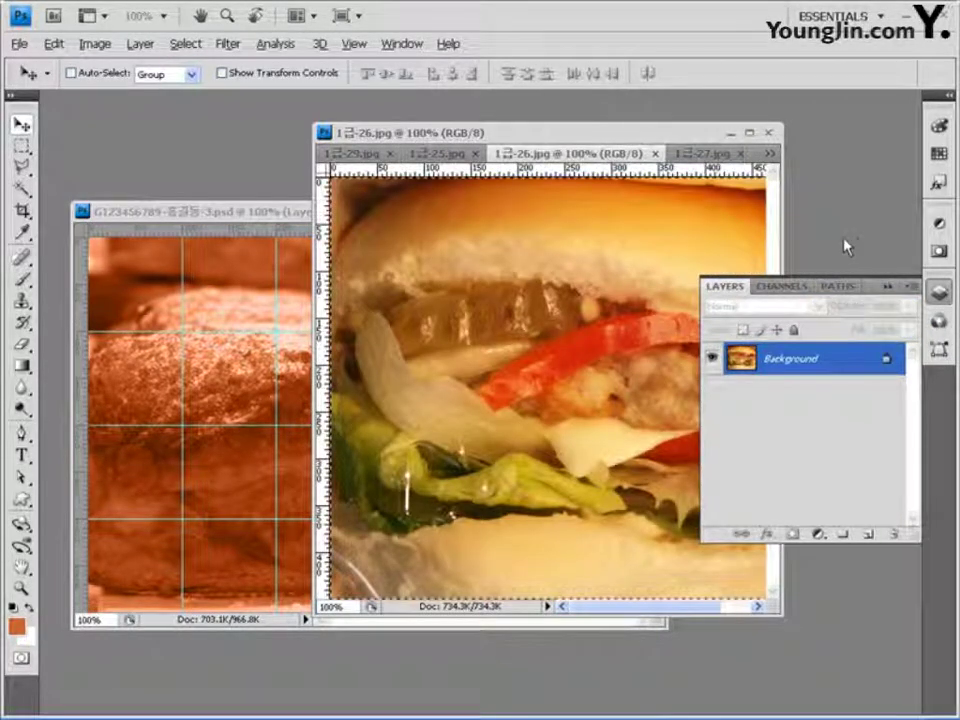
pyautogui.click(233, 332)
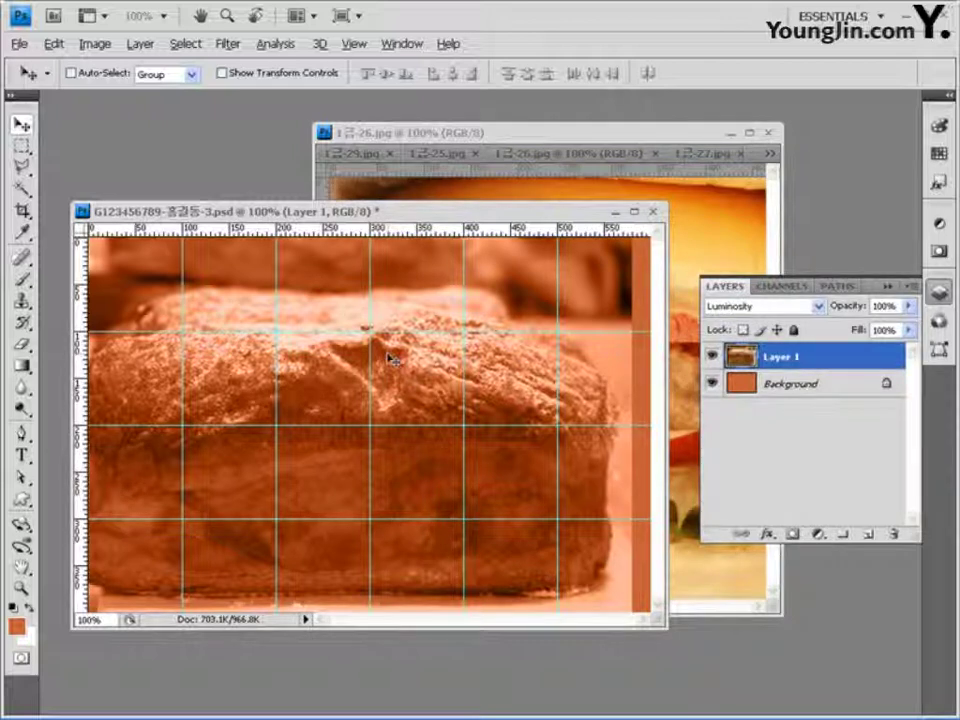
pyautogui.hotkey('ctrl', 'v')
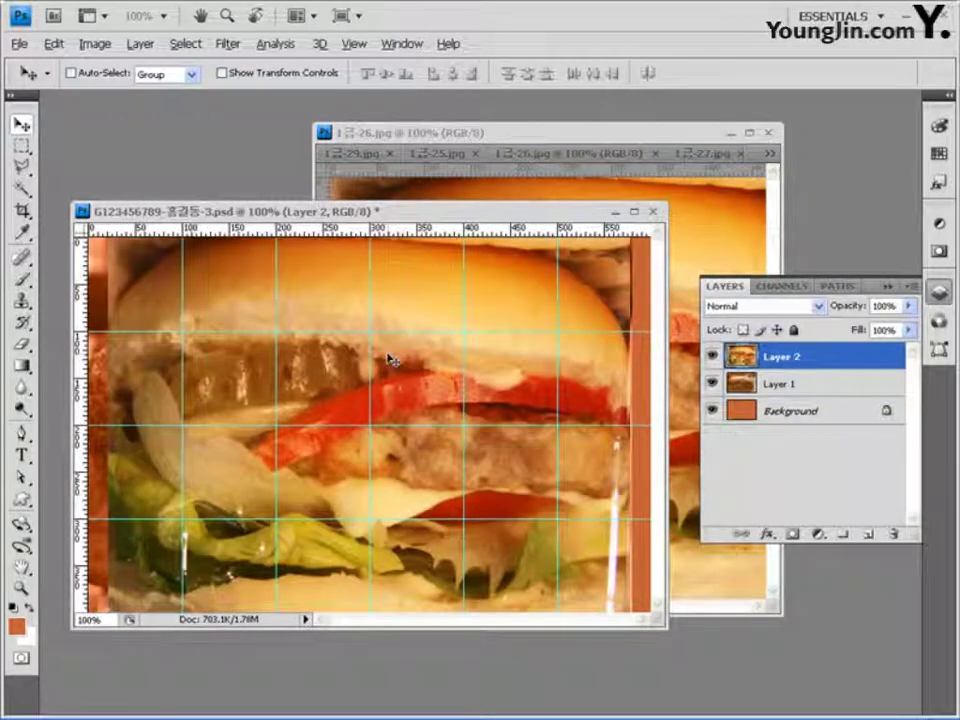
pyautogui.moveTo(315, 392); pyautogui.dragTo(461, 390)
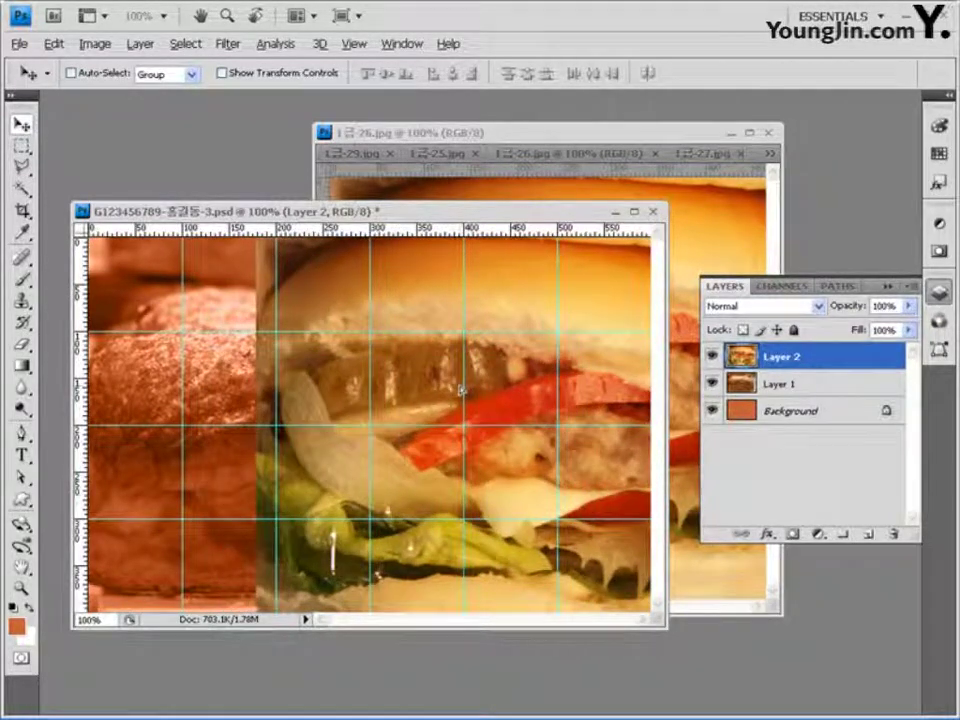
# Add a layer mask to Layer 2 and blend the burger's left edge into the bread with a horizontal black-to-white linear gradient.
pyautogui.click(792, 536)
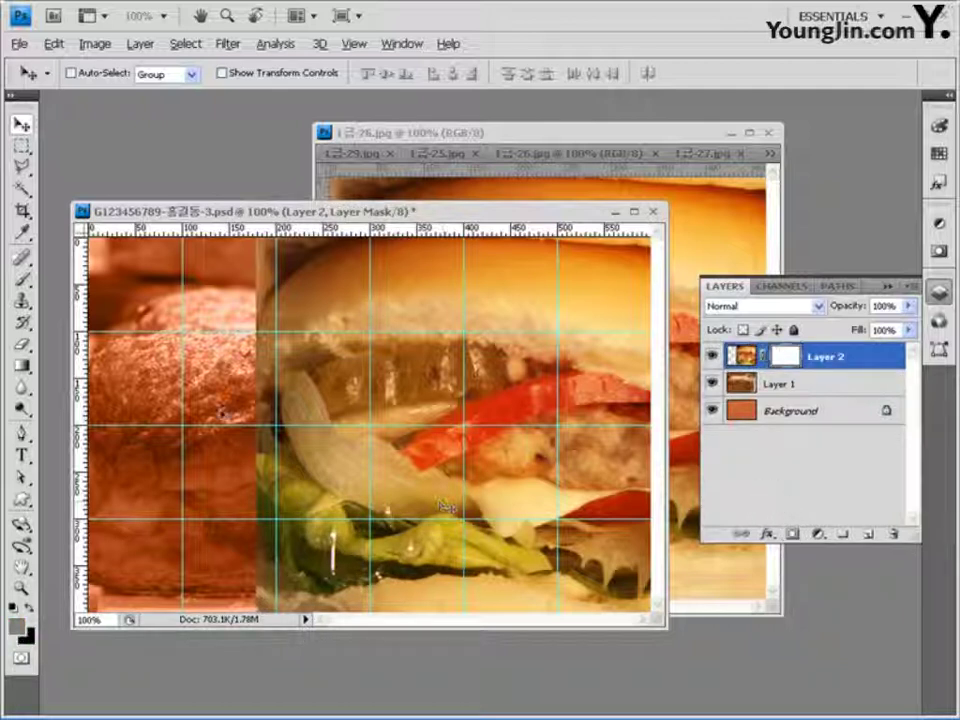
pyautogui.click(22, 367)
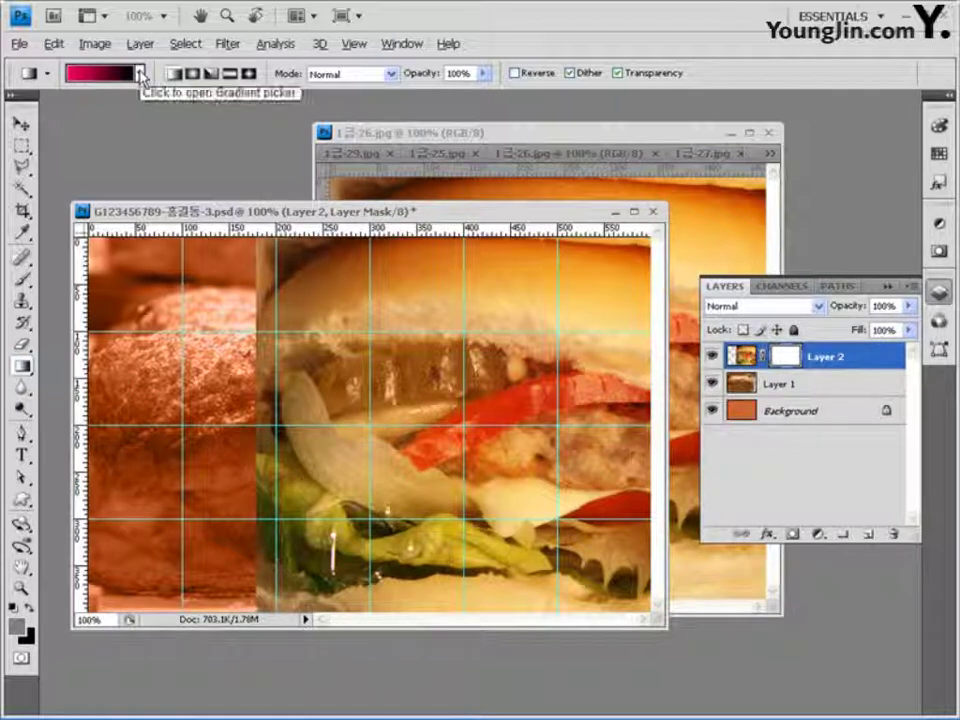
pyautogui.click(141, 74)
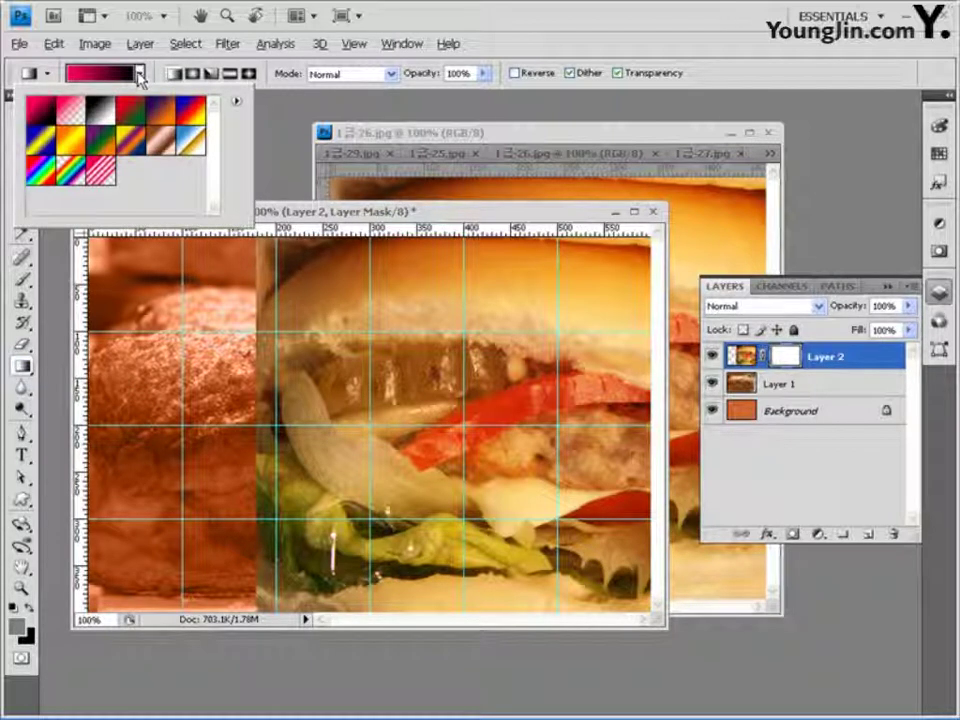
pyautogui.click(98, 113)
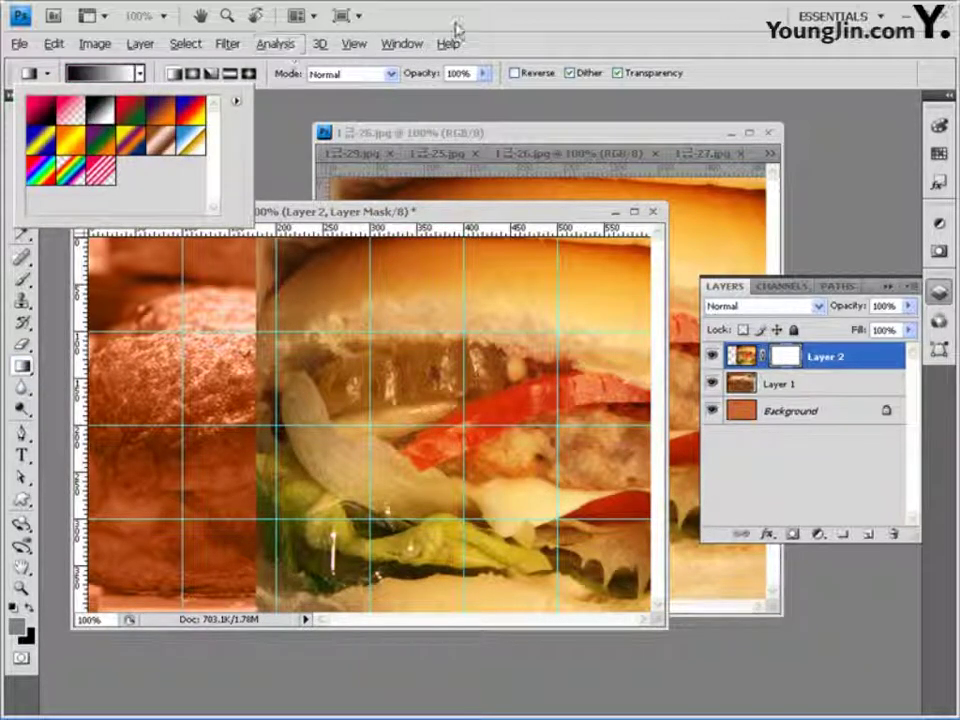
pyautogui.click(174, 75)
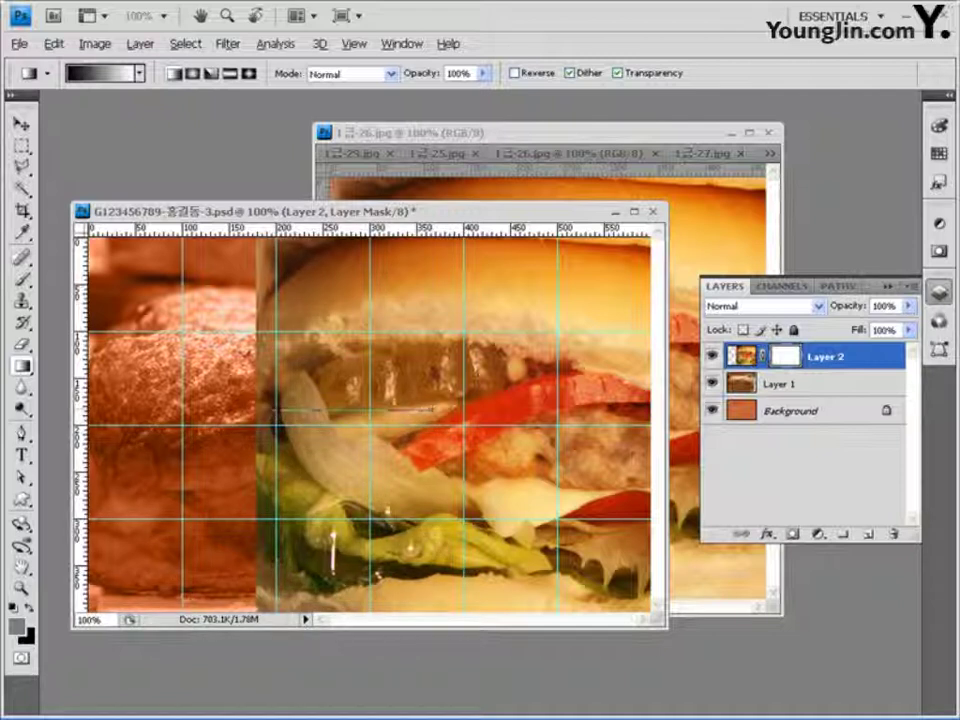
pyautogui.moveTo(432, 408); pyautogui.dragTo(432, 408)
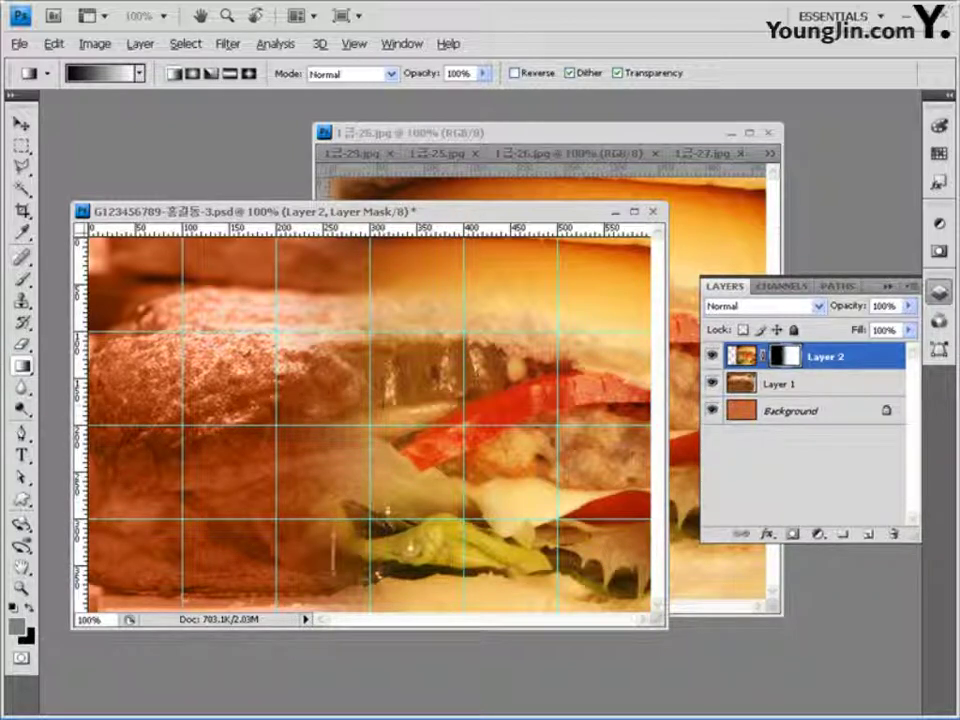
pyautogui.click(763, 356)
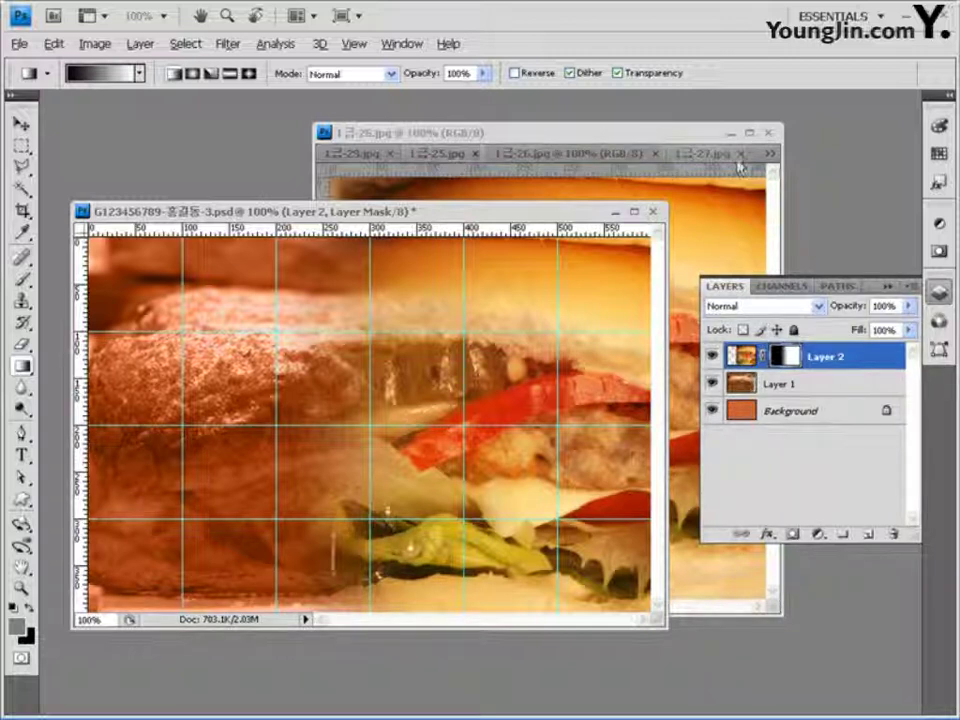
# Switch to the kitchen scale image 1급-28.jpg and try selecting its white background with the Magic Wand at tolerance 12.
pyautogui.click(590, 150)
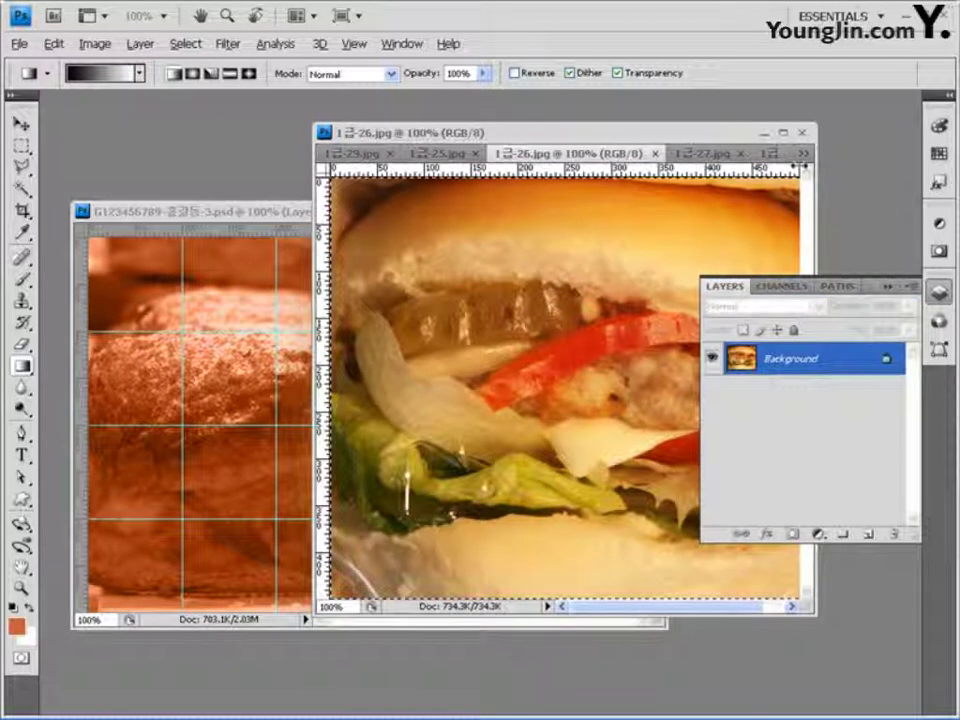
pyautogui.click(788, 154)
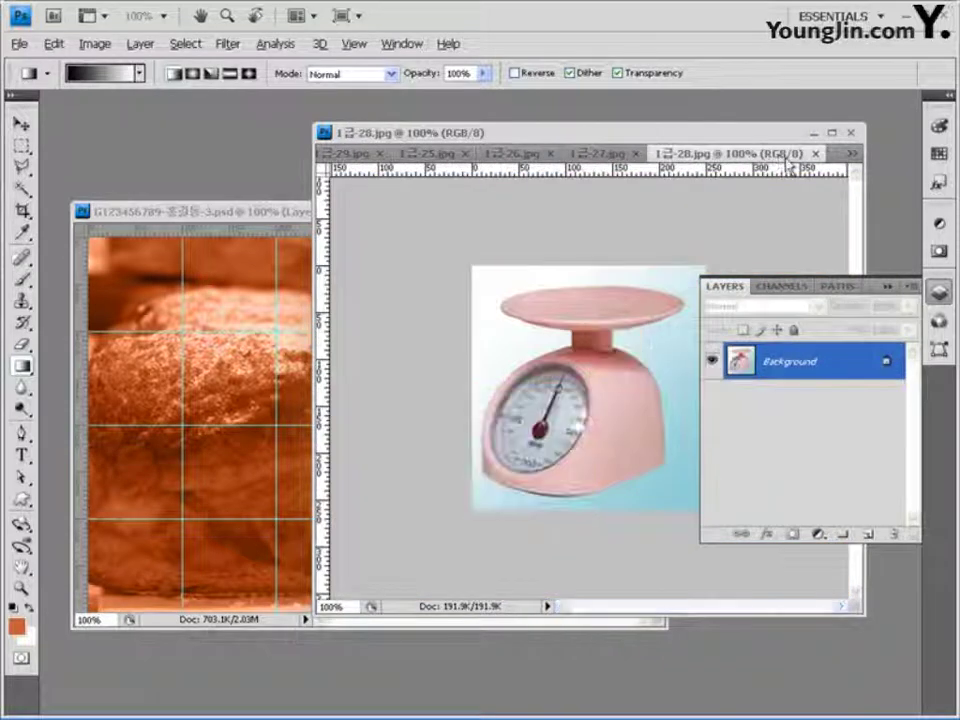
pyautogui.click(20, 188)
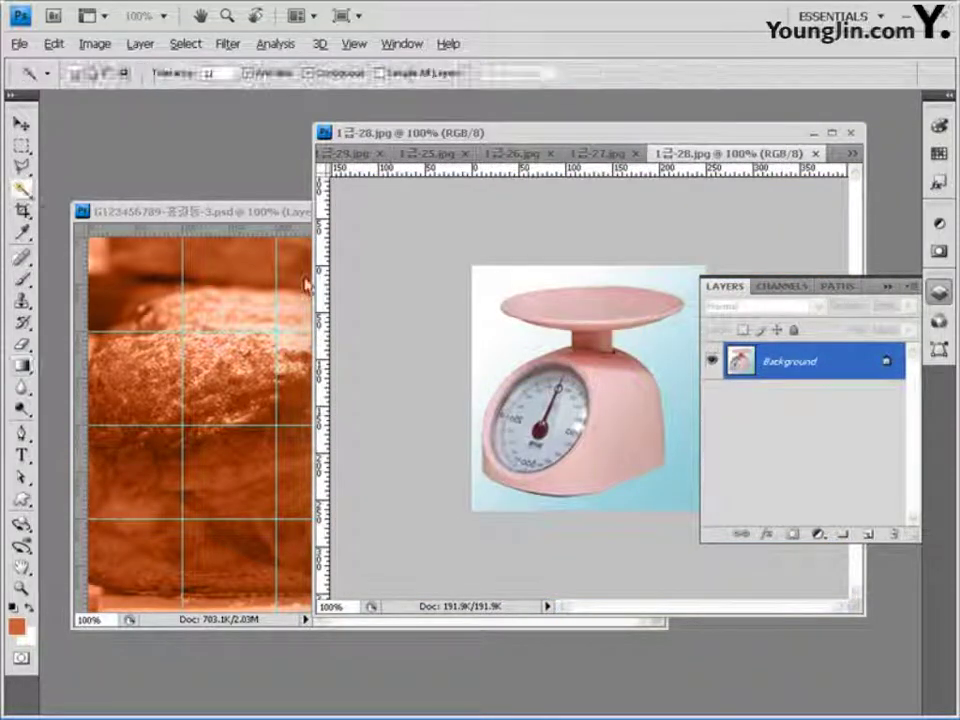
pyautogui.click(488, 277)
pyautogui.moveTo(503, 134); pyautogui.dragTo(405, 135)
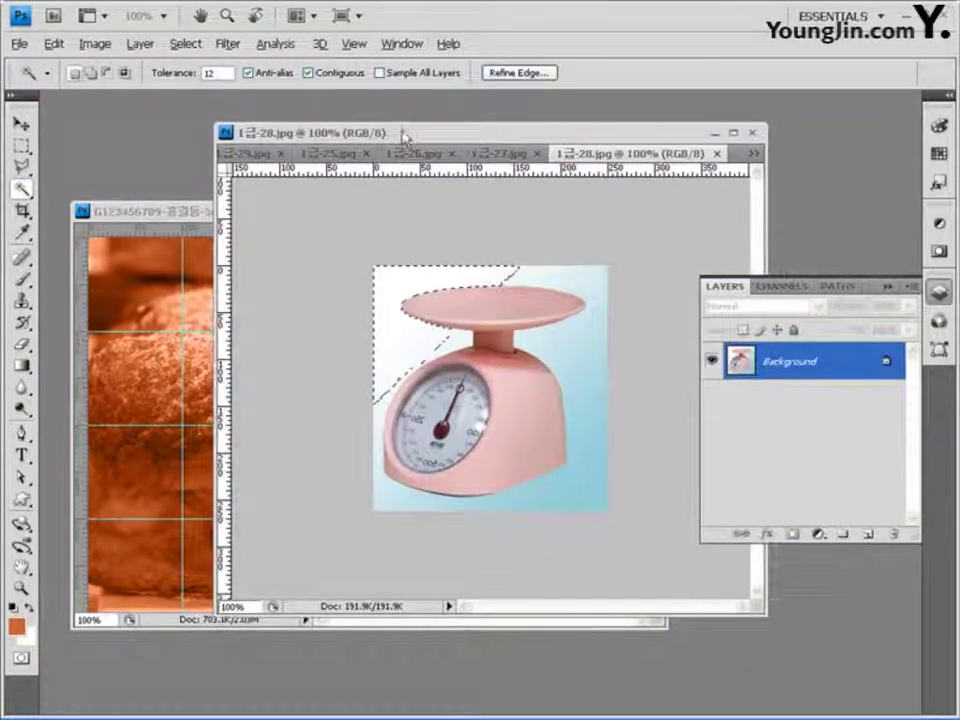
# Set the Magic Wand tolerance to 32, select the entire background around the kitchen scale, and invert the selection.
pyautogui.click(212, 73)
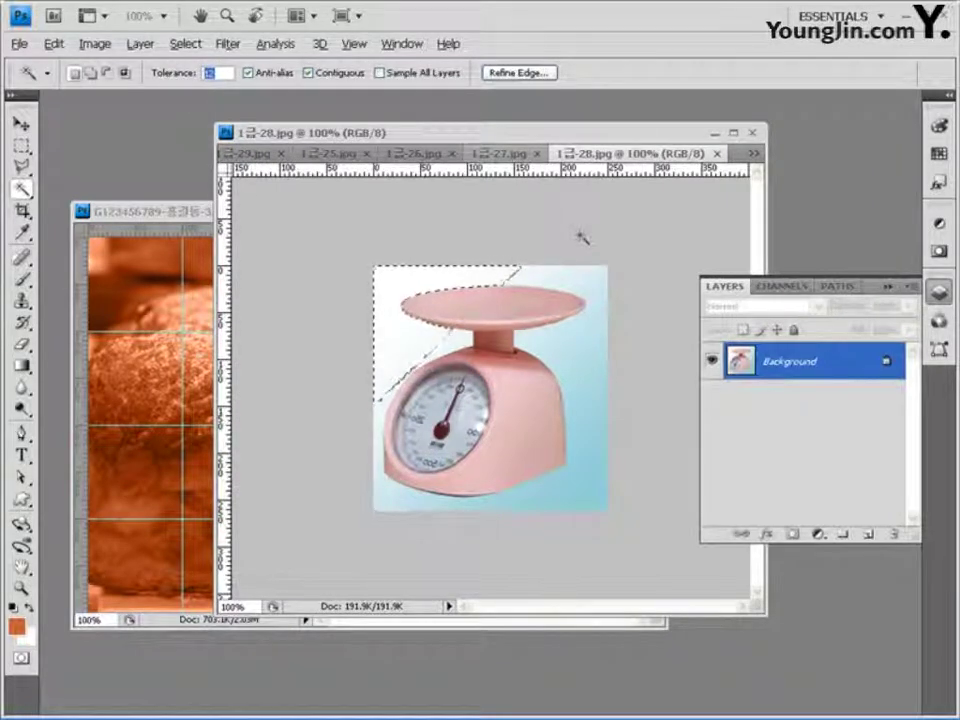
pyautogui.write('32')
pyautogui.click(495, 278)
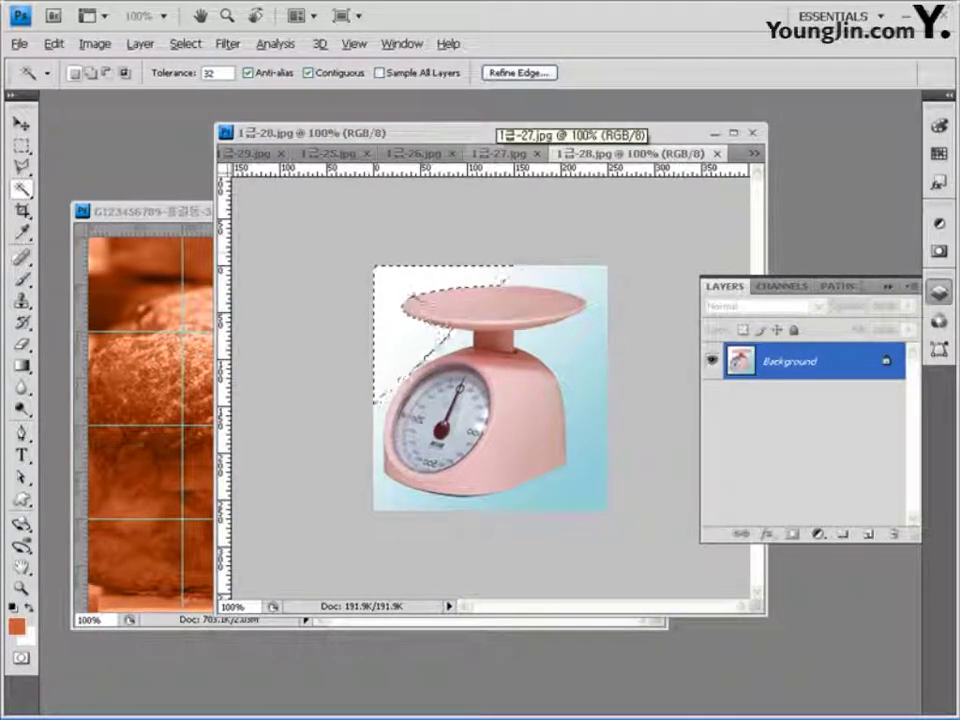
pyautogui.click(407, 292)
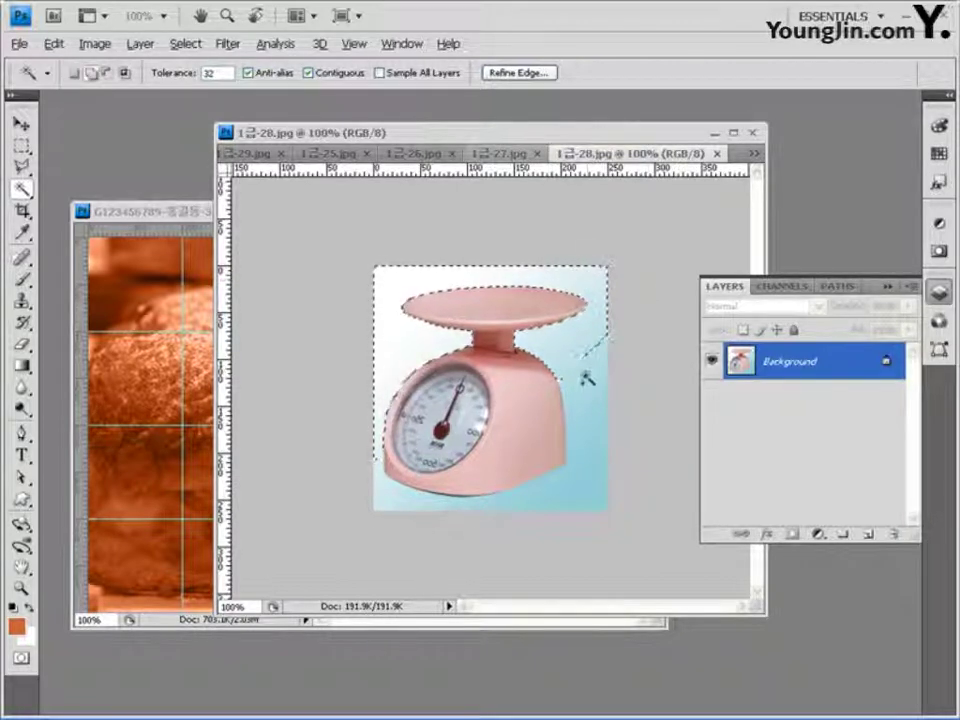
pyautogui.keyDown('shift'); pyautogui.click(570, 493); pyautogui.keyUp('shift')
pyautogui.keyDown('shift'); pyautogui.click(383, 487); pyautogui.keyUp('shift')
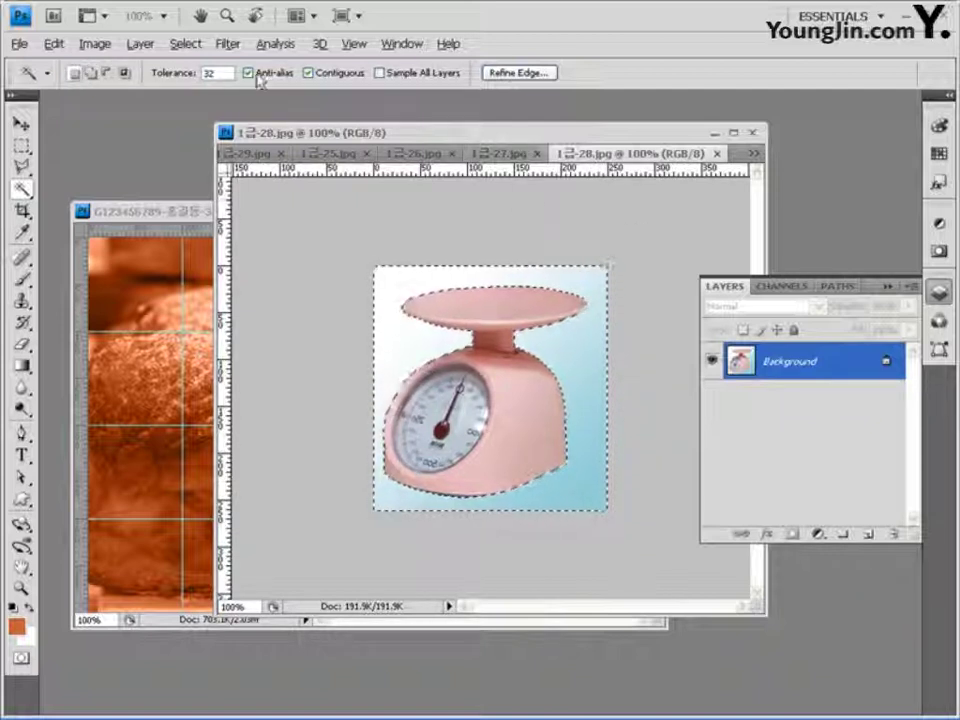
pyautogui.click(185, 43)
pyautogui.click(211, 110)
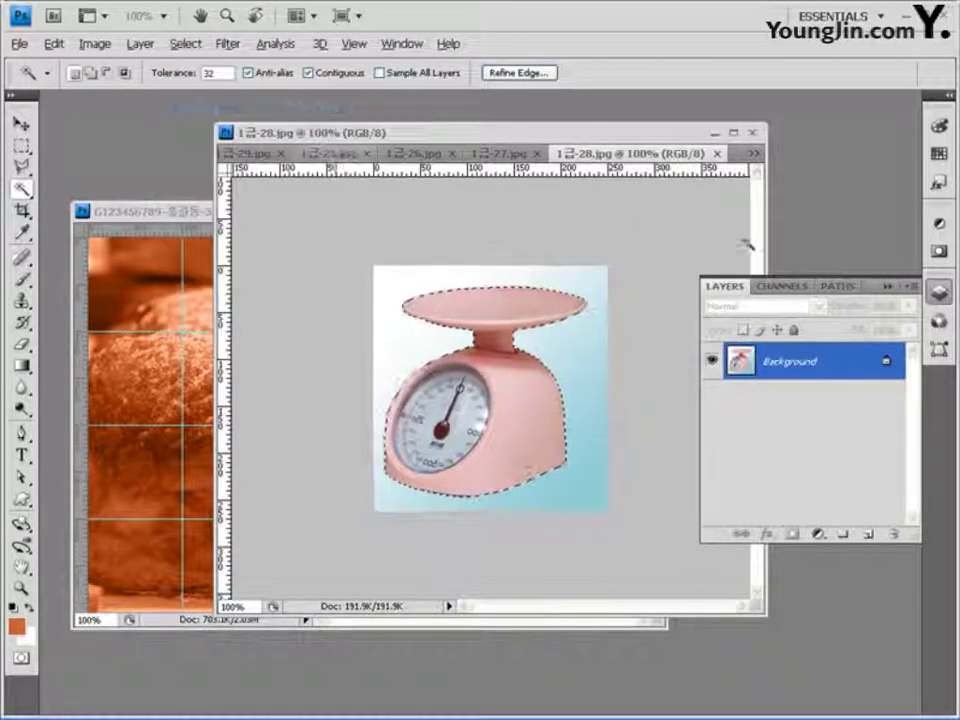
# Paste the cut-out kitchen scale into the composite PSD and move it down to the canvas's lower middle.
pyautogui.click(186, 211)
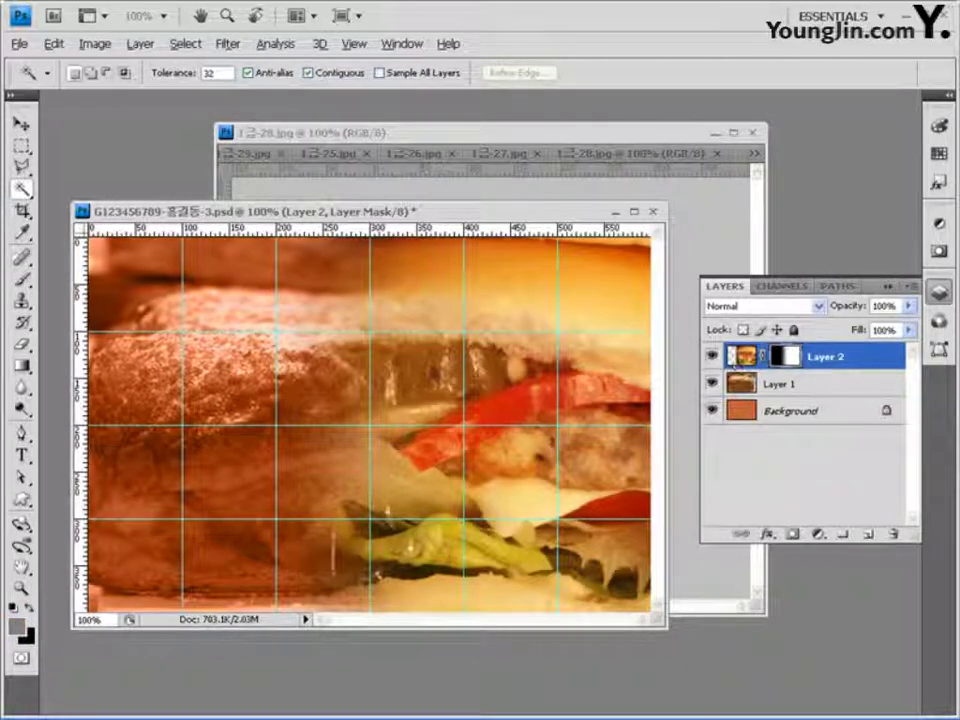
pyautogui.hotkey('ctrl', 'v')
pyautogui.click(20, 122)
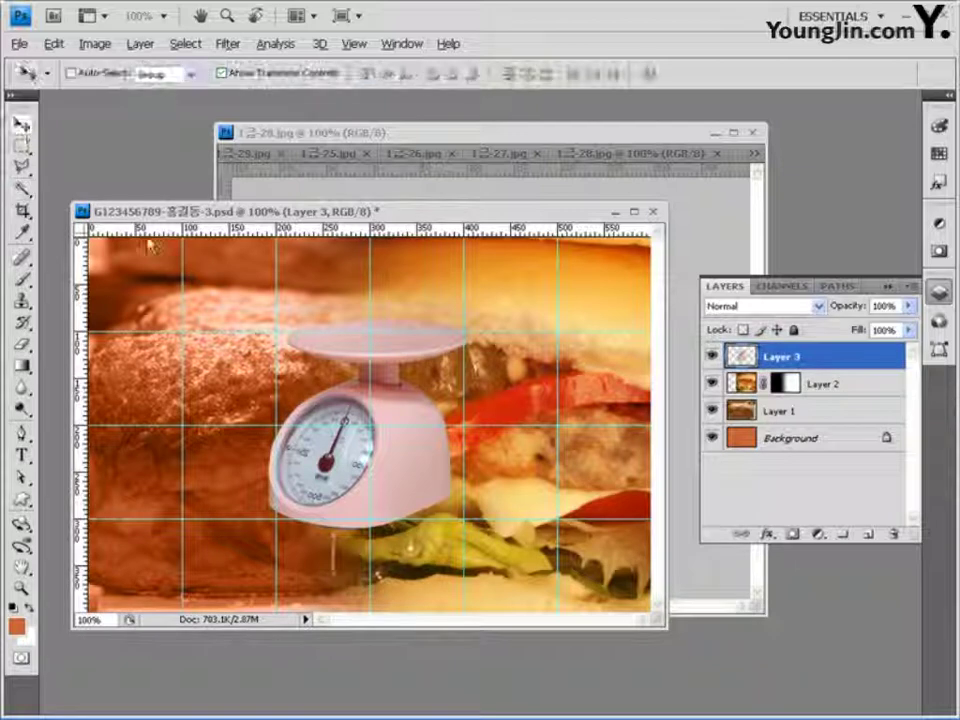
pyautogui.moveTo(418, 454); pyautogui.dragTo(443, 549)
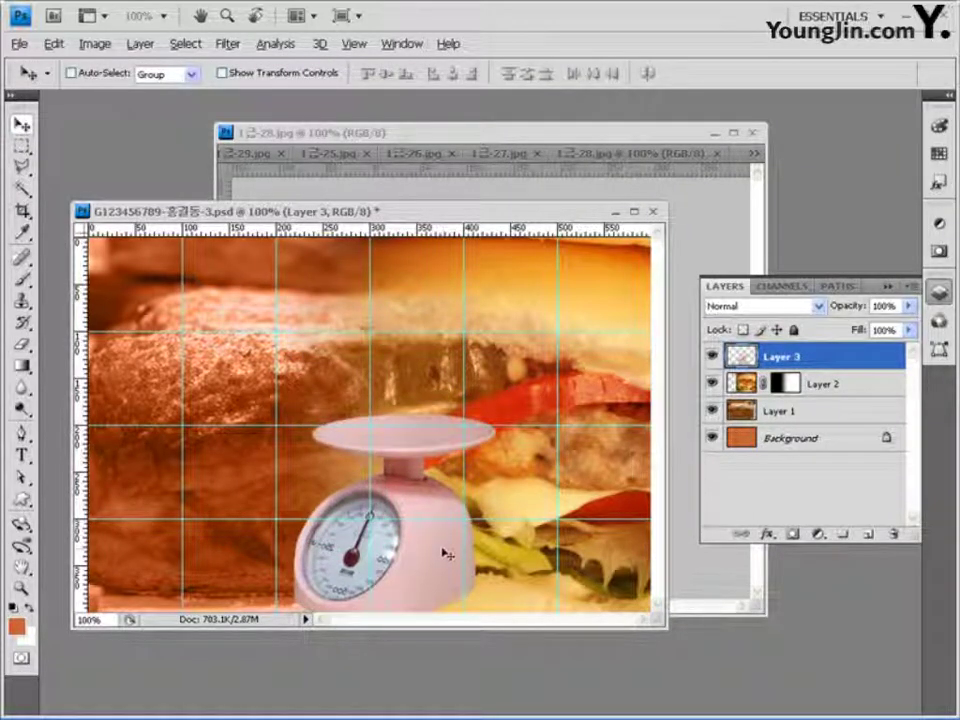
# Shrink the kitchen scale proportionally to about 84% and place it slightly further right along the canvas's bottom edge.
pyautogui.hotkey('ctrl', 't')
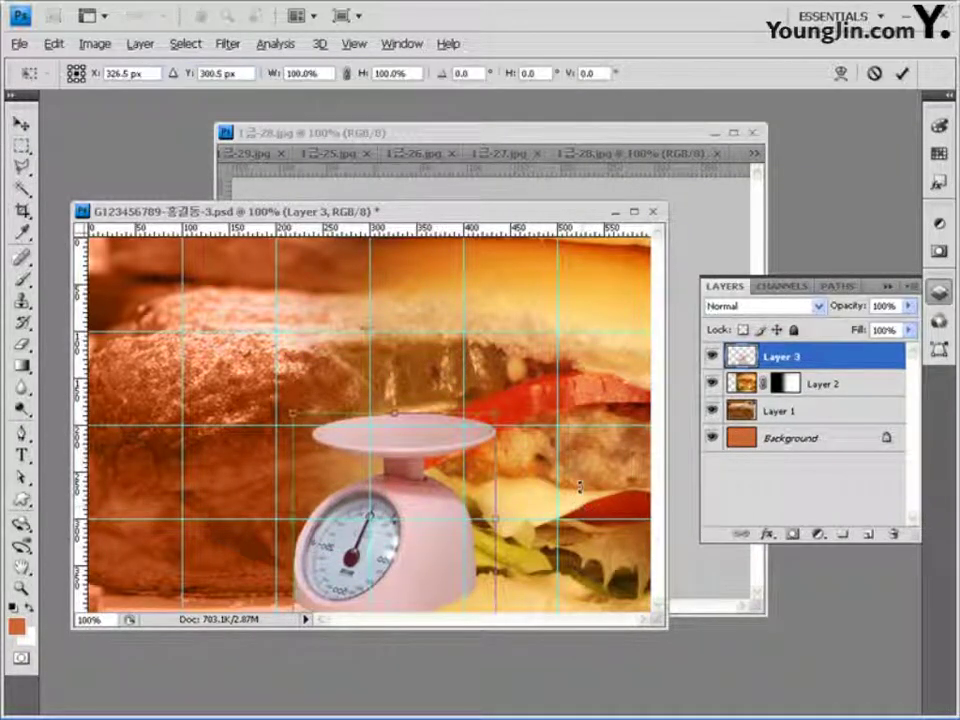
pyautogui.moveTo(494, 414); pyautogui.dragTo(476, 473)
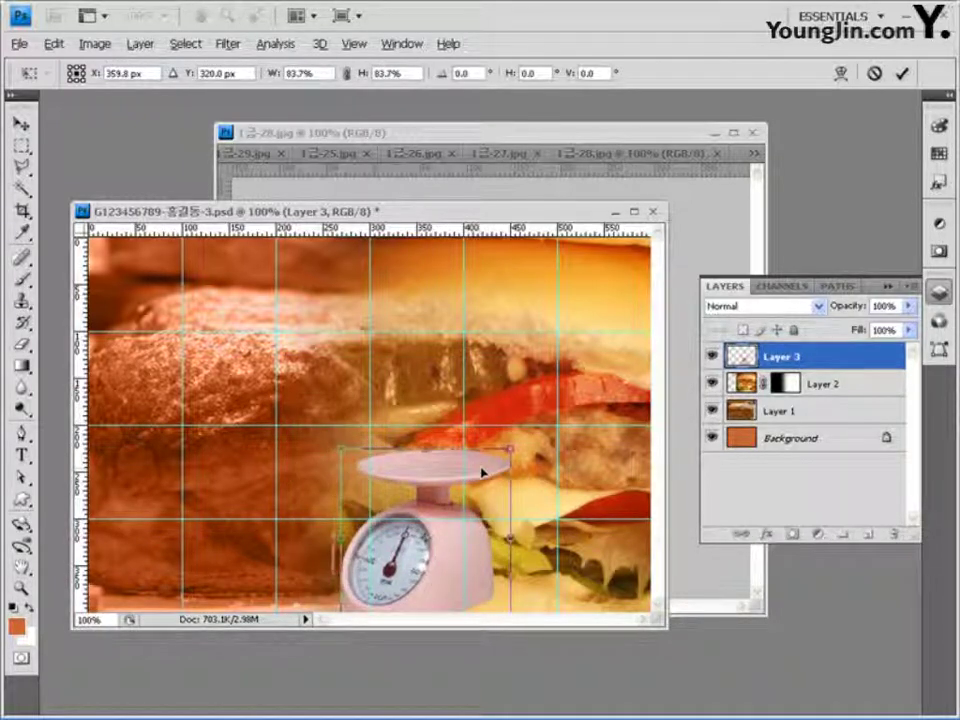
pyautogui.moveTo(481, 472); pyautogui.dragTo(499, 480)
pyautogui.press('Return')
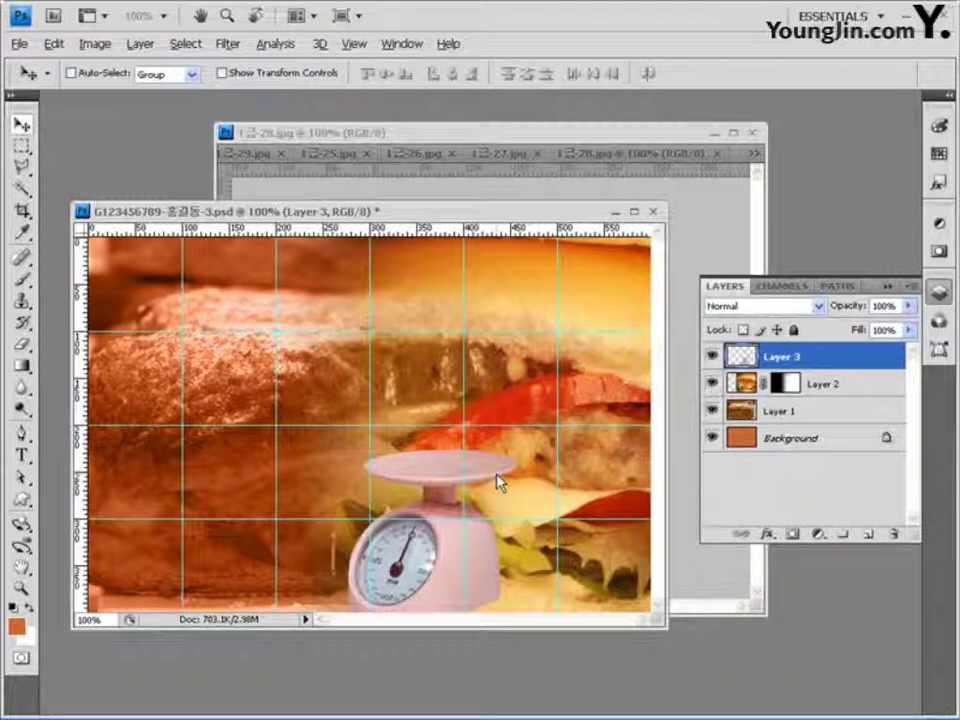
# Give the kitchen scale layer a white (ffffff) outside stroke and a smooth Inner Bevel with 100% depth and 5 px size.
pyautogui.click(768, 534)
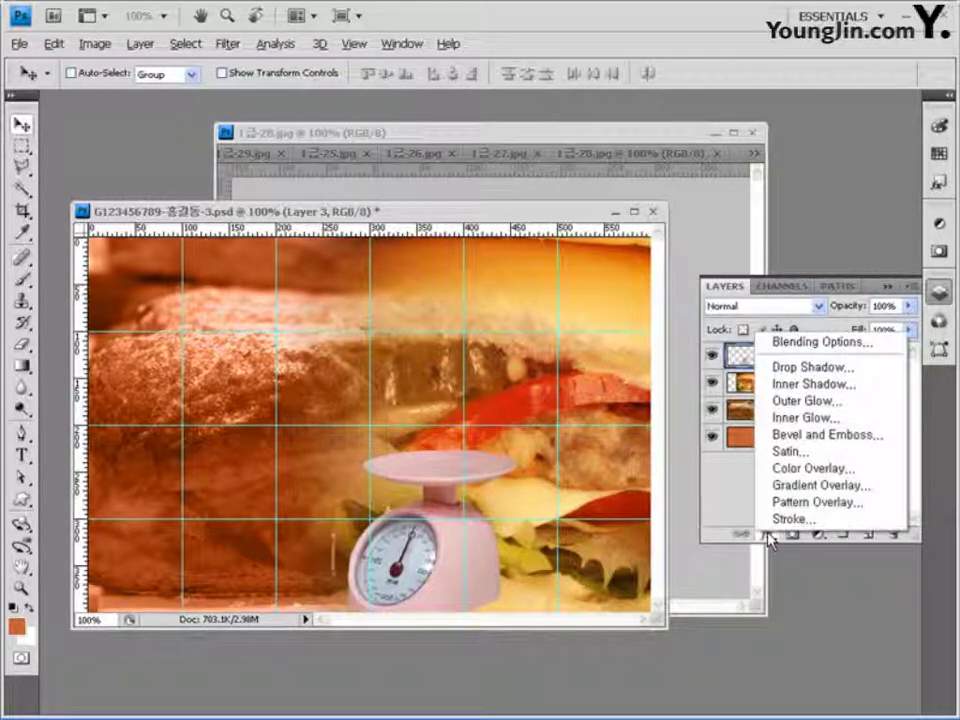
pyautogui.click(793, 519)
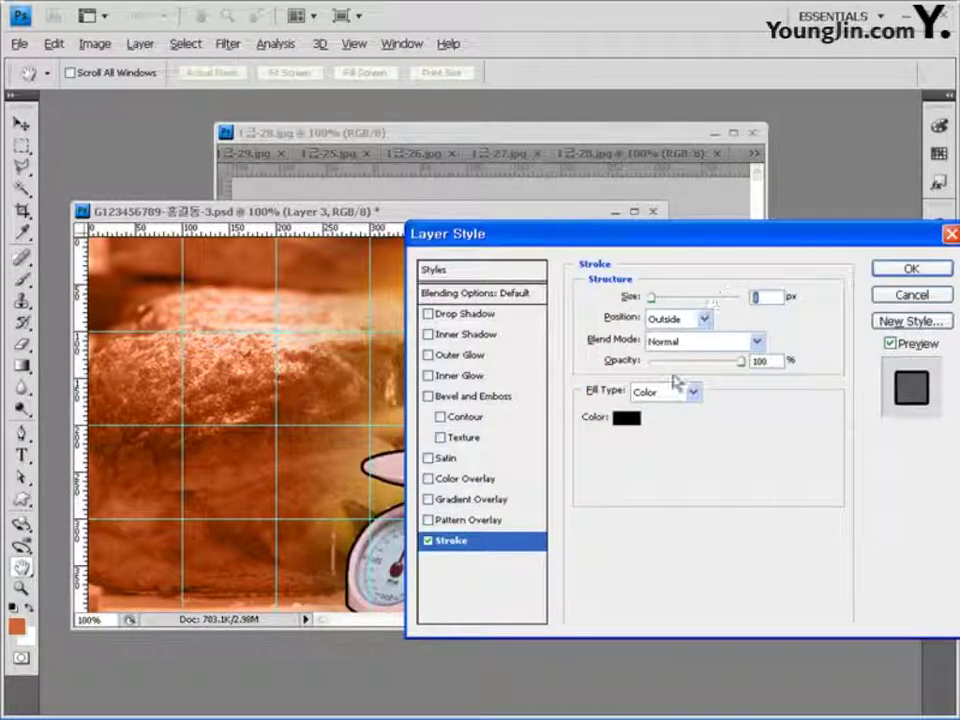
pyautogui.click(626, 418)
pyautogui.click(409, 320)
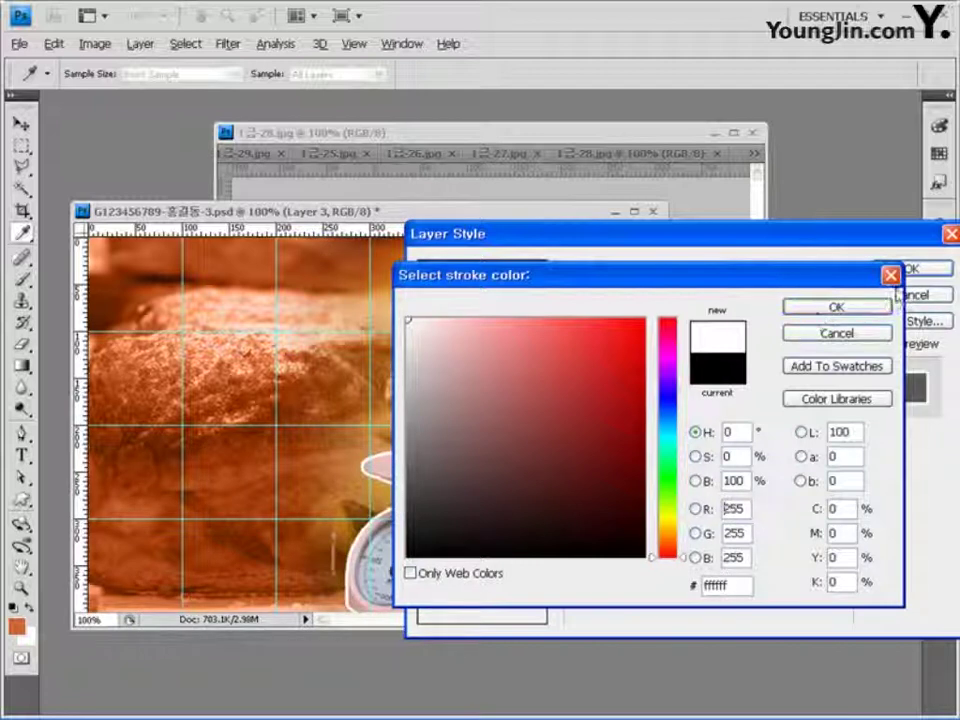
pyautogui.click(864, 307)
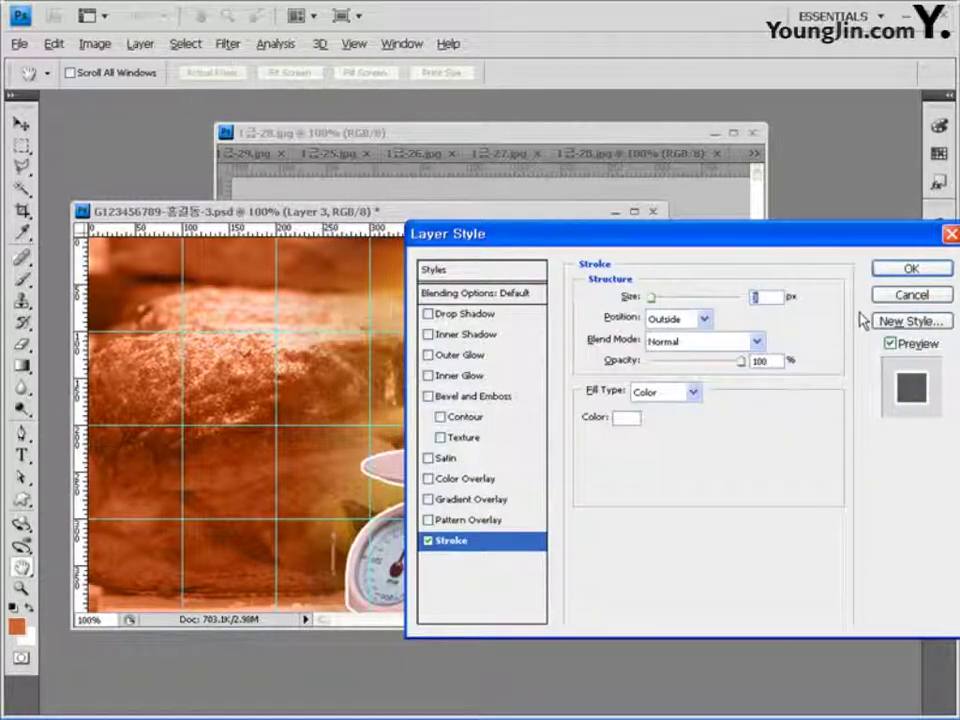
pyautogui.click(483, 399)
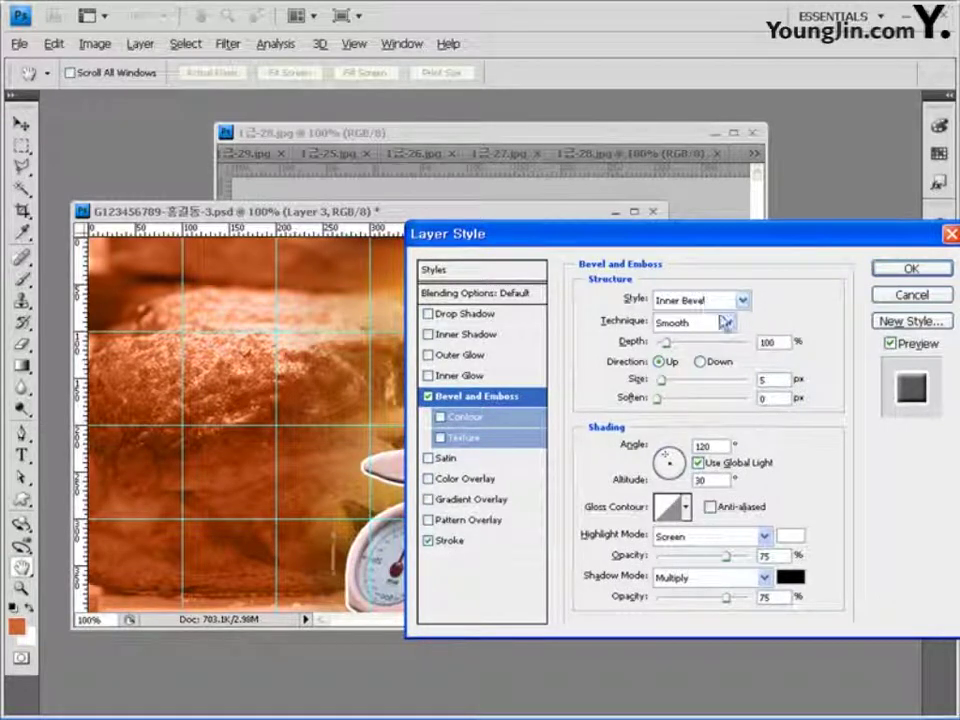
pyautogui.click(912, 270)
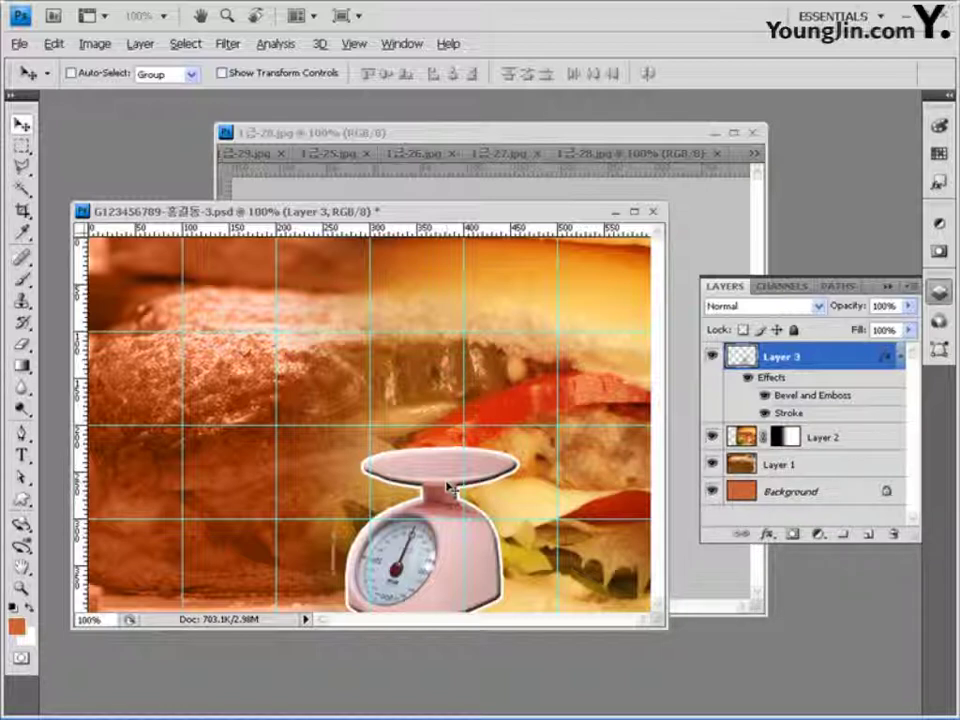
# In the 1급-29.jpg coffee cup image, start a Pen tool work path at the top rim and trace the cup's left side to the saucer.
pyautogui.click(247, 155)
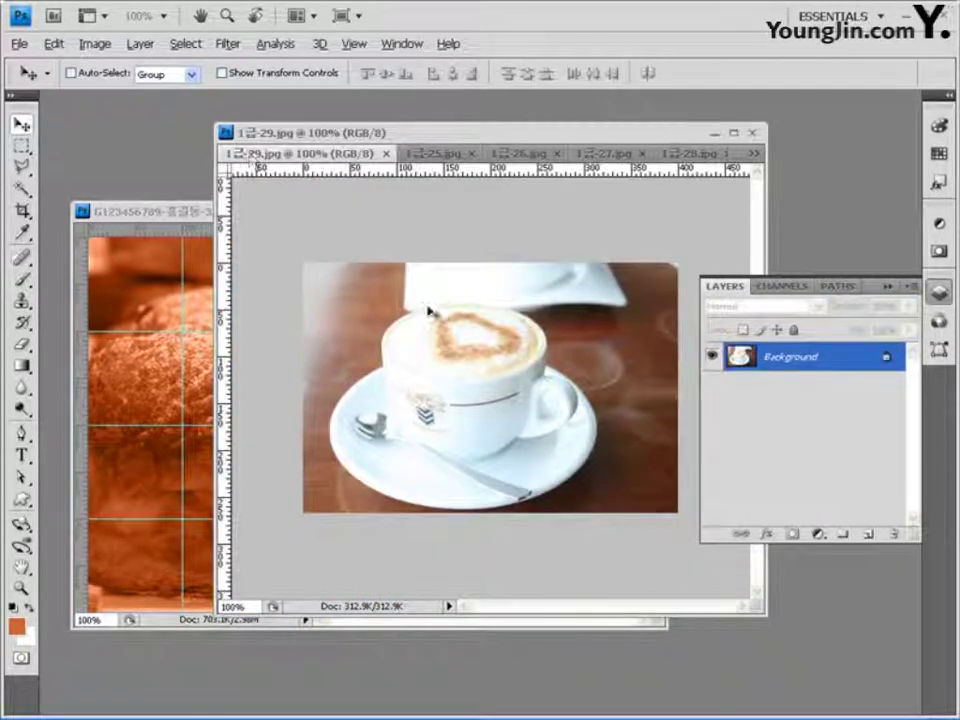
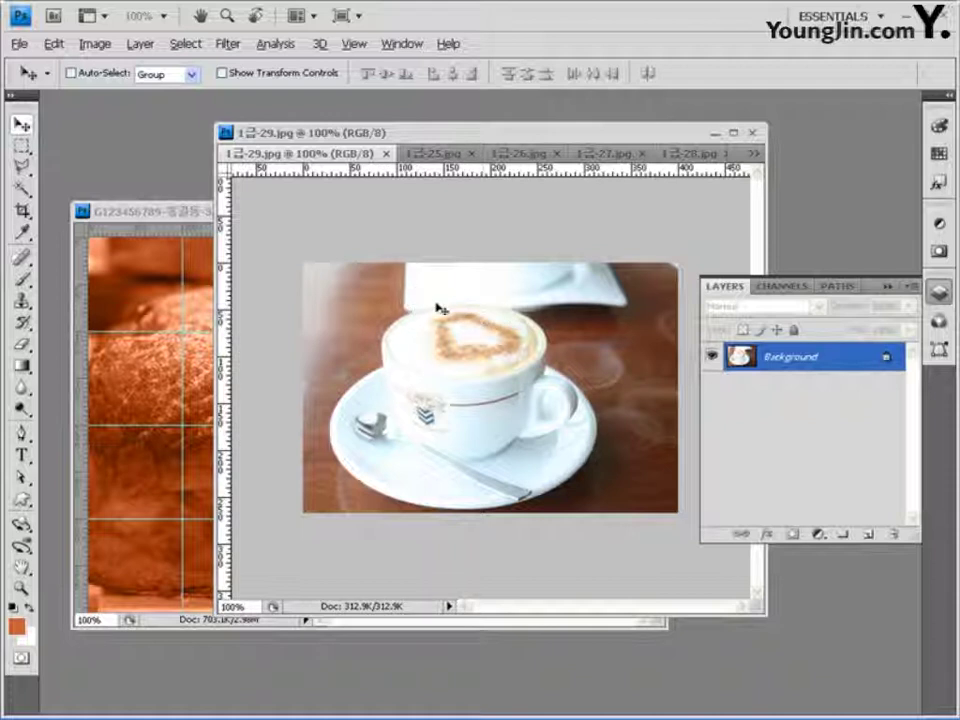
pyautogui.click(20, 433)
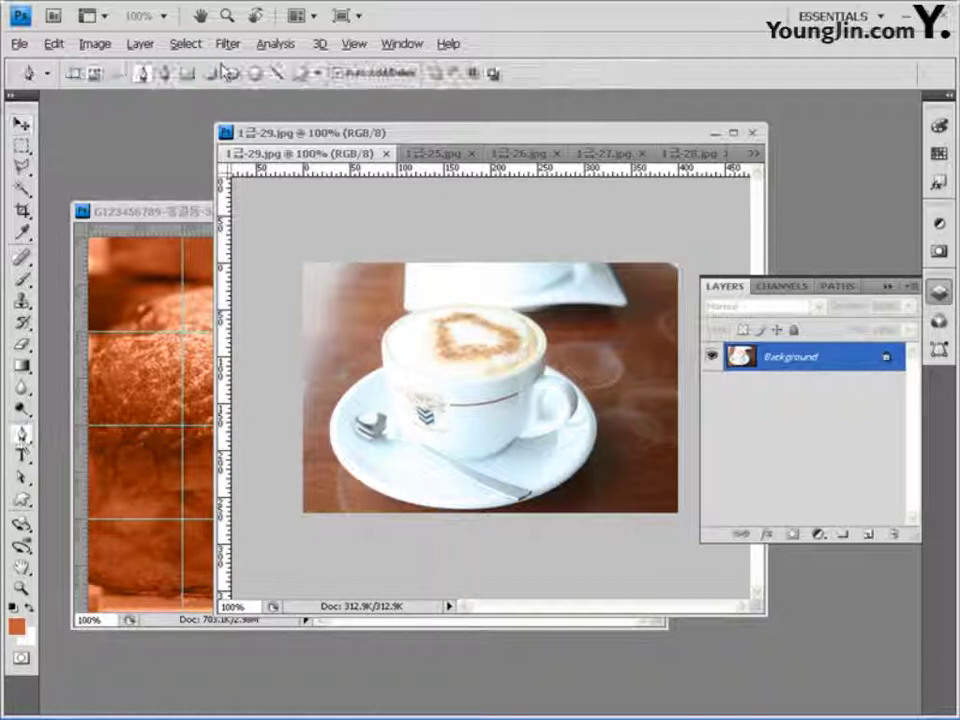
pyautogui.click(94, 74)
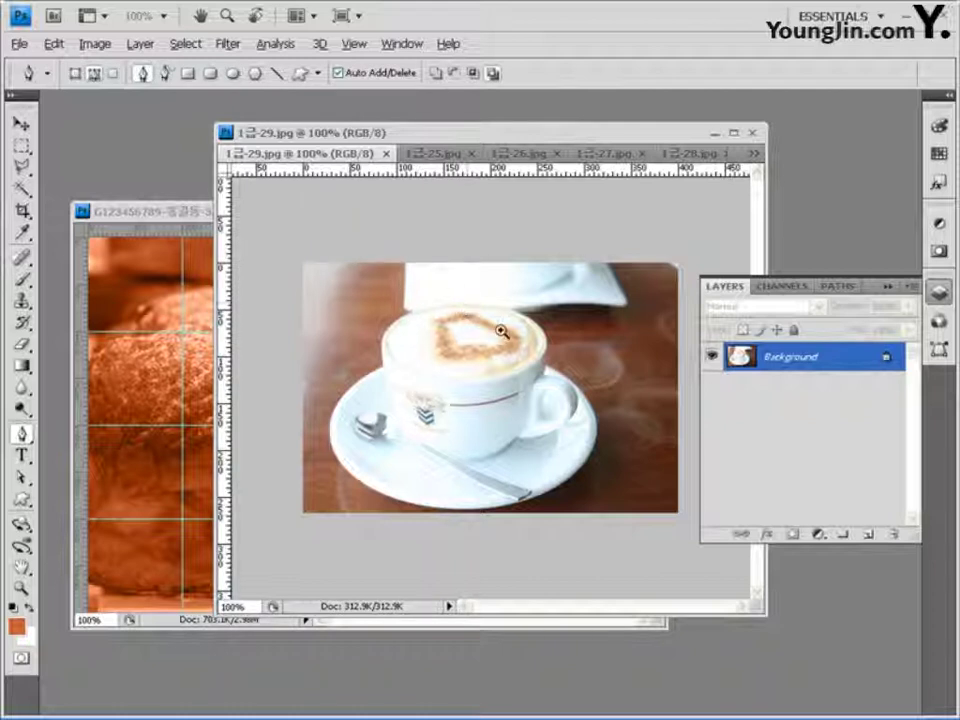
pyautogui.hotkey('ctrl', '+')
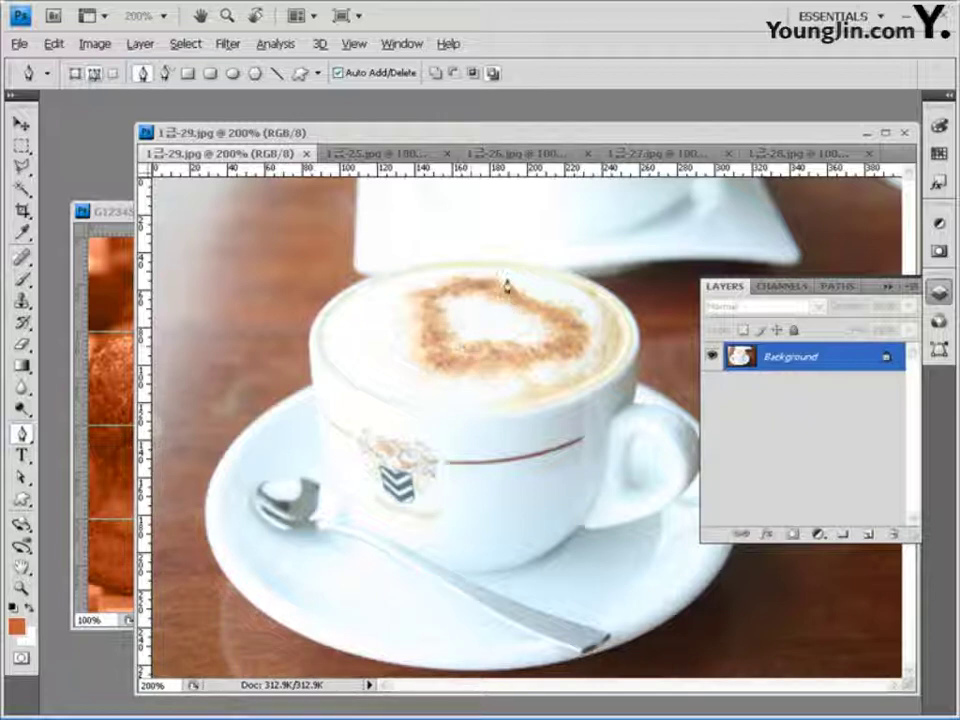
pyautogui.click(466, 259)
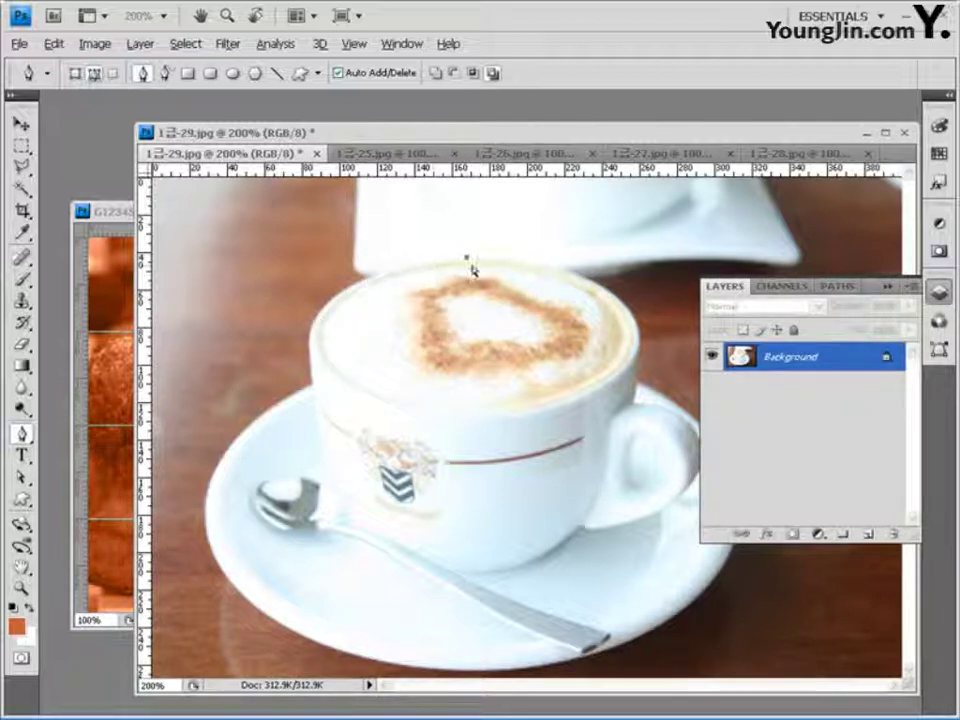
pyautogui.hotkey('ctrl', 'z')
pyautogui.moveTo(467, 259); pyautogui.dragTo(399, 257)
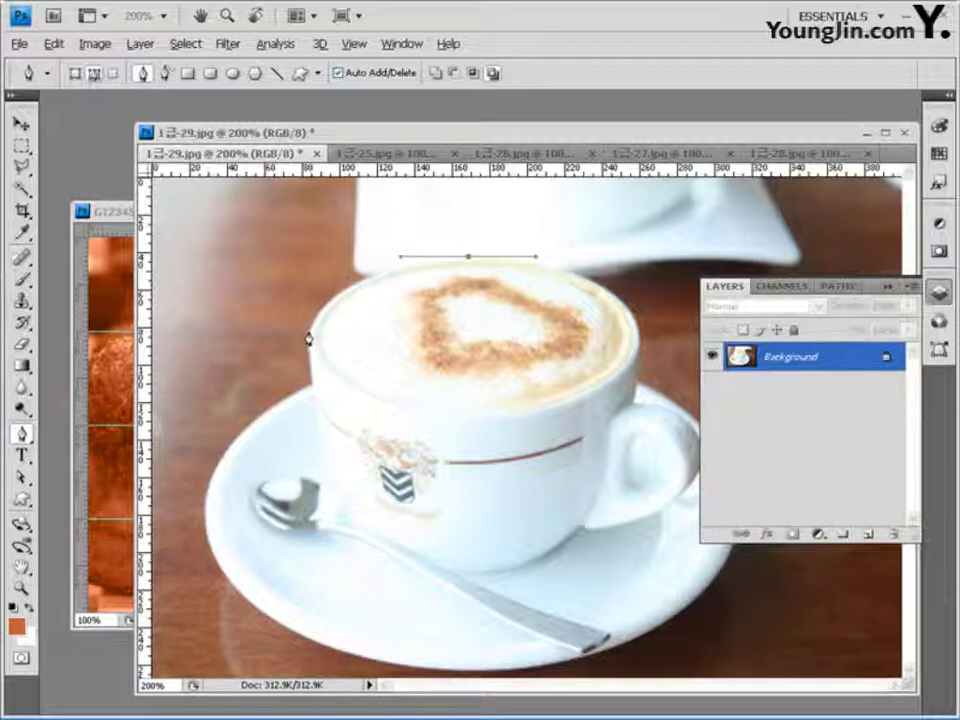
pyautogui.moveTo(309, 332); pyautogui.dragTo(296, 378)
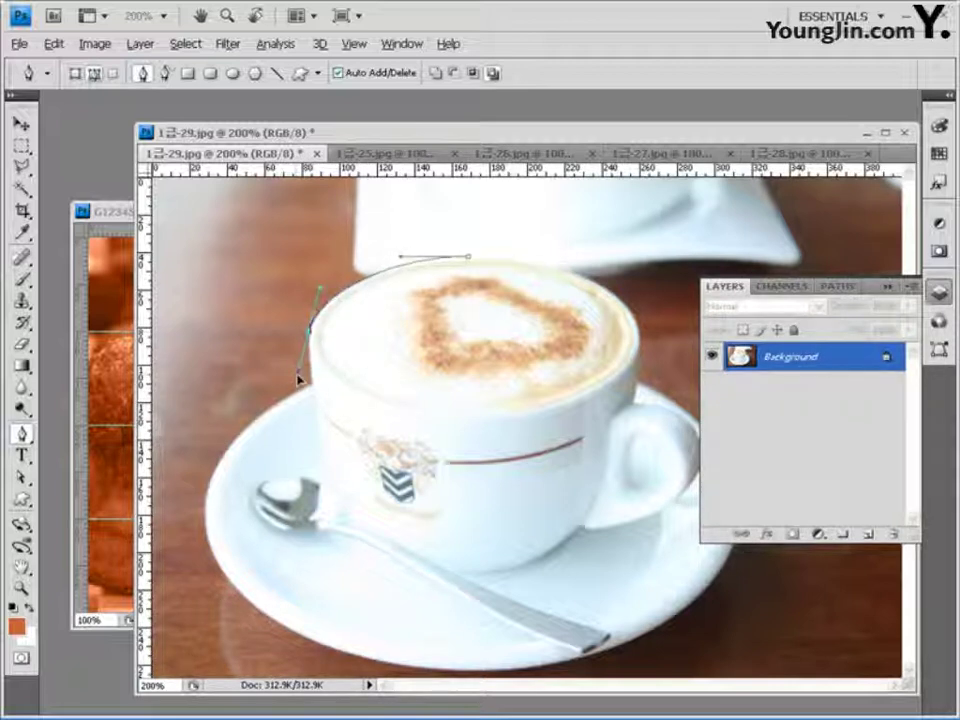
pyautogui.keyDown('alt'); pyautogui.click(310, 331); pyautogui.keyUp('alt')
pyautogui.click(311, 386)
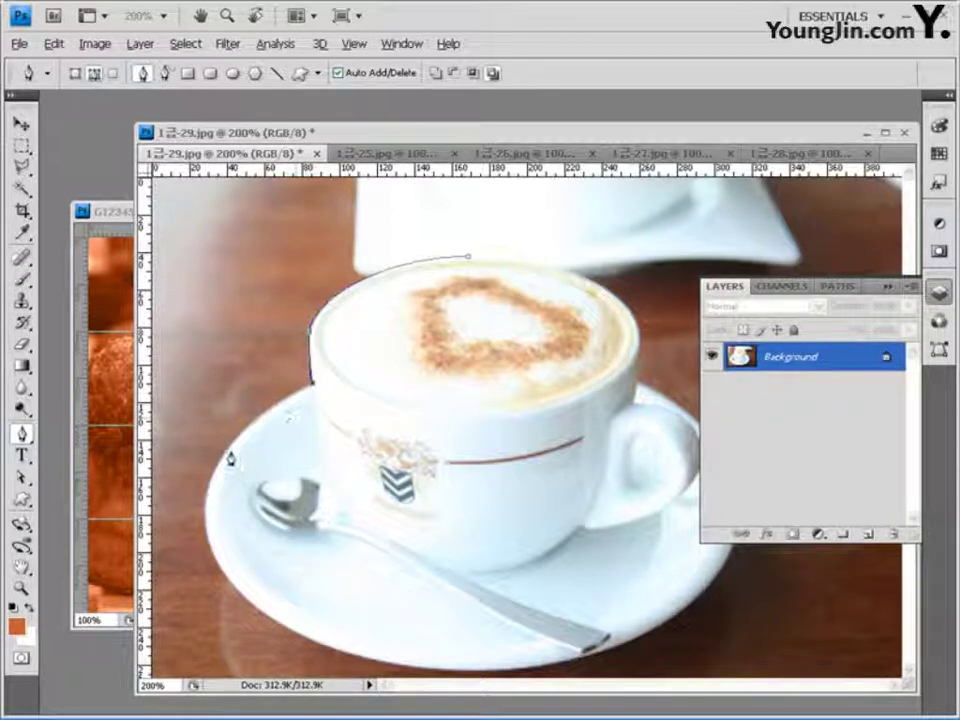
# Continue the path around the saucer's outer edge, along the bottom and up to where it meets the cup's right side.
pyautogui.moveTo(221, 459); pyautogui.dragTo(208, 488)
pyautogui.moveTo(259, 619); pyautogui.dragTo(338, 668)
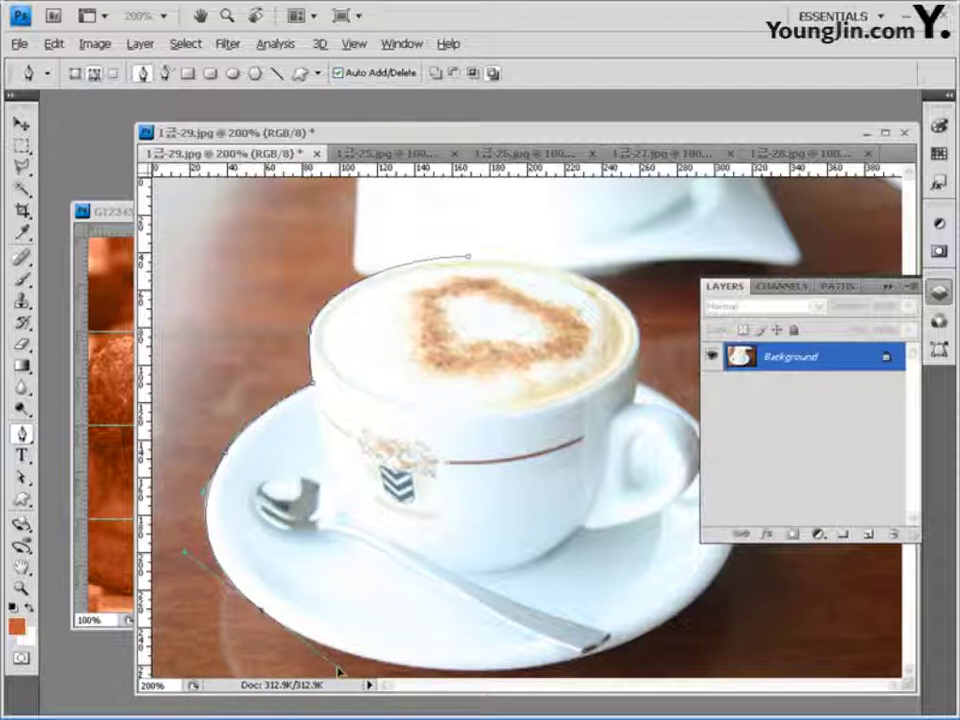
pyautogui.moveTo(502, 676); pyautogui.dragTo(574, 671)
pyautogui.moveTo(675, 145); pyautogui.dragTo(538, 145)
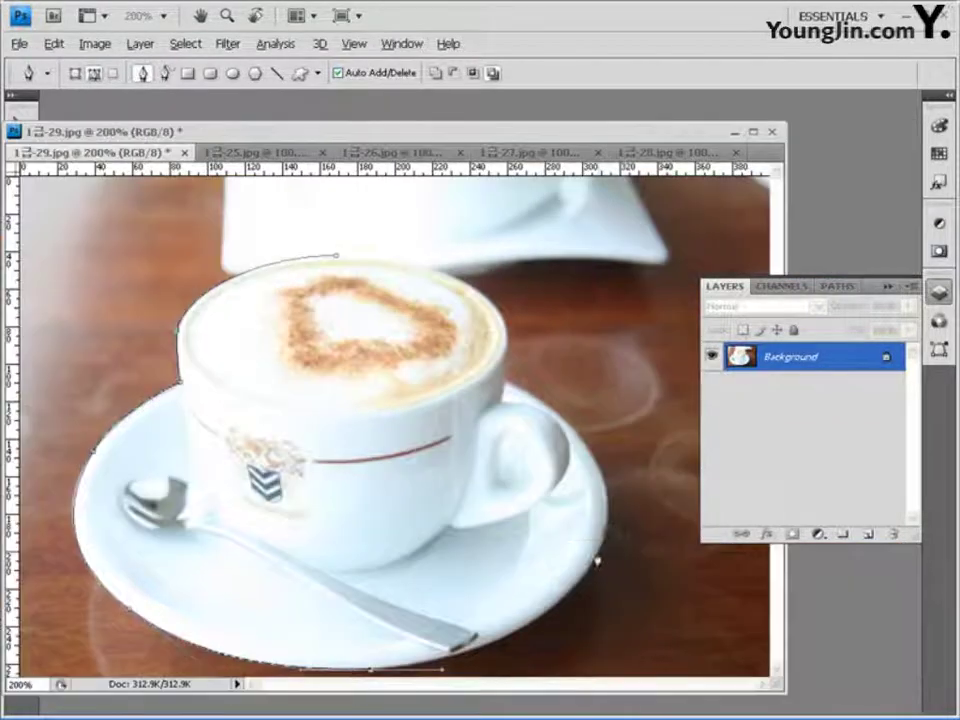
pyautogui.moveTo(597, 550); pyautogui.dragTo(632, 478)
pyautogui.moveTo(505, 382); pyautogui.dragTo(433, 350)
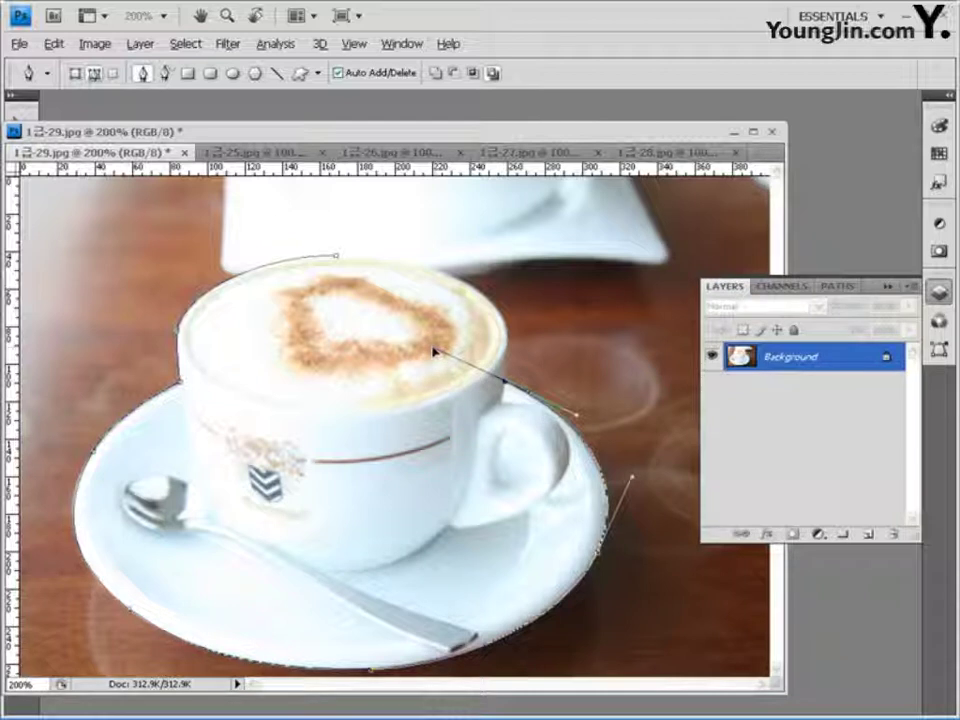
# Close the path at its starting point and curve the last segment along the cup's right rim.
pyautogui.click(335, 259)
pyautogui.moveTo(336, 259); pyautogui.dragTo(180, 254)
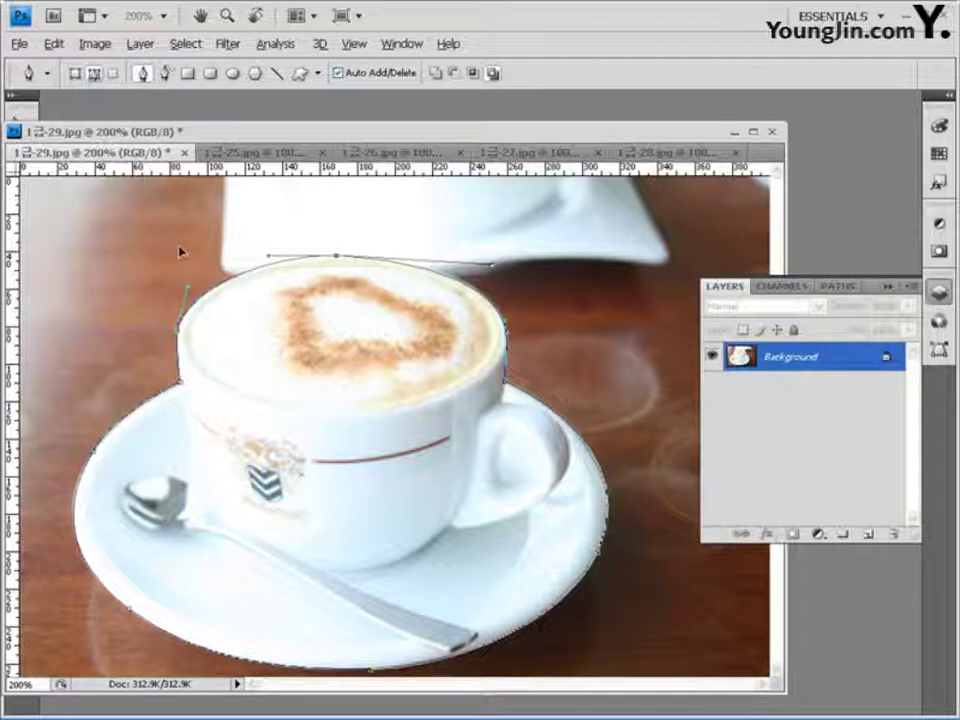
pyautogui.keyDown('ctrl'); pyautogui.click(242, 257); pyautogui.keyUp('ctrl')
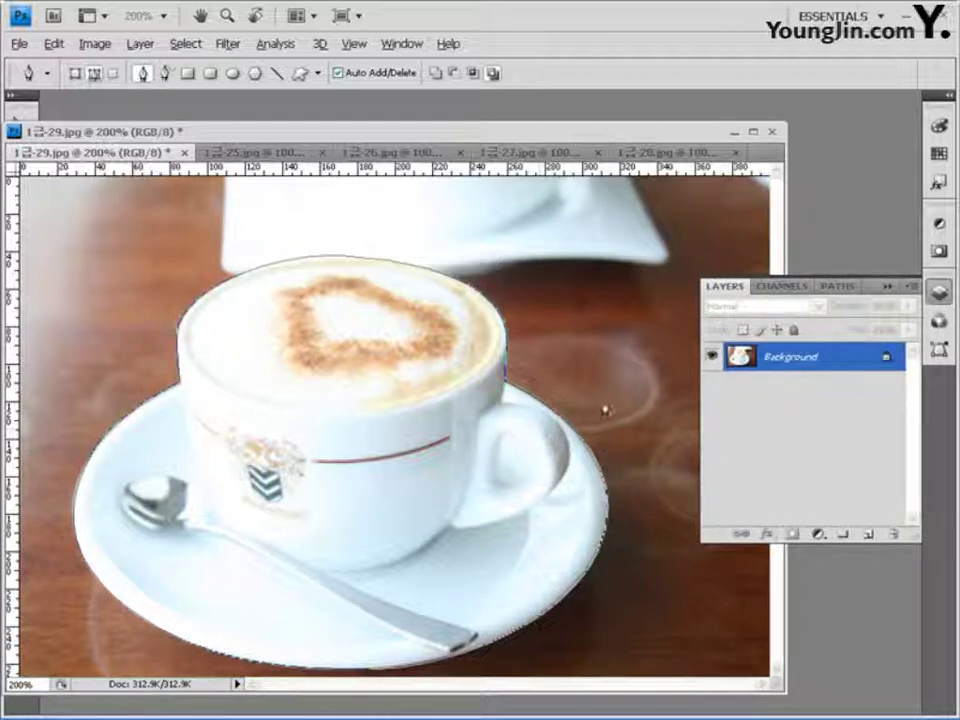
# Load the cup path as a selection, copy the cup and saucer, and paste them into the composite PSD.
pyautogui.click(840, 287)
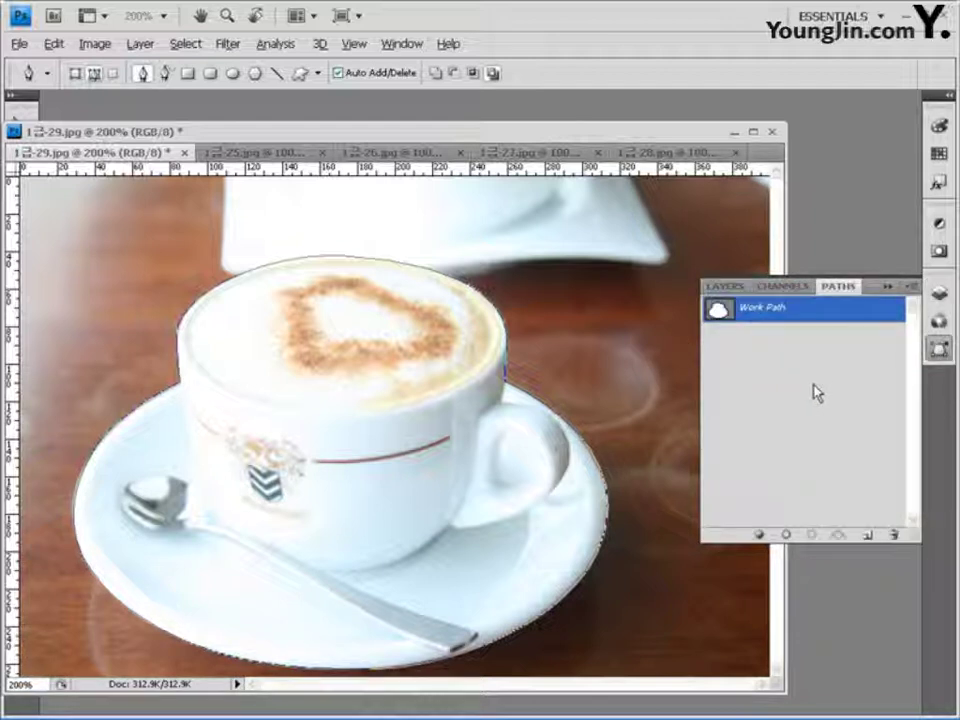
pyautogui.keyDown('ctrl'); pyautogui.click(719, 312); pyautogui.keyUp('ctrl')
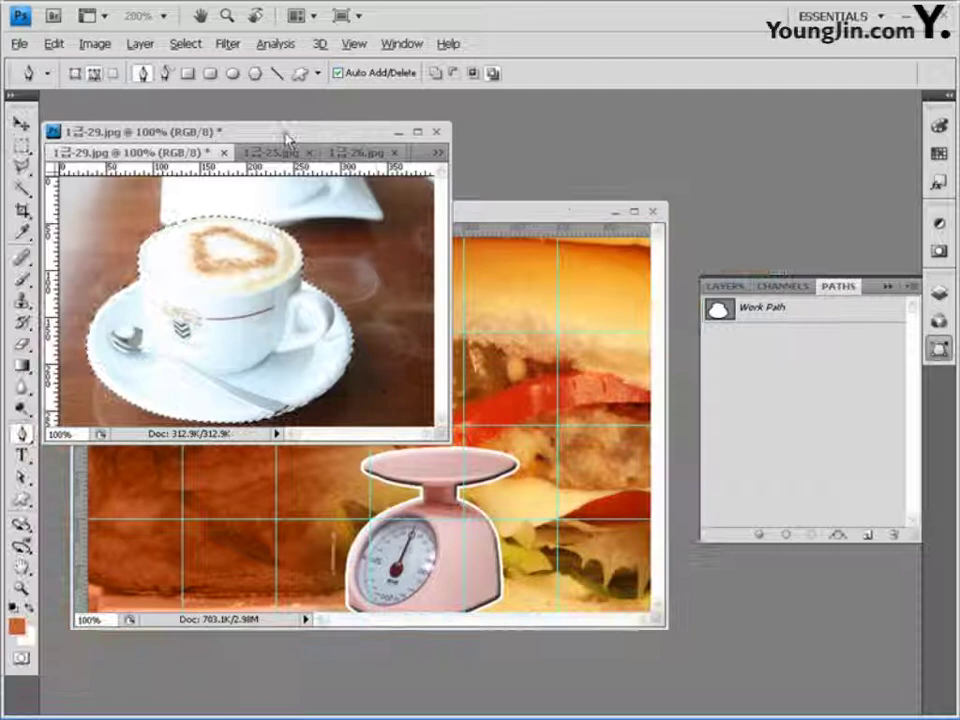
pyautogui.moveTo(285, 135); pyautogui.dragTo(731, 137)
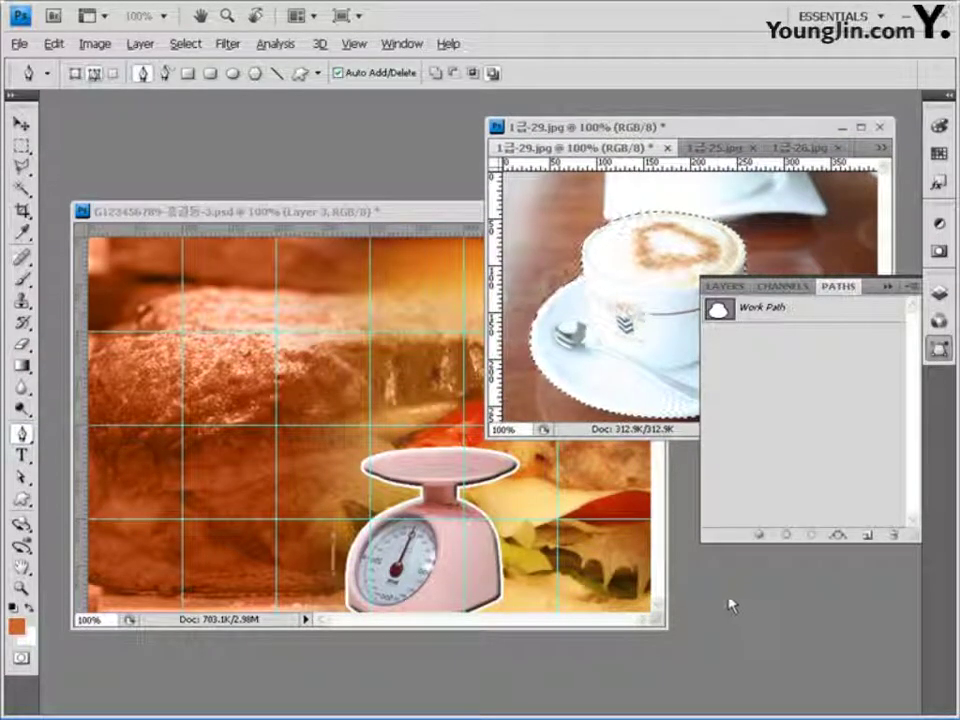
pyautogui.click(385, 212)
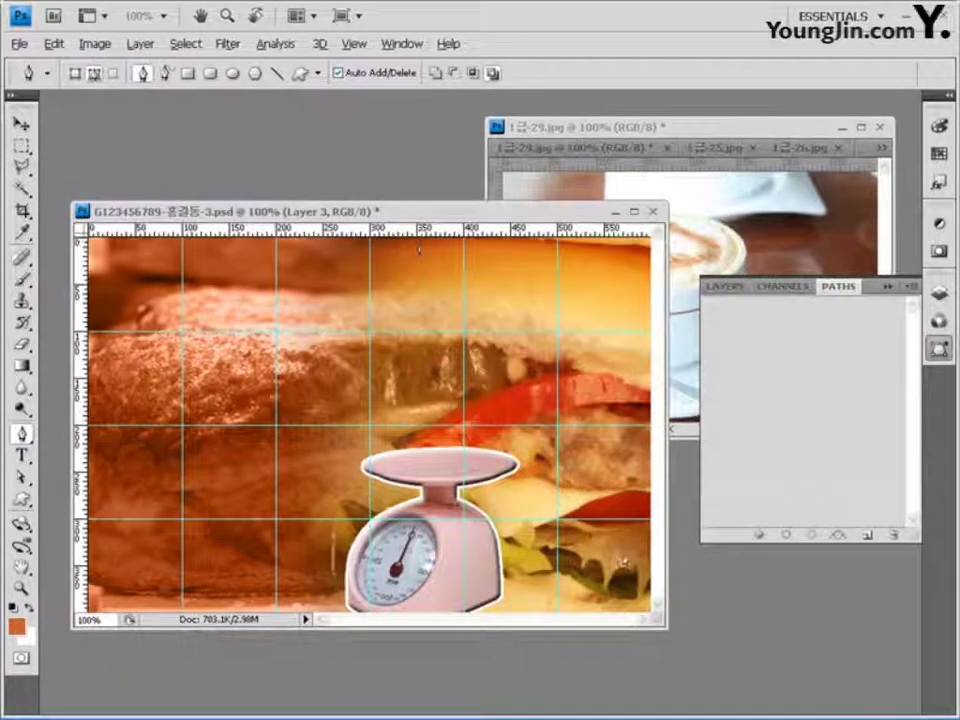
pyautogui.hotkey('ctrl', 'v')
# Shrink the pasted coffee cup proportionally to about 49% and place it on the kitchen scale's tray.
pyautogui.click(21, 121)
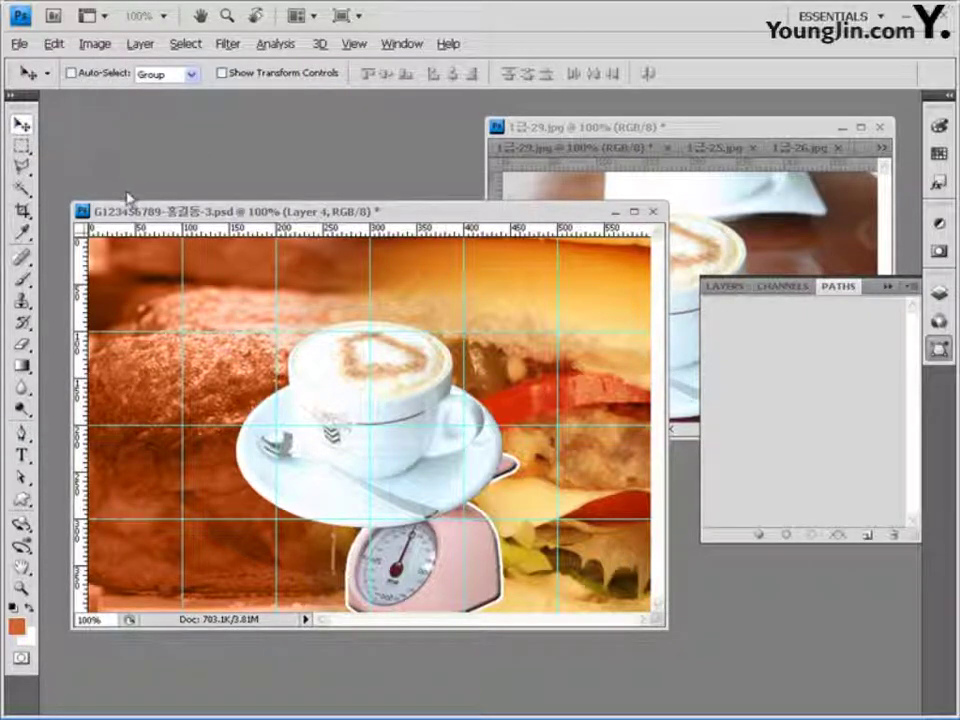
pyautogui.hotkey('ctrl', 't')
pyautogui.moveTo(236, 323); pyautogui.dragTo(435, 463)
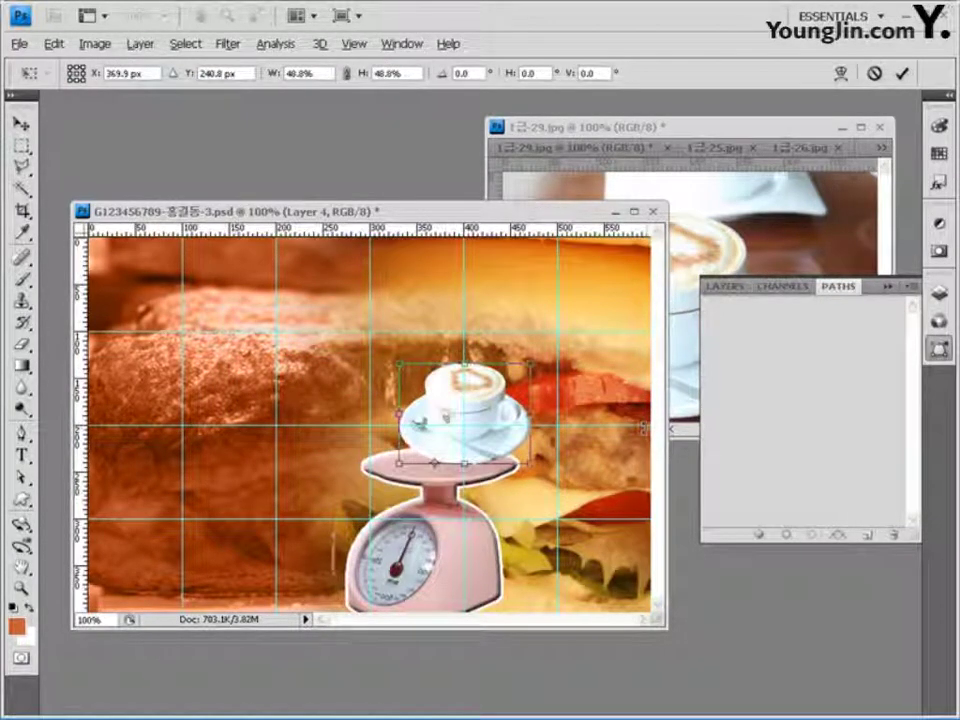
pyautogui.press('Return')
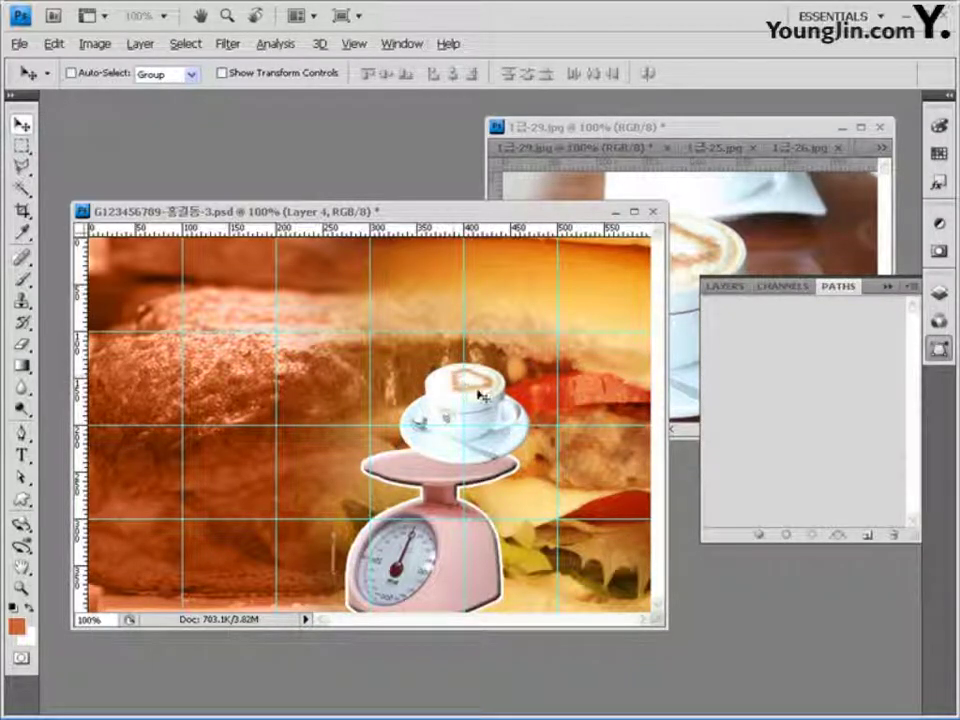
# Make an elliptical selection, with 0 px feather, around the coffee surface inside the cup's rim.
pyautogui.hotkey('ctrl', '+')
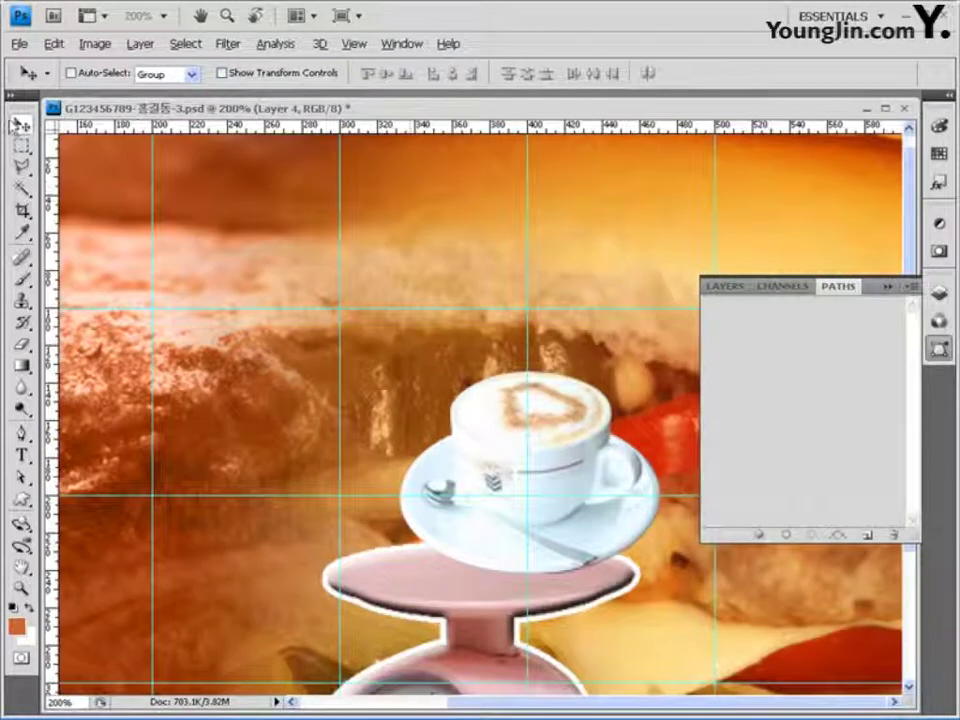
pyautogui.moveTo(21, 145); pyautogui.dragTo(75, 170)
pyautogui.hotkey('shift', 'm')
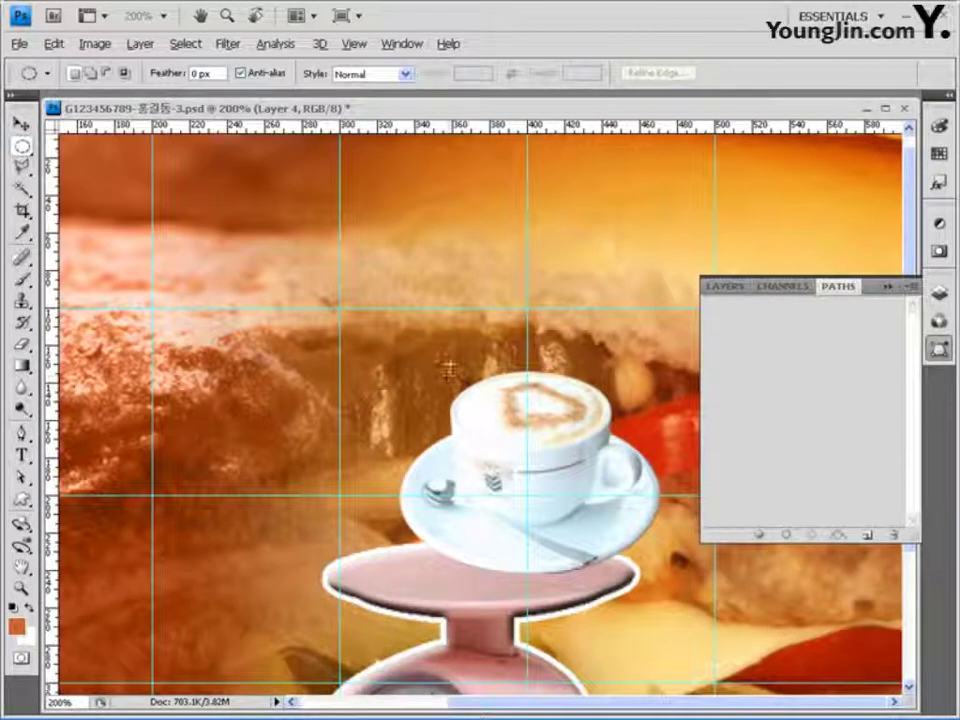
pyautogui.moveTo(452, 390); pyautogui.dragTo(597, 435)
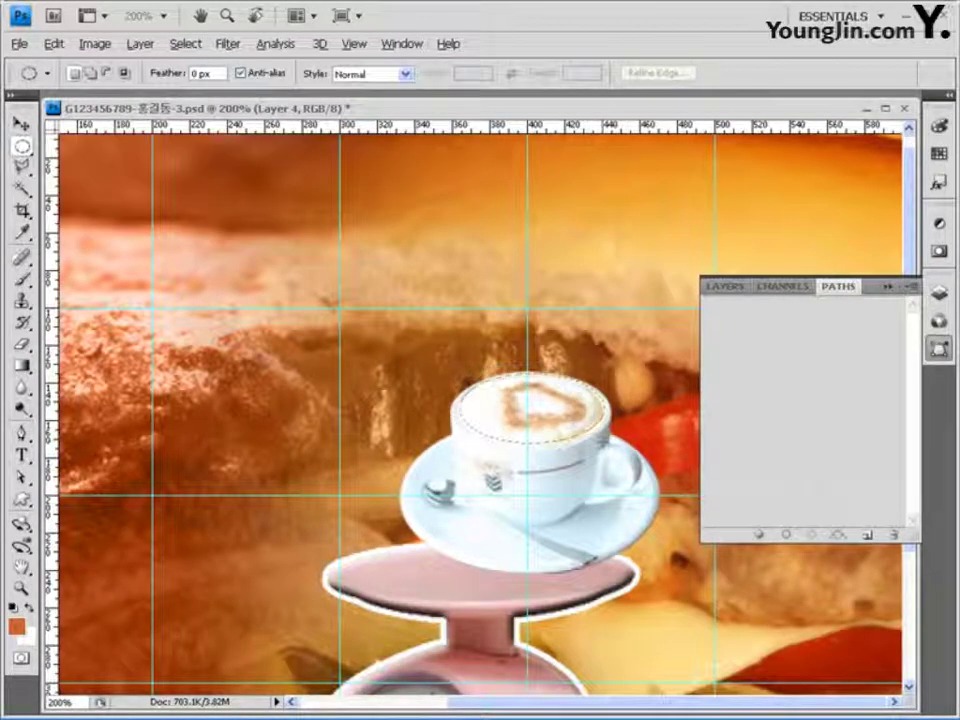
pyautogui.moveTo(597, 435); pyautogui.dragTo(597, 435)
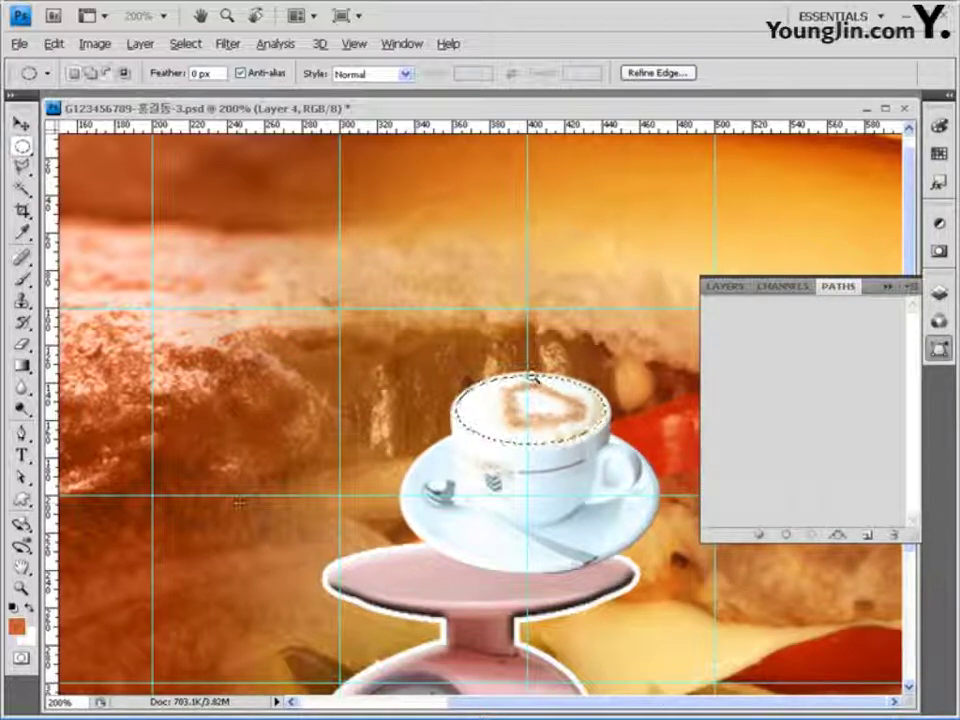
pyautogui.hotkey('ctrl', '1')
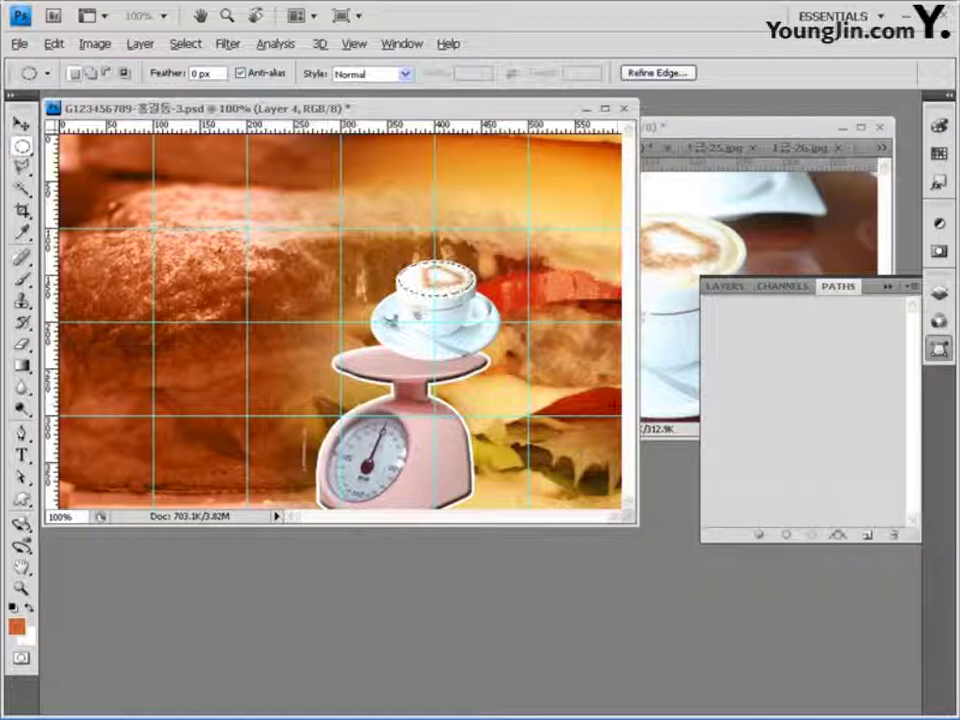
# Apply the Twirl distort filter with an angle of 900 degrees to the selected coffee surface.
pyautogui.click(229, 45)
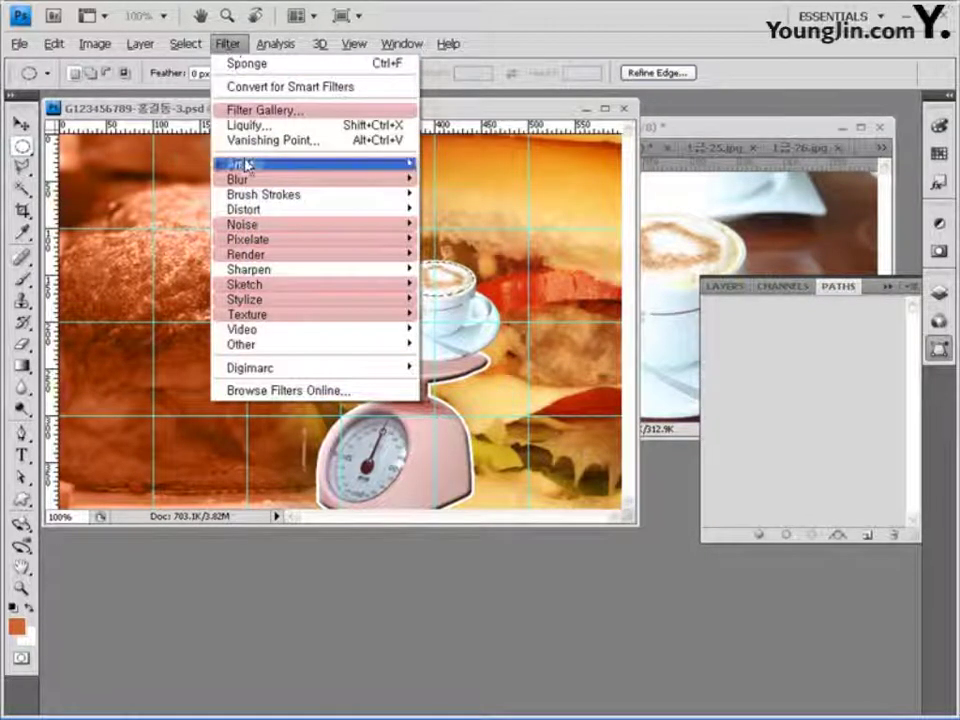
pyautogui.moveTo(284, 215)
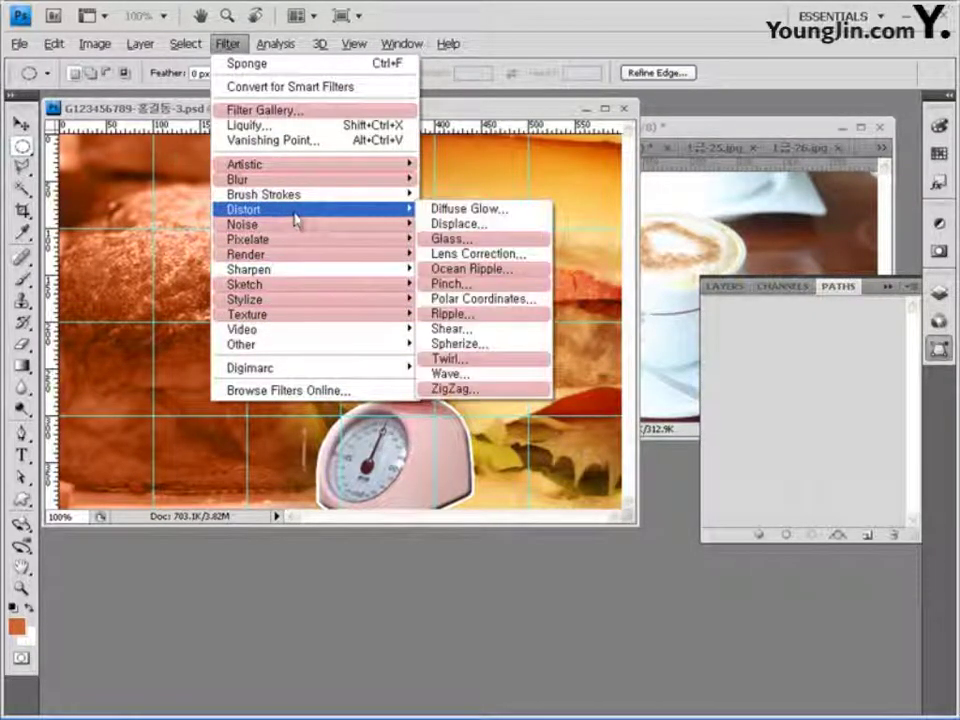
pyautogui.click(476, 369)
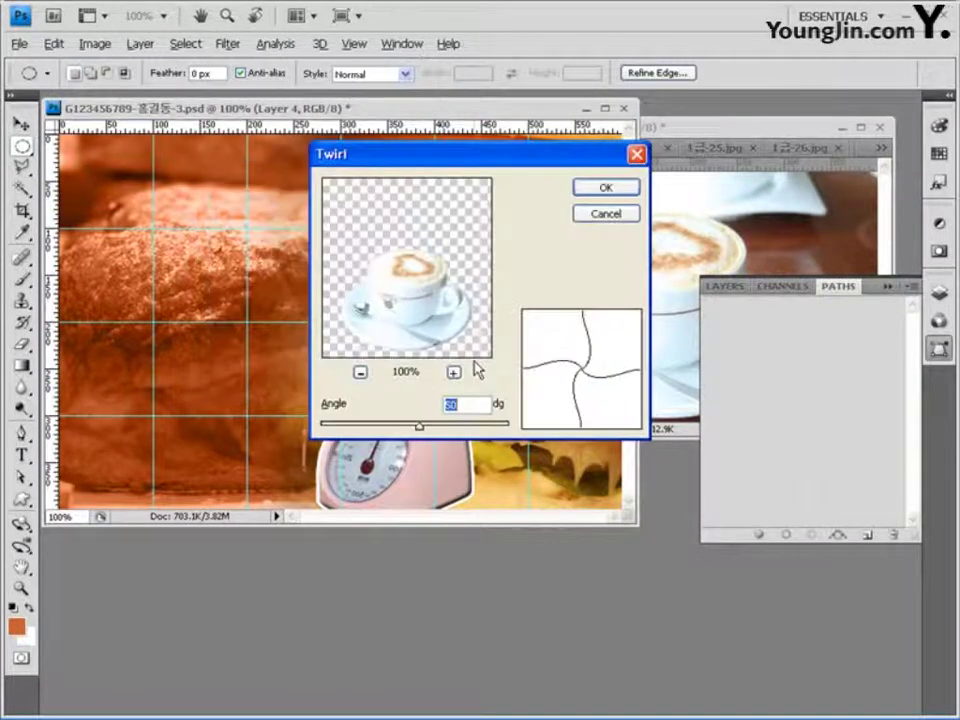
pyautogui.write('900')
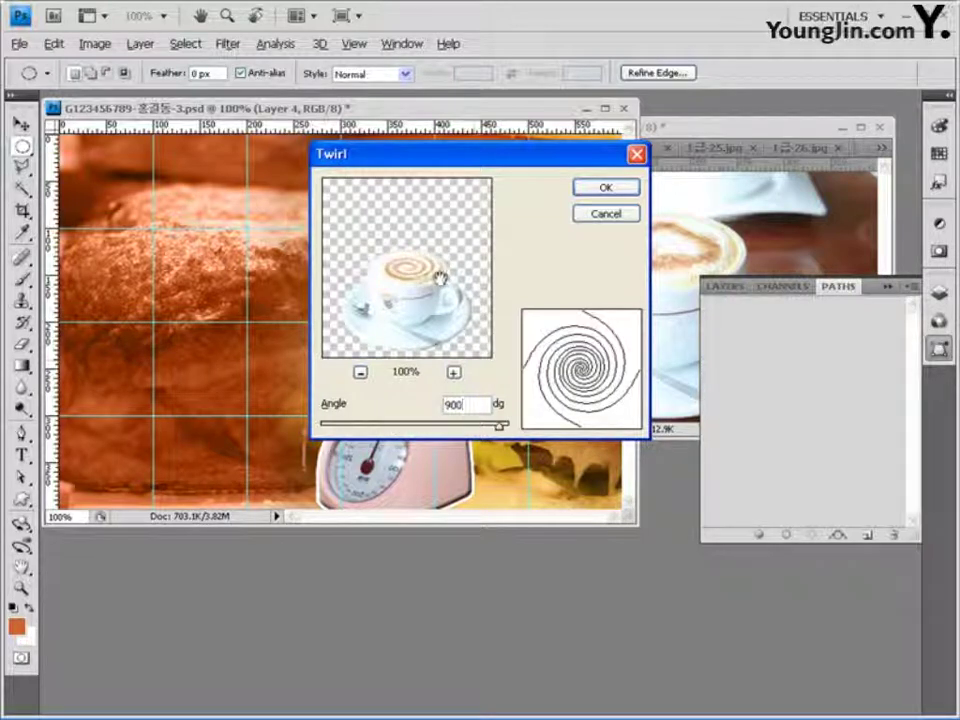
pyautogui.click(606, 189)
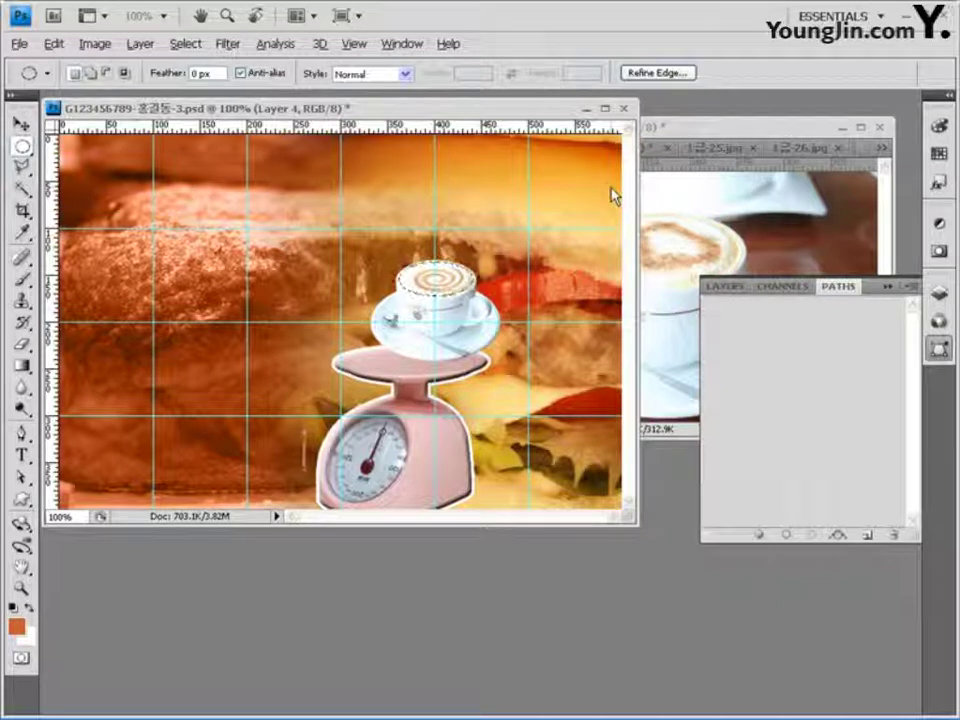
# Clear the selection and move the coffee cup layer beneath the kitchen scale layer.
pyautogui.hotkey('ctrl', 'd')
pyautogui.press('F7')
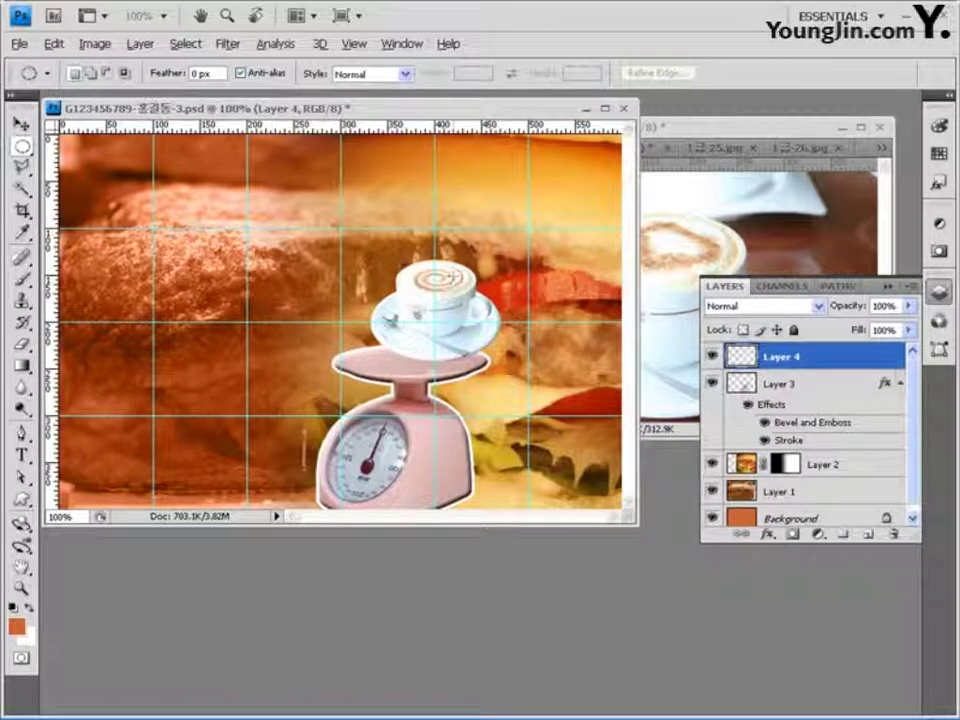
pyautogui.moveTo(803, 366)
pyautogui.mouseDown()
pyautogui.moveTo(827, 369)
pyautogui.moveTo(826, 458)
pyautogui.mouseUp()
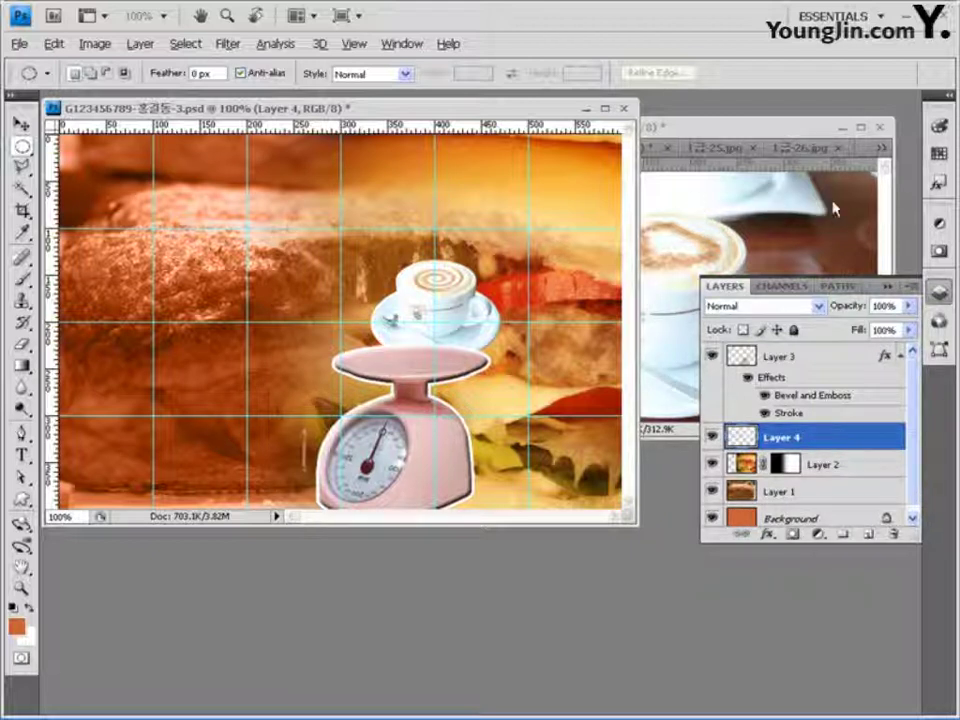
# Bring up the apples and bananas image 1급-27.jpg and arrange it in a separate window from the composite document.
pyautogui.click(754, 130)
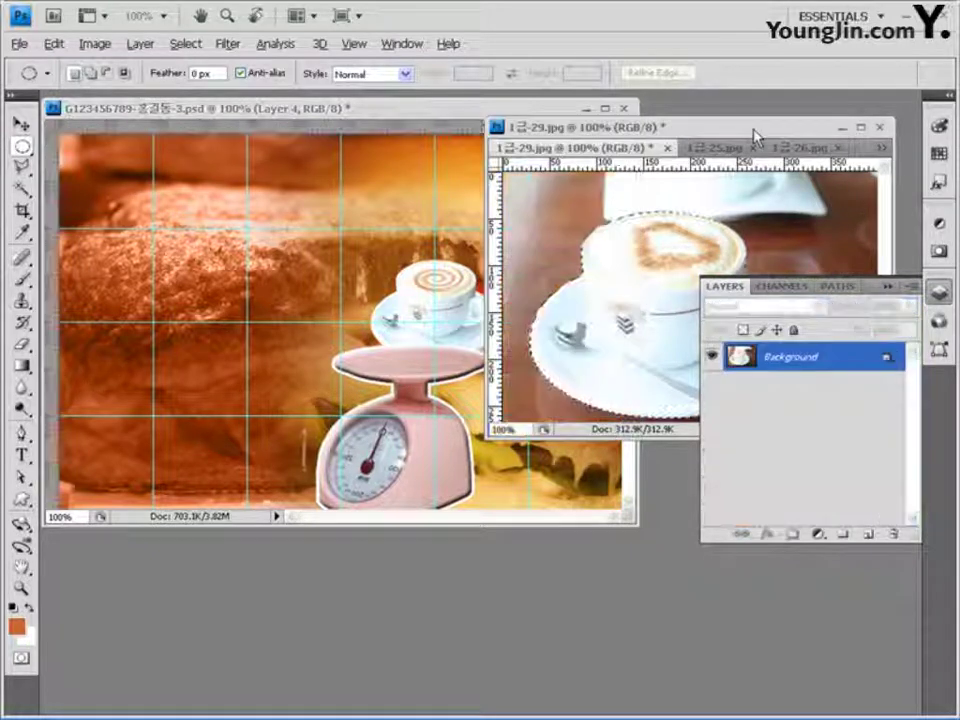
pyautogui.click(882, 148)
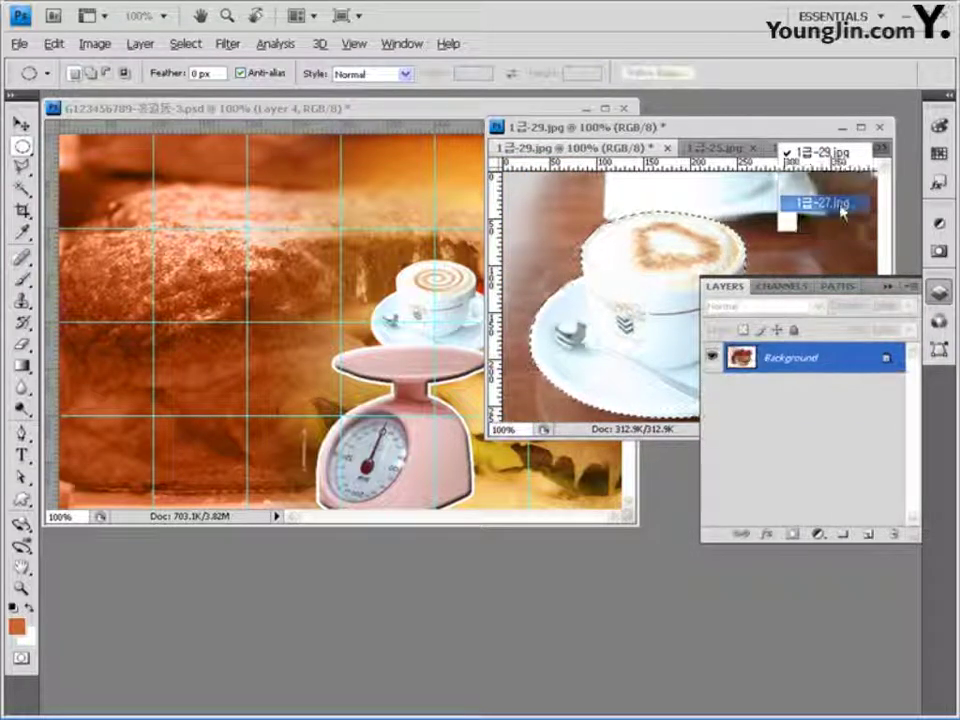
pyautogui.click(835, 204)
pyautogui.moveTo(683, 137); pyautogui.dragTo(430, 131)
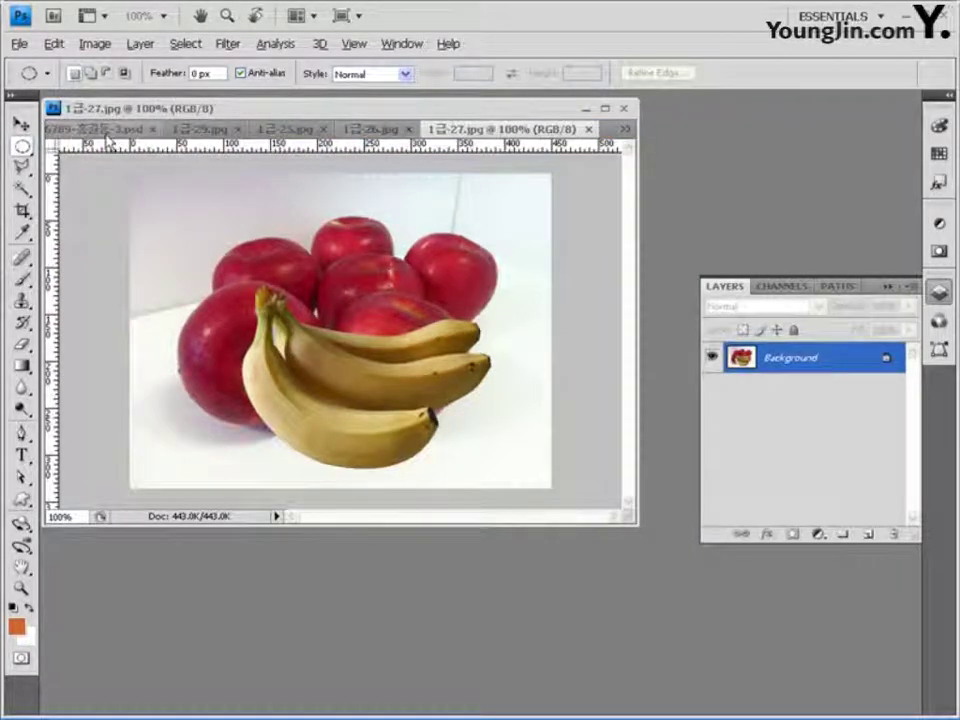
pyautogui.moveTo(92, 129); pyautogui.dragTo(135, 322)
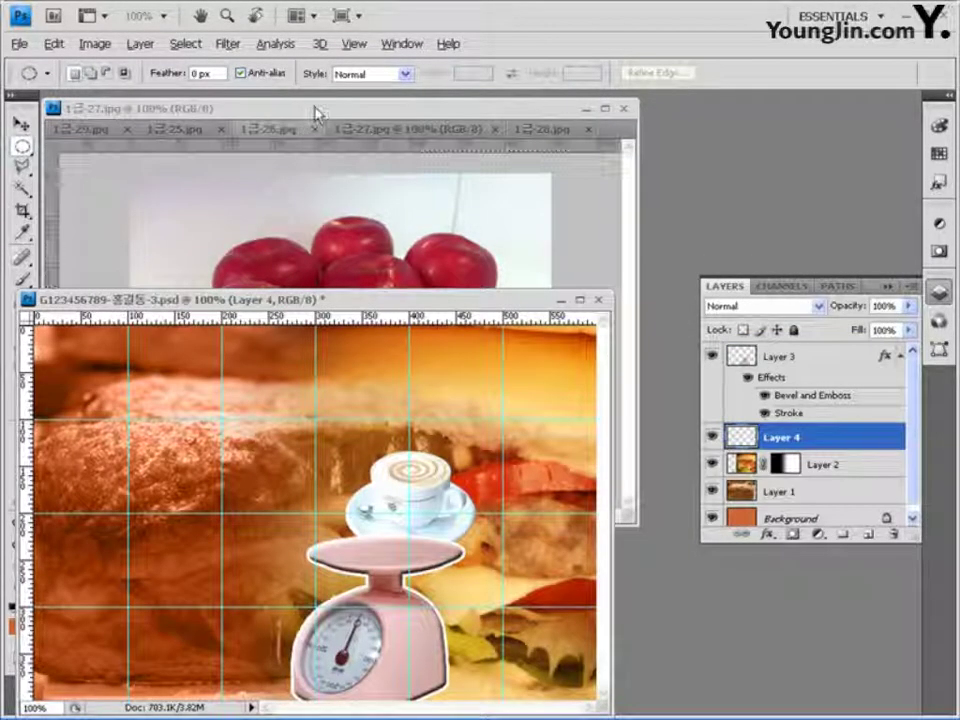
pyautogui.moveTo(317, 111); pyautogui.dragTo(422, 142)
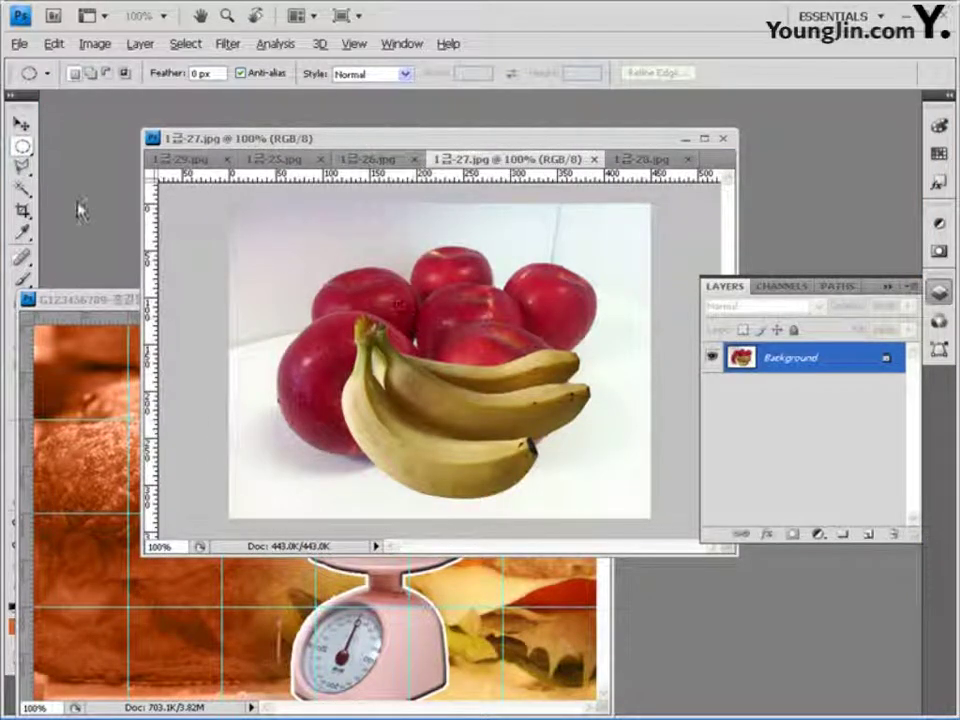
# Select the banana bunch in 1급-27.jpg by tracing its outline with the Magnetic Lasso tool at 0 px feather.
pyautogui.click(21, 166)
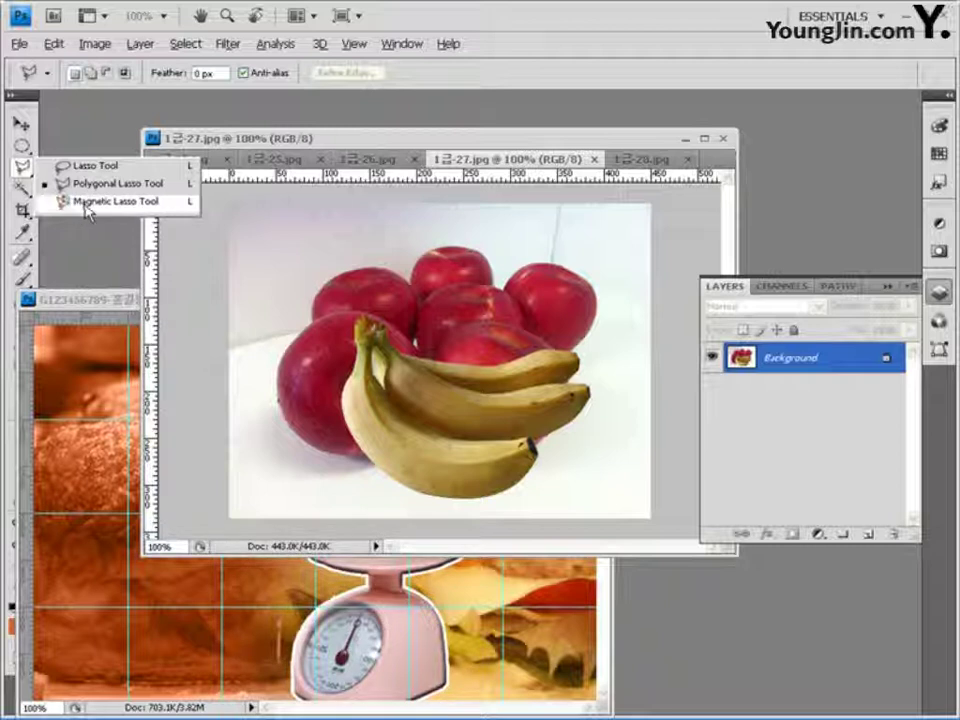
pyautogui.click(88, 206)
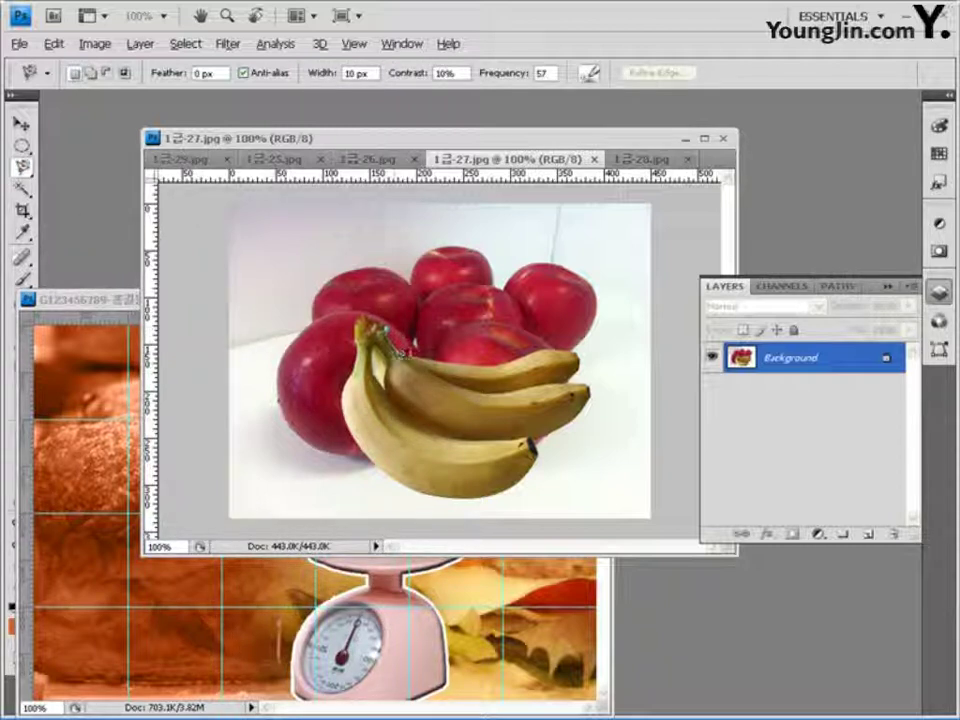
pyautogui.click(386, 330)
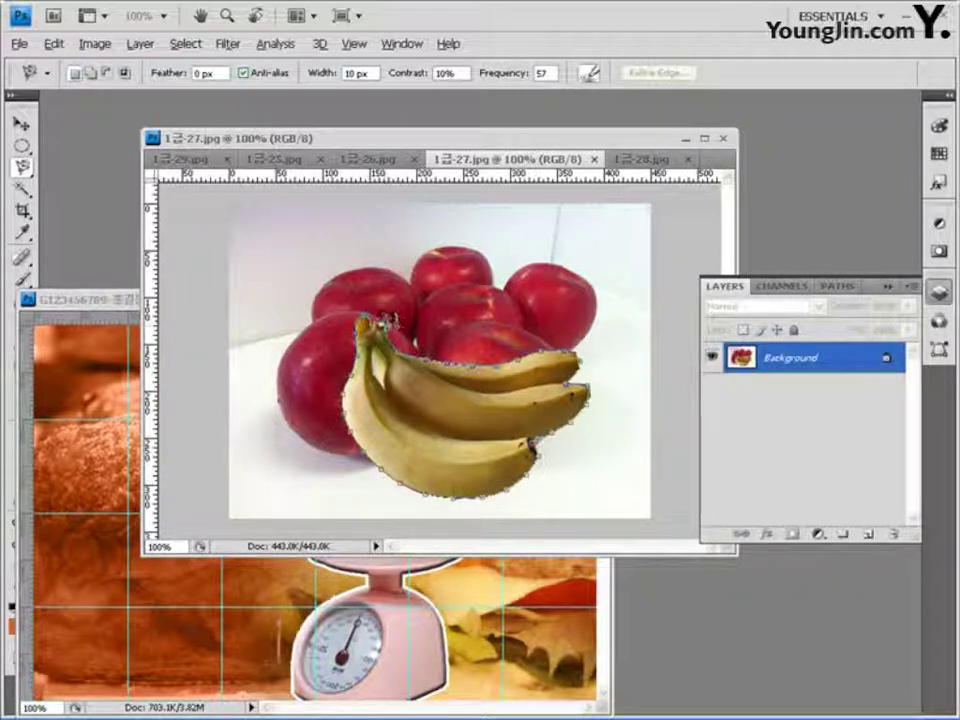
pyautogui.click(358, 318)
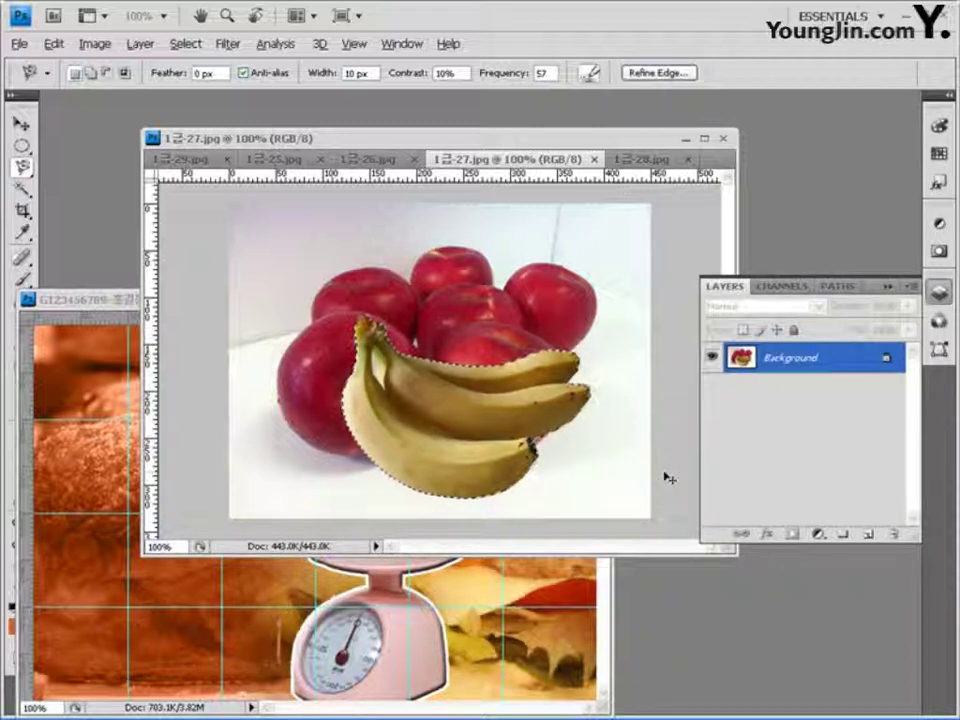
# Copy the selected bananas into the composite document, pasting them above the kitchen scale layer.
pyautogui.click(122, 306)
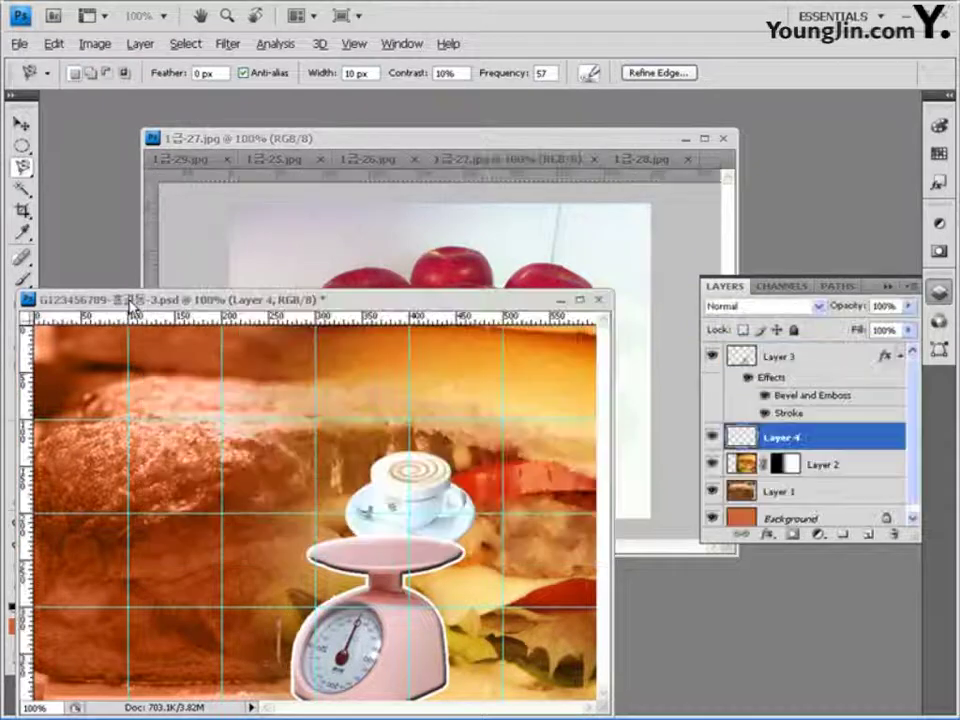
pyautogui.moveTo(437, 303); pyautogui.dragTo(491, 232)
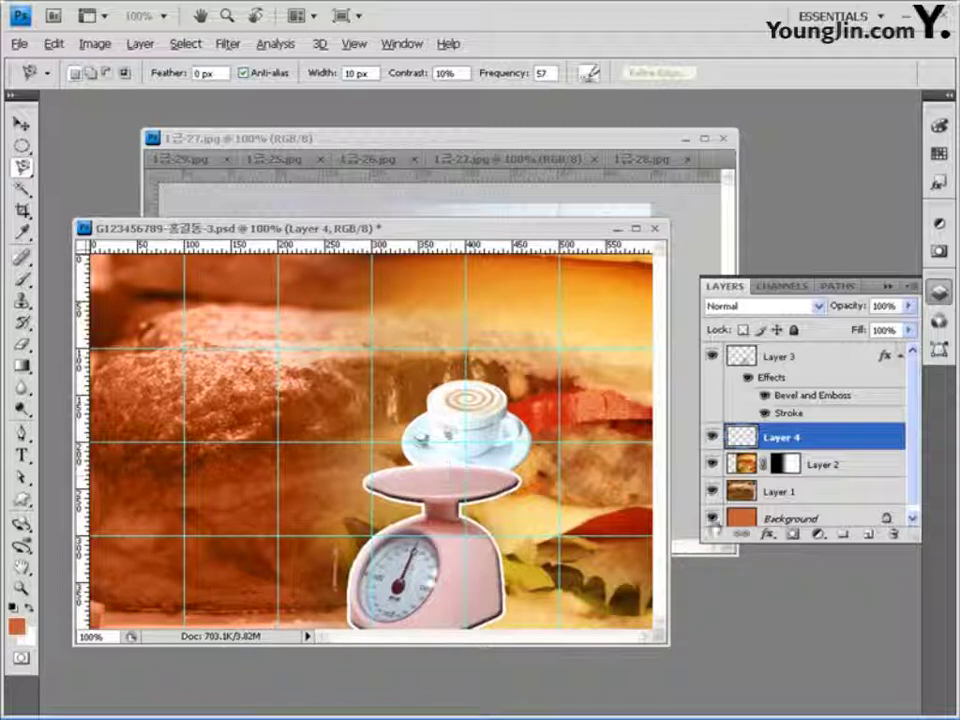
pyautogui.click(798, 360)
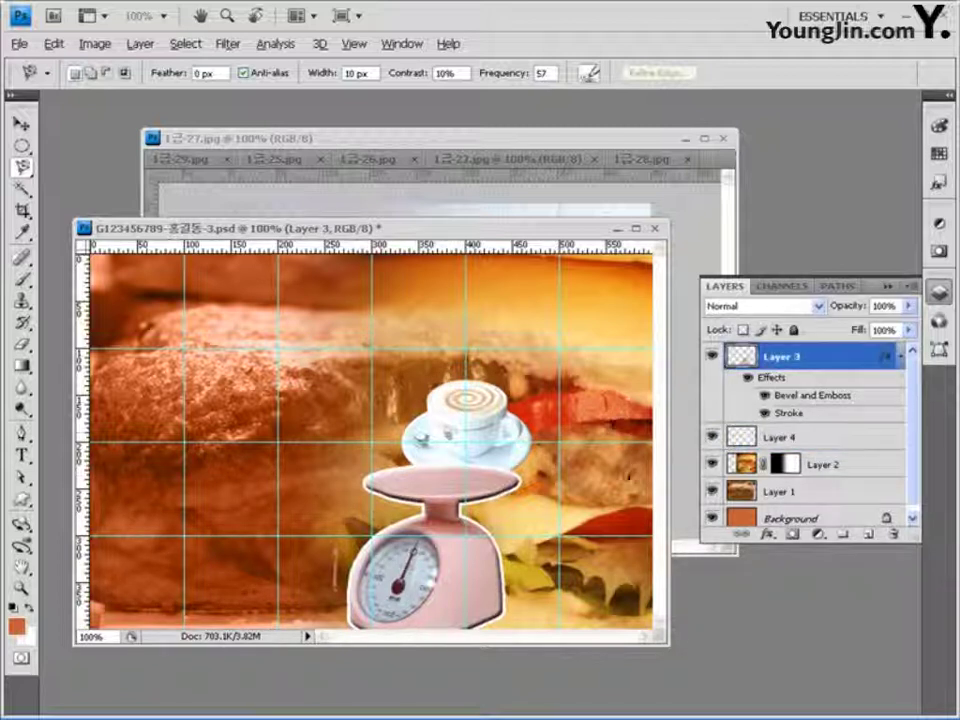
pyautogui.hotkey('ctrl', 'v')
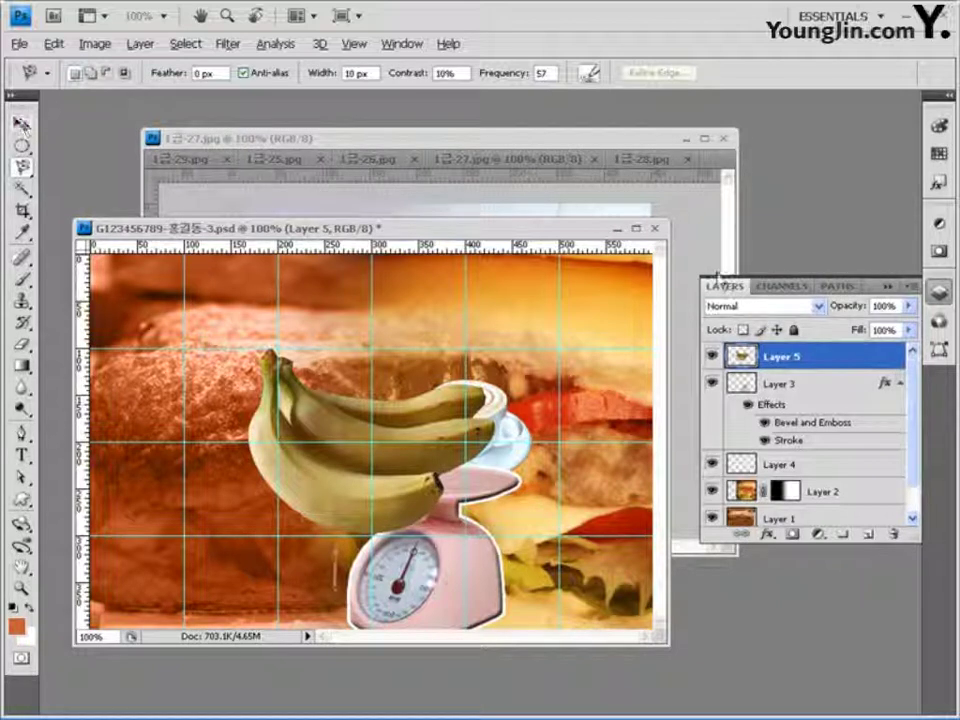
# Shrink the bananas proportionally to about 53.5%, rotate them about 25 degrees clockwise and place them on the scale's tray before the cup.
pyautogui.hotkey('ctrl', 't')
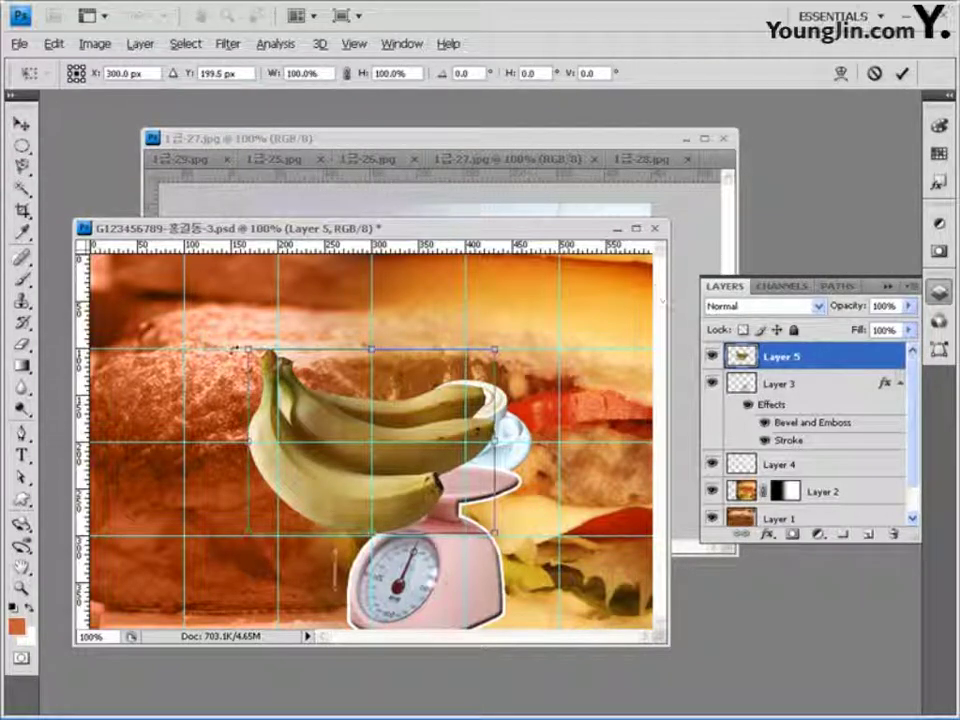
pyautogui.moveTo(244, 348); pyautogui.dragTo(387, 393)
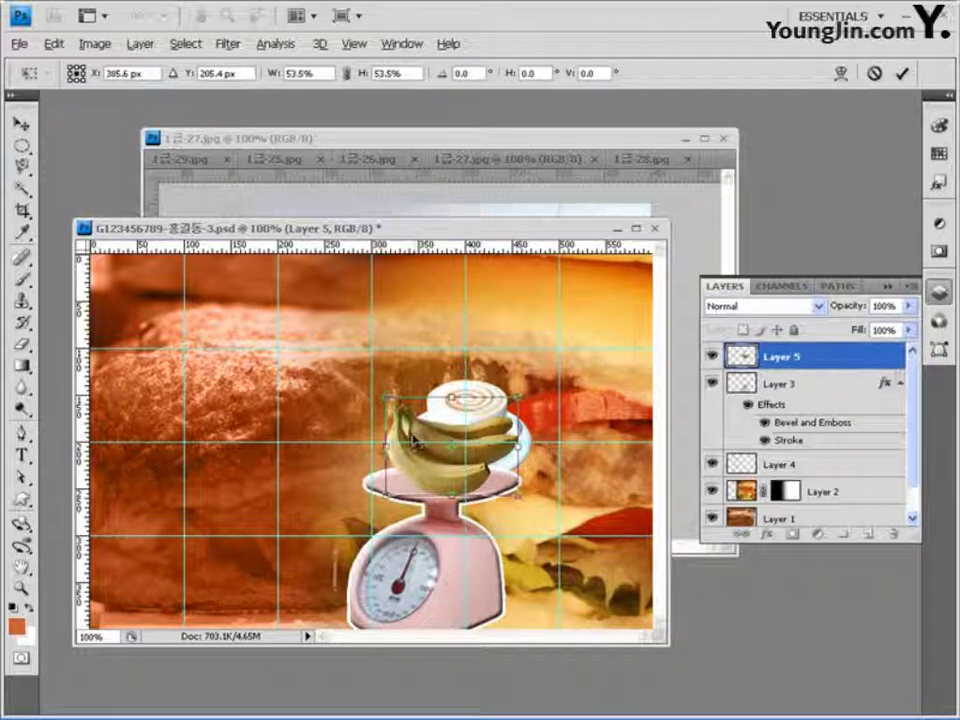
pyautogui.moveTo(532, 381); pyautogui.dragTo(533, 428)
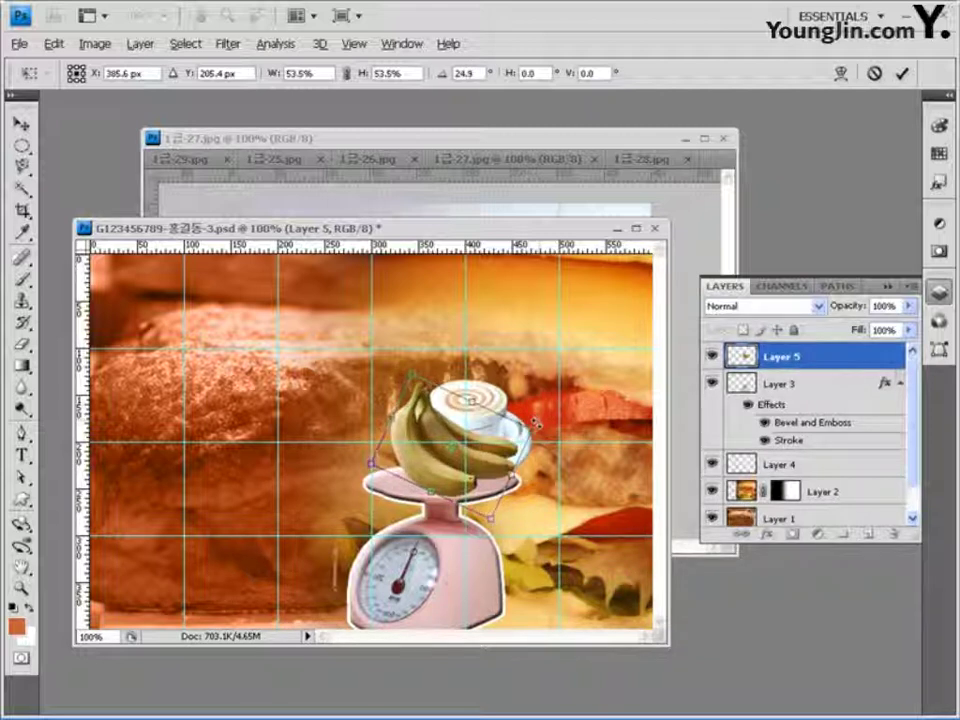
pyautogui.press('Return')
pyautogui.press('l')
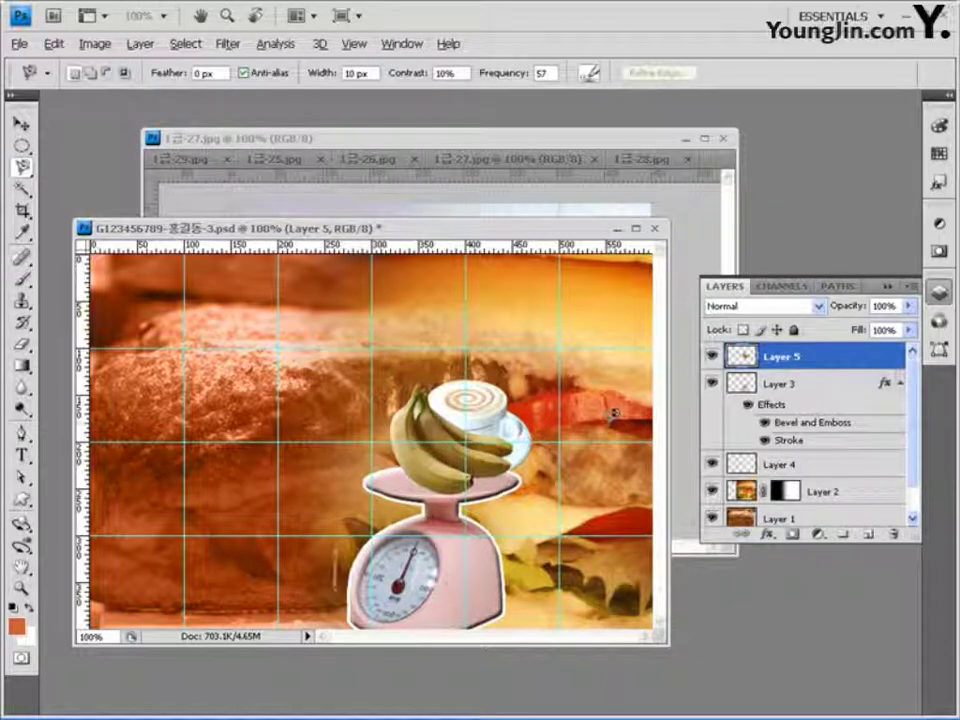
# Add a Drop Shadow layer style to the bananas layer.
pyautogui.click(767, 535)
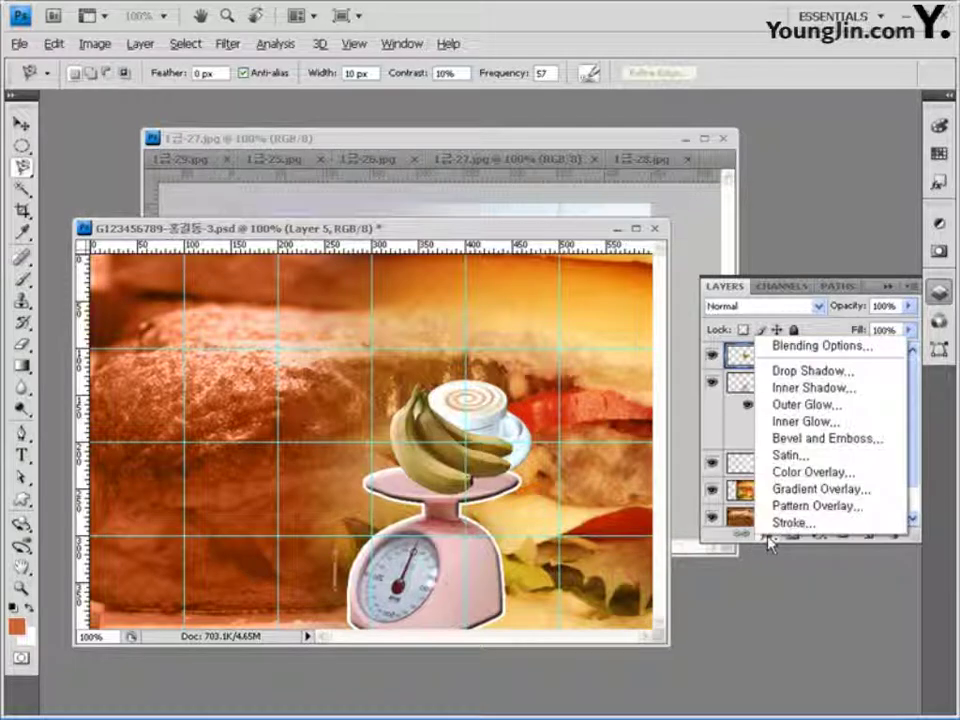
pyautogui.click(806, 371)
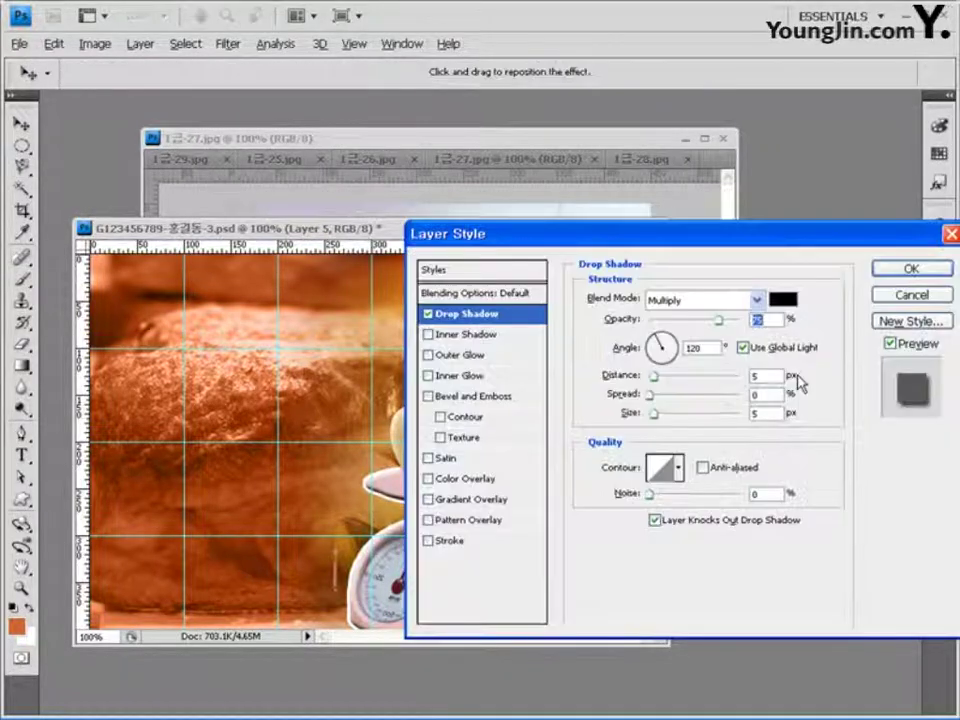
pyautogui.click(911, 268)
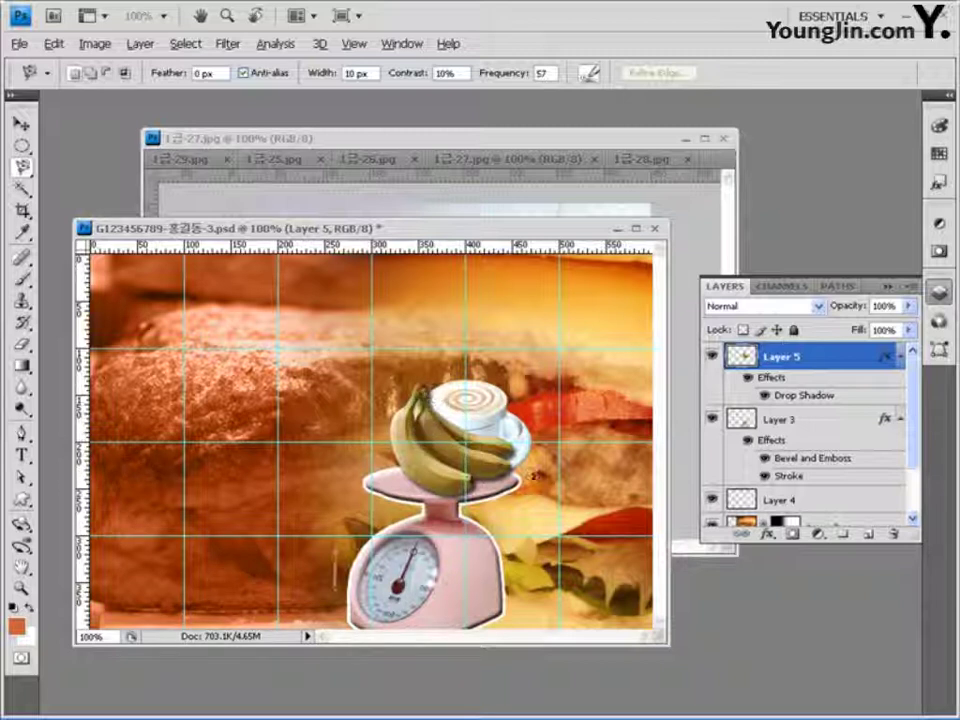
# Select the middle banana of the bunch by tracing its outline with the Polygonal Lasso tool at 0 px feather.
pyautogui.moveTo(22, 167); pyautogui.dragTo(104, 190)
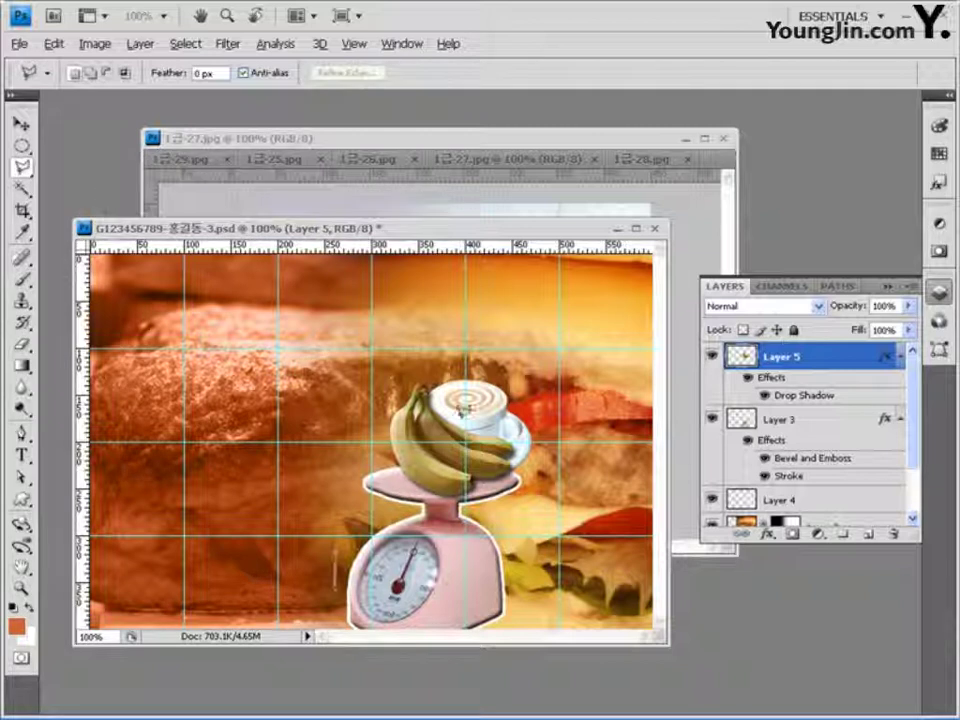
pyautogui.hotkey('ctrl', '+')
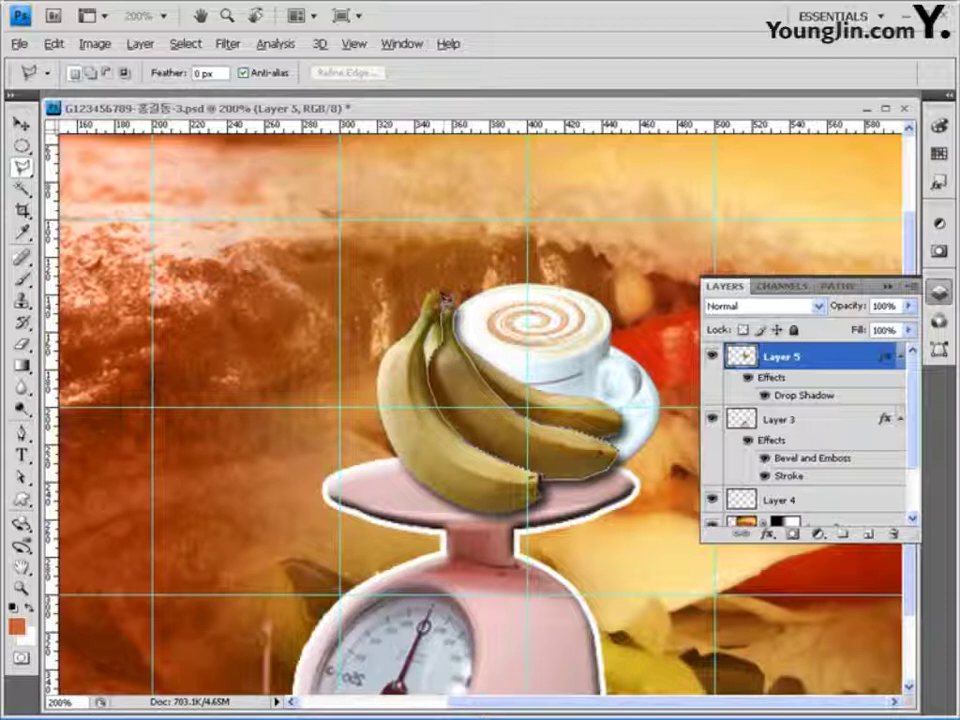
pyautogui.click(454, 300)
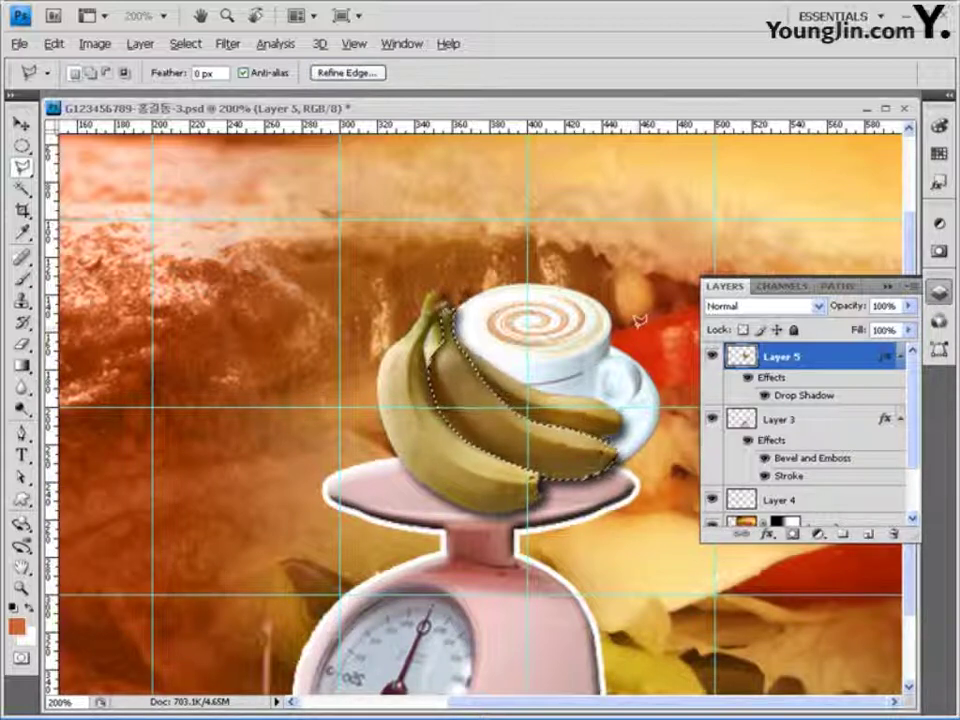
pyautogui.keyDown('alt'); pyautogui.click(488, 375); pyautogui.keyUp('alt')
pyautogui.hotkey('alt', 'space')
pyautogui.moveTo(435, 108); pyautogui.dragTo(470, 237)
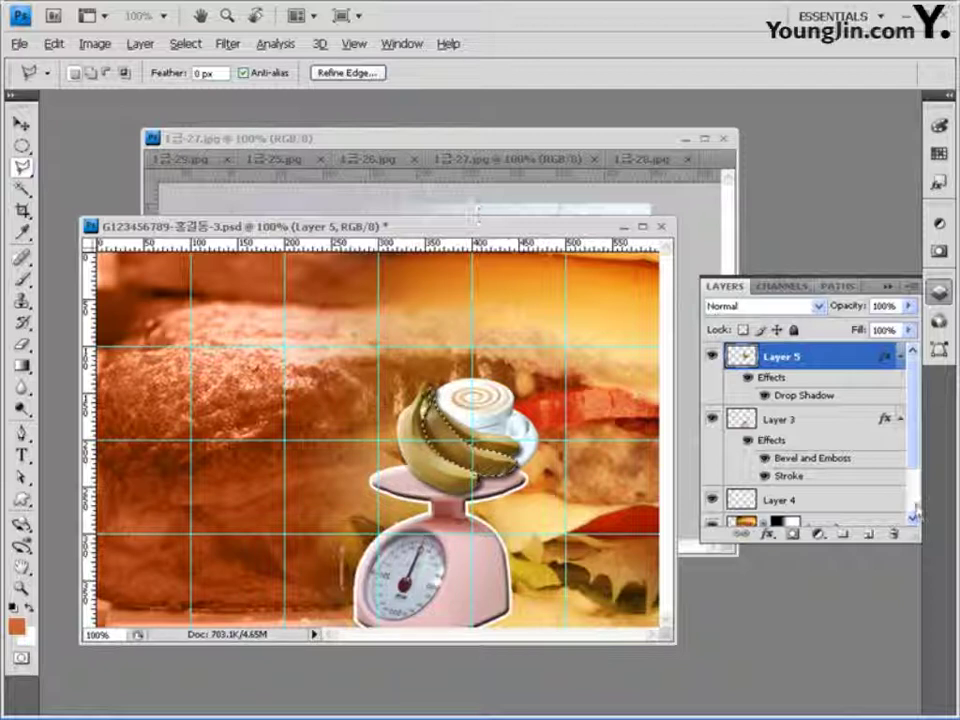
# Add a Hue/Saturation adjustment layer for the selected banana with Colorize on, hue 80 and saturation 60.
pyautogui.click(820, 536)
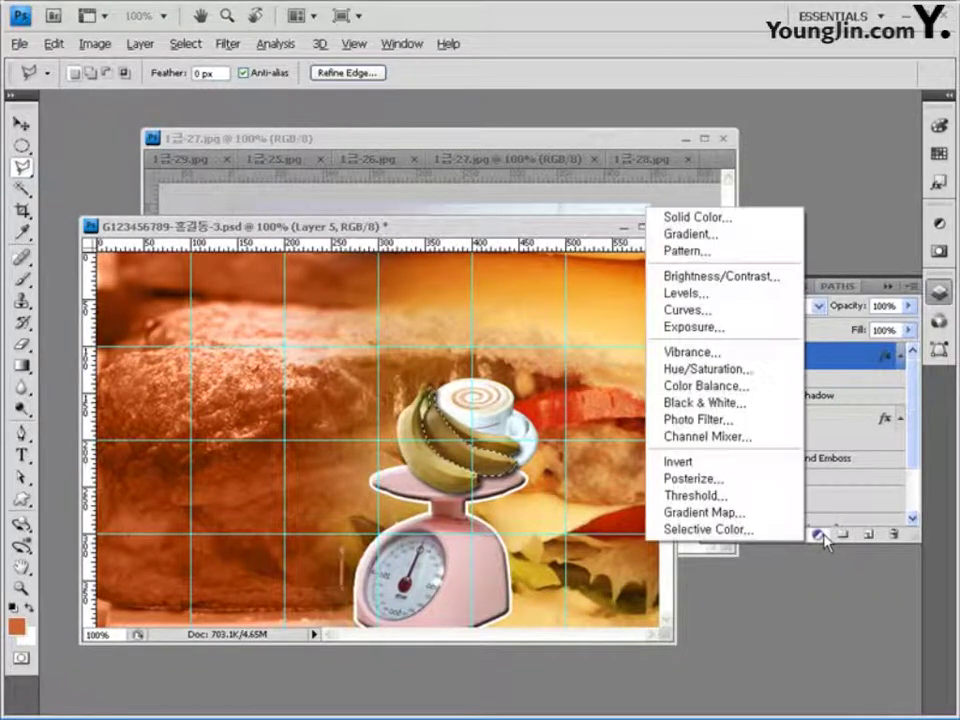
pyautogui.click(745, 370)
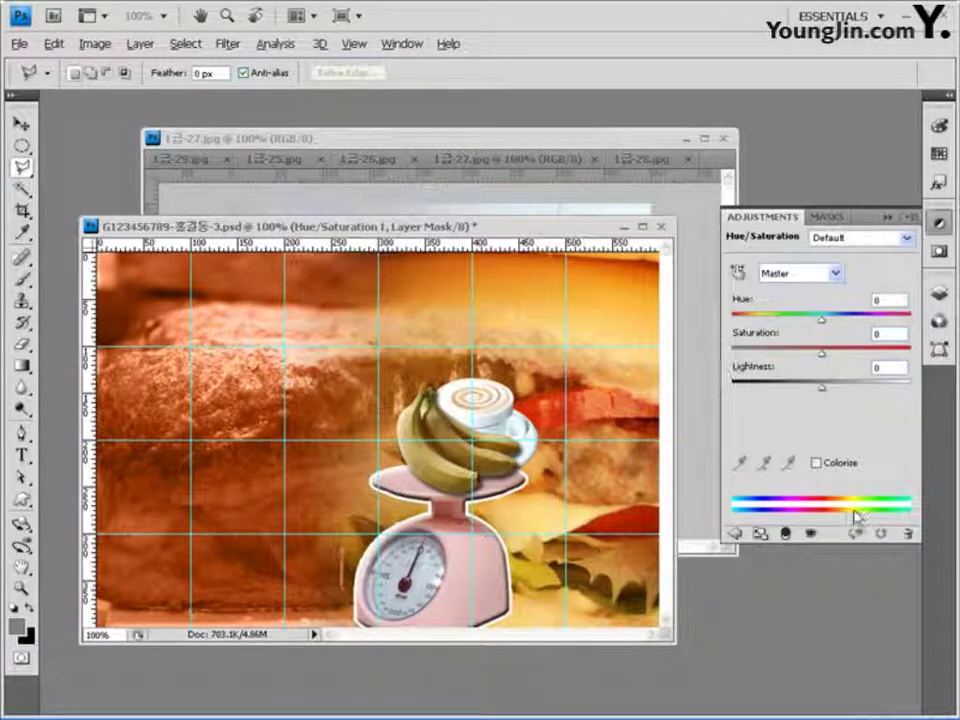
pyautogui.click(816, 462)
pyautogui.doubleClick(884, 300)
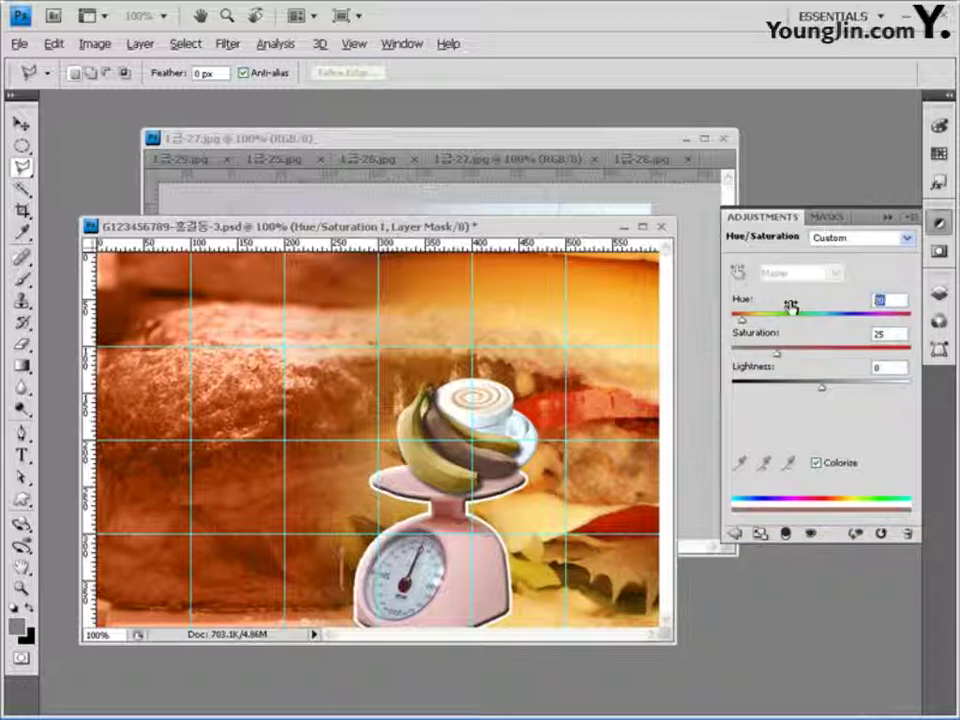
pyautogui.write('90')
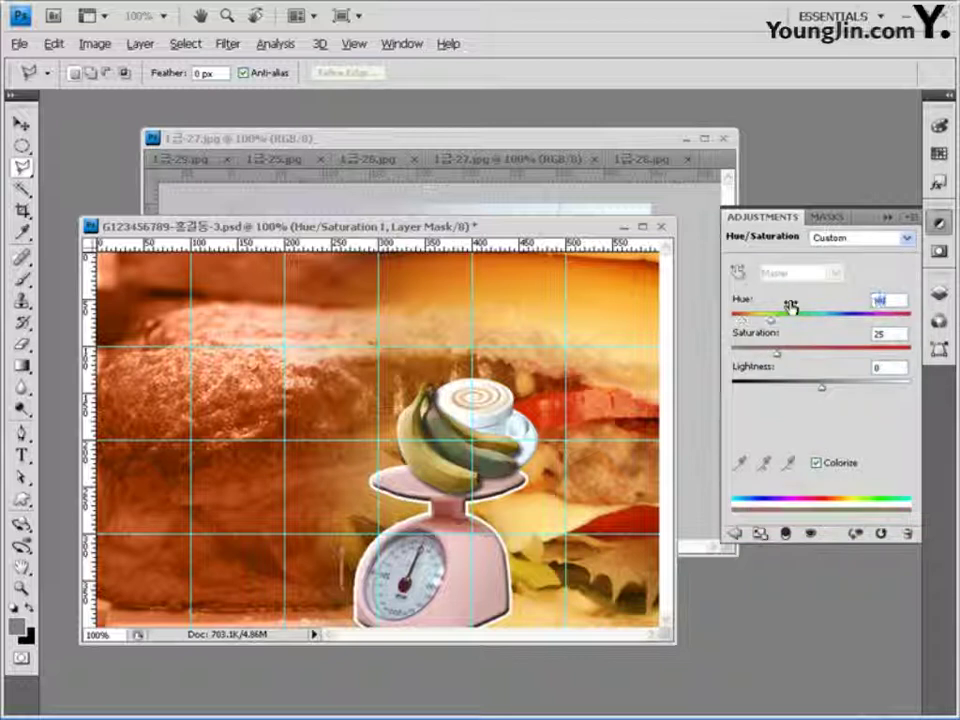
pyautogui.press('Tab')
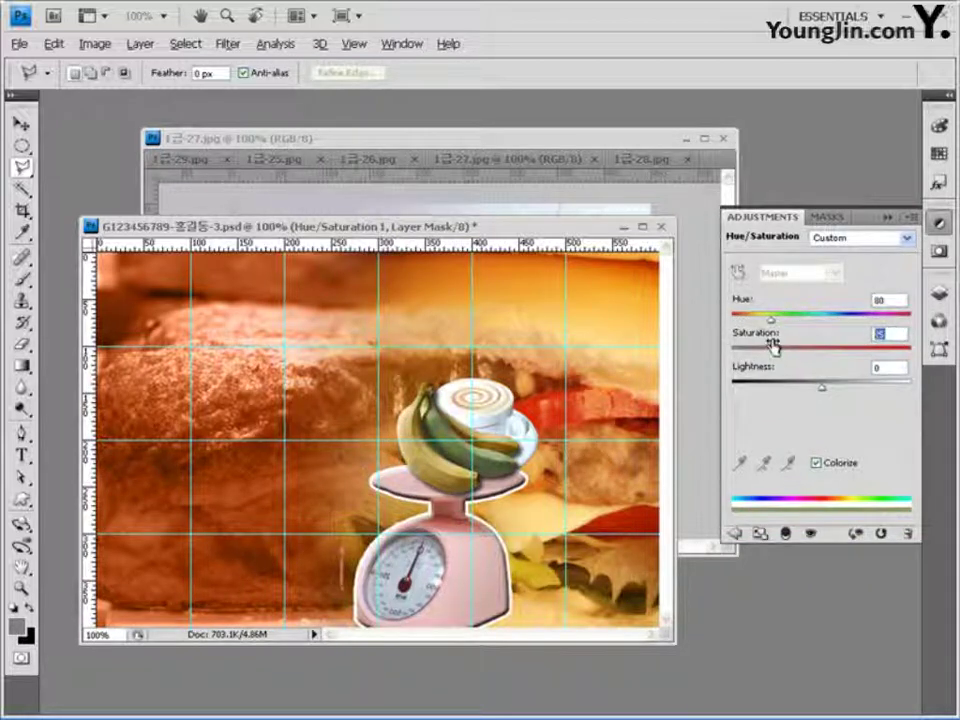
pyautogui.write('60')
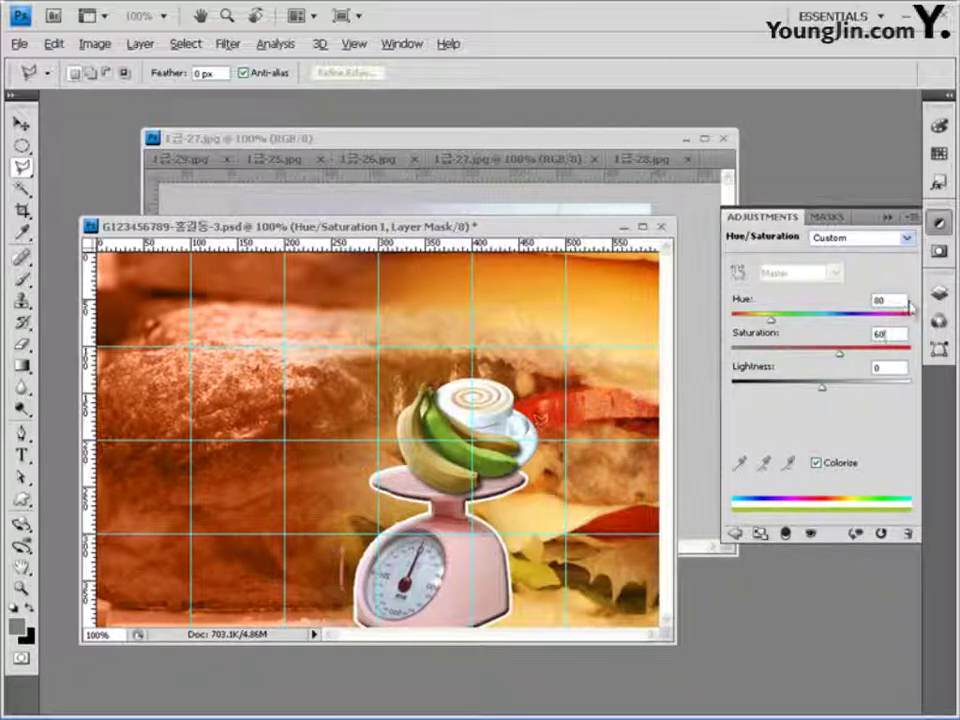
# Draw a white (ffffff) Talk 4 speech bubble custom shape above Layer 2, about 175 px wide and partly behind the bananas.
pyautogui.click(939, 290)
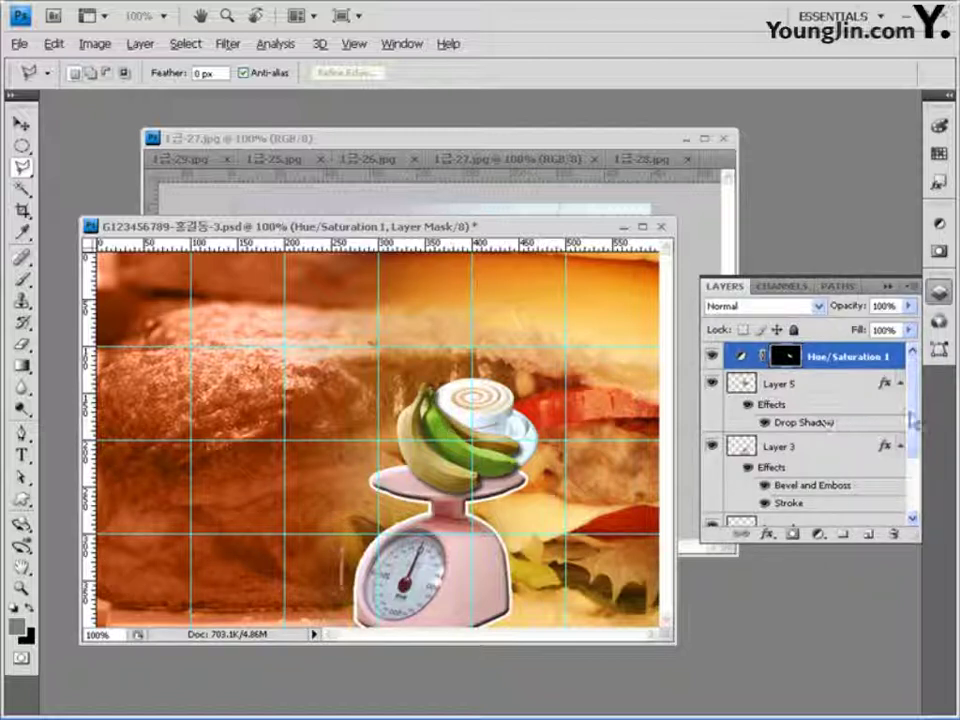
pyautogui.scroll(-3, 828, 462)
pyautogui.click(847, 466)
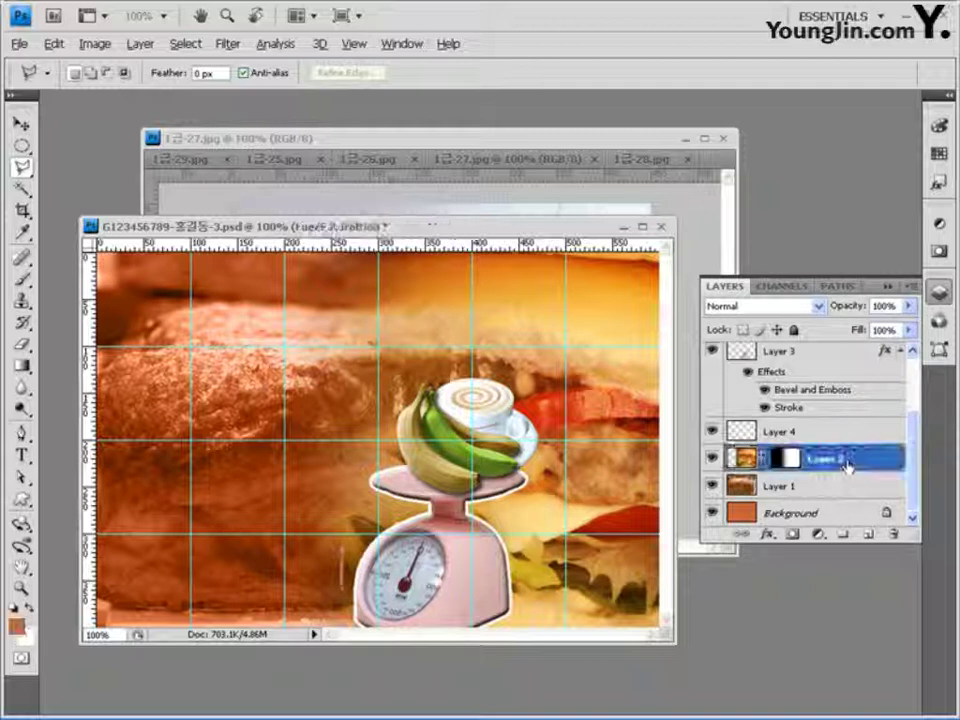
pyautogui.click(22, 501)
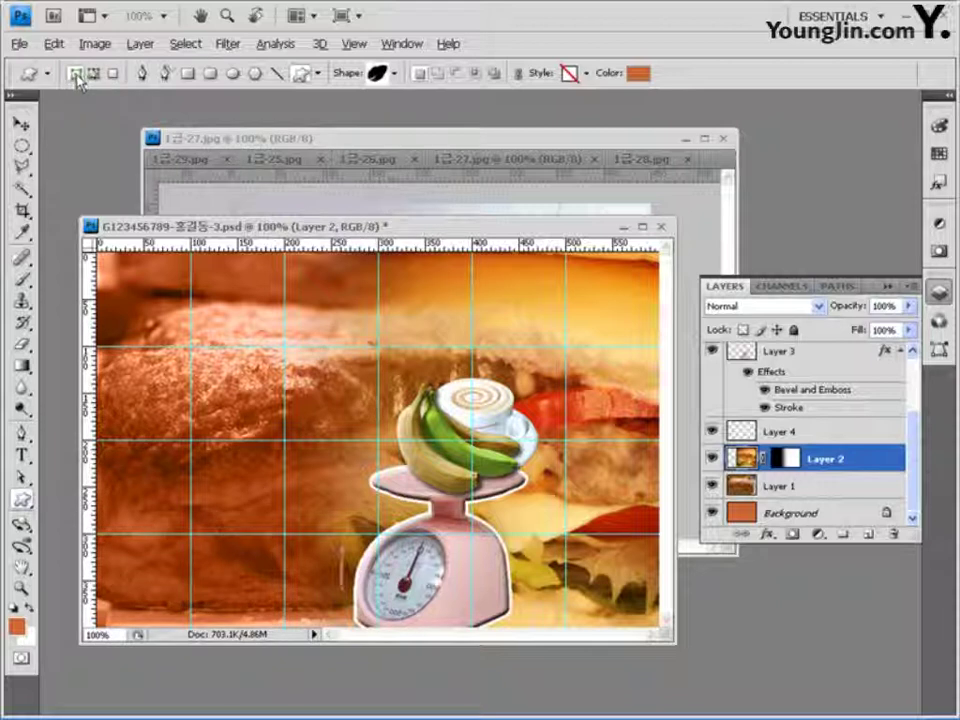
pyautogui.click(396, 88)
pyautogui.scroll(-5, 487, 213)
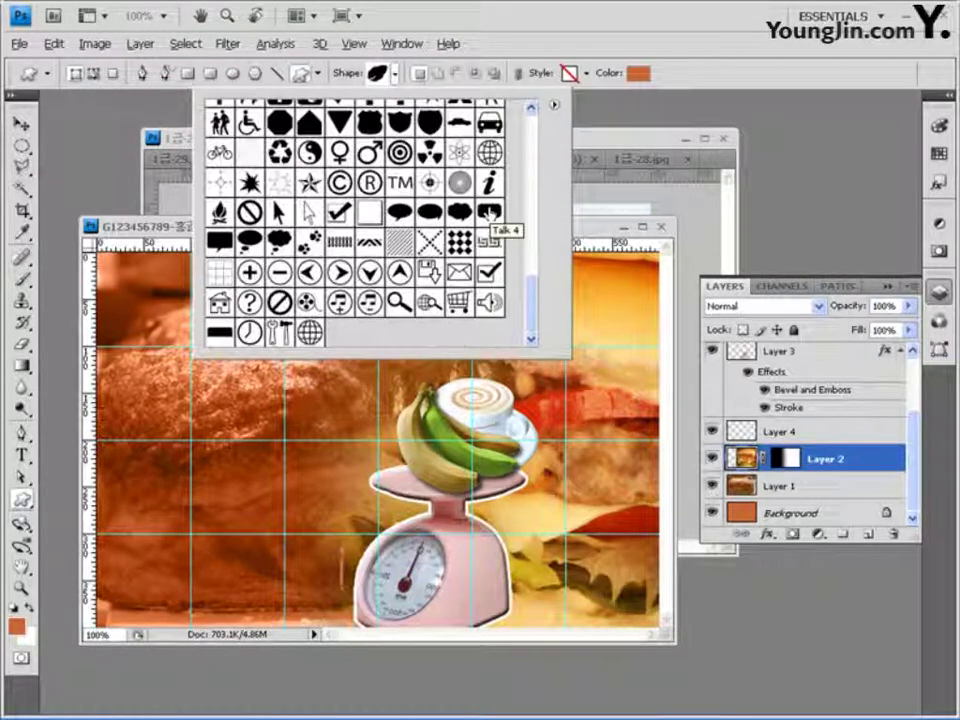
pyautogui.click(487, 213)
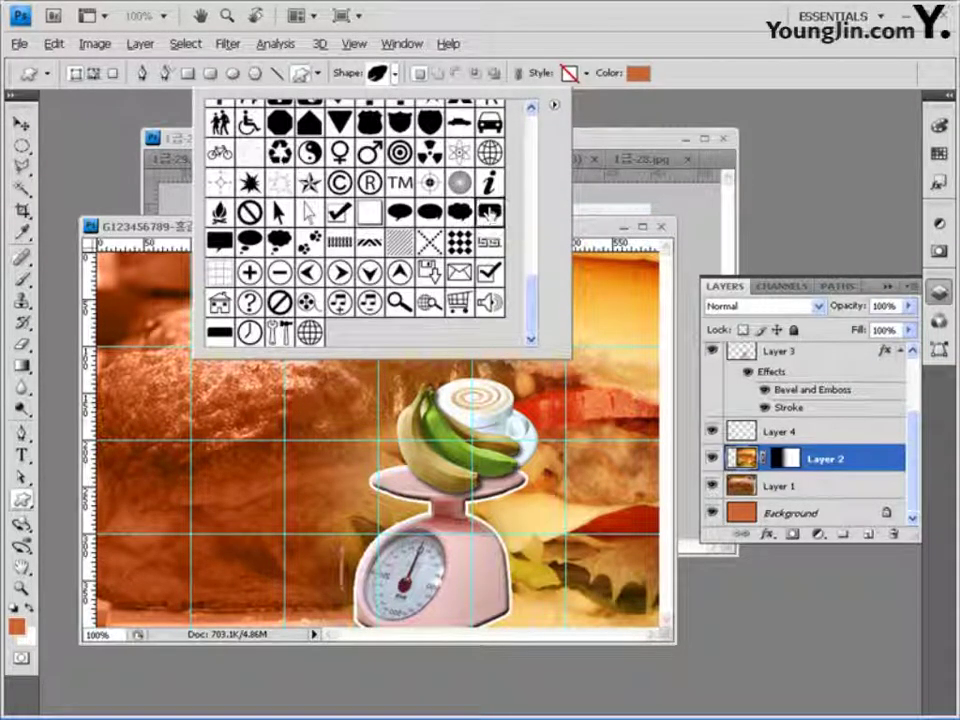
pyautogui.click(578, 27)
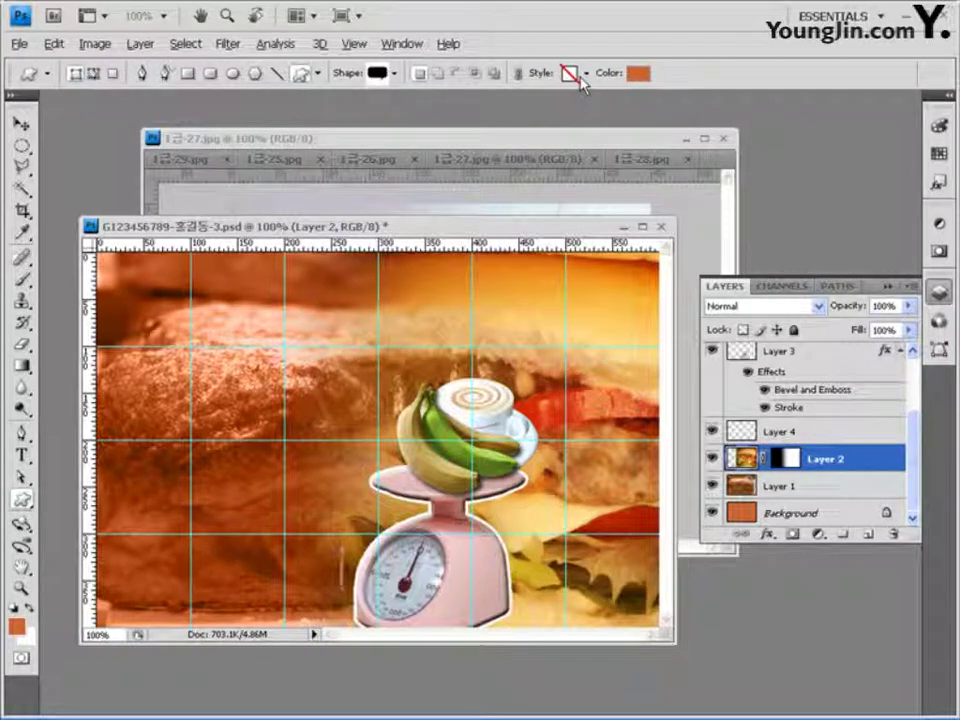
pyautogui.click(637, 73)
pyautogui.write('ffffff')
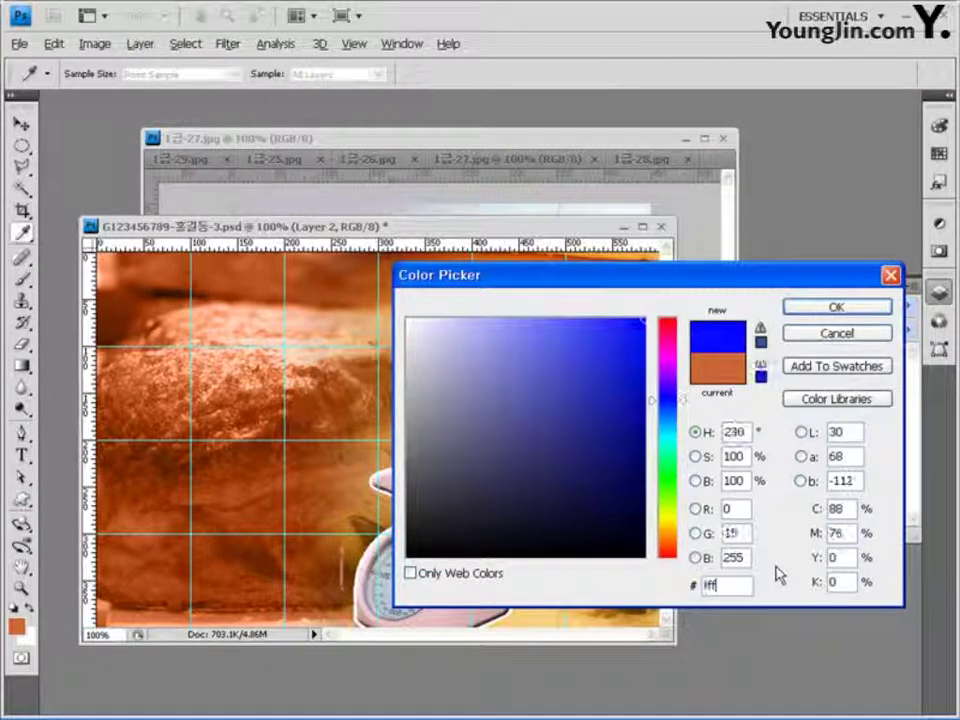
pyautogui.click(797, 307)
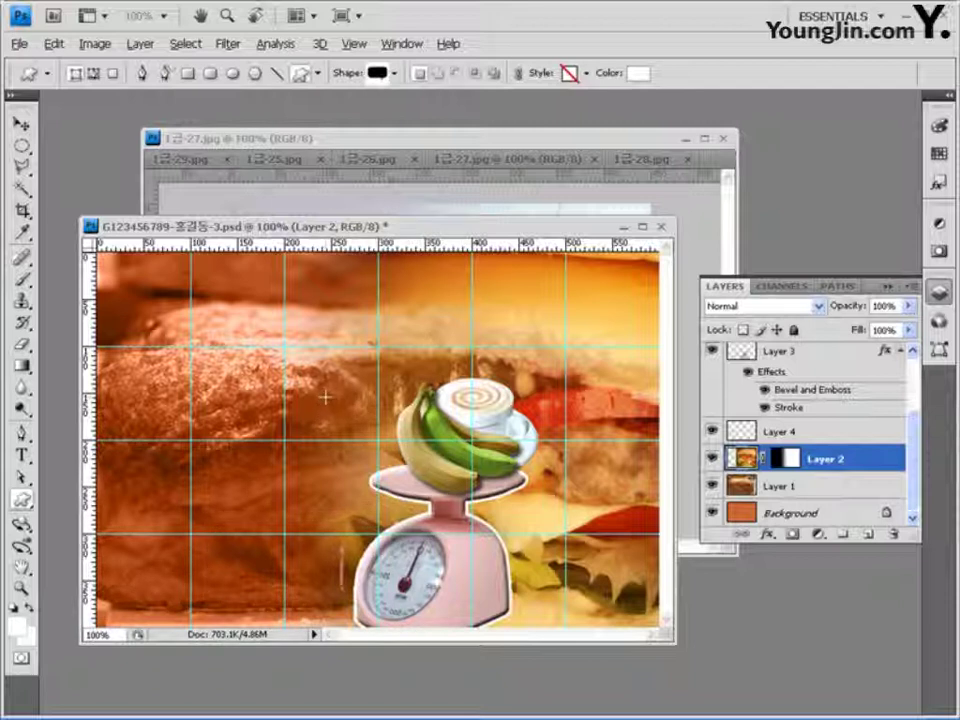
pyautogui.moveTo(306, 381); pyautogui.dragTo(470, 473)
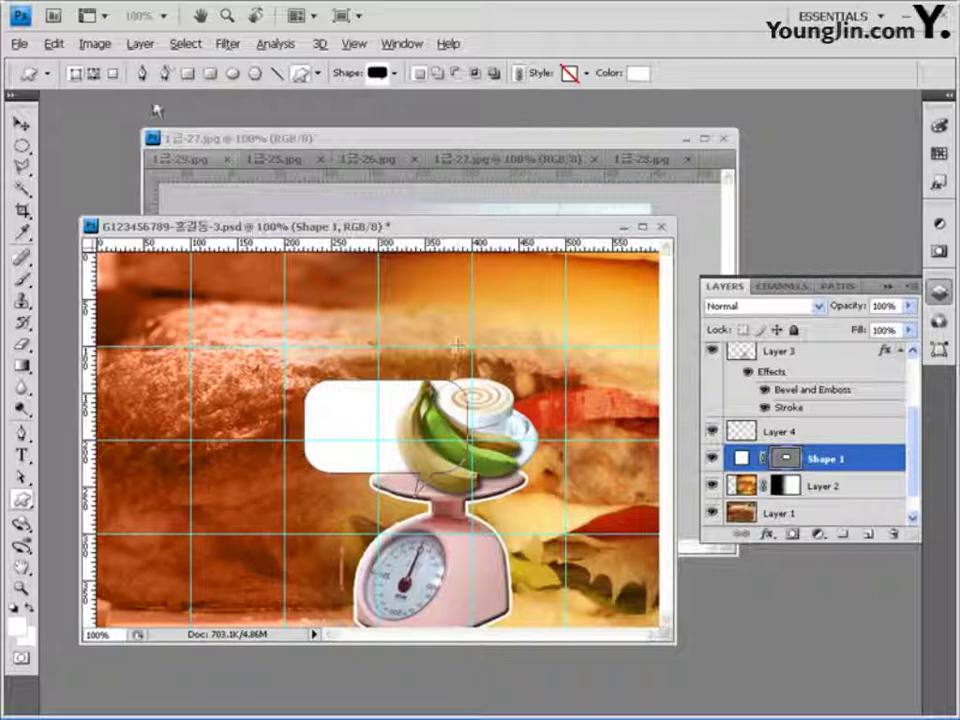
# Flip the speech bubble vertically and move it up slightly so its tail points upward beside the bananas.
pyautogui.click(53, 43)
pyautogui.moveTo(105, 347)
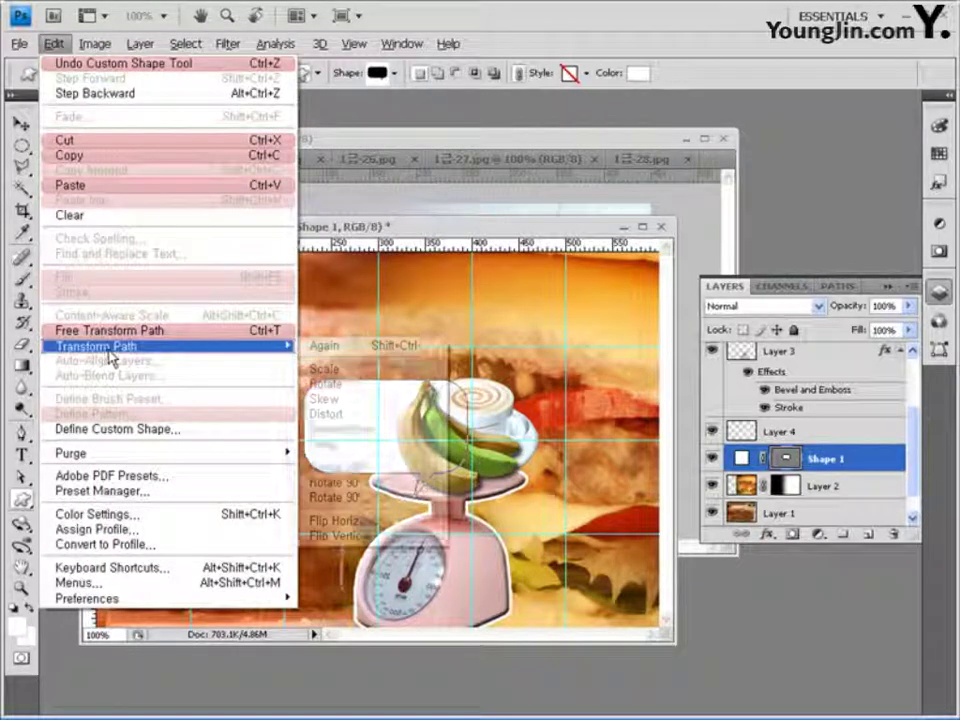
pyautogui.click(345, 537)
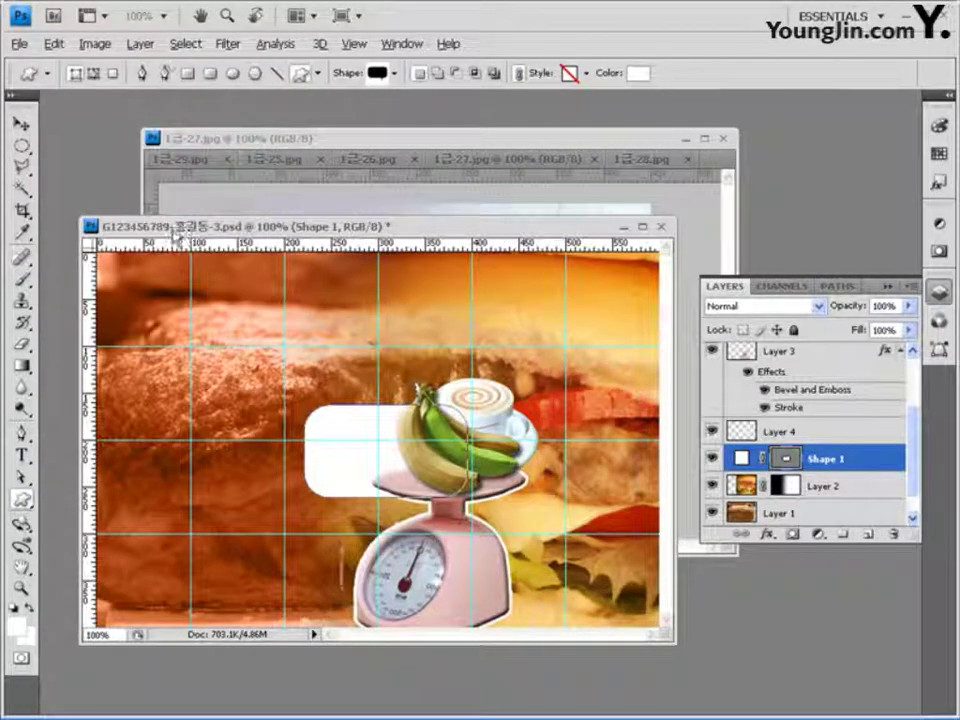
pyautogui.click(20, 122)
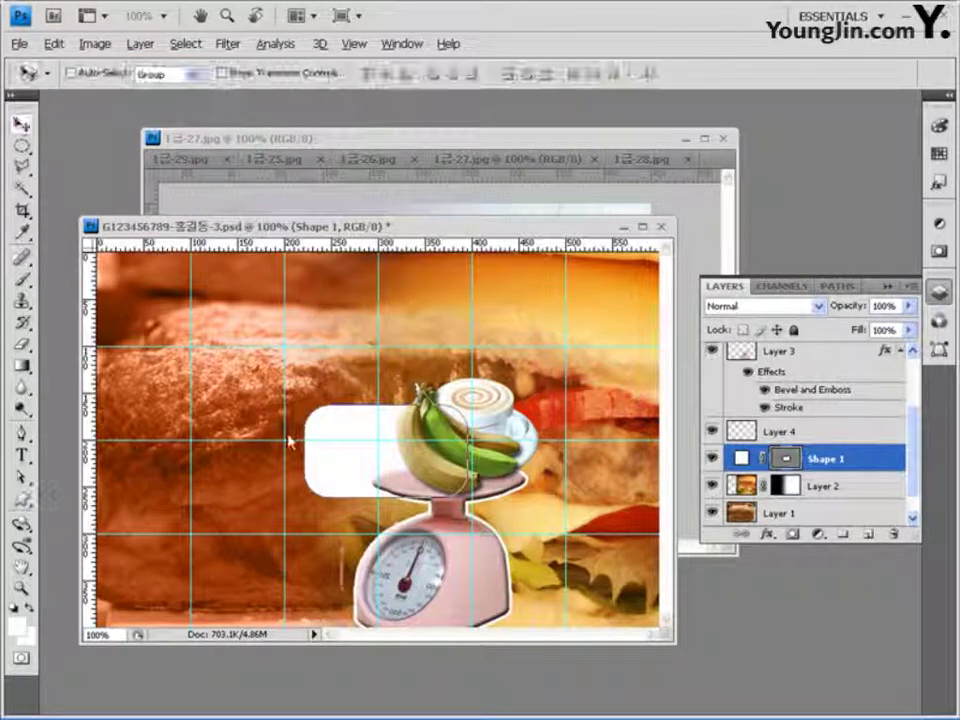
pyautogui.moveTo(336, 424); pyautogui.dragTo(338, 404)
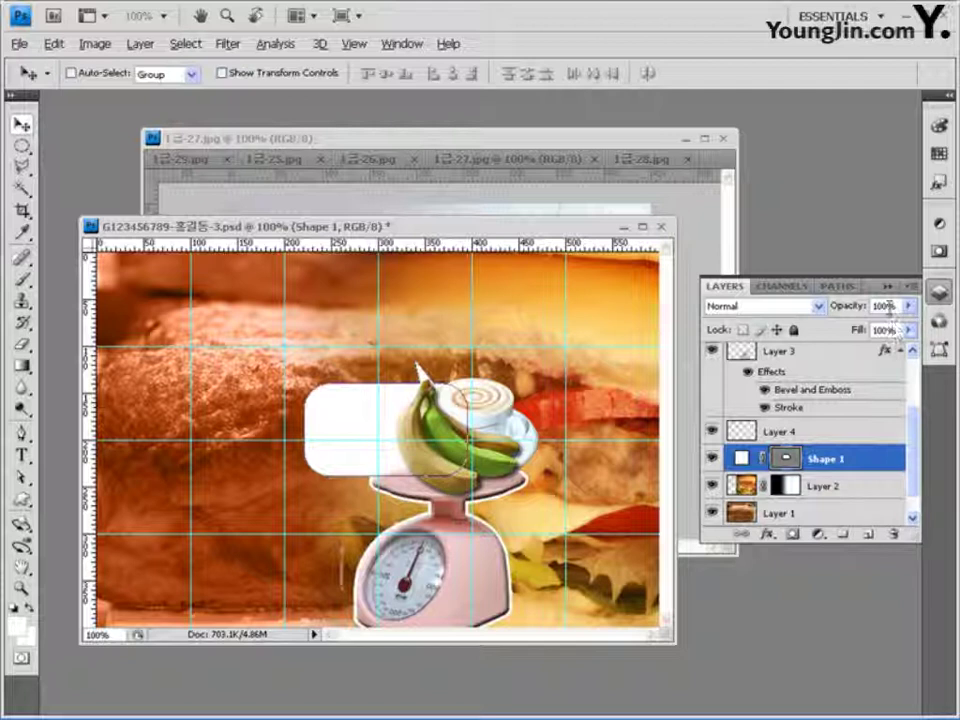
# Set the speech bubble layer's opacity to 50% and add a Drop Shadow layer style.
pyautogui.click(852, 312)
pyautogui.write('50')
pyautogui.press('Return')
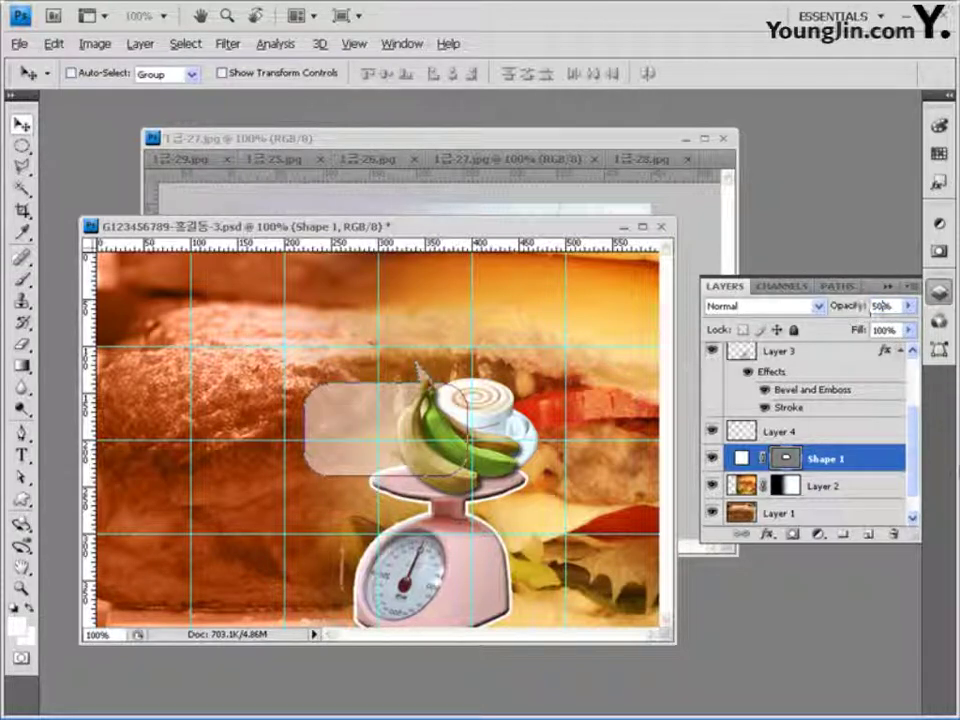
pyautogui.click(768, 534)
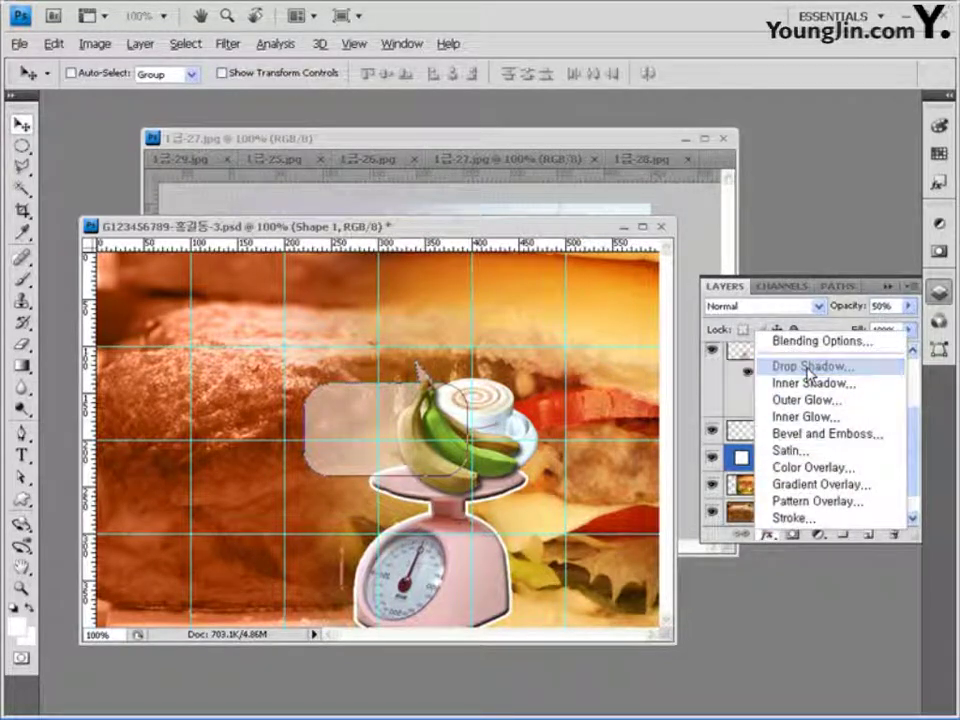
pyautogui.click(778, 366)
pyautogui.click(911, 270)
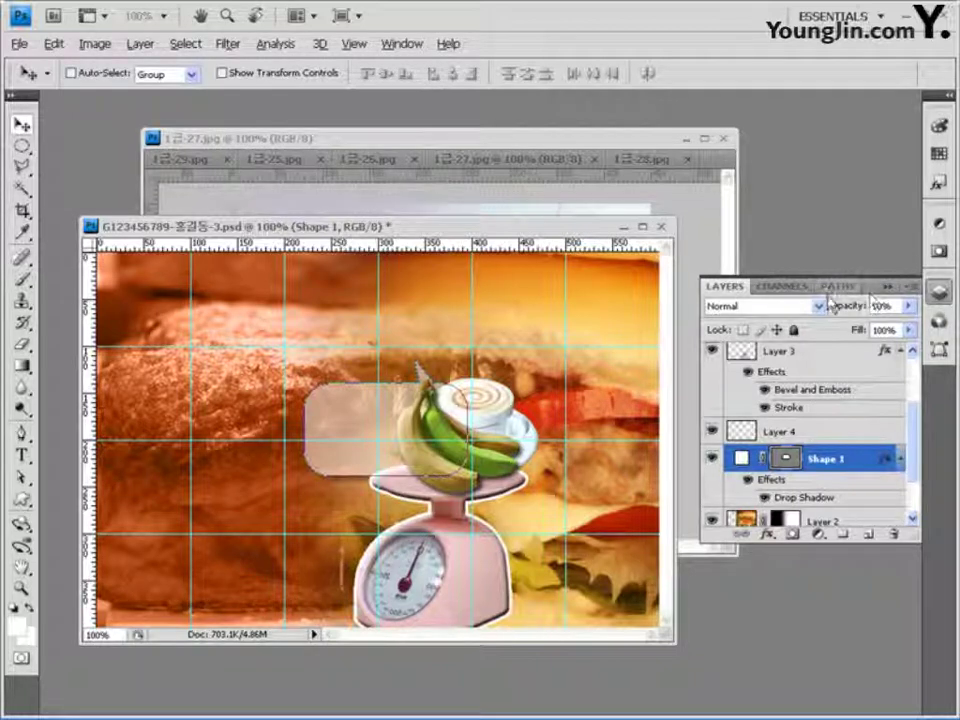
# Draw a white wavy ornament custom shape with no layer style, about 94 px wide, above the speech bubble near the image's upper edge.
pyautogui.click(22, 501)
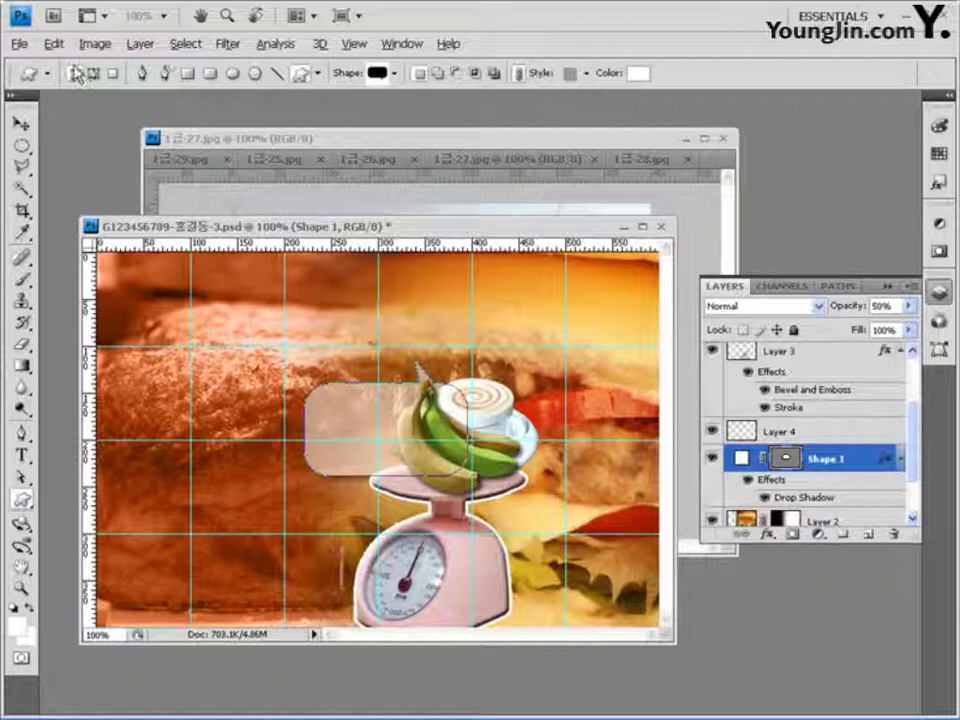
pyautogui.click(396, 74)
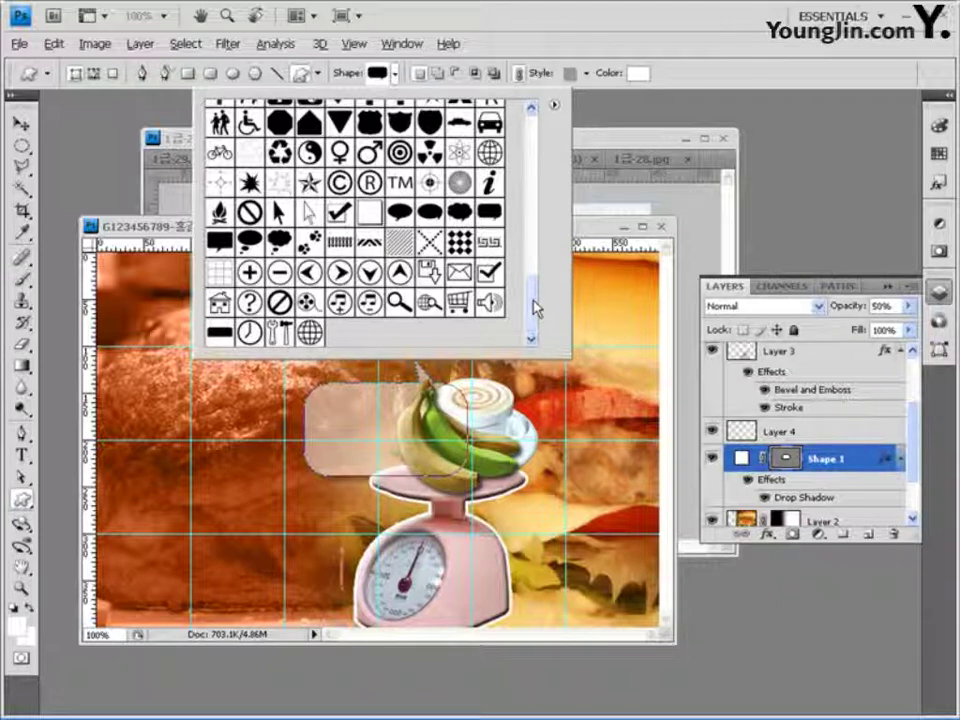
pyautogui.scroll(3, 534, 306)
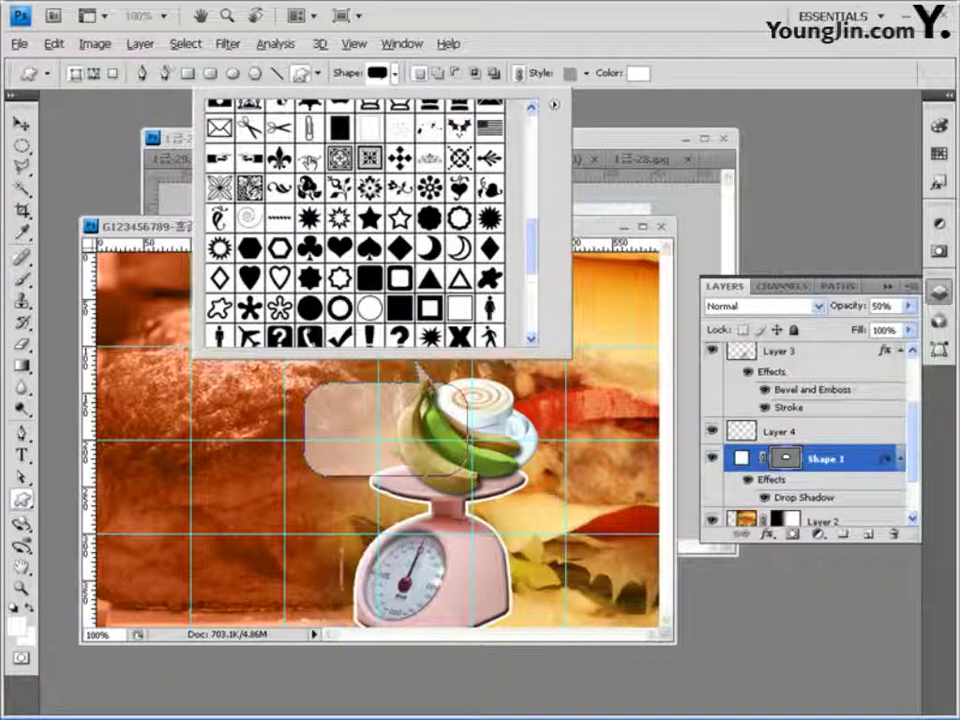
pyautogui.doubleClick(309, 184)
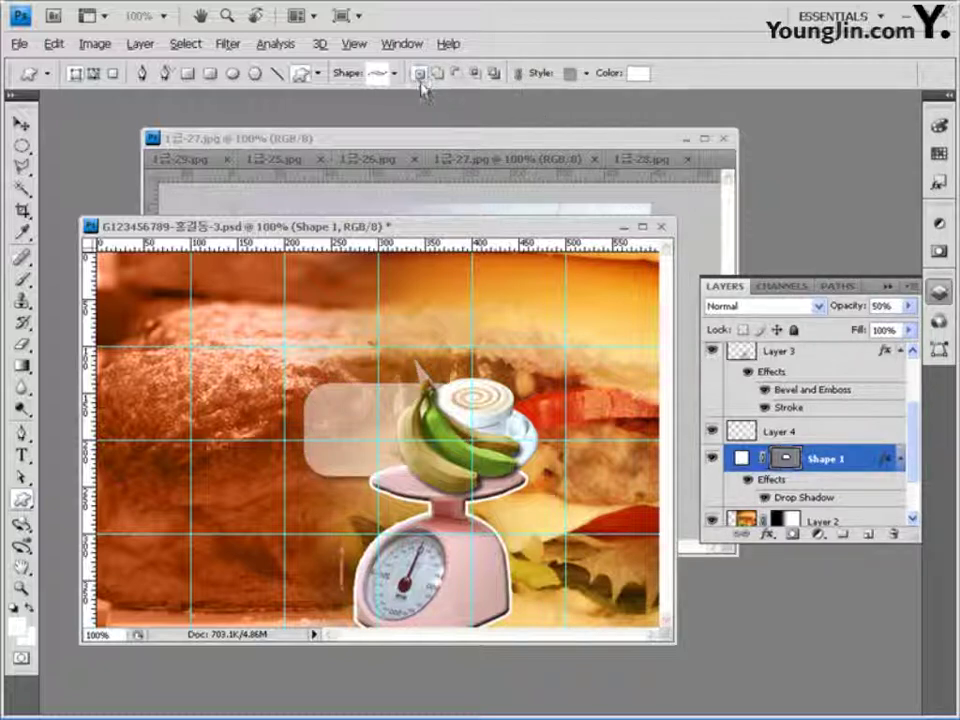
pyautogui.click(586, 73)
pyautogui.click(478, 113)
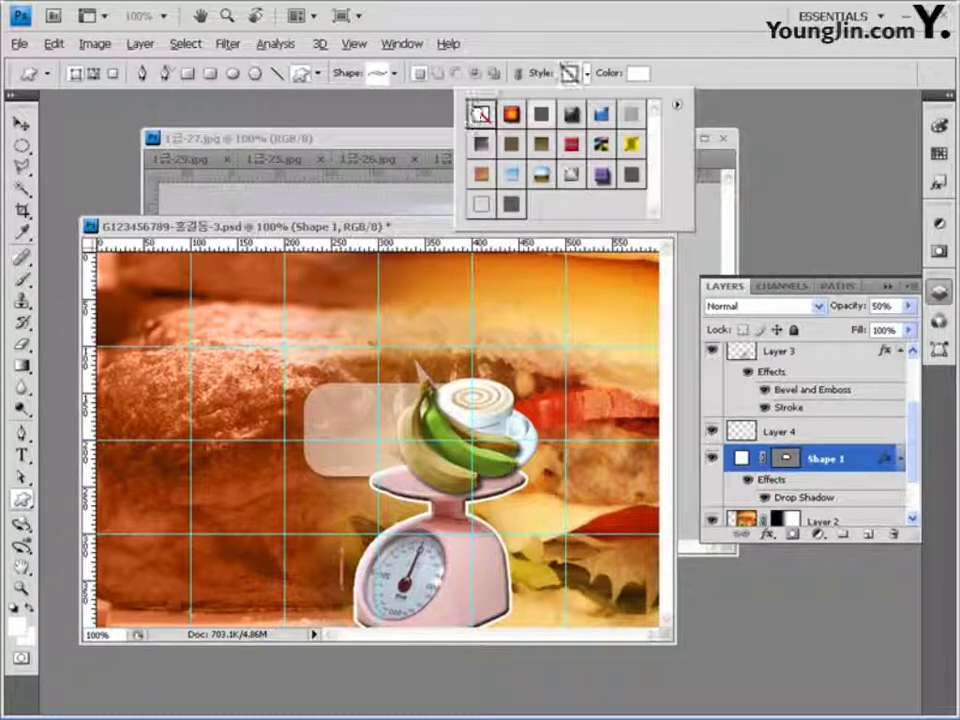
pyautogui.click(692, 70)
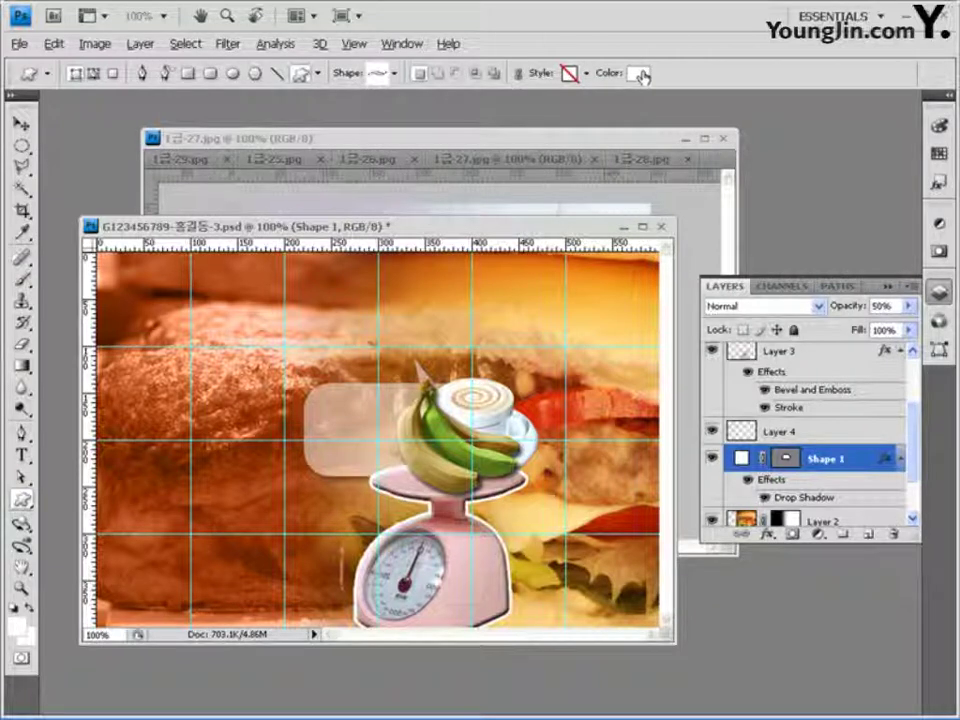
pyautogui.click(641, 74)
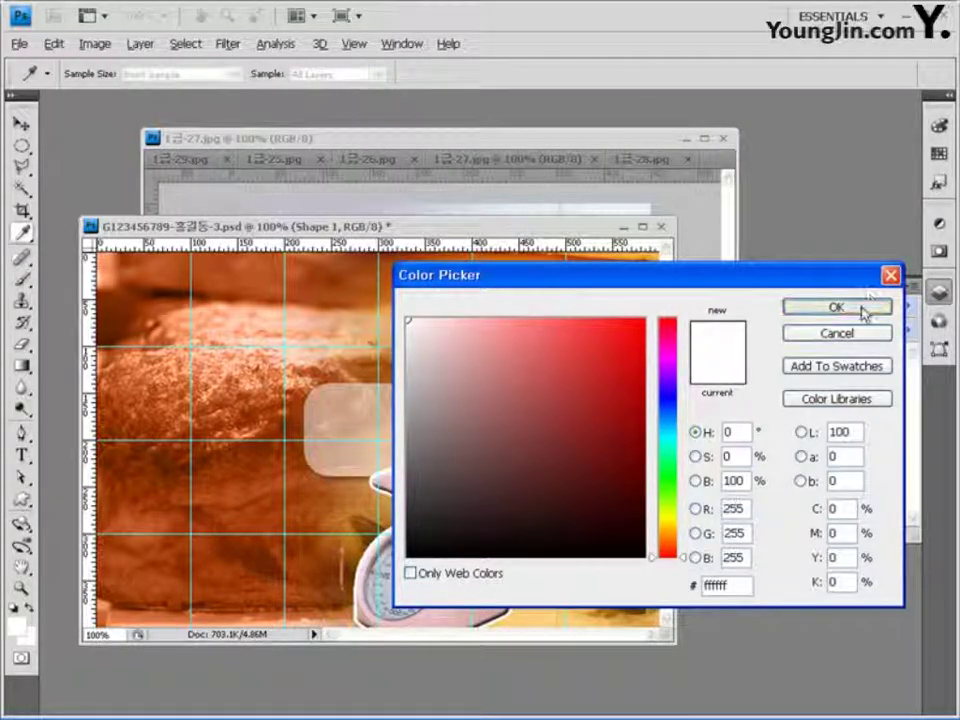
pyautogui.click(862, 310)
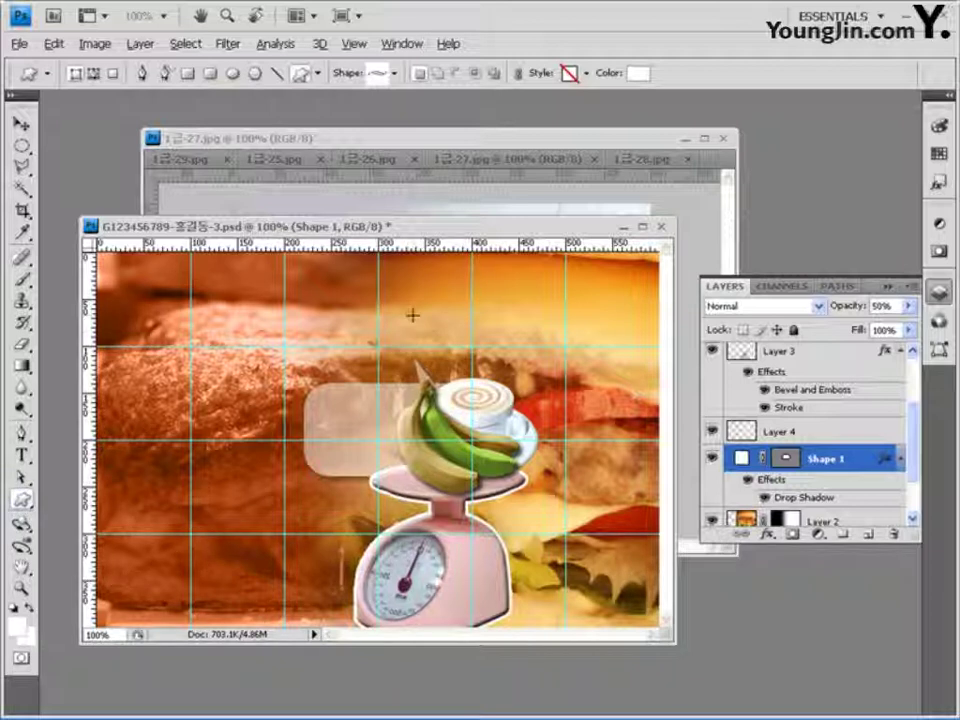
pyautogui.moveTo(362, 294); pyautogui.dragTo(450, 318)
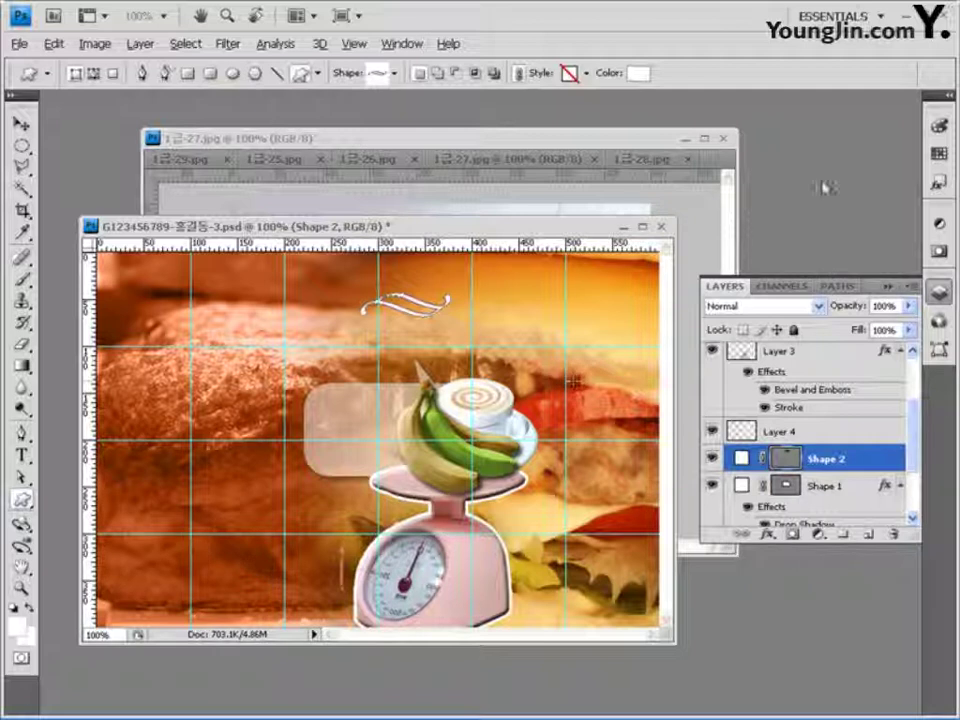
# Minimize the 1급-27.jpg document window and move the composite's window up in the workspace.
pyautogui.click(632, 147)
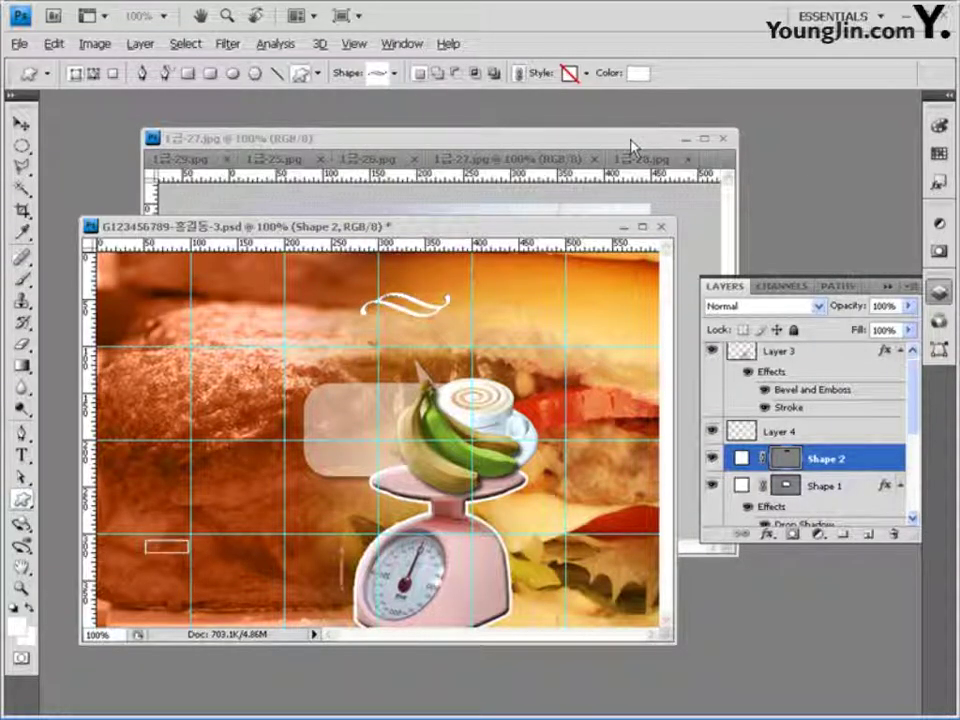
pyautogui.click(684, 141)
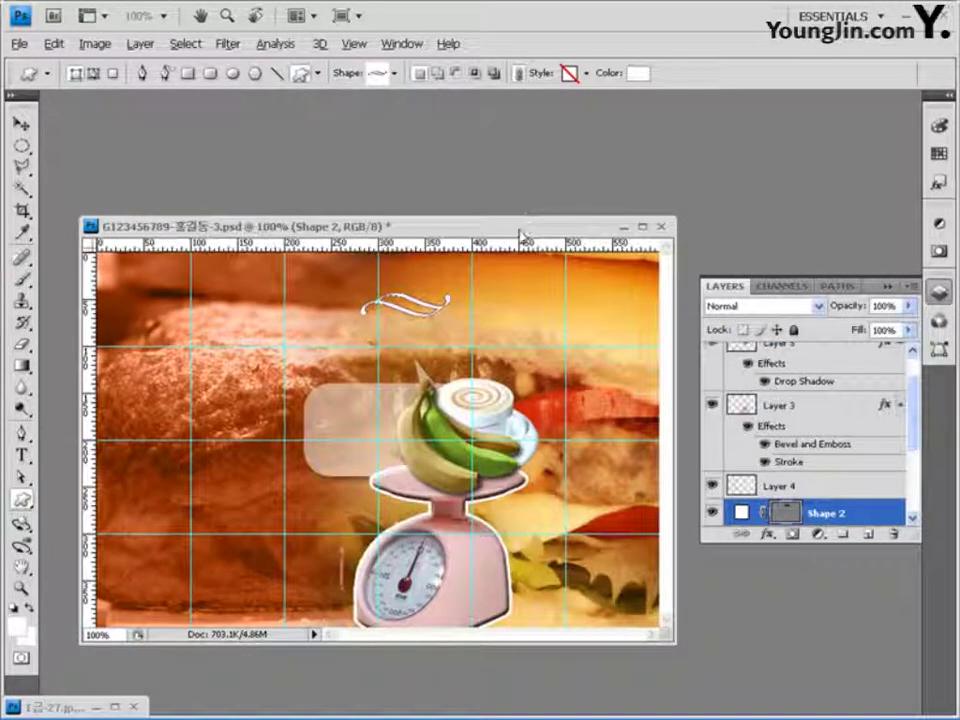
pyautogui.moveTo(521, 235); pyautogui.dragTo(511, 144)
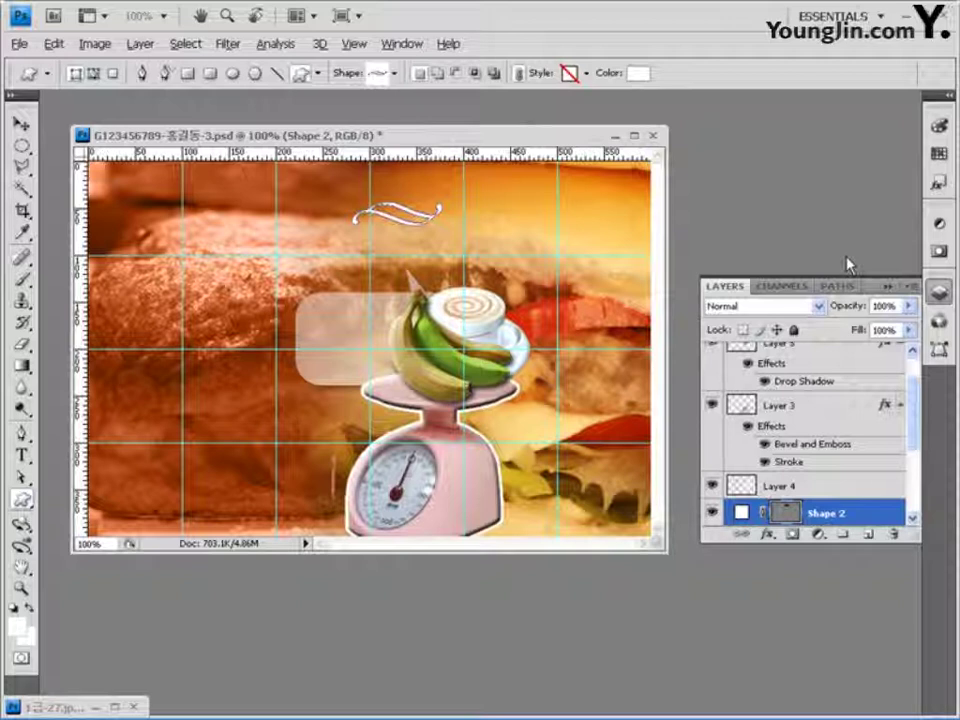
# Add white vertical text "BREAD" in Arial Bold 100 pt above the Hue/Saturation 1 layer and move it against the image's upper-left corner.
pyautogui.scroll(2, 909, 386)
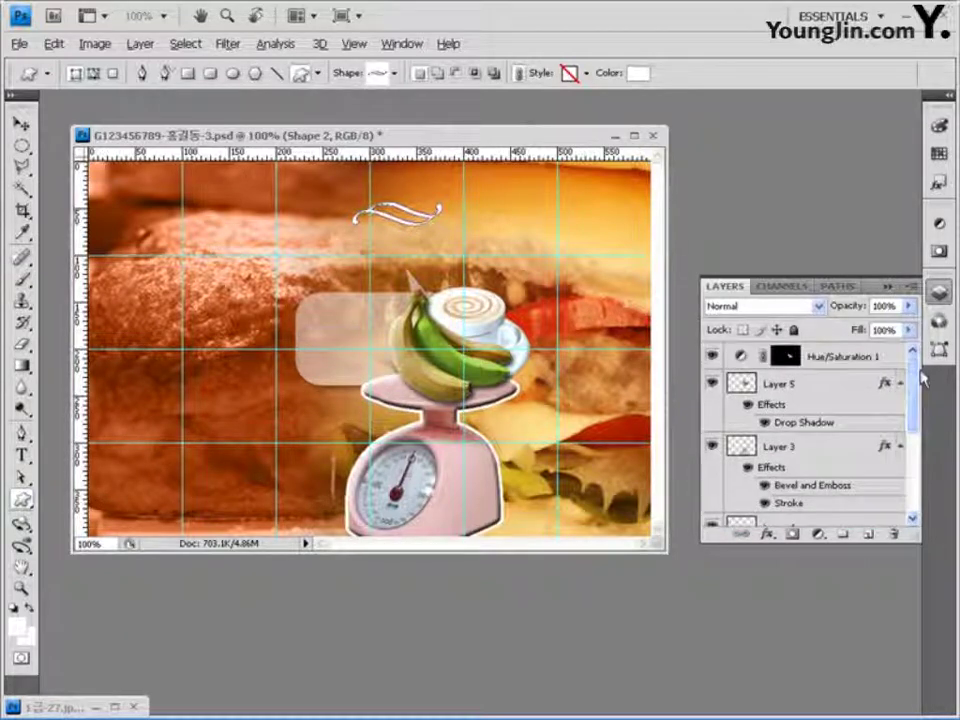
pyautogui.click(851, 362)
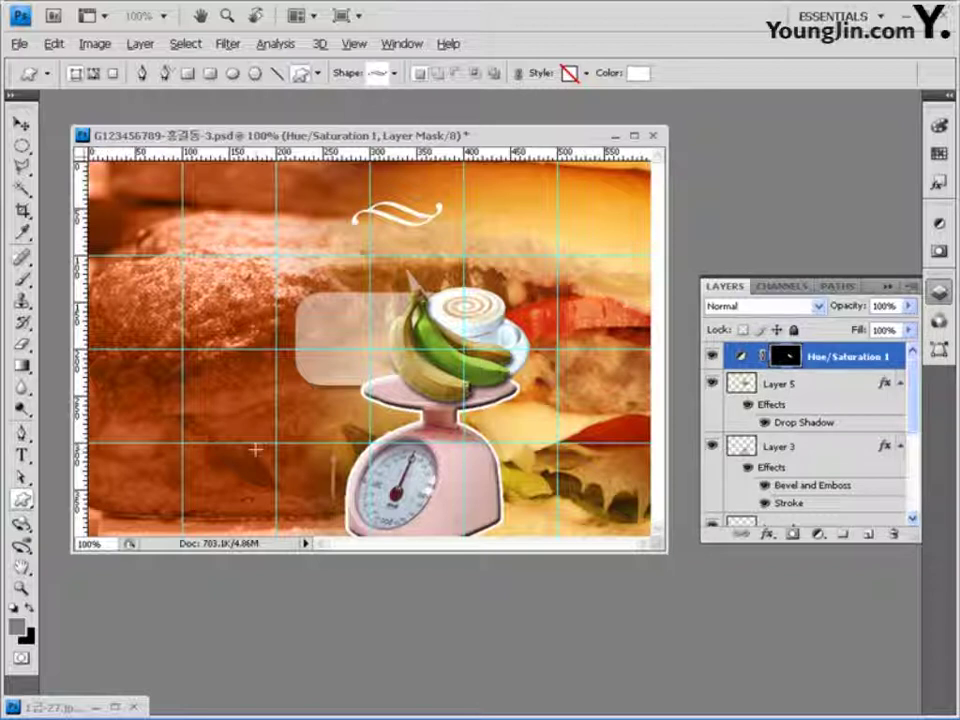
pyautogui.click(20, 453)
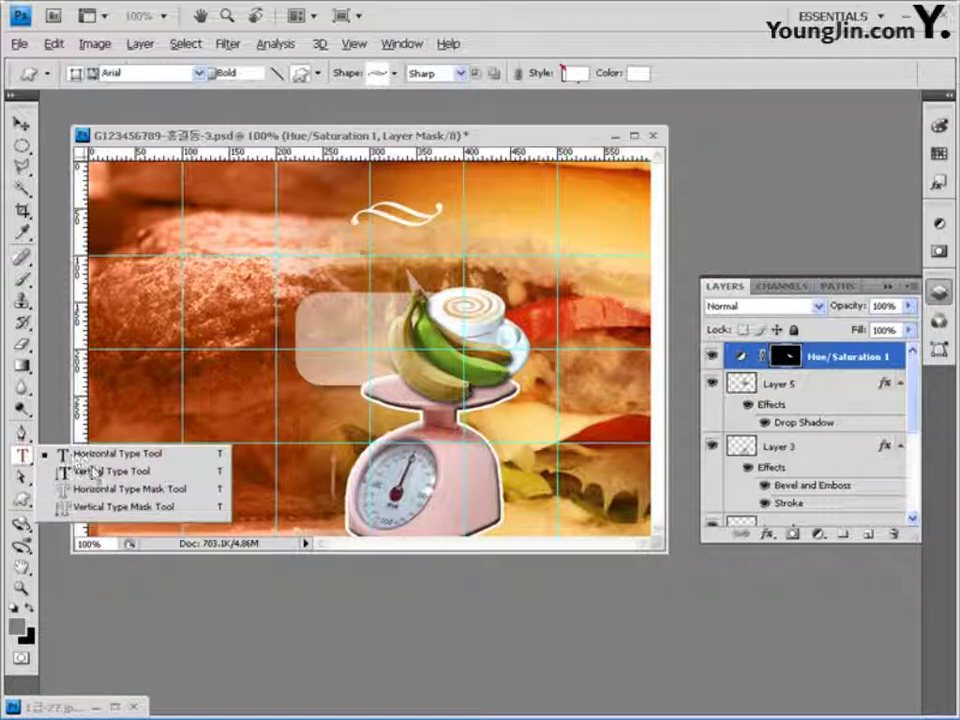
pyautogui.click(125, 471)
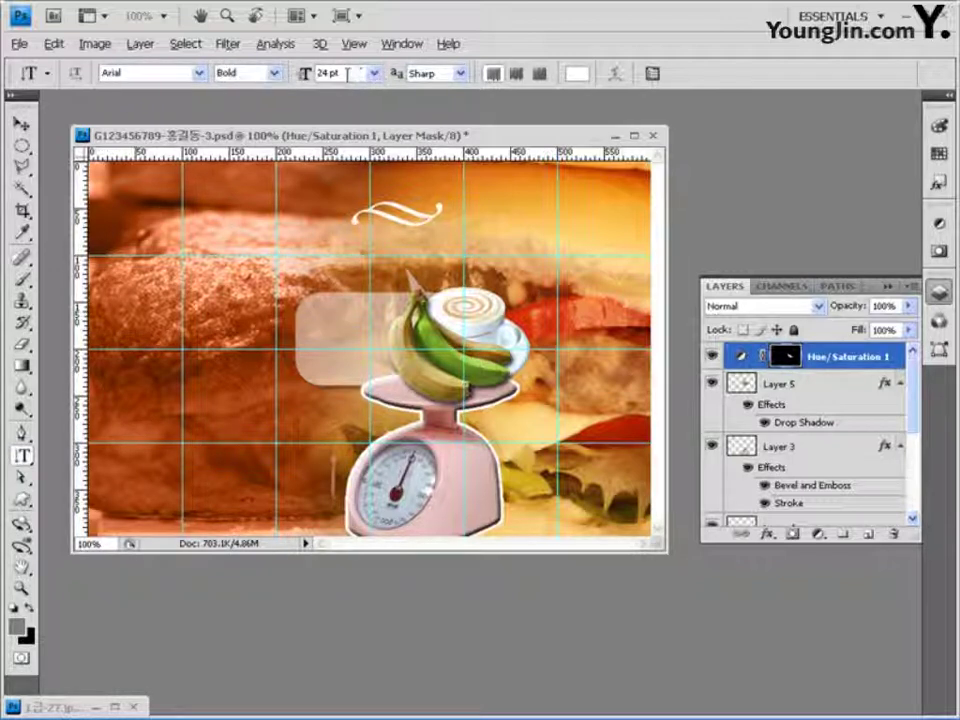
pyautogui.click(301, 78)
pyautogui.write('100')
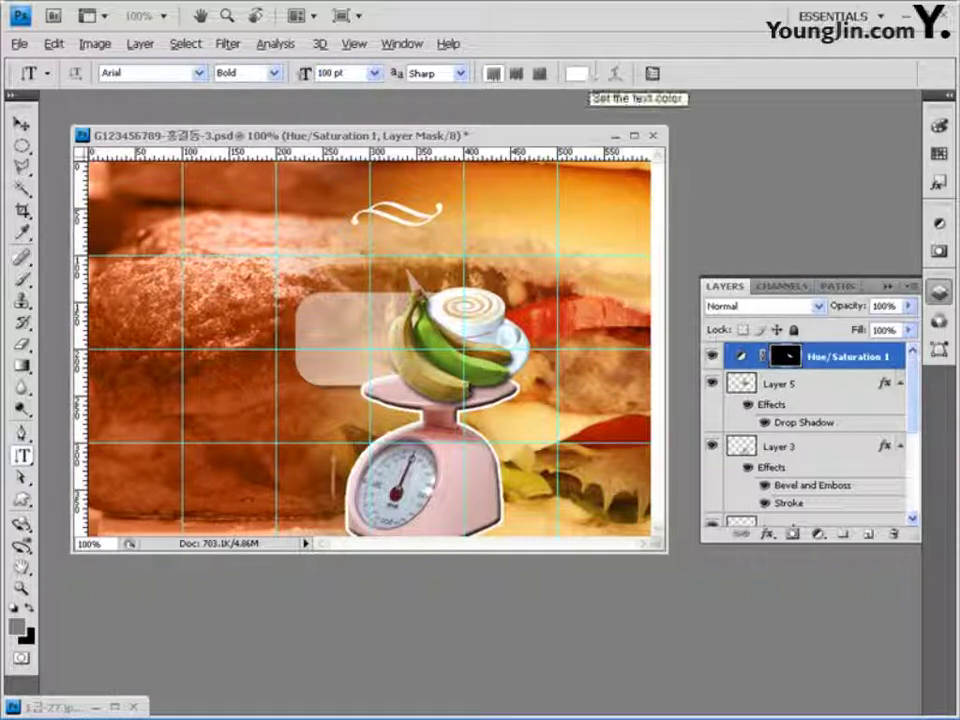
pyautogui.click(131, 188)
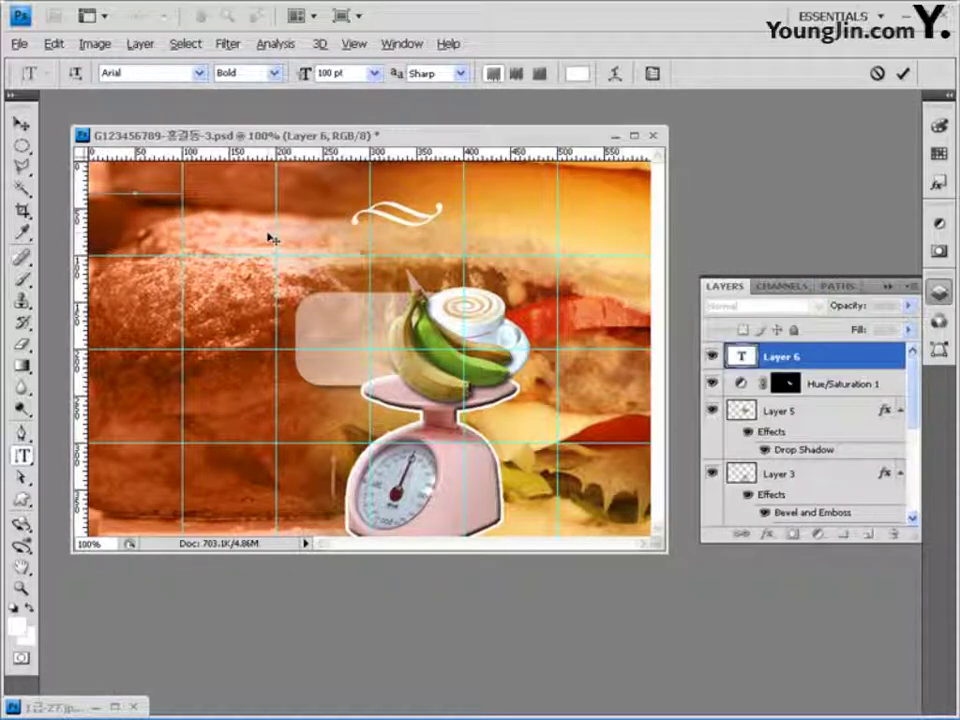
pyautogui.write('BREAD')
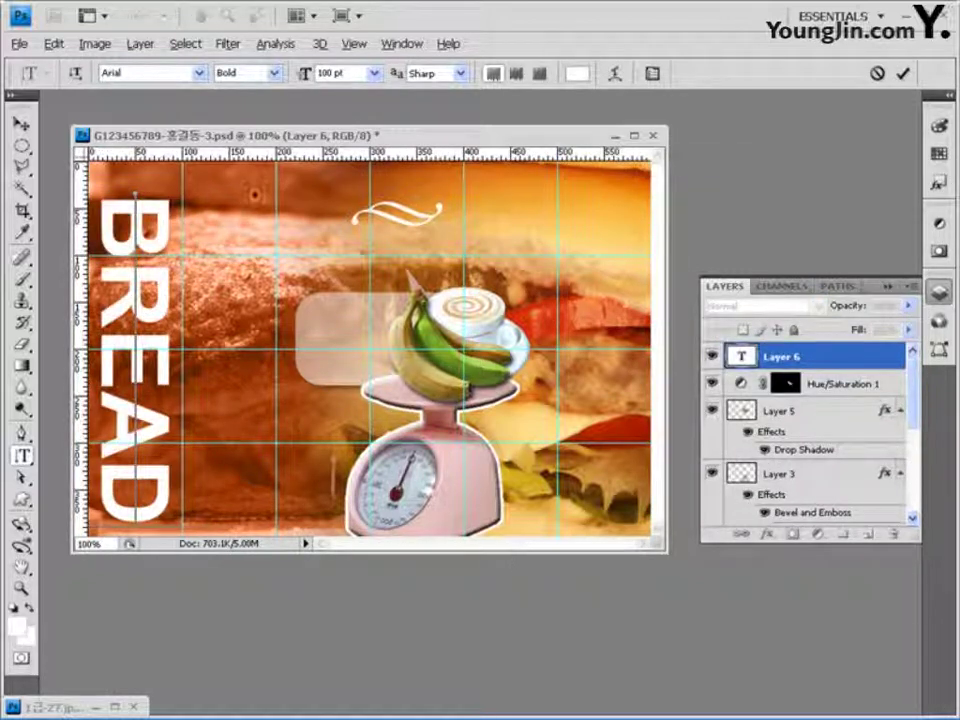
pyautogui.click(20, 122)
pyautogui.moveTo(143, 208); pyautogui.dragTo(136, 197)
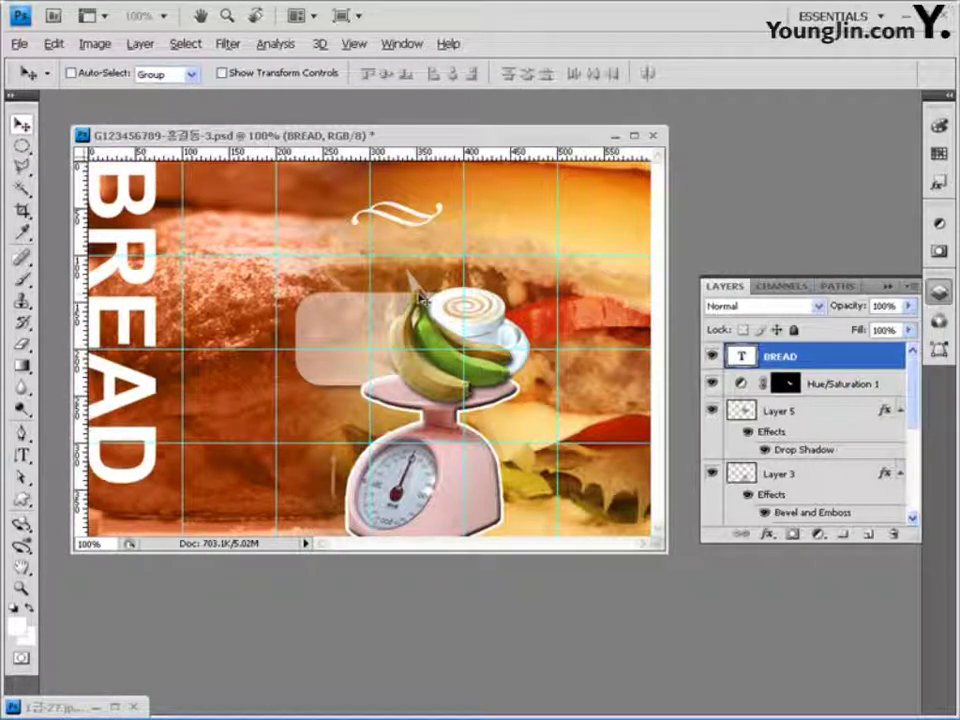
# Set the BREAD text layer's blending mode to Overlay and add a Drop Shadow layer style.
pyautogui.click(820, 307)
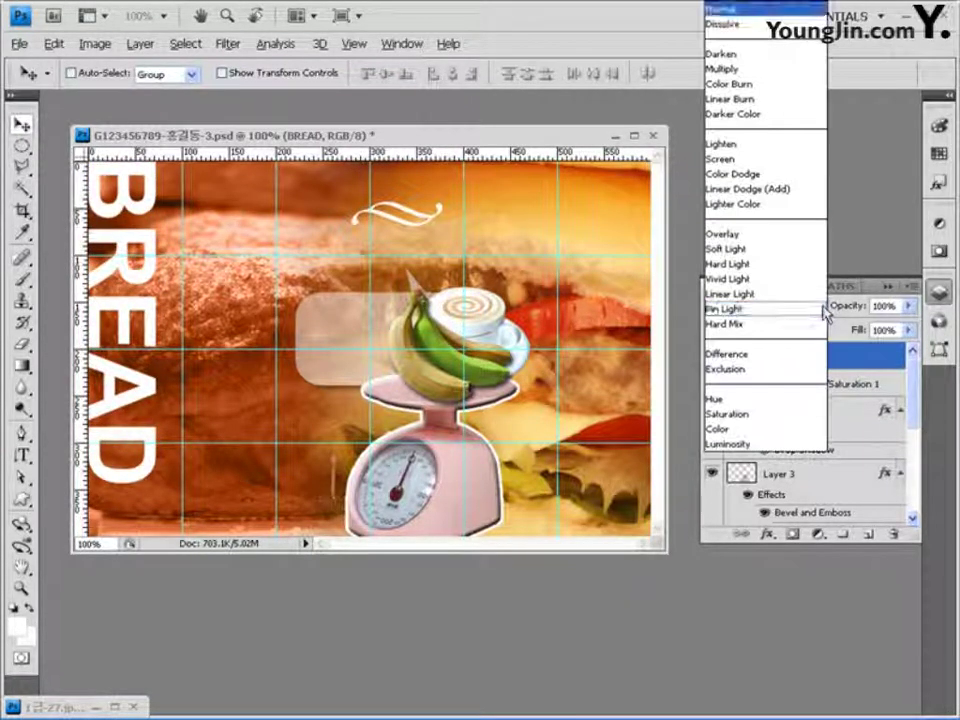
pyautogui.click(790, 242)
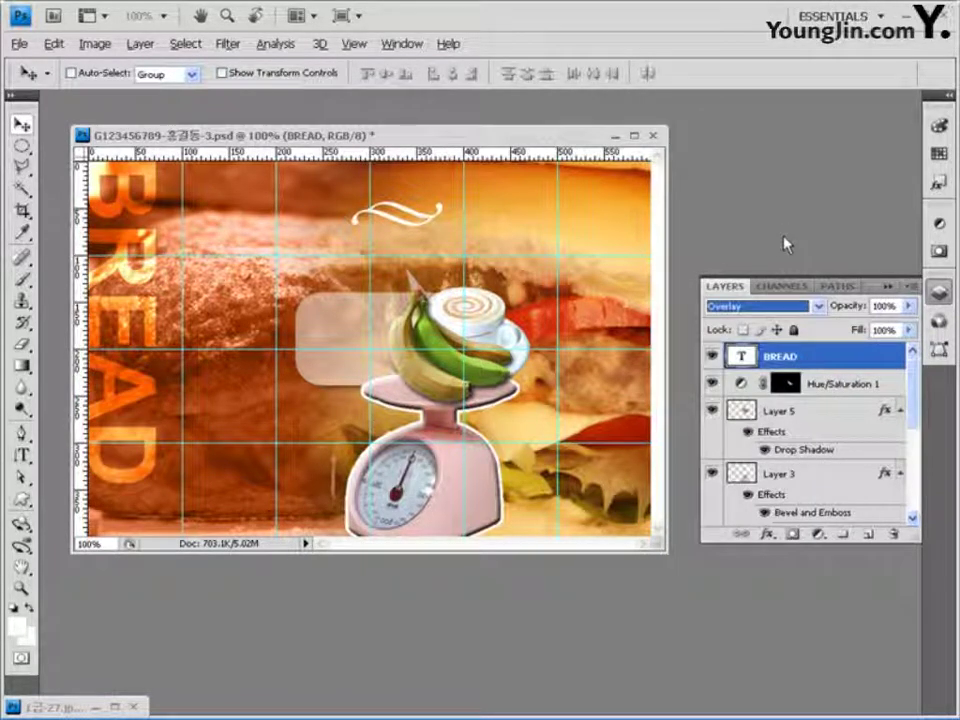
pyautogui.click(768, 534)
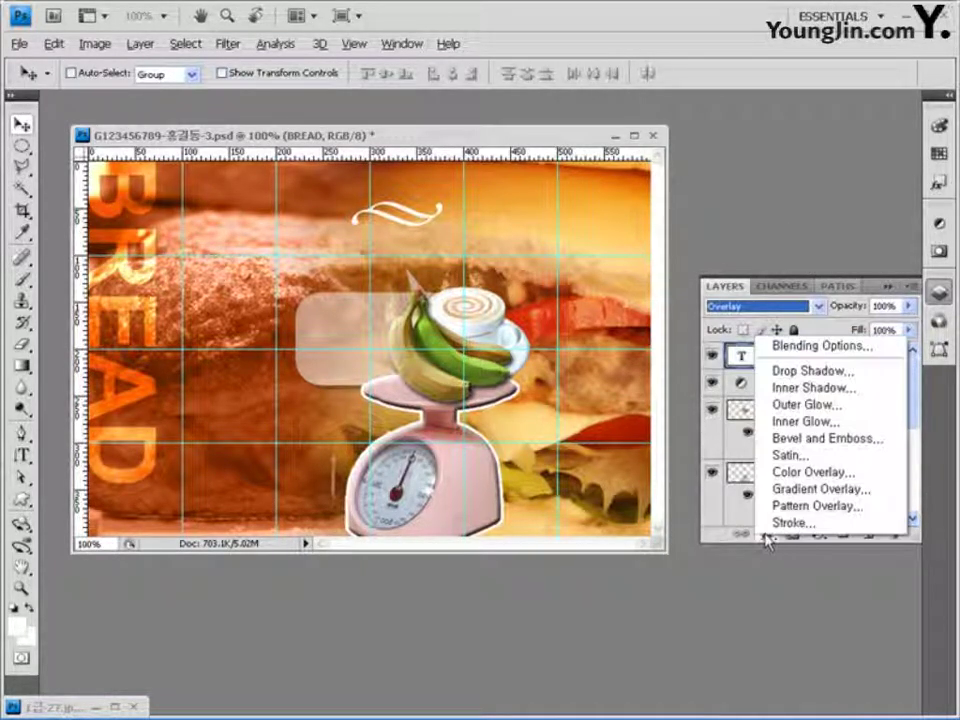
pyautogui.click(820, 372)
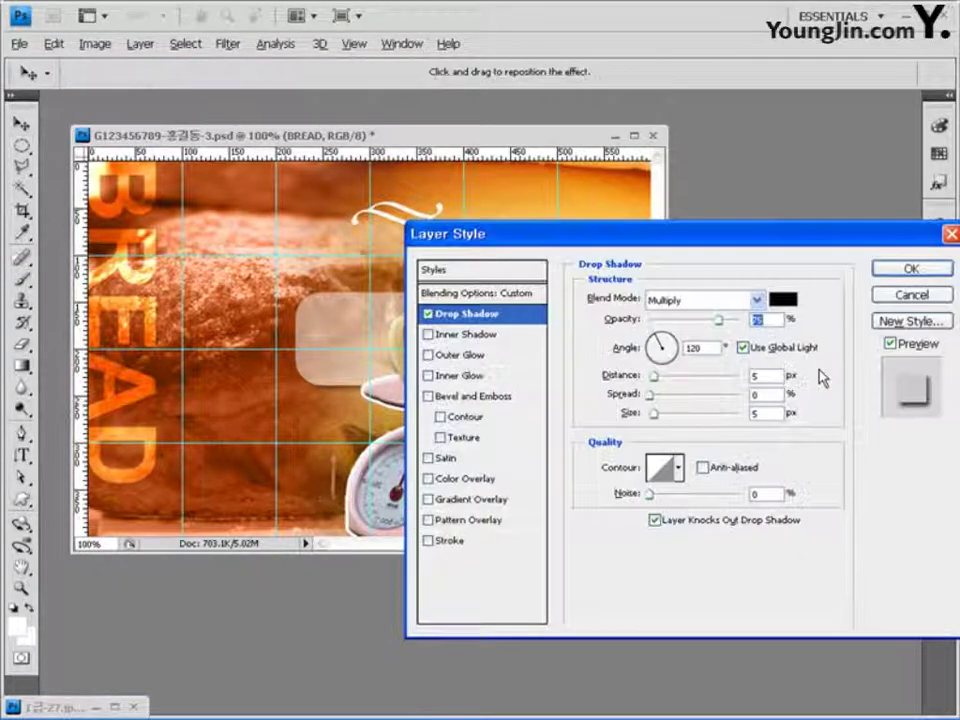
pyautogui.click(895, 269)
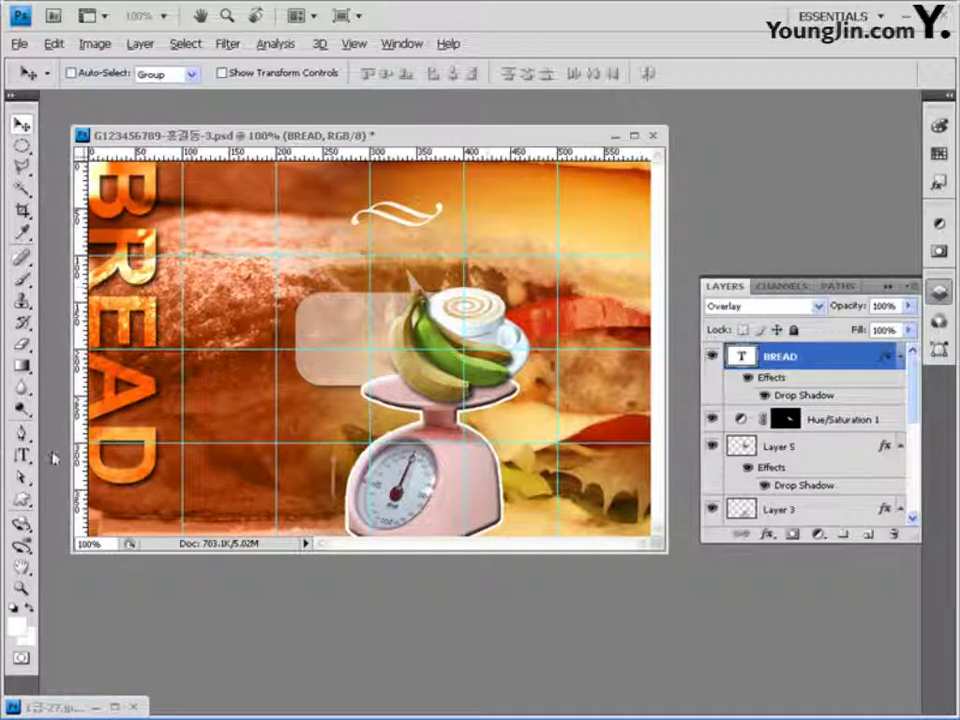
pyautogui.click(21, 455)
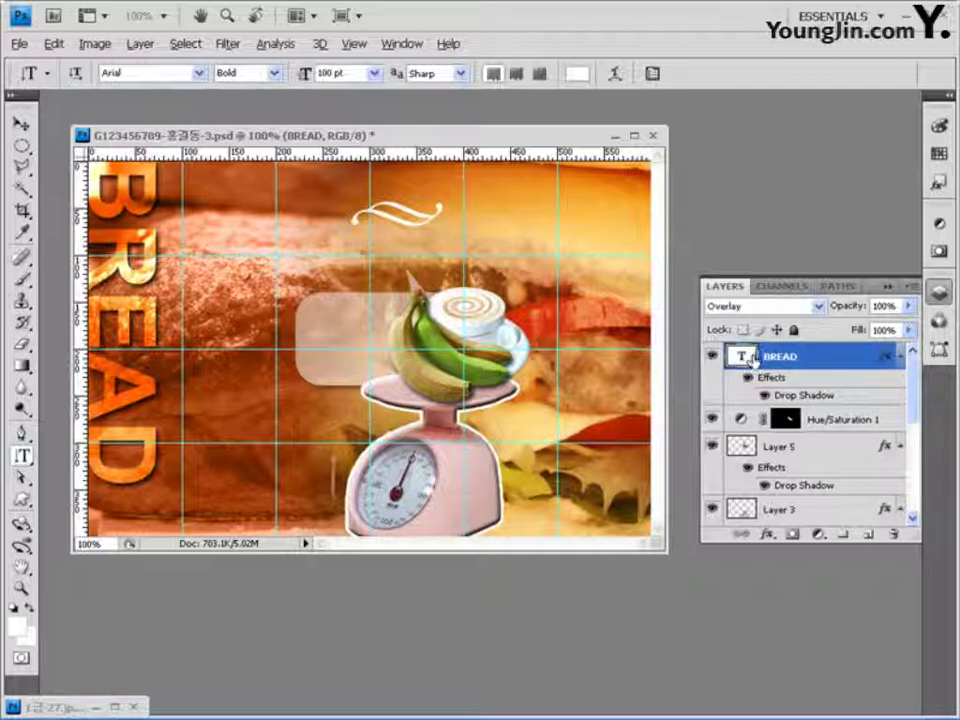
pyautogui.click(297, 78)
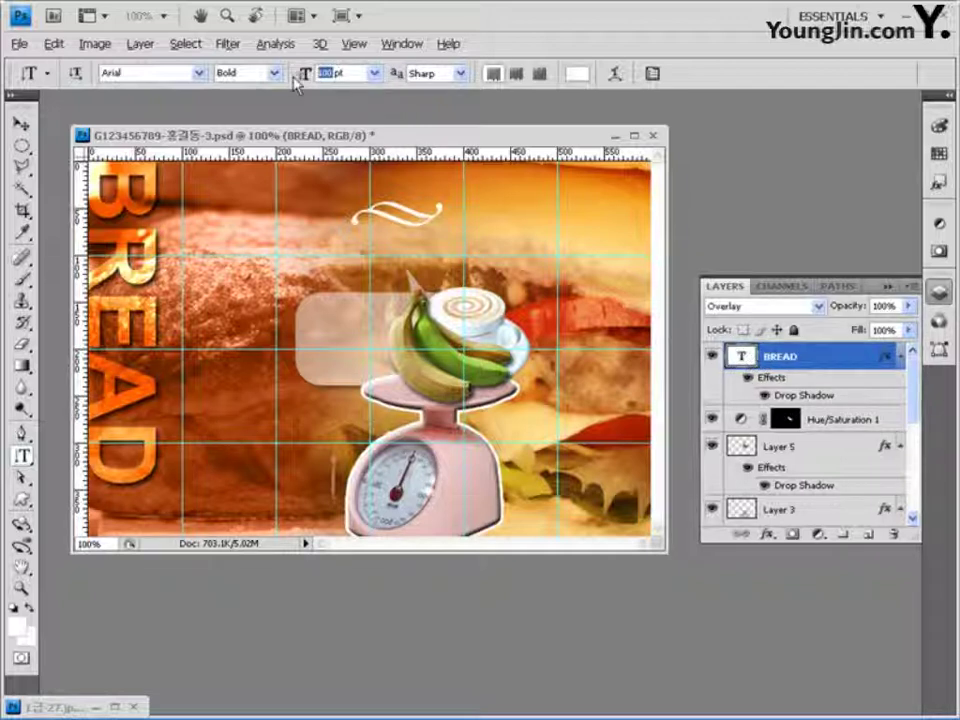
pyautogui.write('50')
pyautogui.press('Return')
pyautogui.click(301, 73)
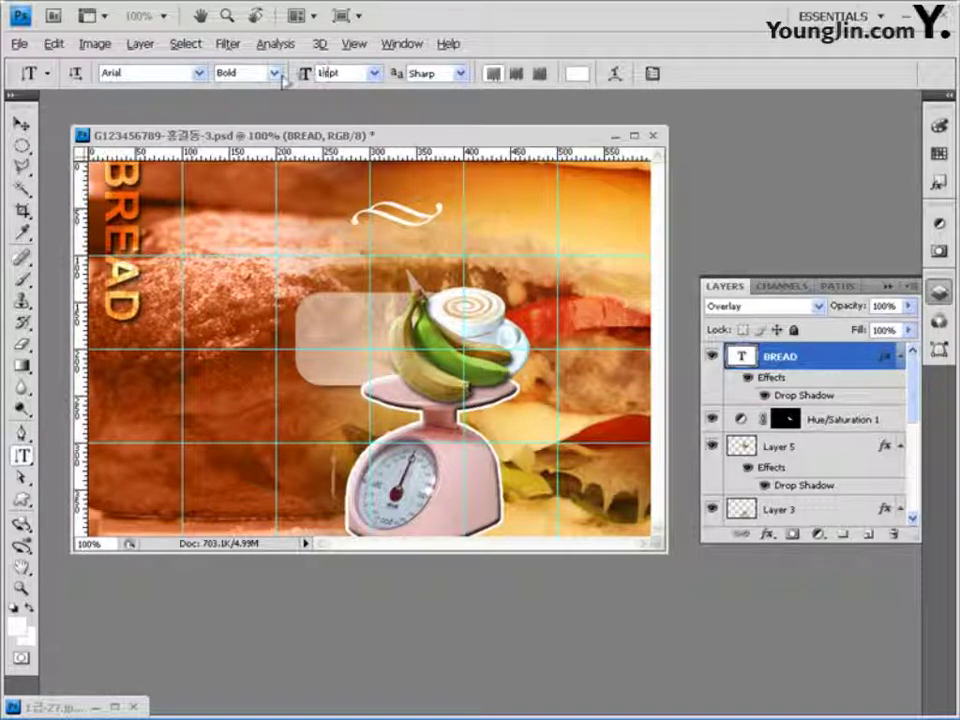
pyautogui.write('100')
pyautogui.press('Return')
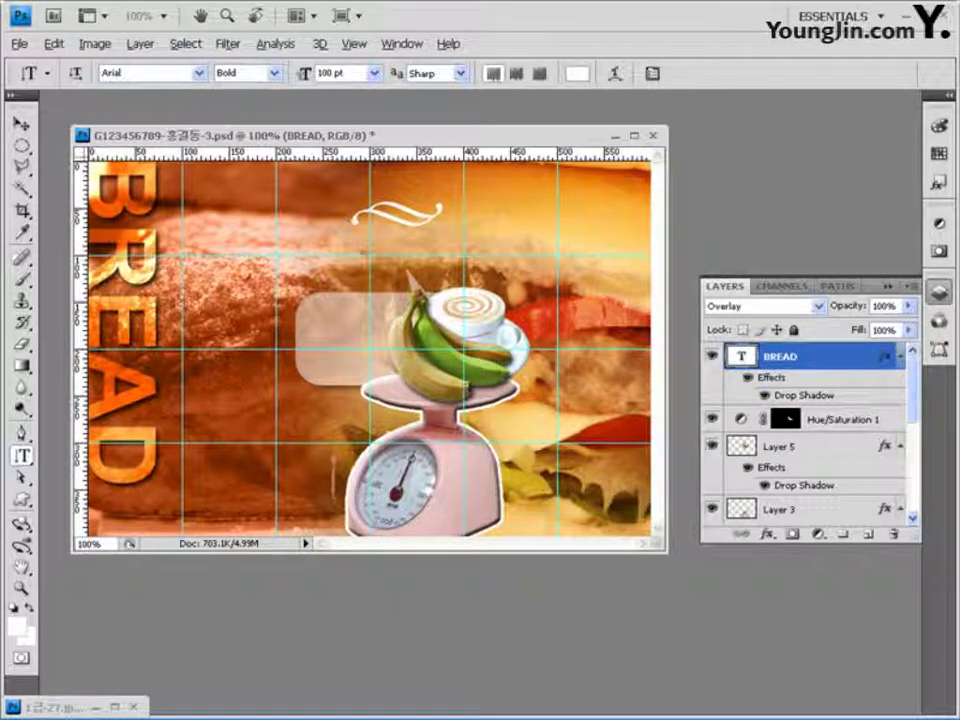
# Add white vertical text "M RNING" in Arial Regular 50 pt, leaving a gap for the O, and place it close beside BREAD.
pyautogui.click(535, 254)
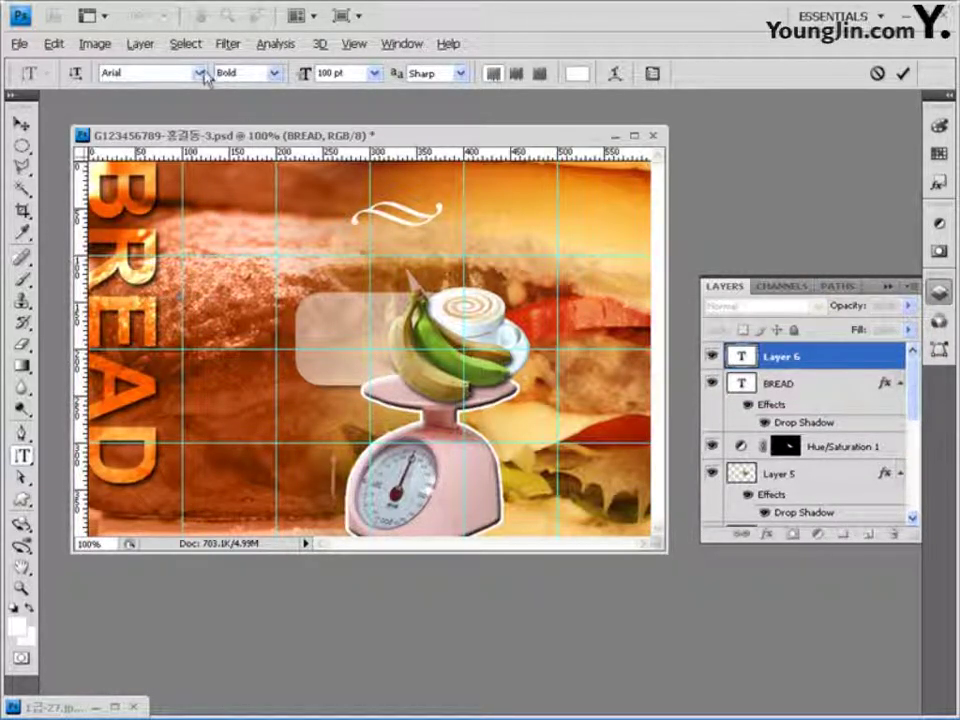
pyautogui.click(273, 73)
pyautogui.click(276, 108)
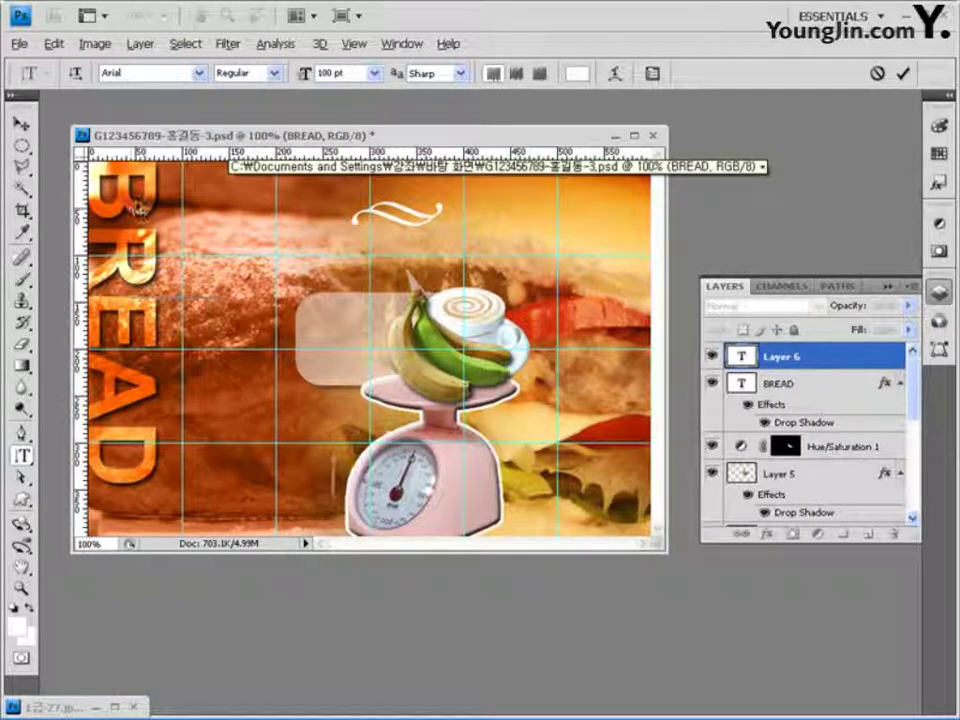
pyautogui.moveTo(337, 73); pyautogui.dragTo(318, 73)
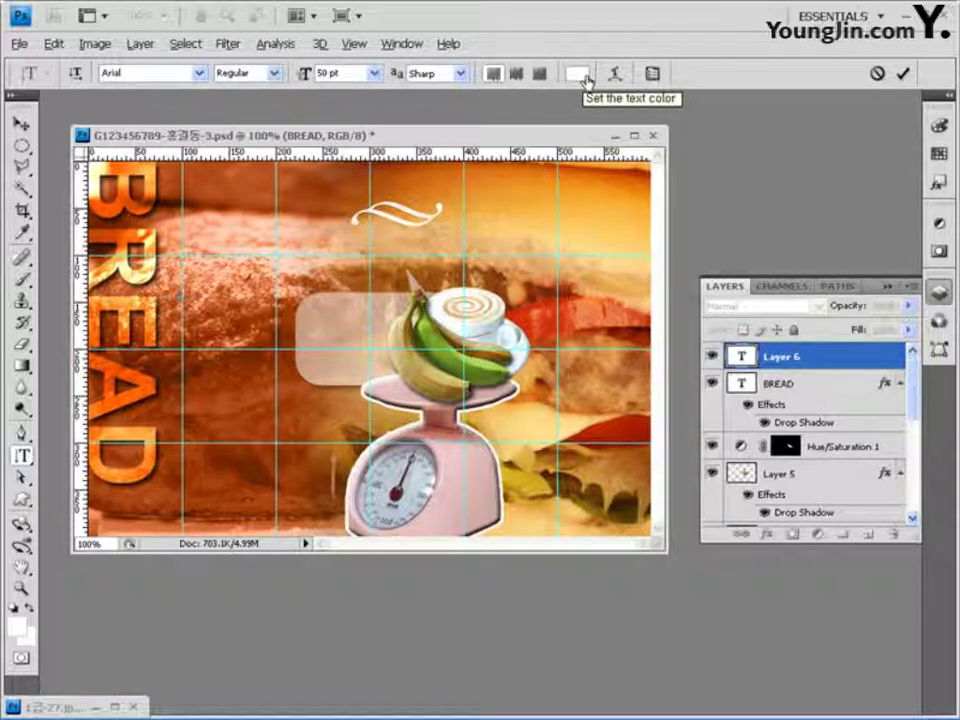
pyautogui.write('M')
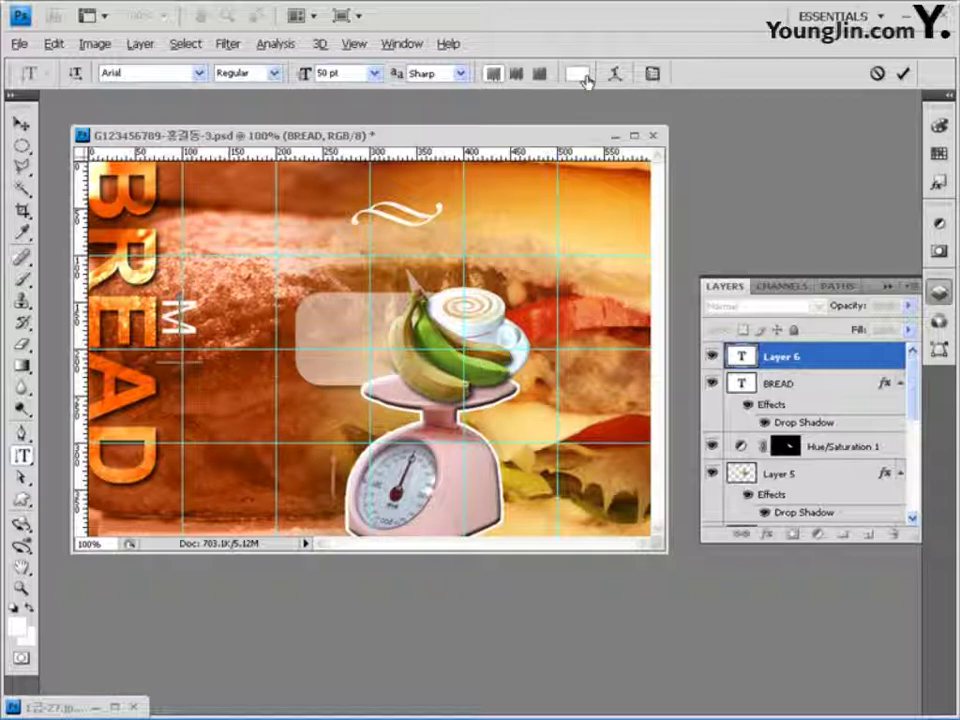
pyautogui.write('ORNING')
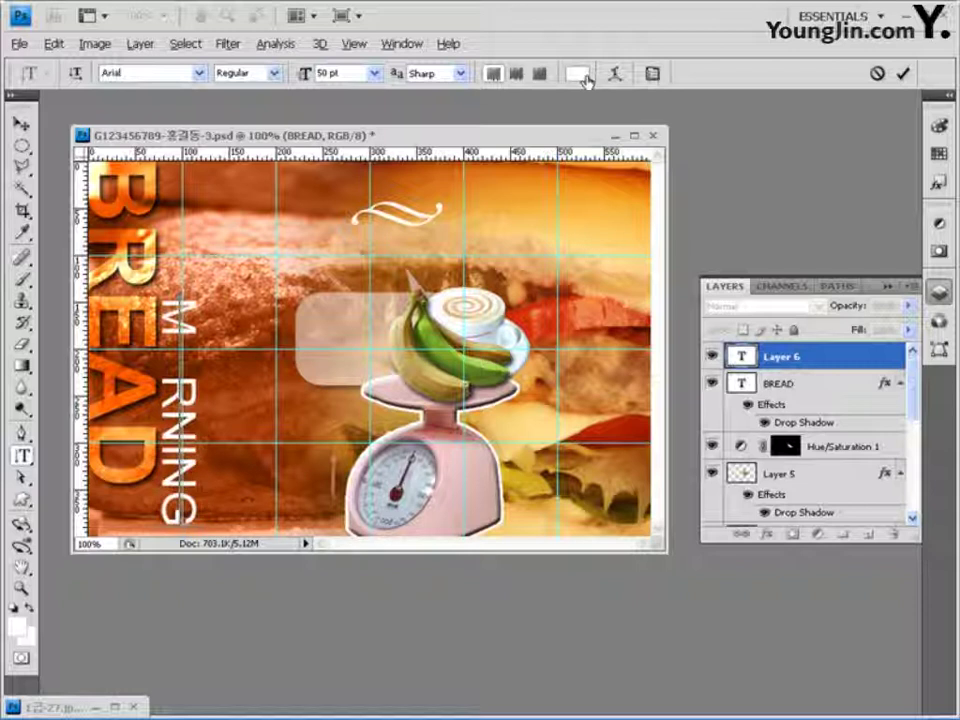
pyautogui.moveTo(215, 237); pyautogui.dragTo(222, 183)
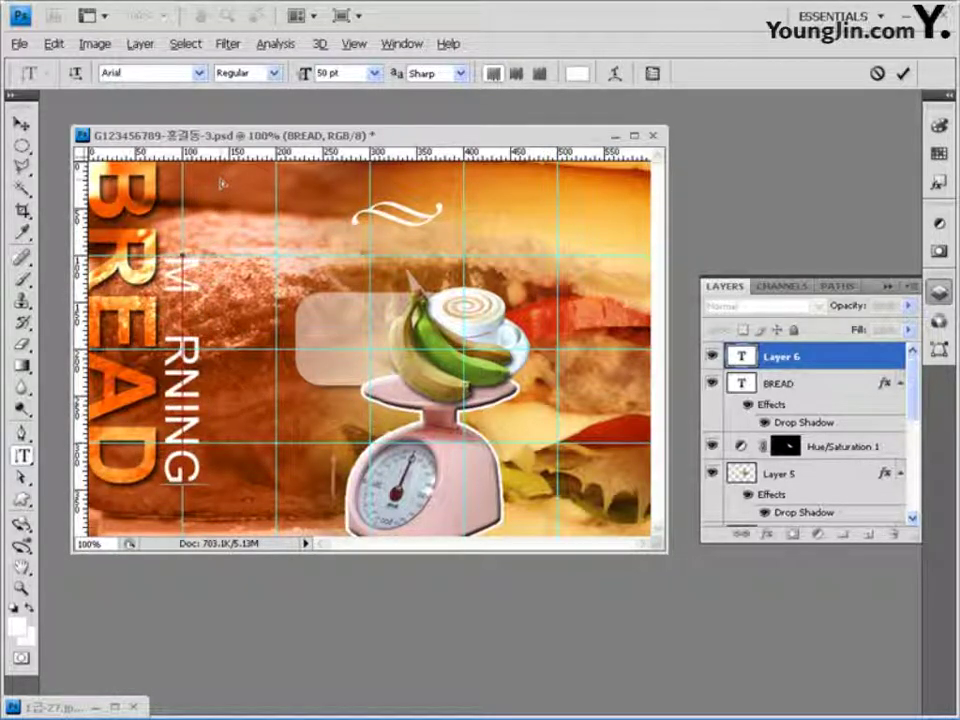
pyautogui.hotkey('ctrl', 'Return')
pyautogui.press('v')
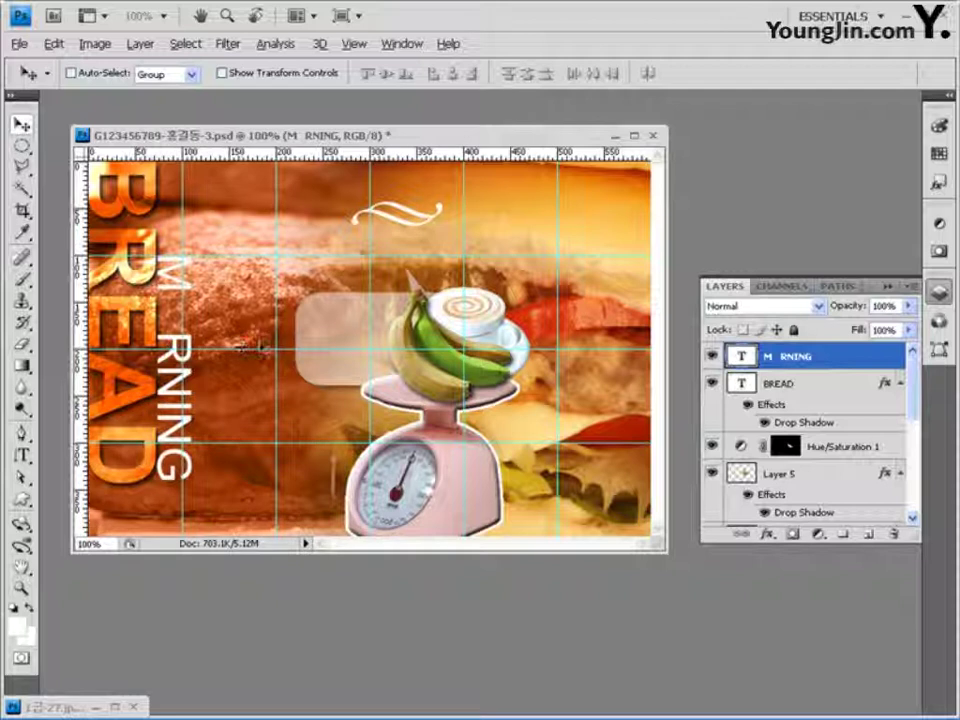
# Draw a white clock custom shape about 35 px wide in the gap between M and RNING as the letter O.
pyautogui.press('u')
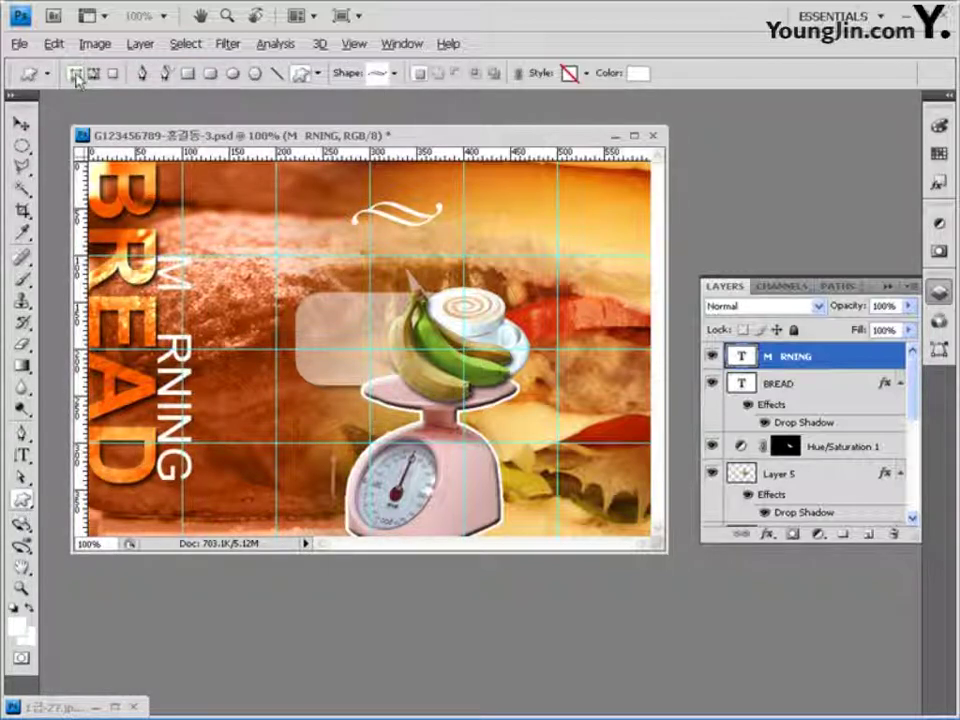
pyautogui.click(395, 75)
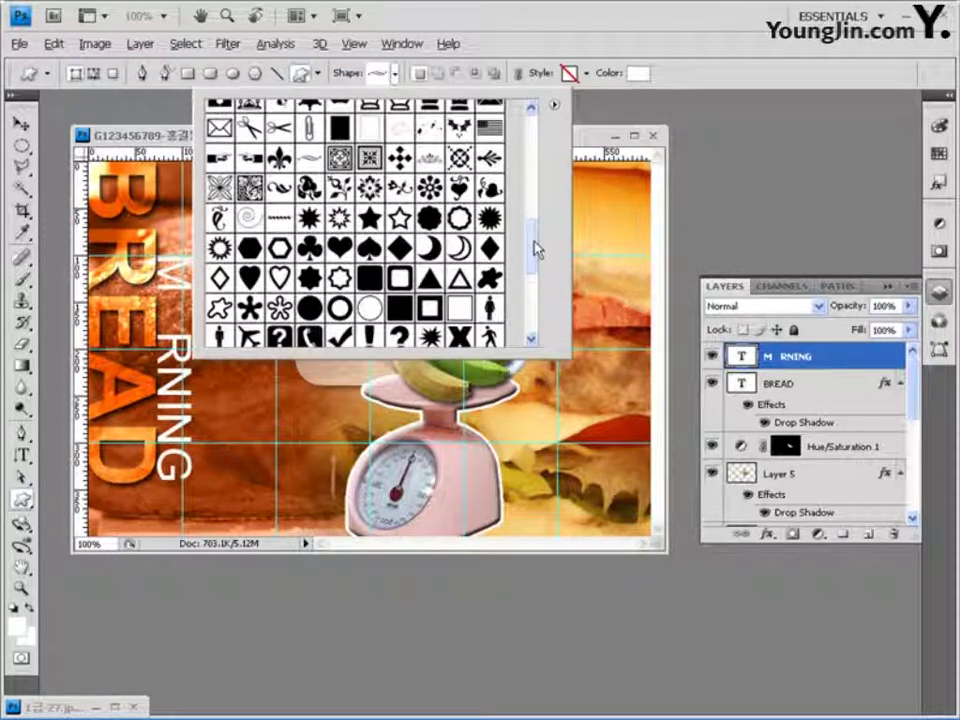
pyautogui.moveTo(535, 249); pyautogui.dragTo(530, 314)
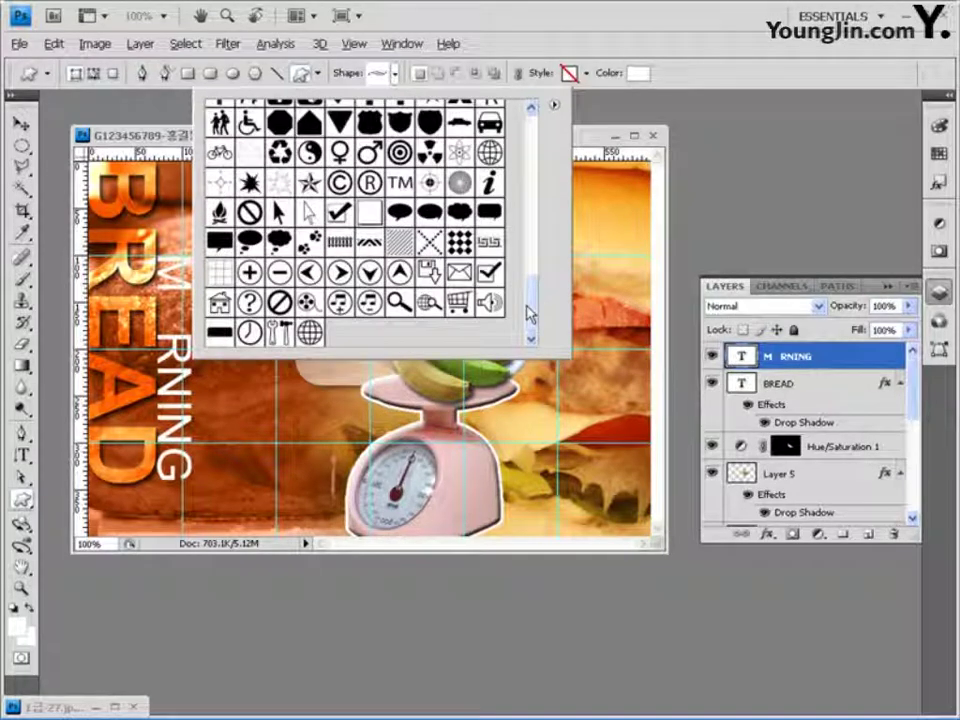
pyautogui.click(249, 333)
pyautogui.click(118, 108)
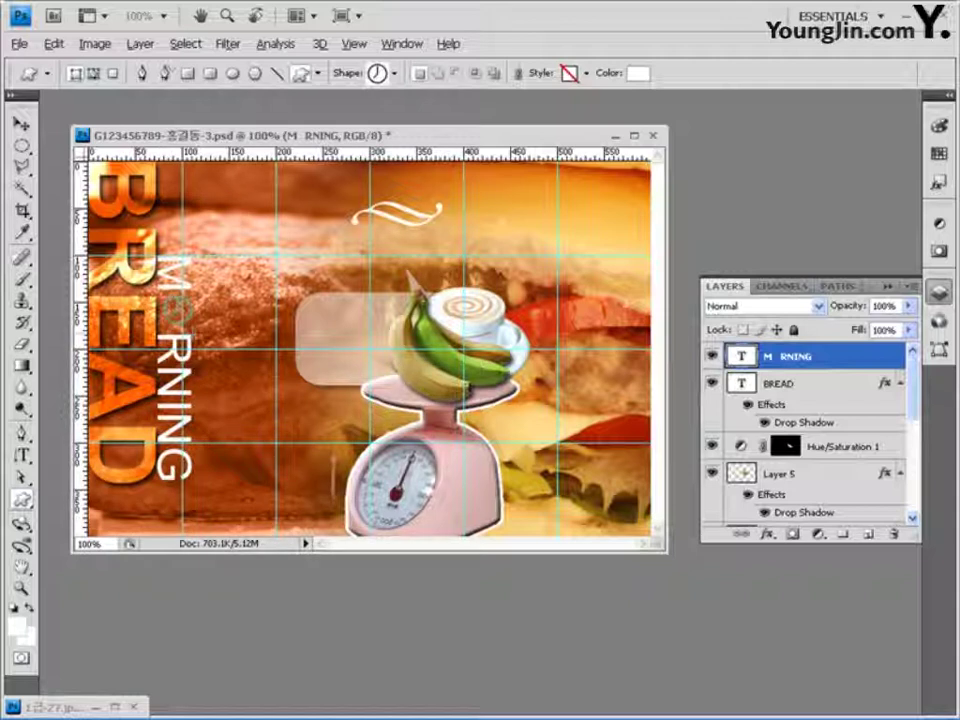
pyautogui.moveTo(157, 292); pyautogui.dragTo(188, 325)
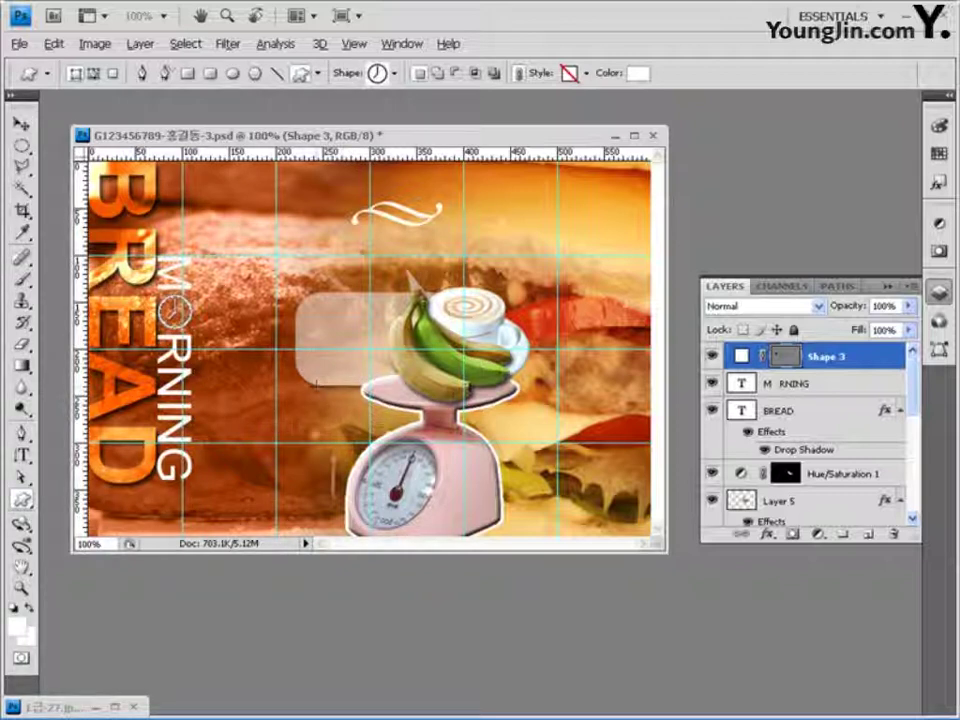
# Add black horizontal text "브레드공작" at 50 pt in the upper part of the image, above the rounded box.
pyautogui.click(21, 455)
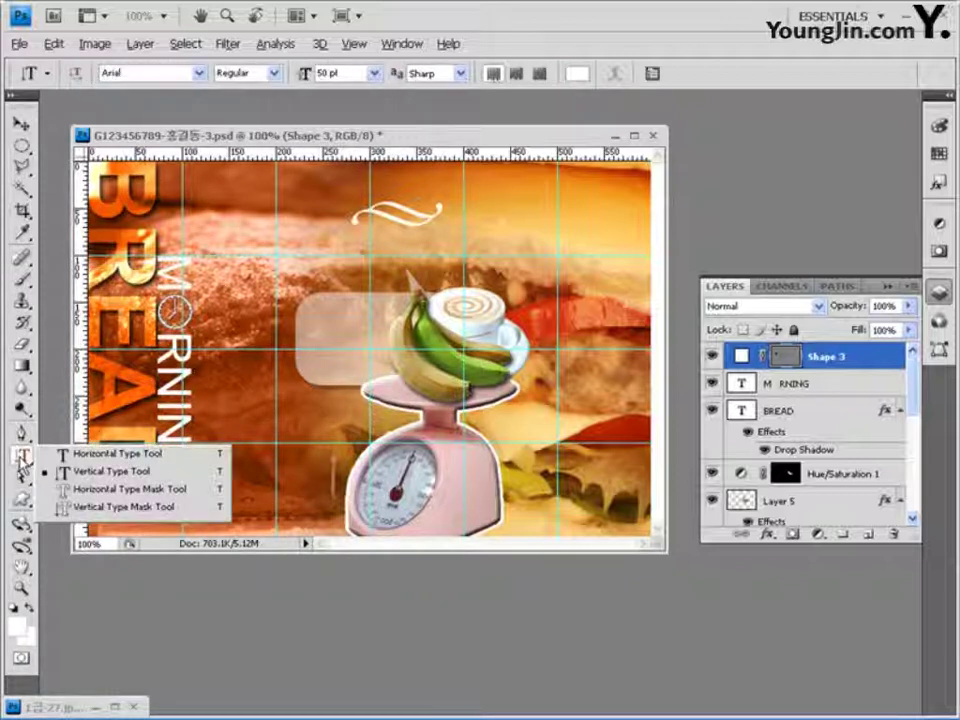
pyautogui.click(100, 455)
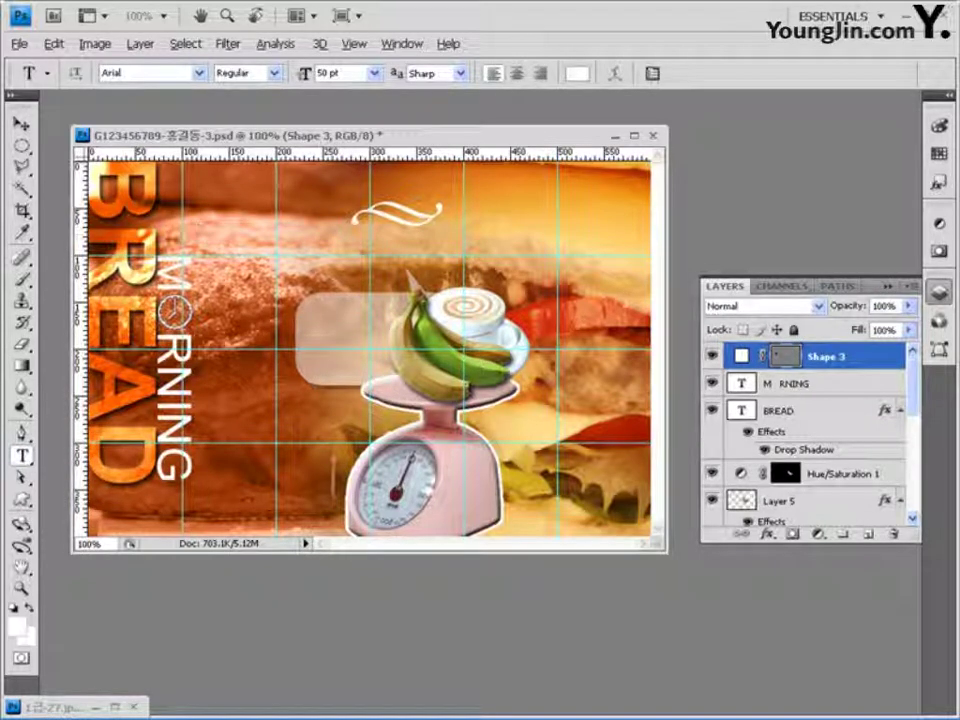
pyautogui.click(170, 234)
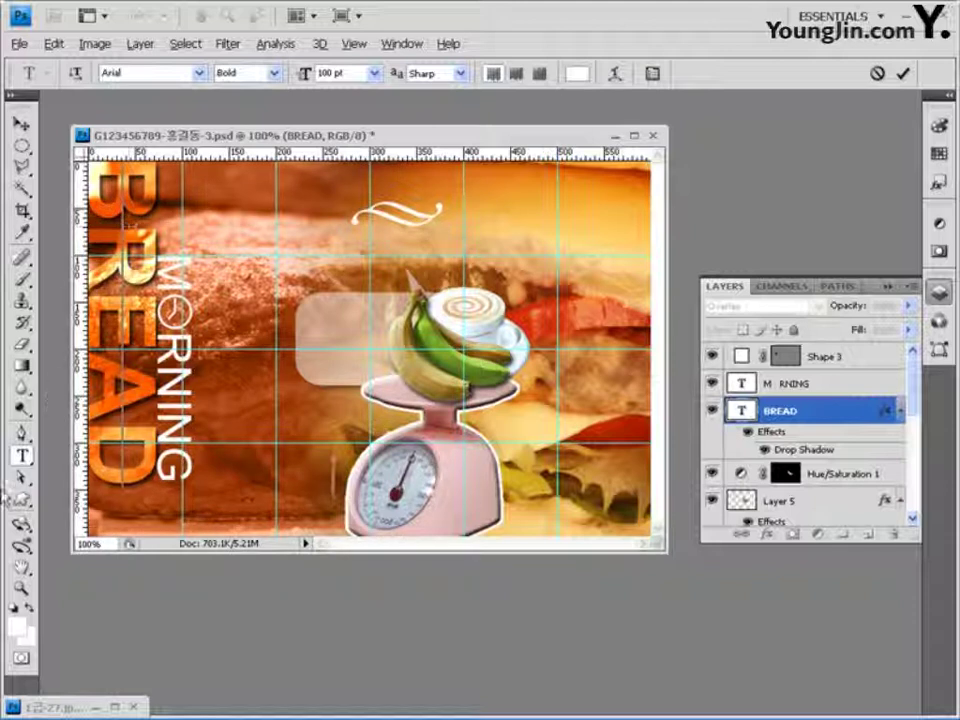
pyautogui.hotkey('ctrl', 'Return')
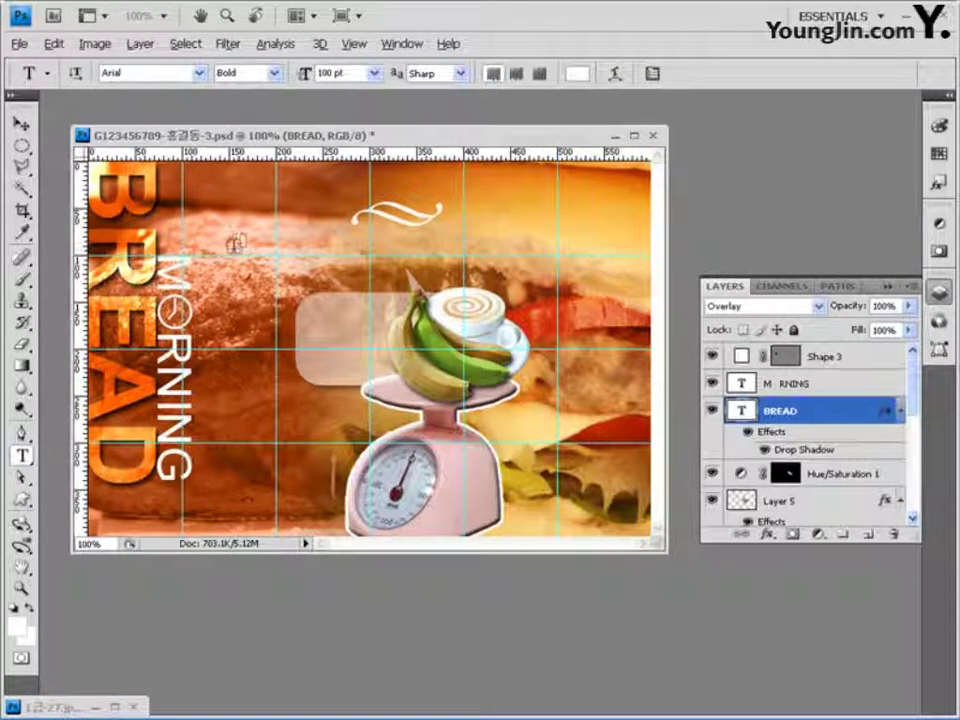
pyautogui.click(233, 248)
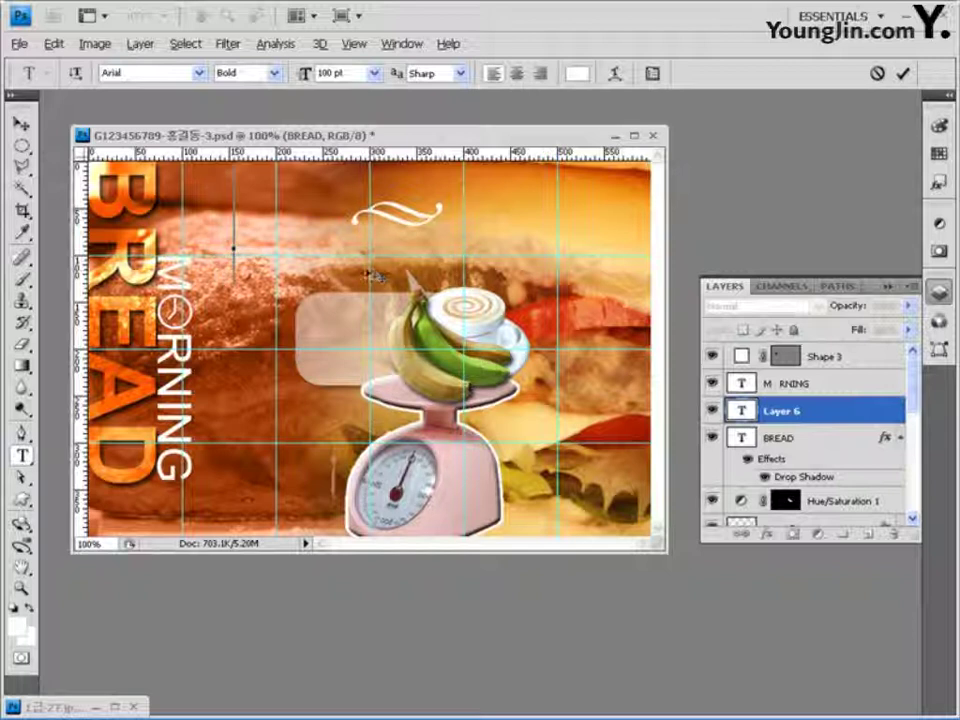
pyautogui.press('Escape')
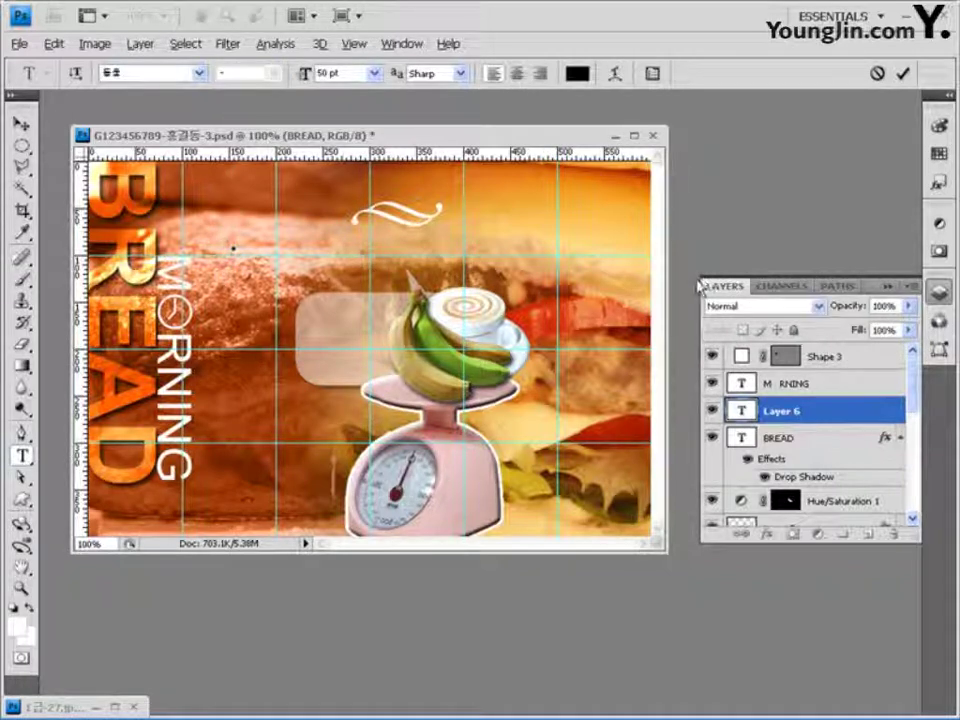
pyautogui.click(578, 74)
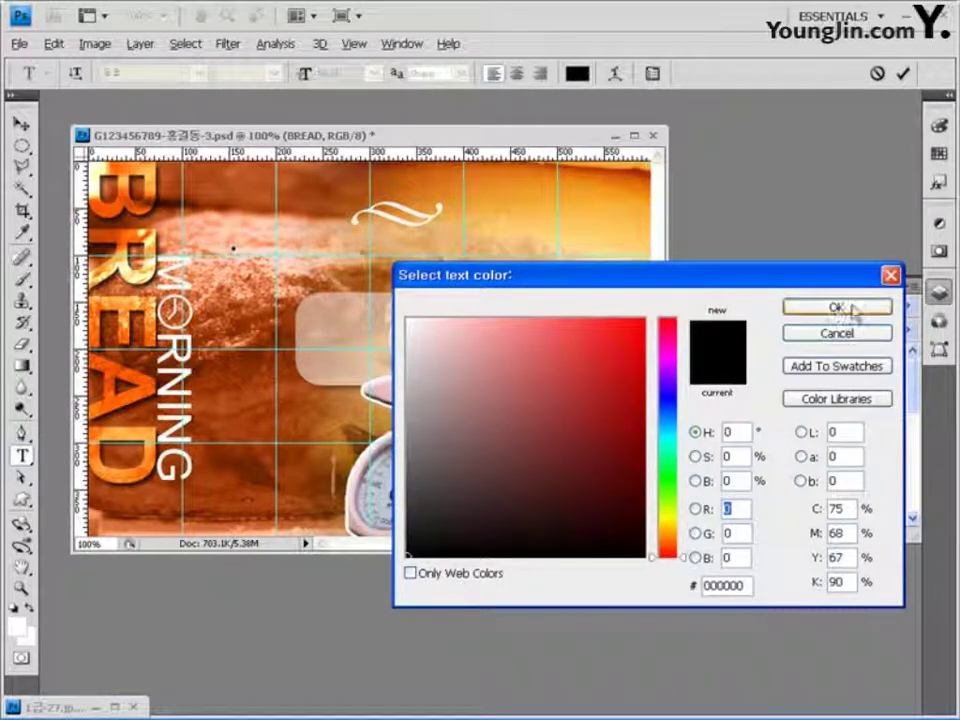
pyautogui.click(820, 307)
pyautogui.write('브레드')
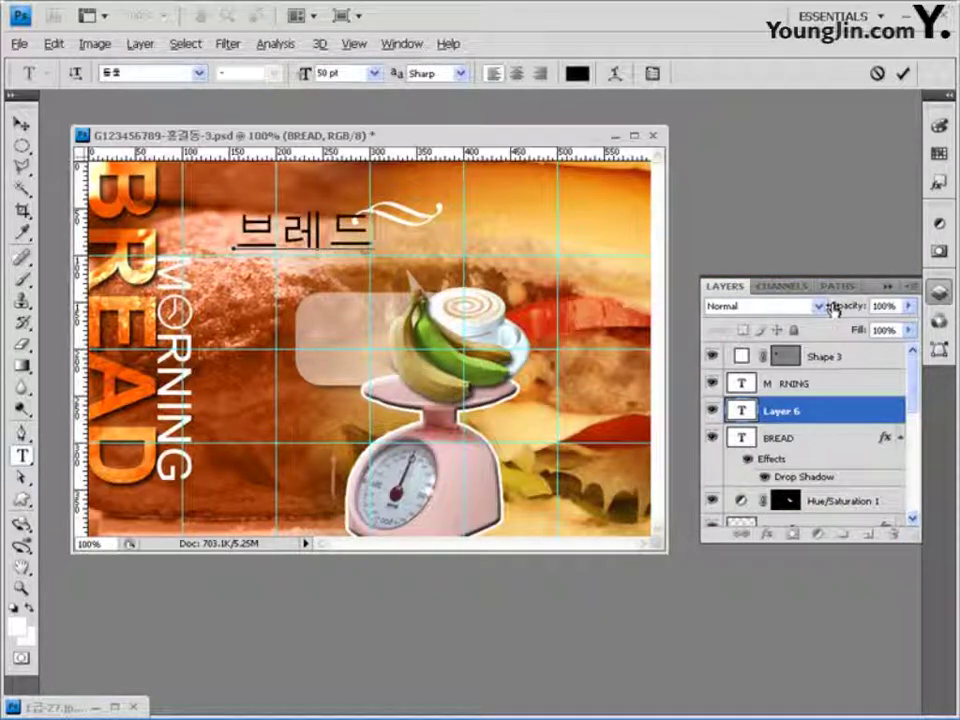
pyautogui.write('공작소')
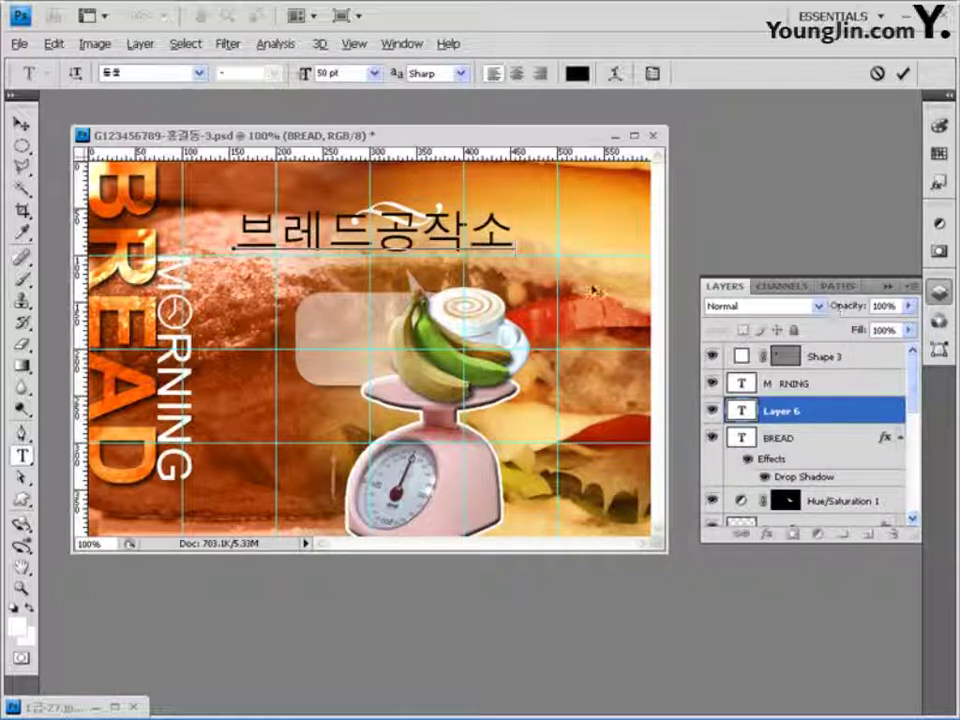
pyautogui.click(20, 123)
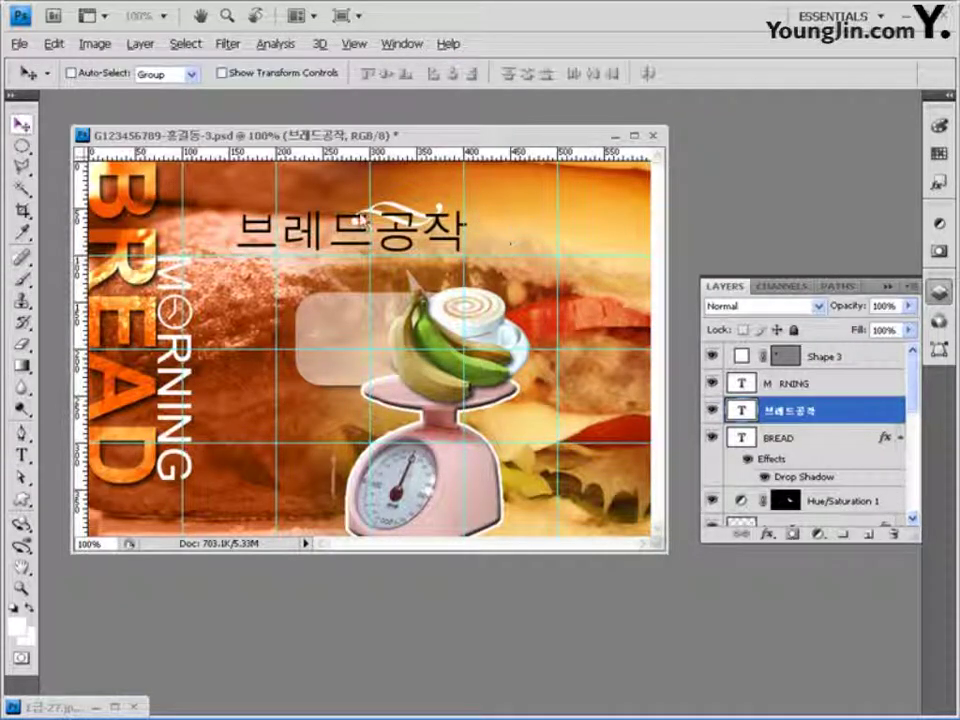
# Append "소" to the black Korean text so that it reads "브레드공작소".
pyautogui.click(20, 455)
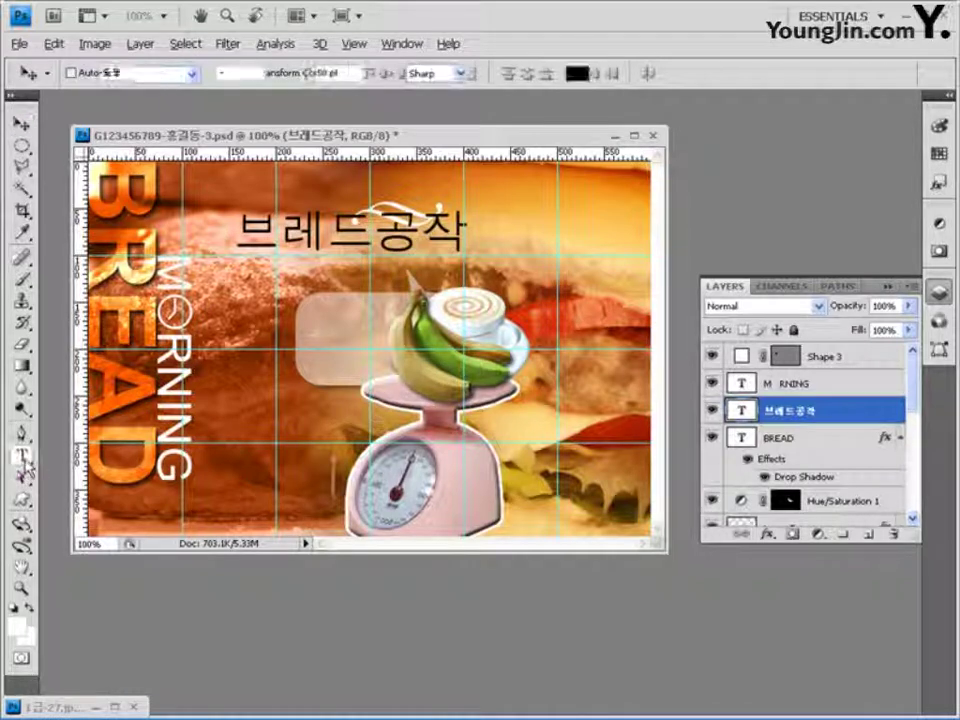
pyautogui.click(462, 232)
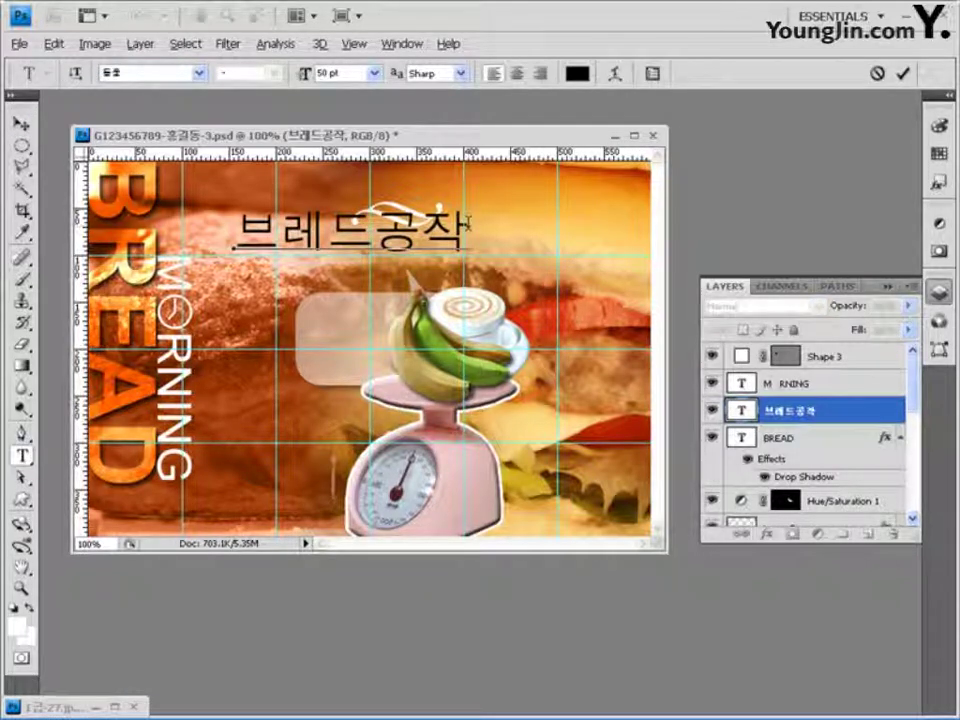
pyautogui.write('소')
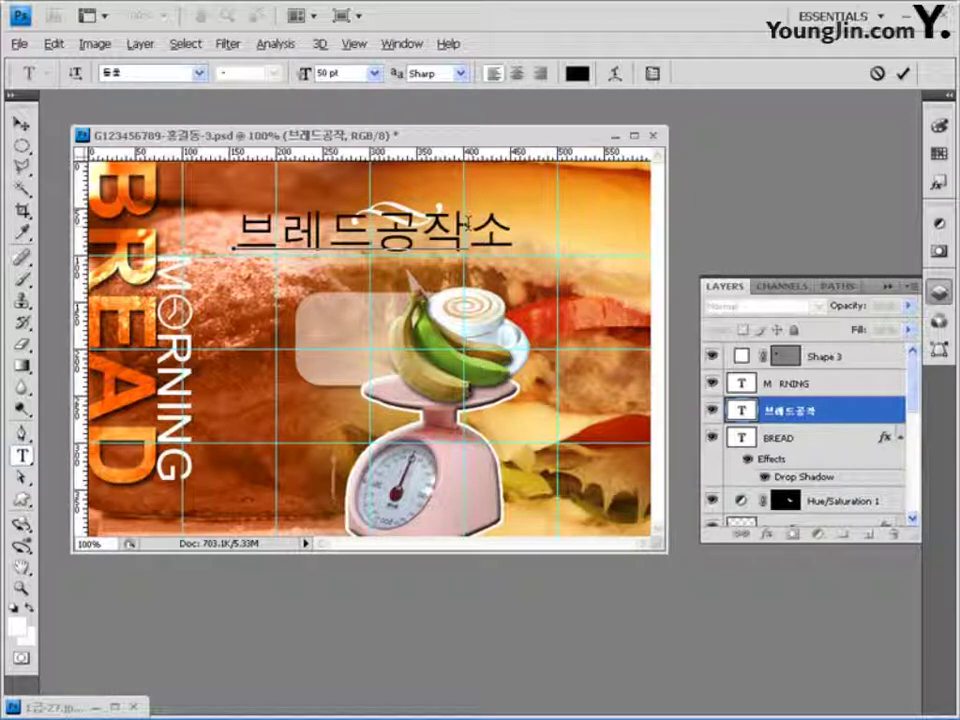
pyautogui.hotkey('ctrl', 'Return')
# Move the "브레드공작소" text leftwards until it sits beside BREAD and just above the M of M RNING.
pyautogui.press('v')
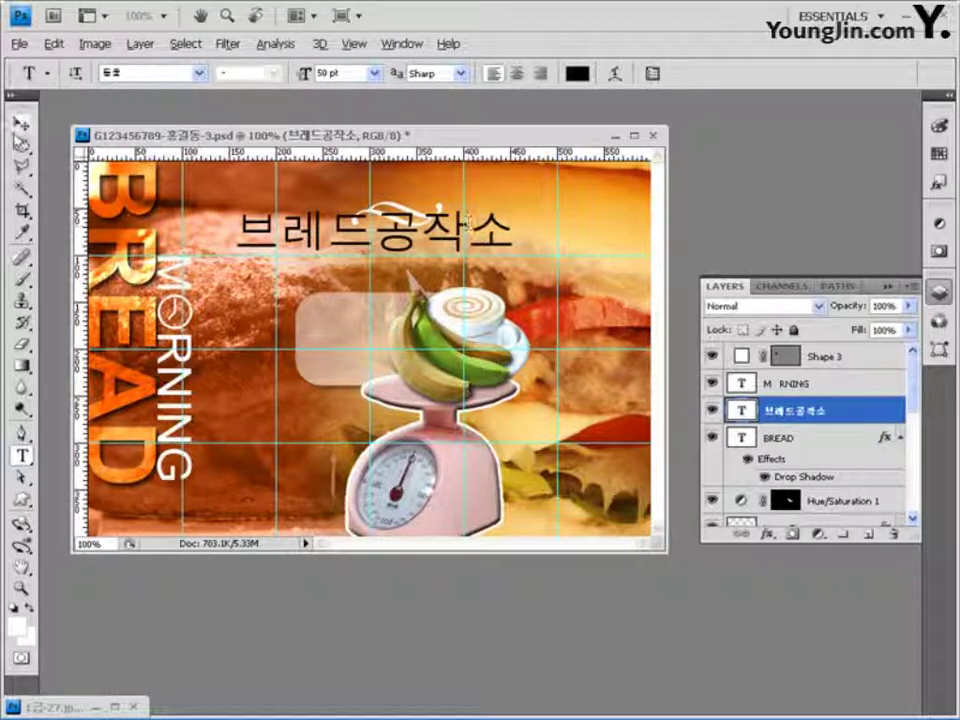
pyautogui.moveTo(441, 245); pyautogui.dragTo(376, 252)
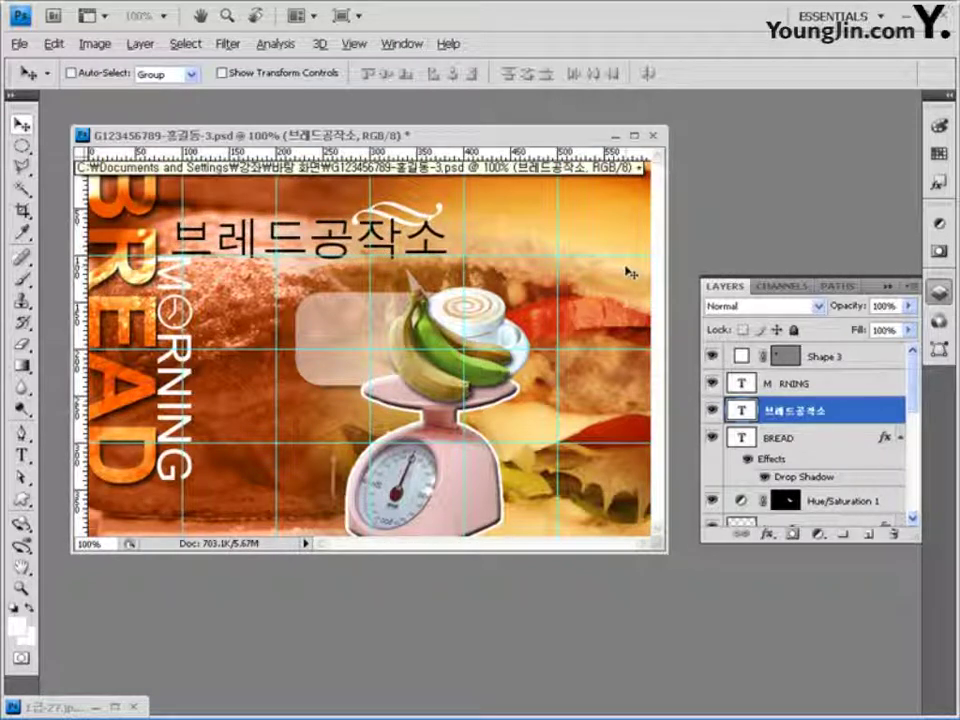
pyautogui.hotkey('shift', 'Left')
pyautogui.press('Left')
pyautogui.press('Left')
pyautogui.press('Up')
pyautogui.press('Up')
pyautogui.press('Up')
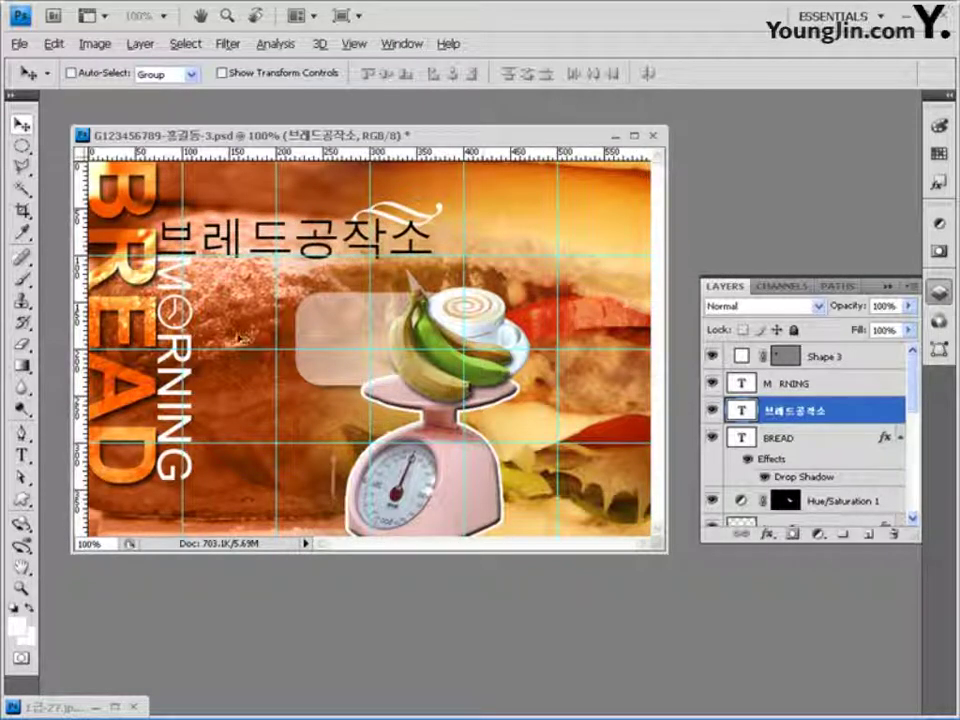
# Start a new horizontal text layer below "브레드공작소" with the size set to 20 pt and the color set to white (ffffff).
pyautogui.click(21, 455)
pyautogui.click(405, 298)
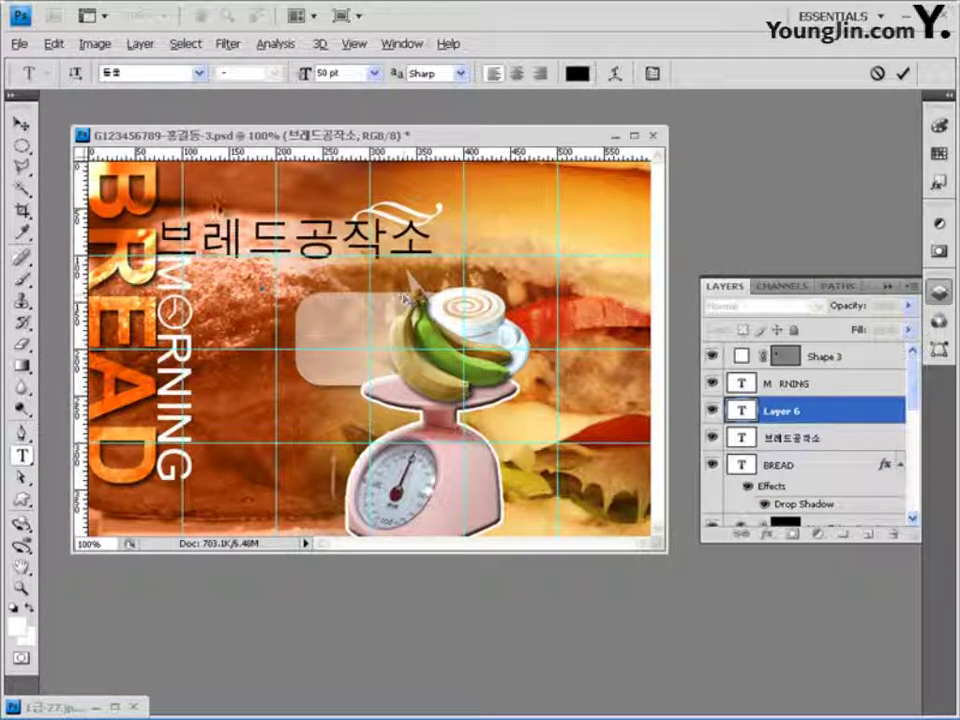
pyautogui.moveTo(310, 82); pyautogui.dragTo(262, 80)
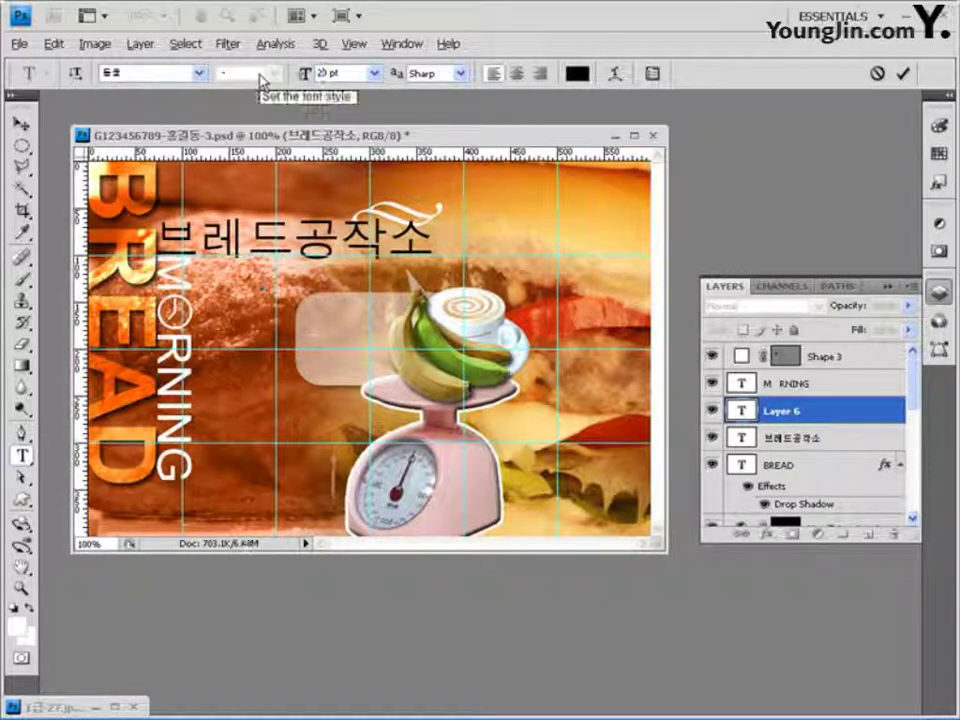
pyautogui.moveTo(305, 75); pyautogui.dragTo(445, 62)
pyautogui.click(587, 79)
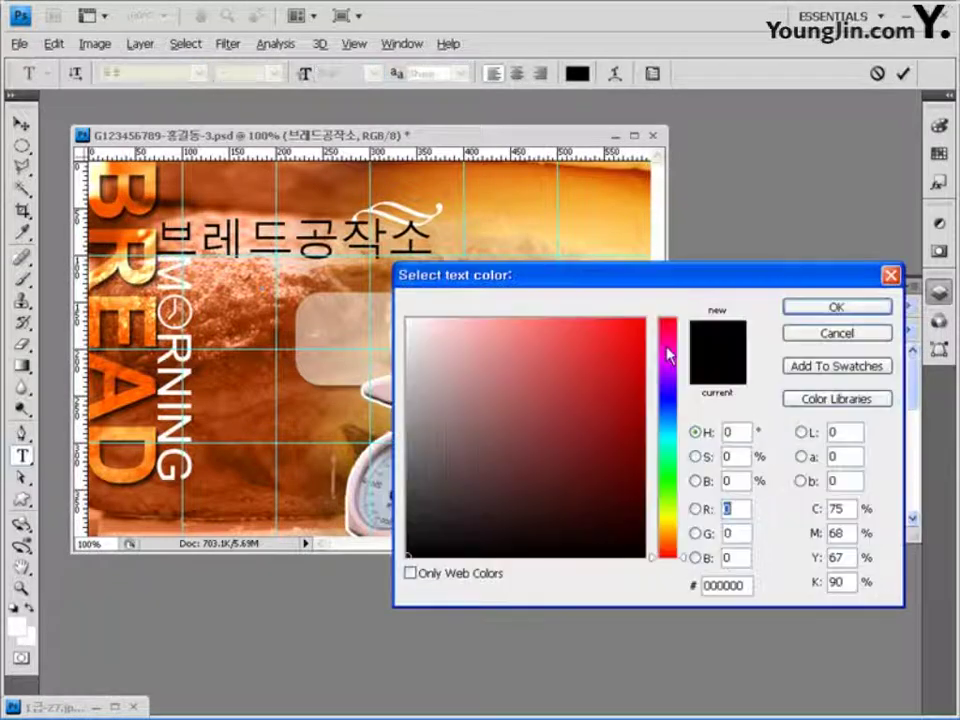
pyautogui.moveTo(745, 582); pyautogui.dragTo(628, 576)
pyautogui.write('ffffff')
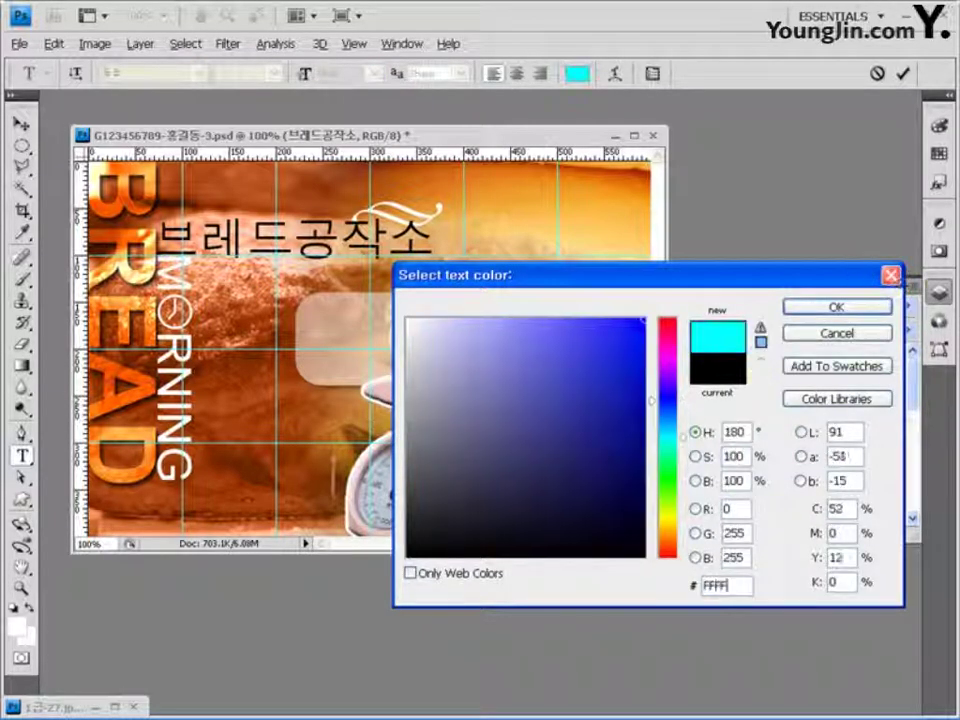
pyautogui.click(857, 310)
pyautogui.click(585, 350)
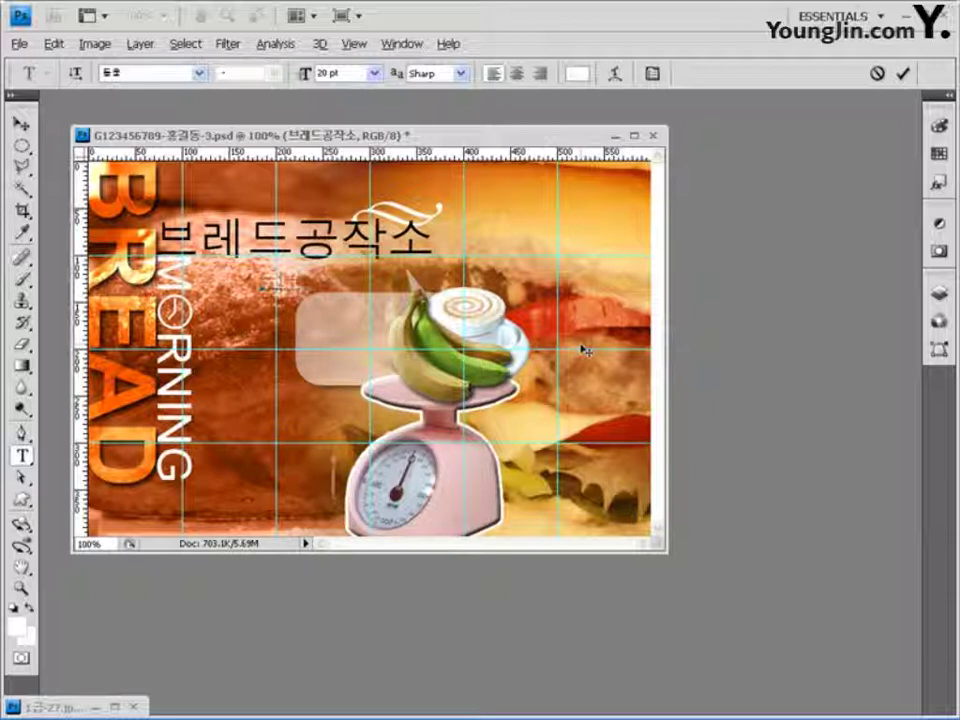
# Enter "균형잡힌 아침을 위한 제안" in the new text layer and move it up close beneath "브레드공작소".
pyautogui.write('로치점')
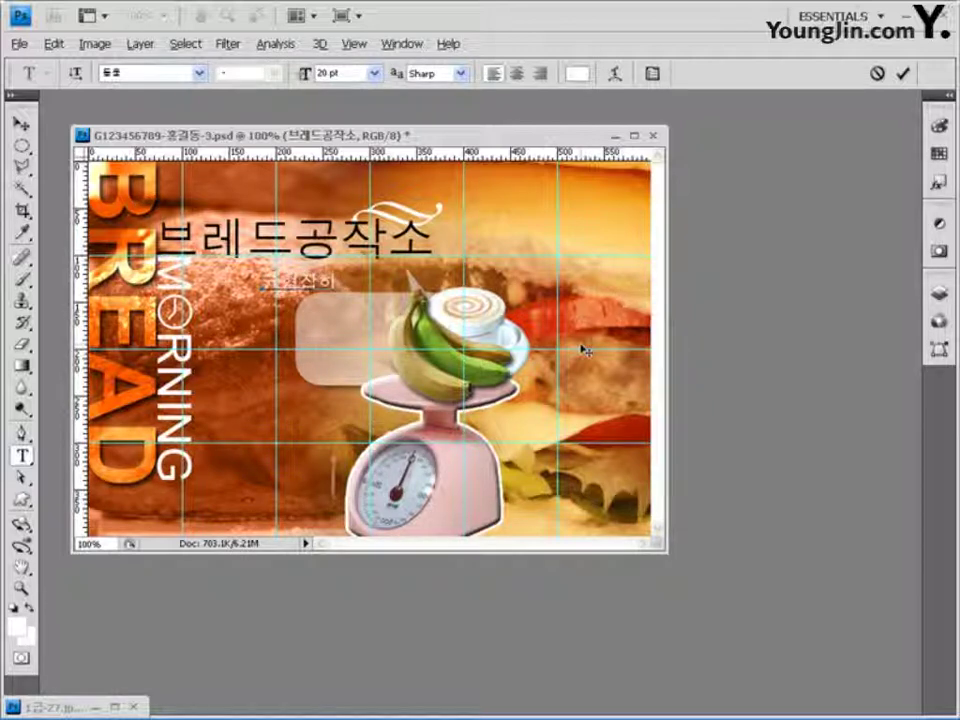
pyautogui.write('침을 원하세')
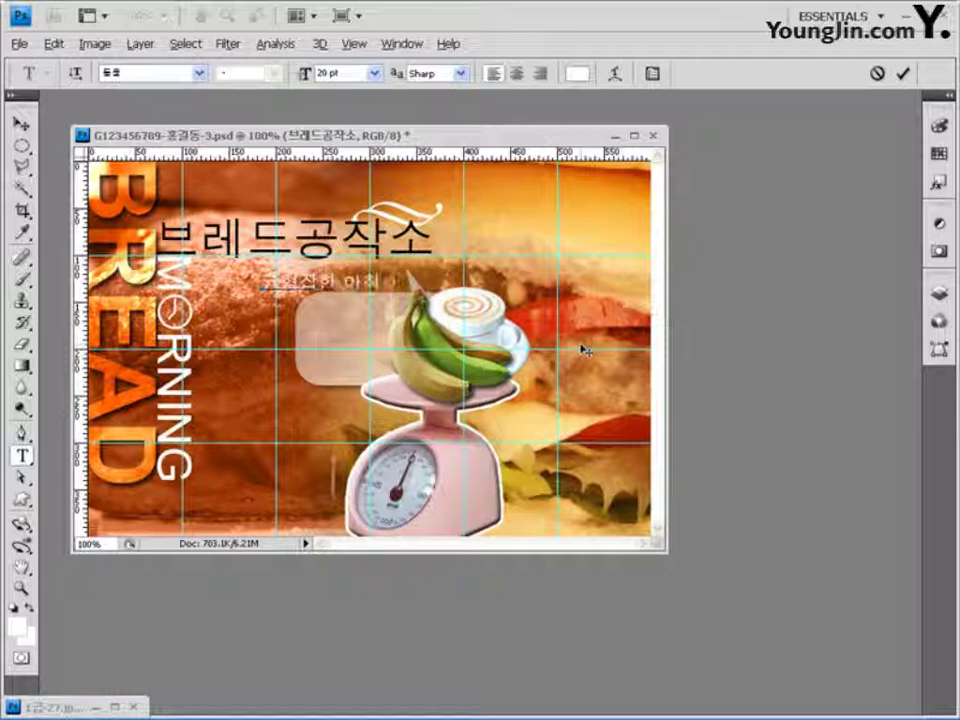
pyautogui.write('요')
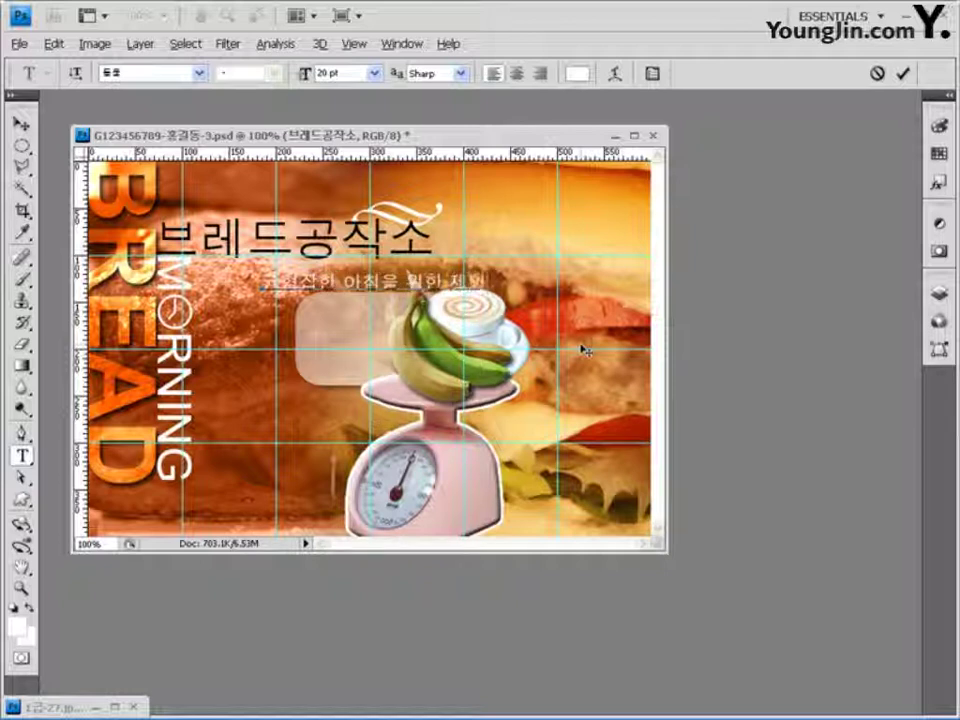
pyautogui.click(21, 123)
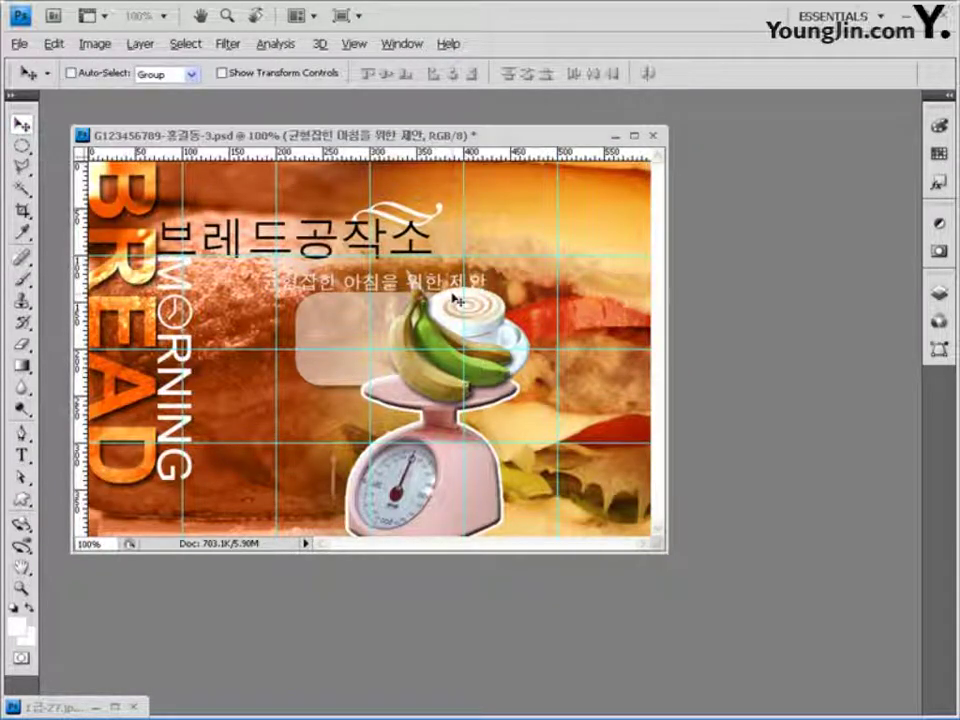
pyautogui.moveTo(458, 298); pyautogui.dragTo(346, 284)
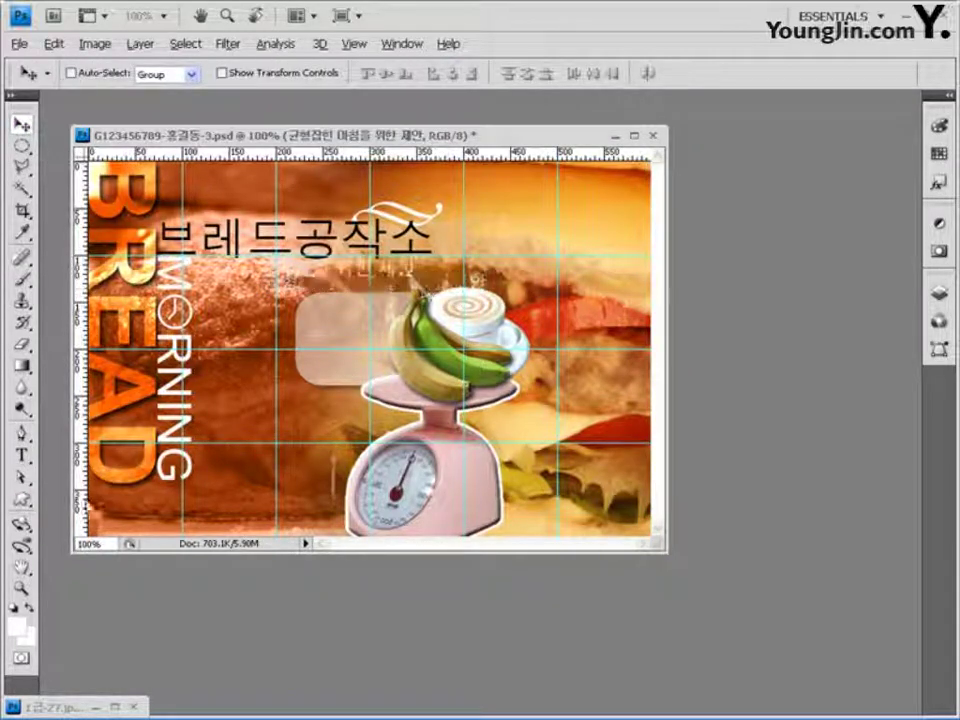
# Add black horizontal text "Banana" in Arial Bold 15 pt inside the translucent rounded box beside the bananas.
pyautogui.click(27, 460)
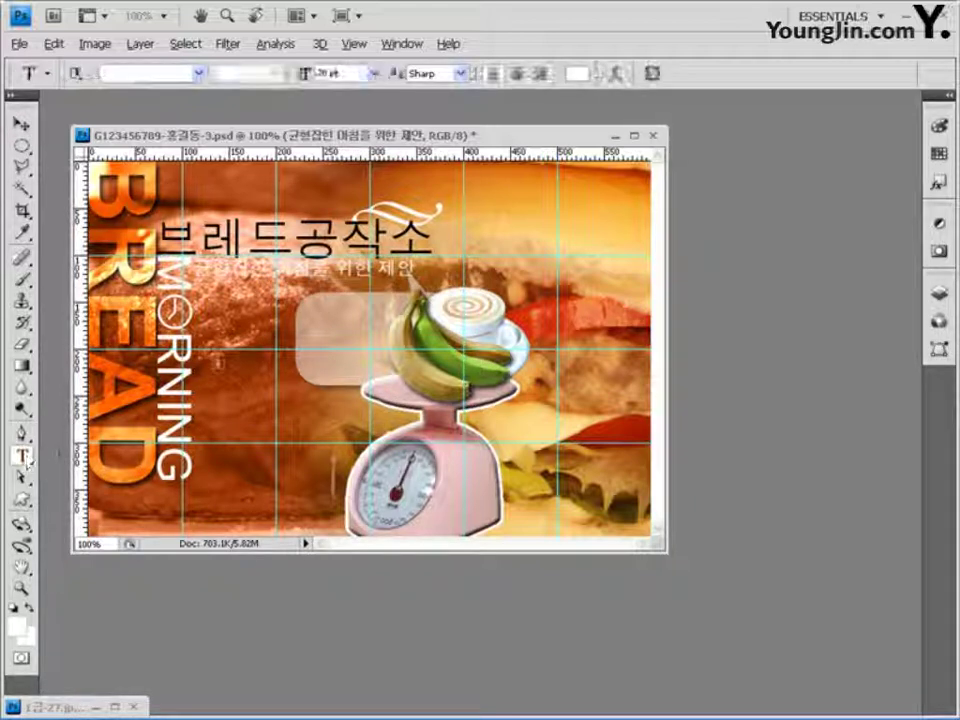
pyautogui.click(319, 316)
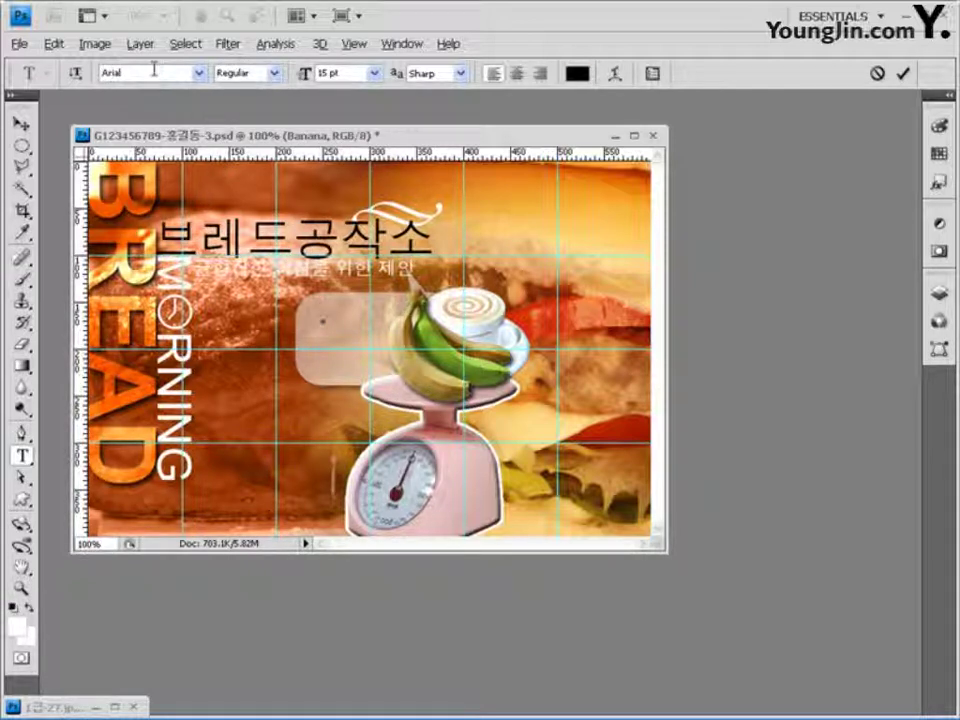
pyautogui.click(273, 73)
pyautogui.click(238, 135)
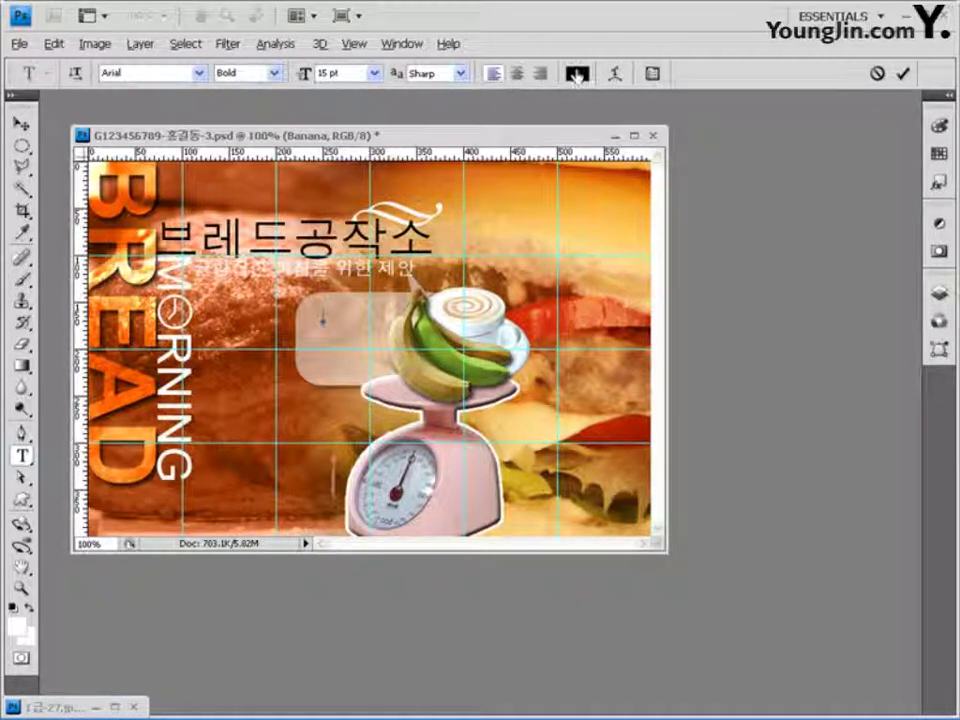
pyautogui.click(577, 74)
pyautogui.click(870, 309)
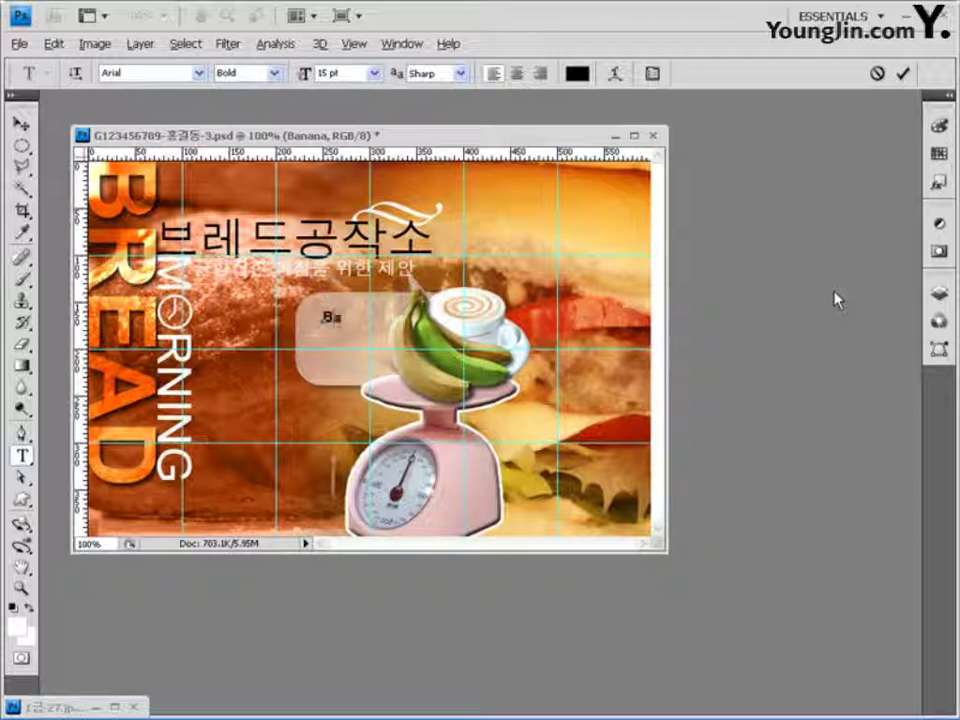
pyautogui.write('anana')
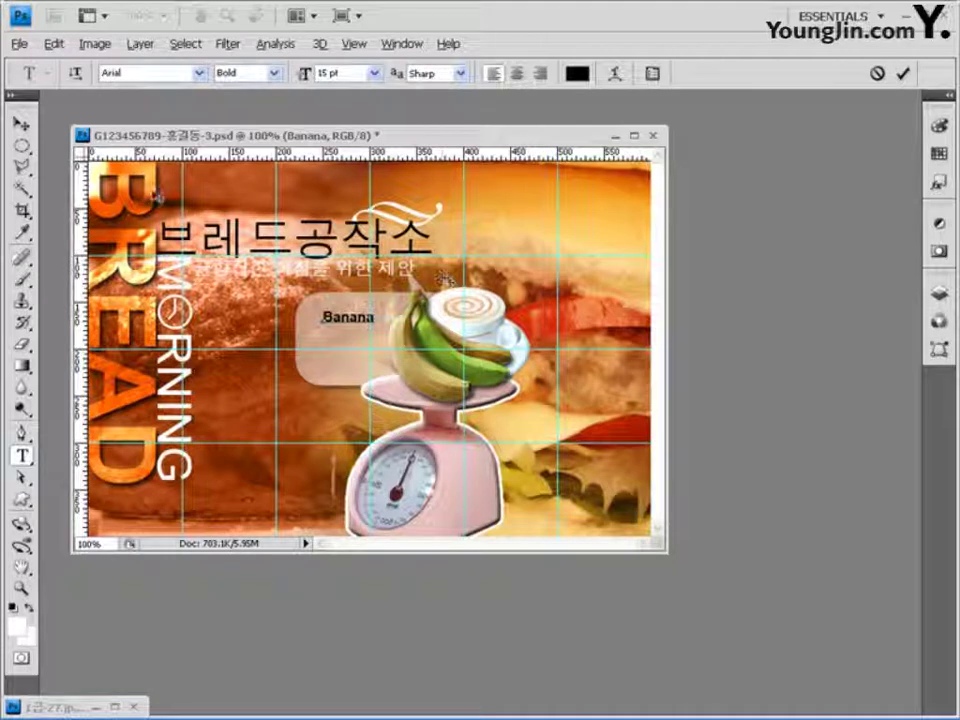
pyautogui.click(20, 122)
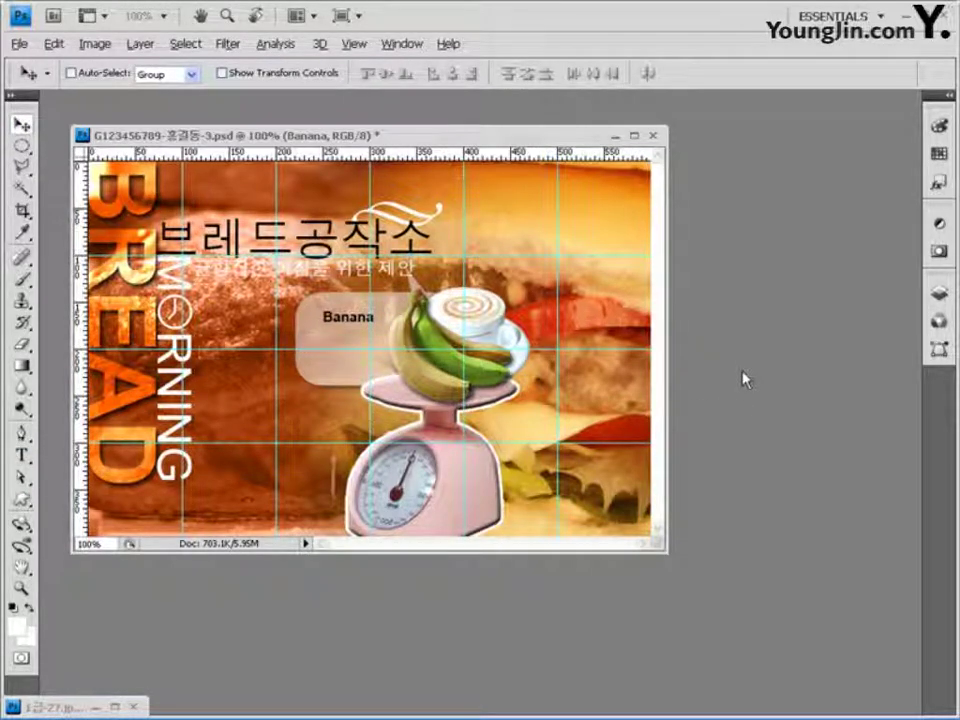
# Nudge the Banana text a few pixels up and to the right within the rounded box.
pyautogui.press('Up')
pyautogui.press('Up')
pyautogui.press('Up')
pyautogui.press('Up')
pyautogui.press('Right')
pyautogui.press('Right')
pyautogui.press('Right')
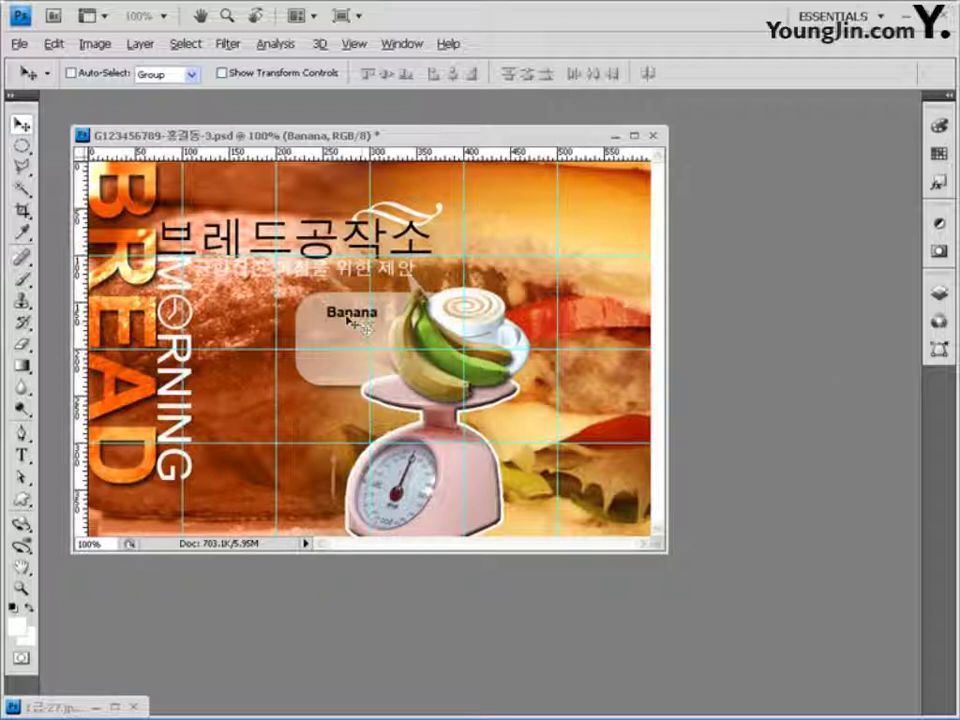
# Duplicate the "Banana" text slightly down and to its left inside the rounded box, and change the copy to "Coffee".
pyautogui.moveTo(350, 318); pyautogui.dragTo(336, 338)
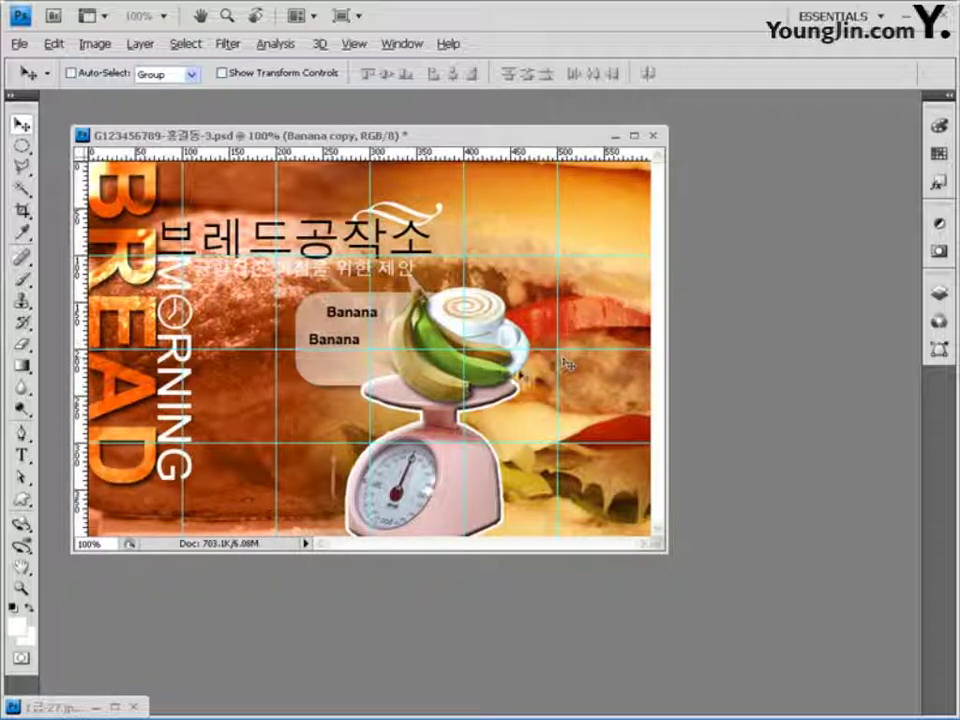
pyautogui.click(21, 455)
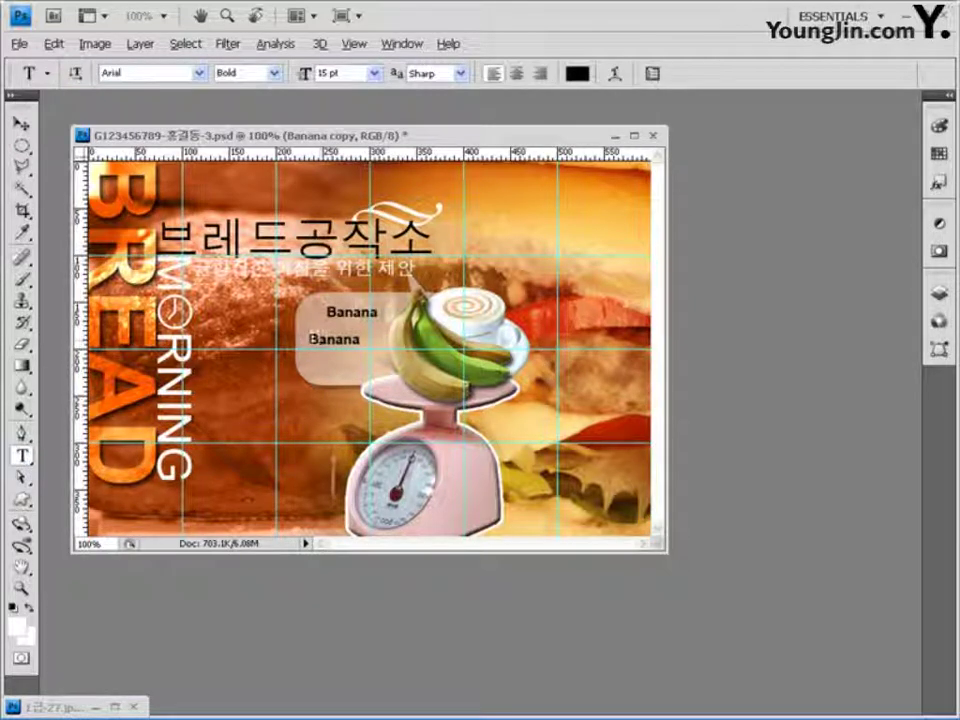
pyautogui.doubleClick(335, 339)
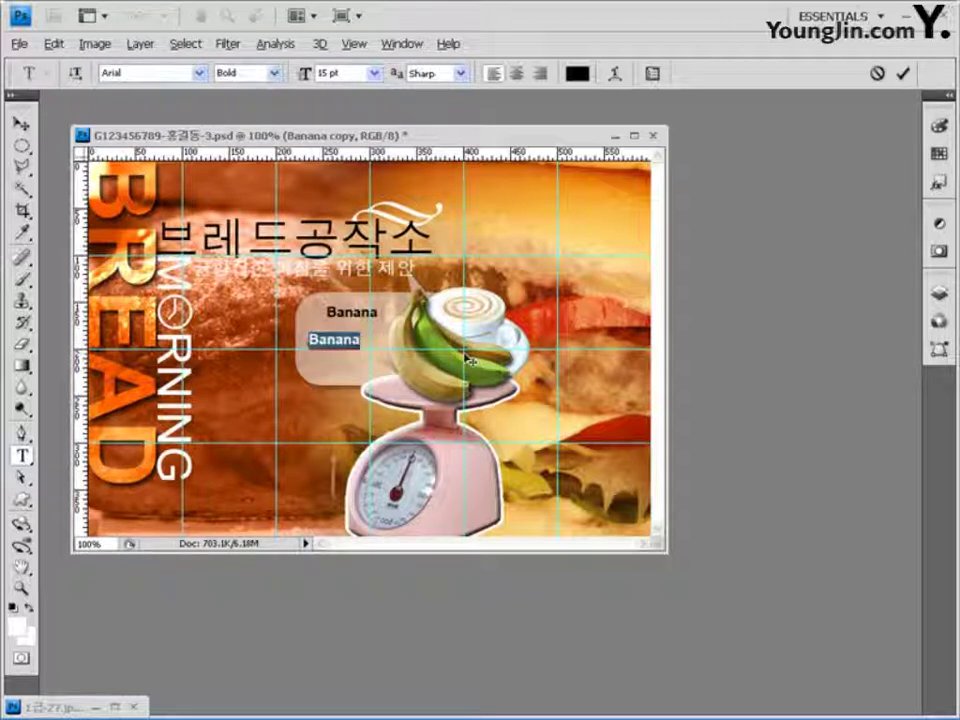
pyautogui.write('Co')
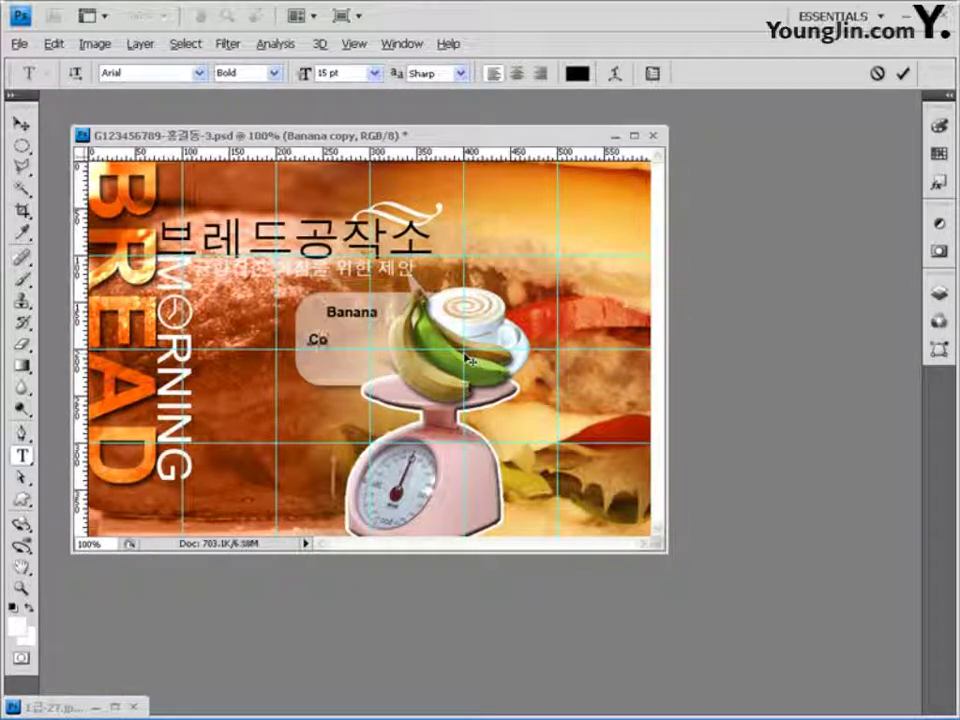
pyautogui.write('ffee')
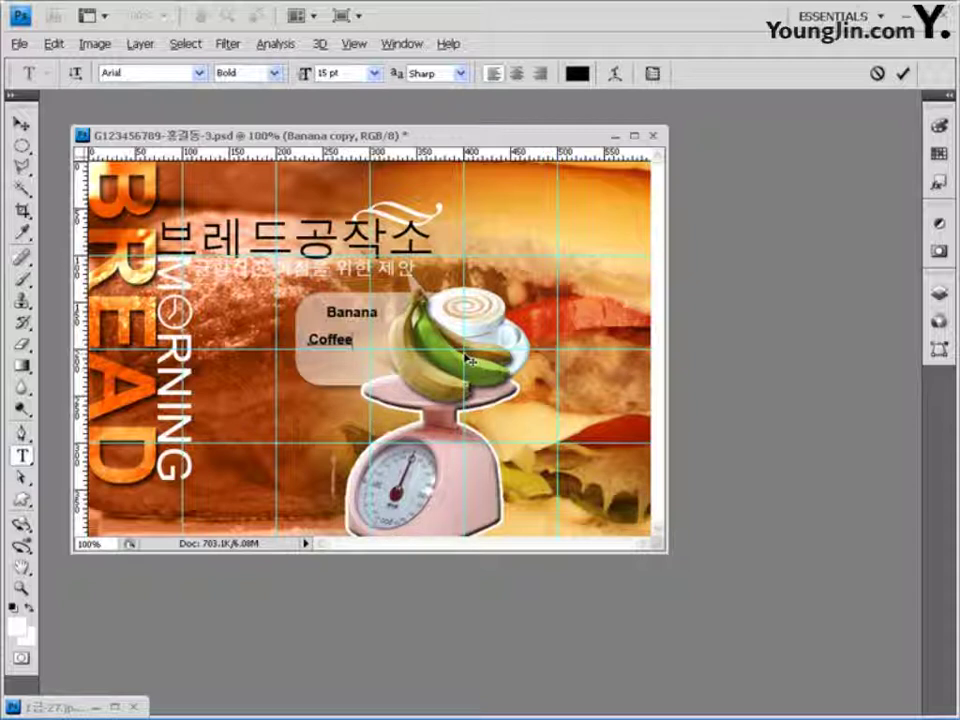
pyautogui.hotkey('ctrl', 'Return')
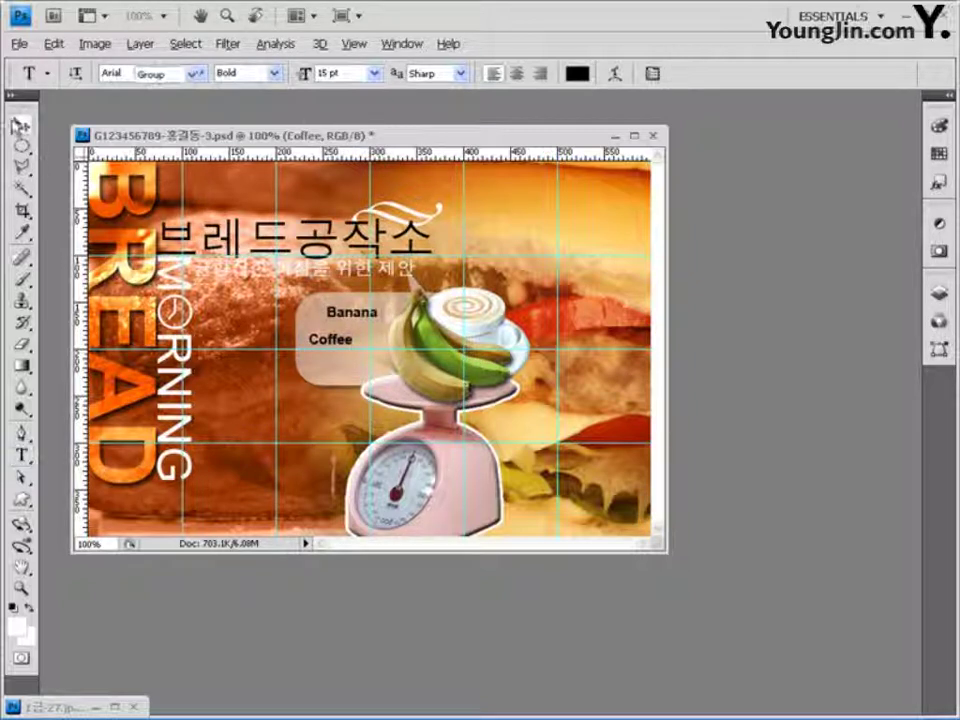
# Duplicate the "Coffee" text slightly down and to its right inside the rounded box, and change the copy to "Bread".
pyautogui.press('v')
pyautogui.moveTo(336, 339); pyautogui.dragTo(358, 373)
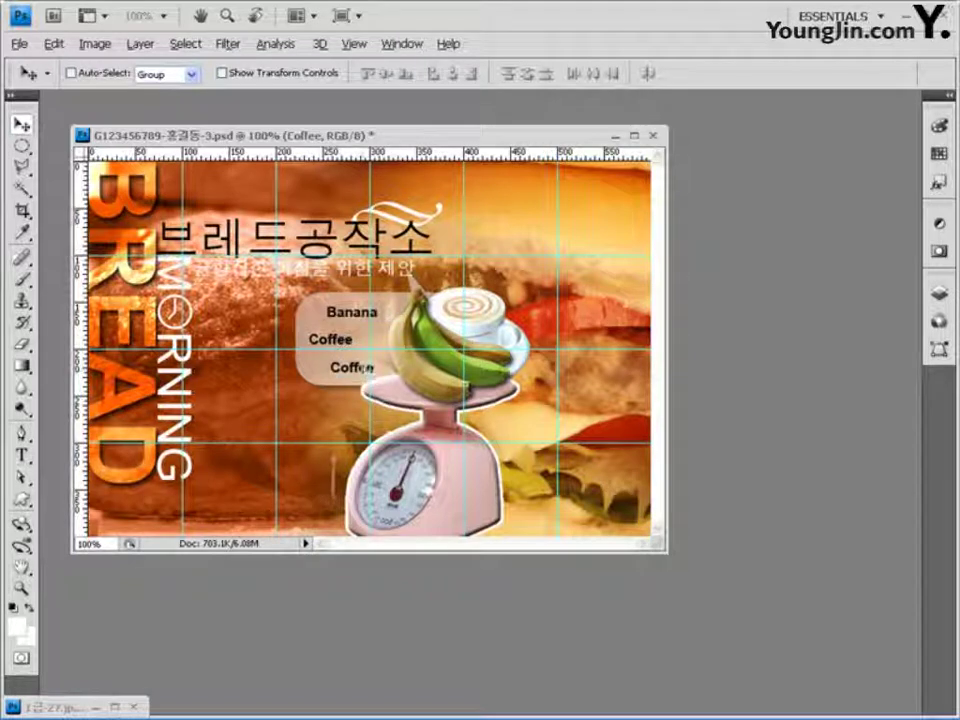
pyautogui.press('t')
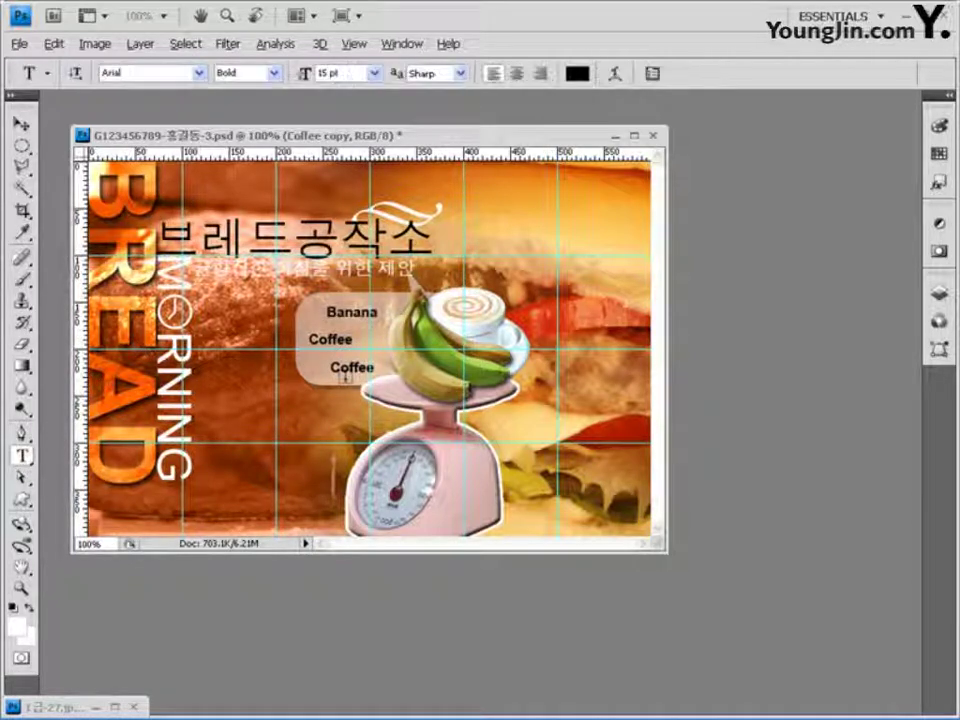
pyautogui.doubleClick(335, 364)
pyautogui.write('Bread')
pyautogui.hotkey('ctrl', 'Return')
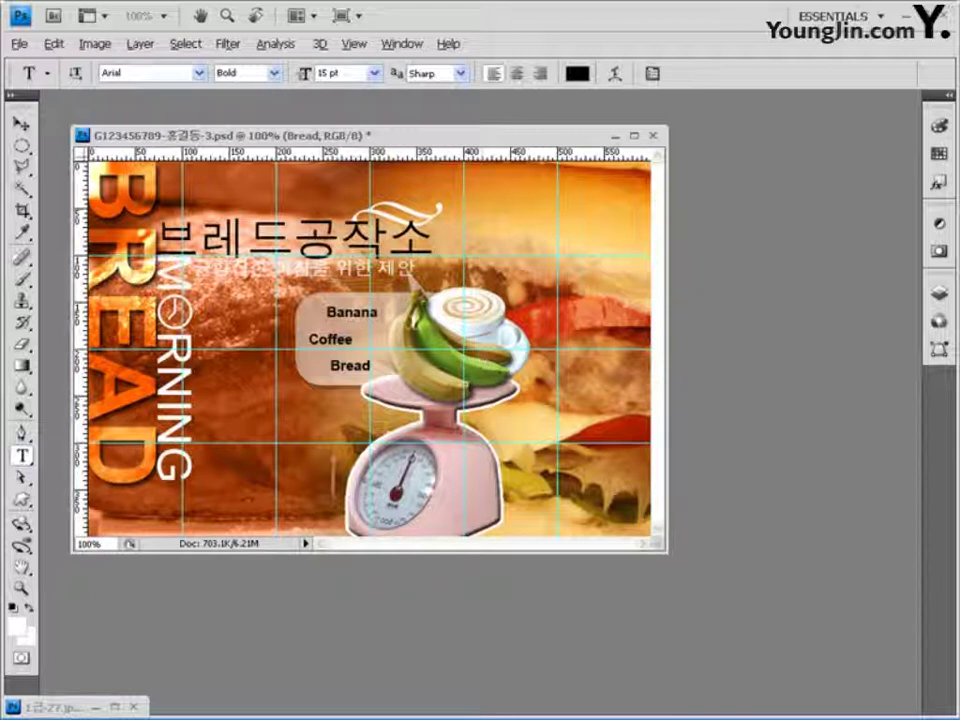
# Start a new horizontal text layer just below the rounded box in Arial Regular at 30 pt.
pyautogui.click(364, 305)
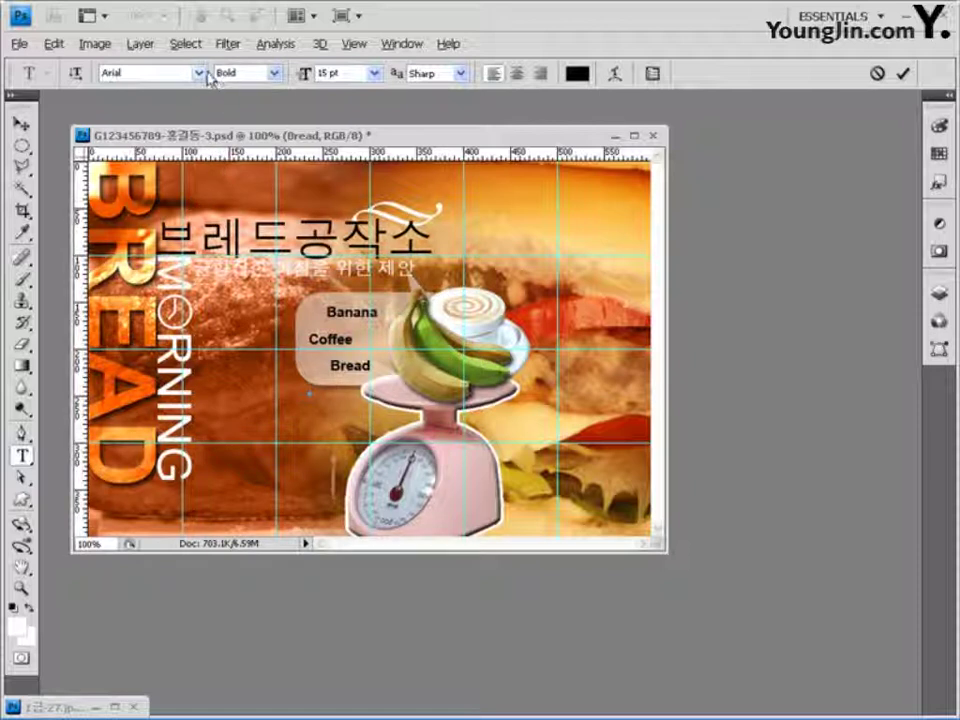
pyautogui.click(272, 74)
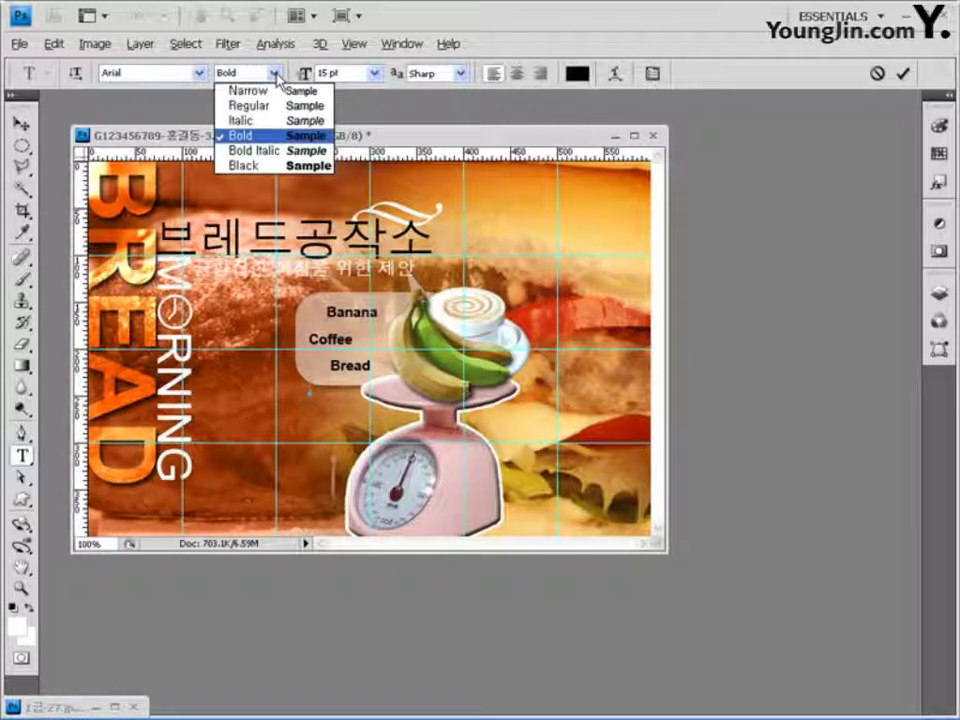
pyautogui.click(268, 106)
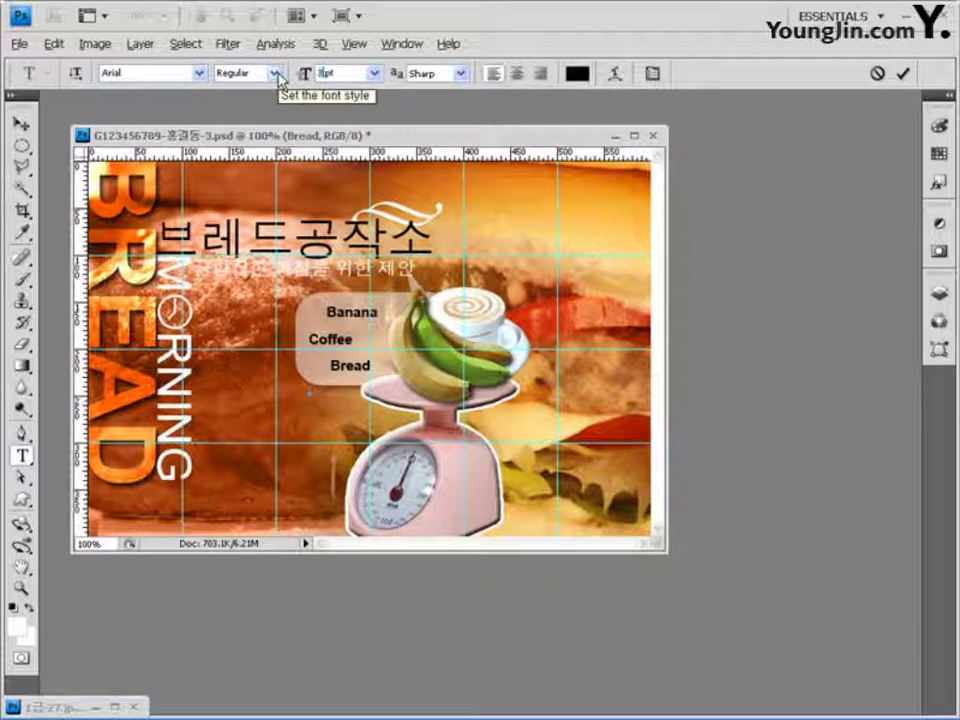
# Set the color of the new text to cc3300.
pyautogui.click(577, 73)
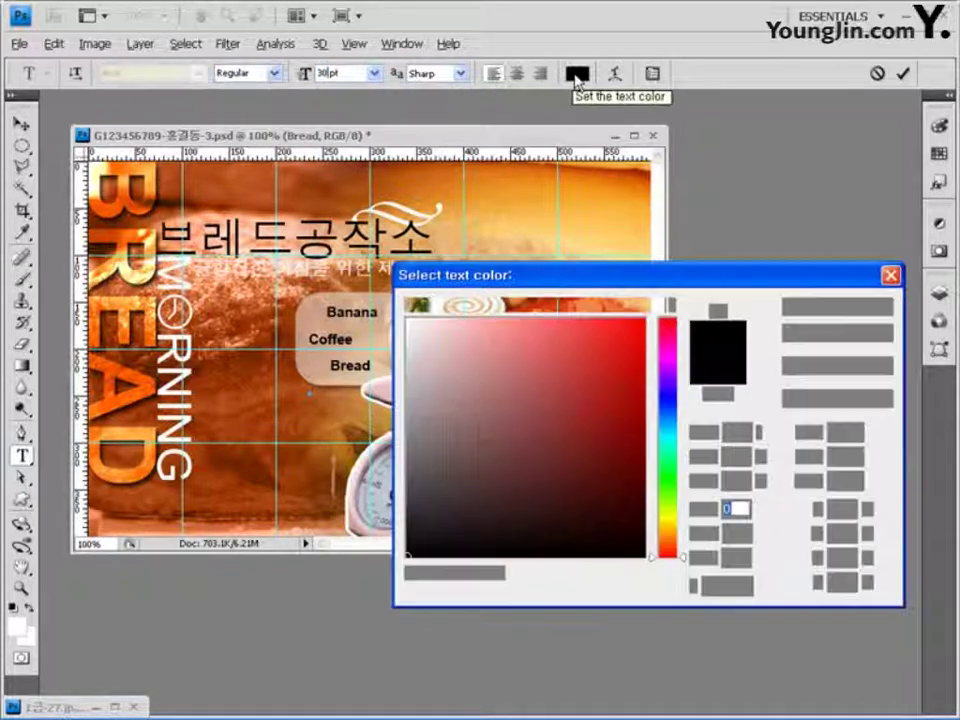
pyautogui.click(738, 585)
pyautogui.write('cc9')
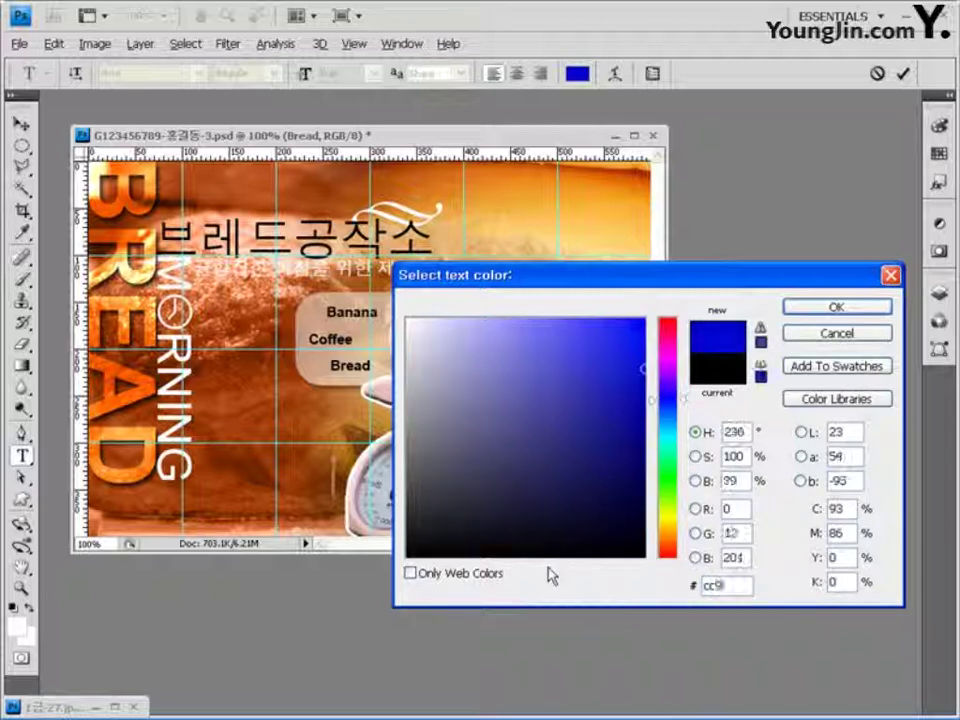
pyautogui.write('900')
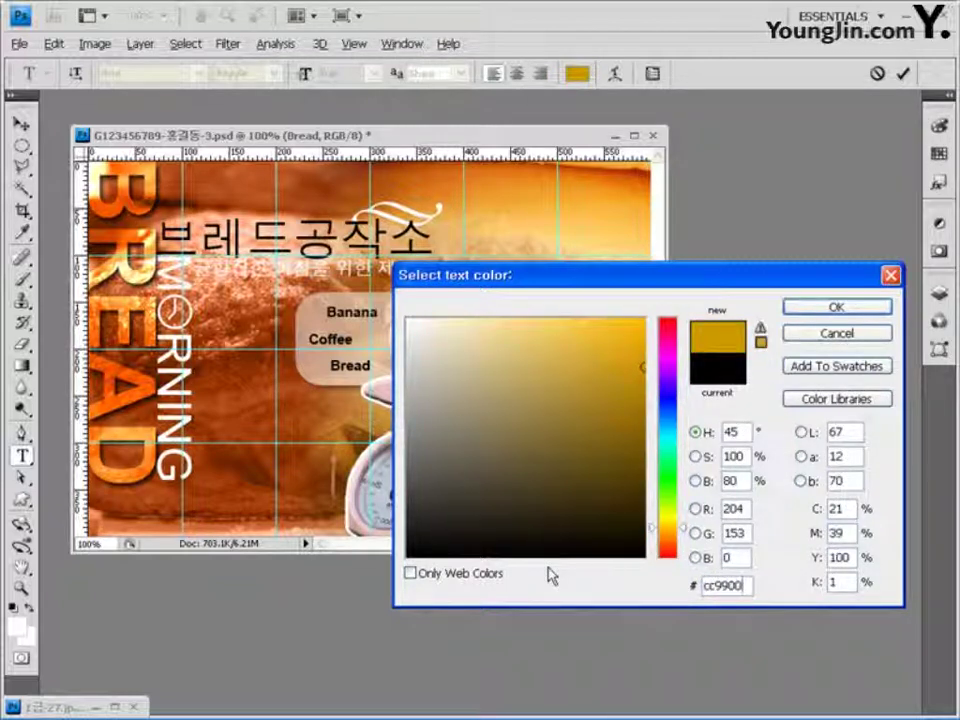
pyautogui.press('BackSpace')
pyautogui.press('BackSpace')
pyautogui.press('BackSpace')
pyautogui.press('BackSpace')
pyautogui.write('3300')
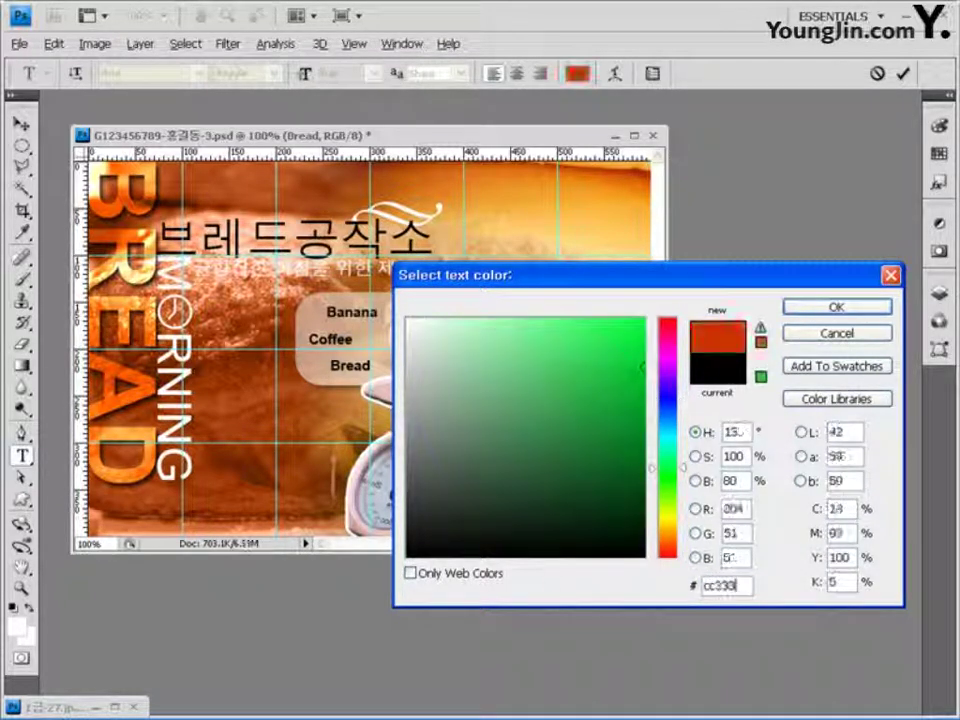
pyautogui.click(840, 307)
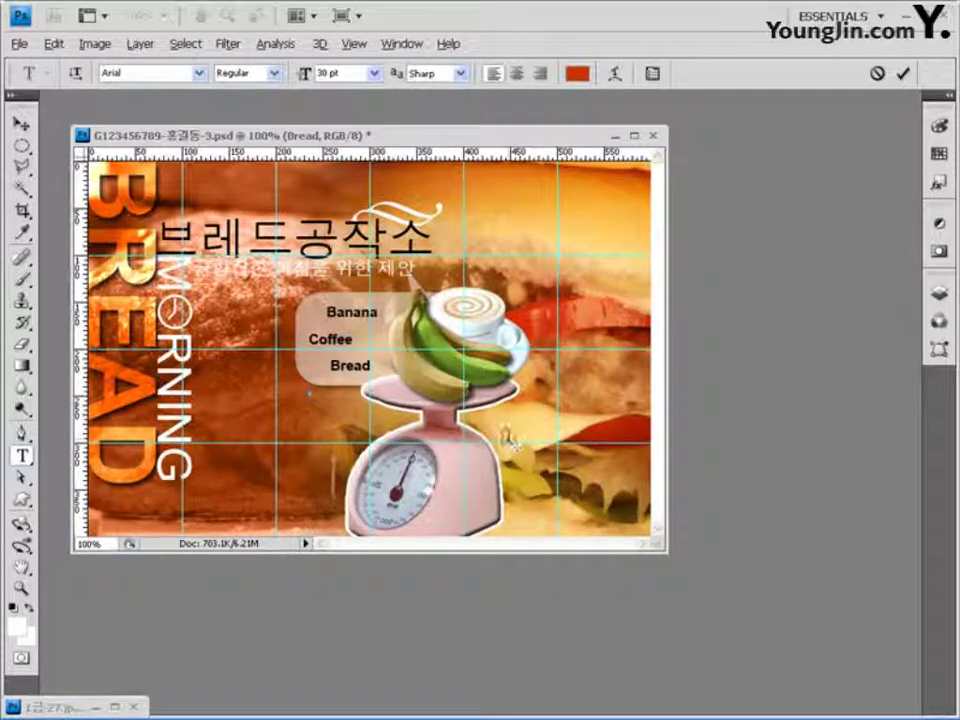
# Enter "+" as the text, place it between "Banana" and "Coffee", and duplicate it between "Coffee" and "Bread".
pyautogui.click(20, 118)
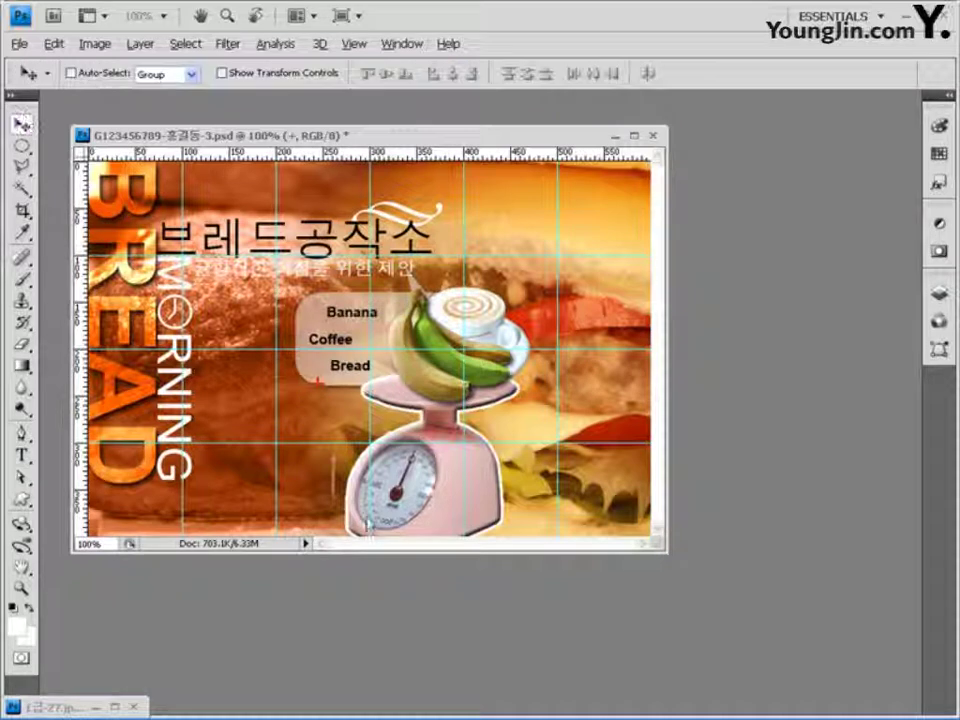
pyautogui.moveTo(322, 380); pyautogui.dragTo(340, 324)
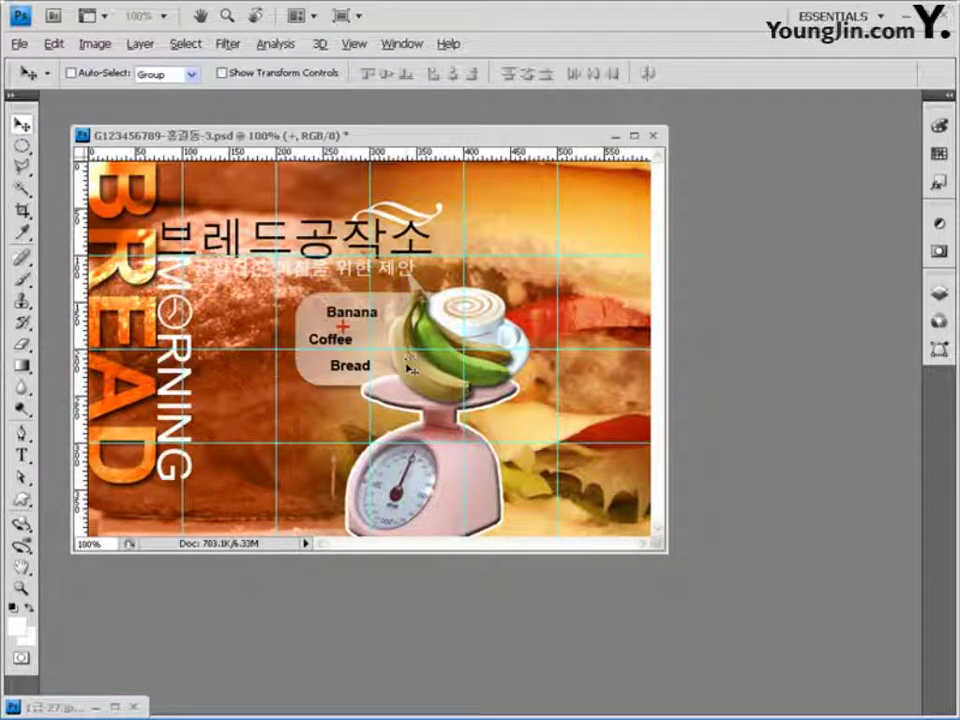
pyautogui.moveTo(340, 323); pyautogui.dragTo(334, 350)
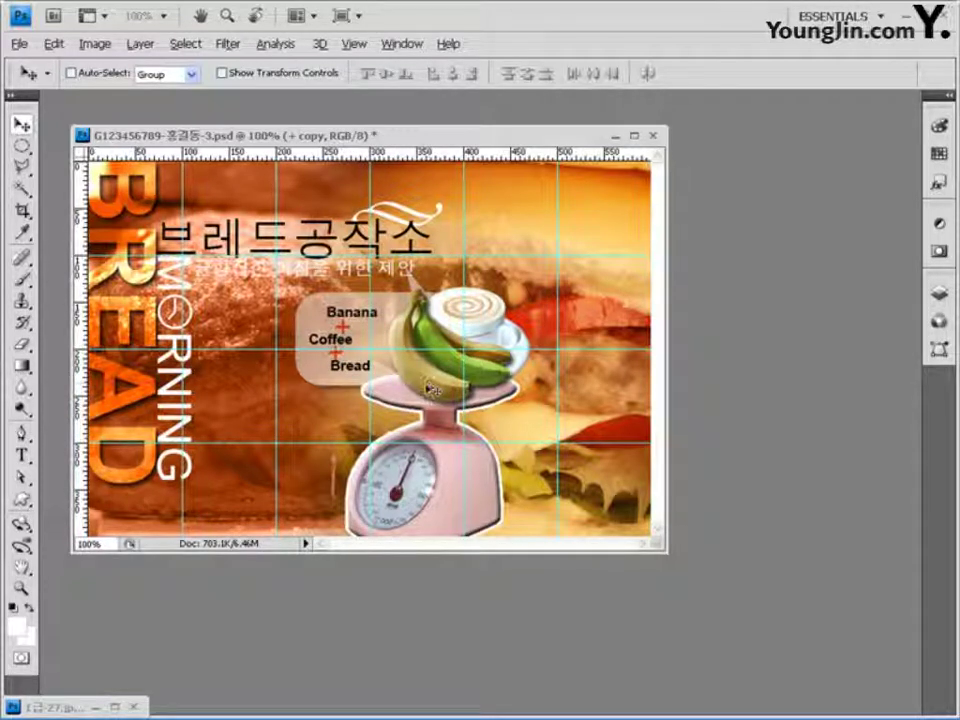
# Save the Photoshop document and clear all guides from the canvas.
pyautogui.click(18, 43)
pyautogui.click(57, 256)
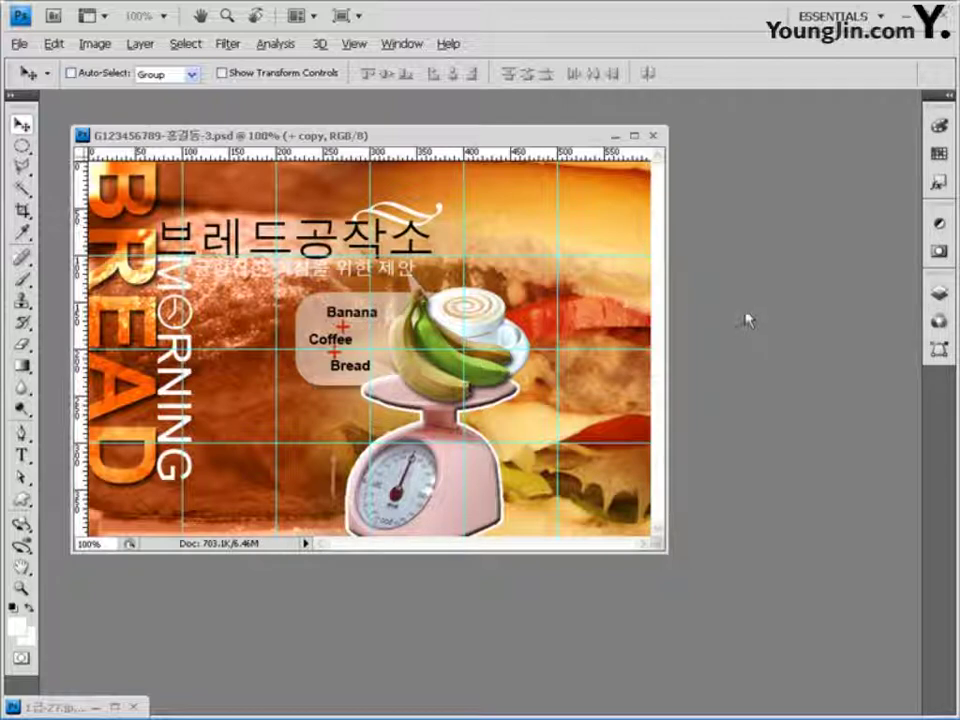
pyautogui.click(355, 43)
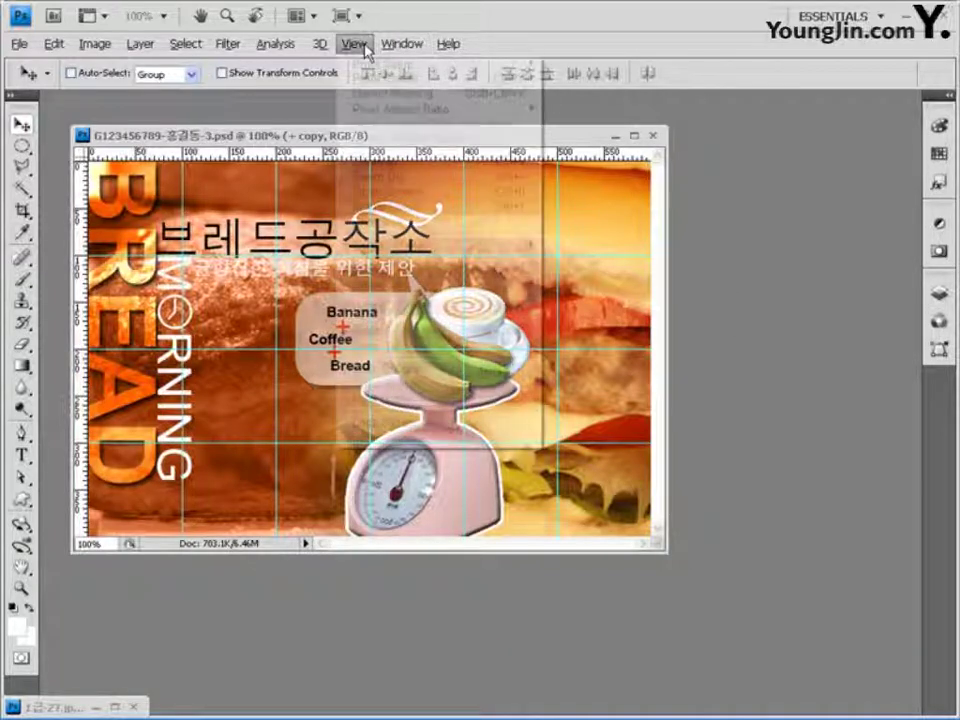
pyautogui.click(402, 385)
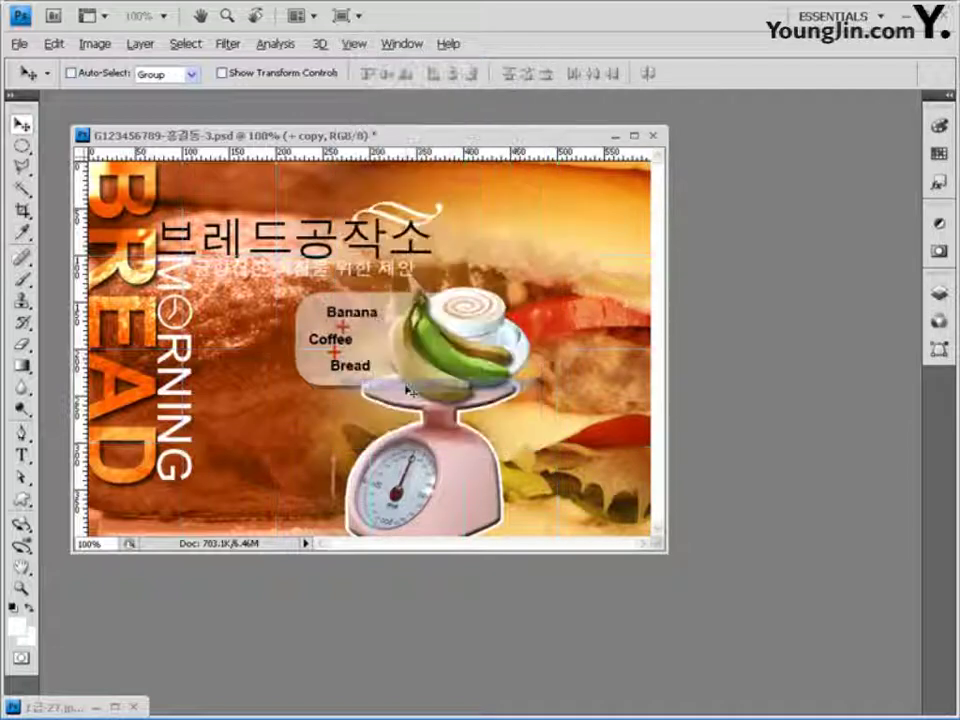
# Save a JPEG copy of the composite in the GTQ folder of 내 문서 with quality 8 (High), Baseline ("Standard").
pyautogui.click(19, 43)
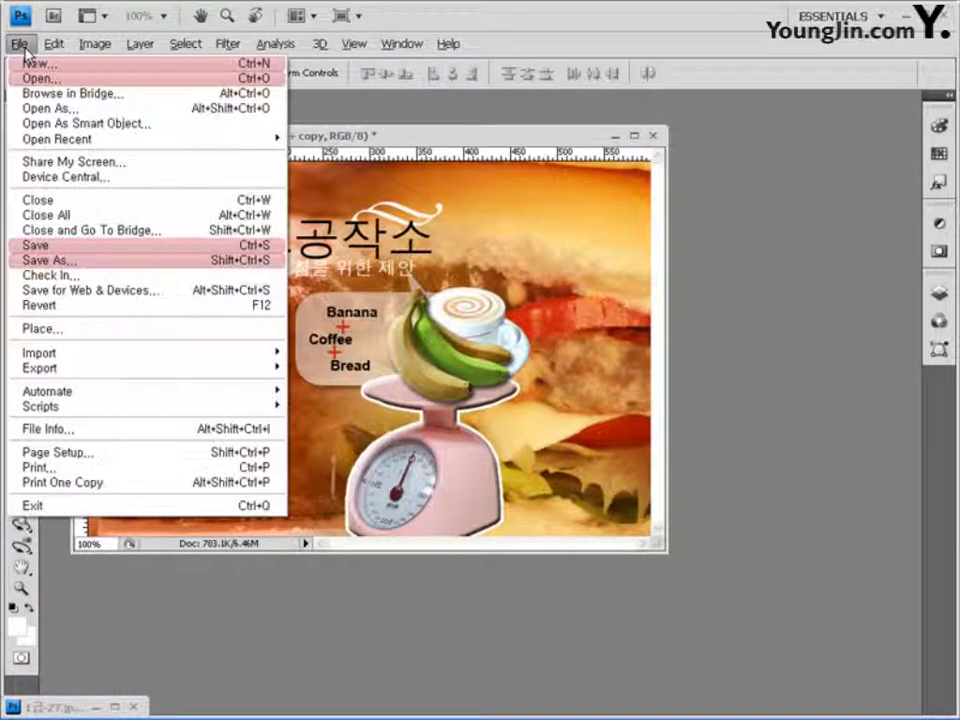
pyautogui.click(77, 261)
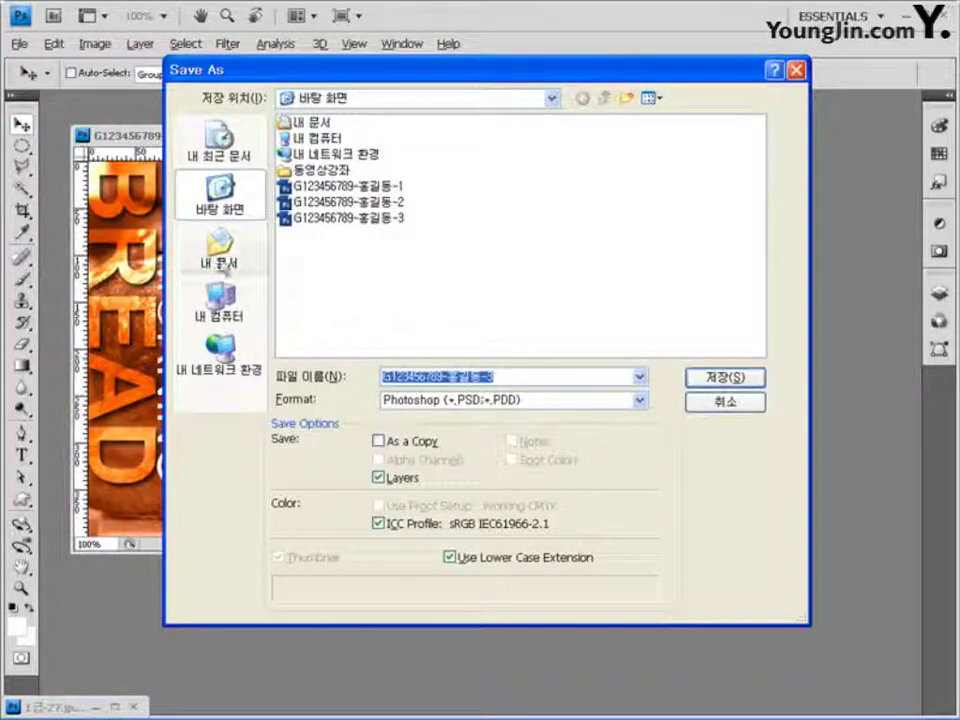
pyautogui.click(220, 250)
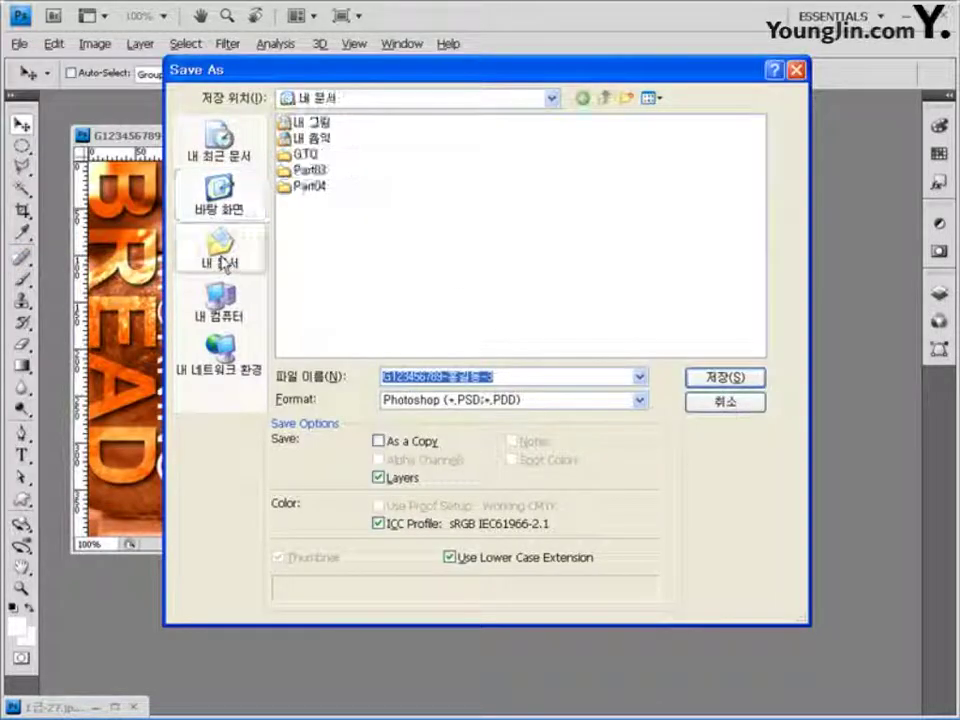
pyautogui.doubleClick(305, 153)
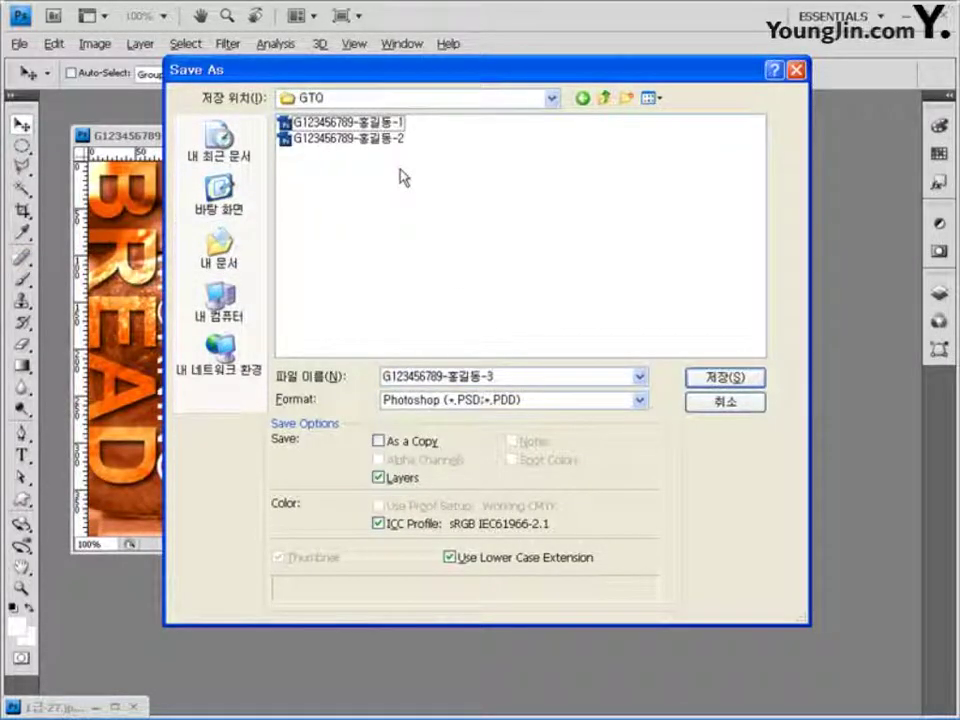
pyautogui.click(470, 399)
pyautogui.click(510, 519)
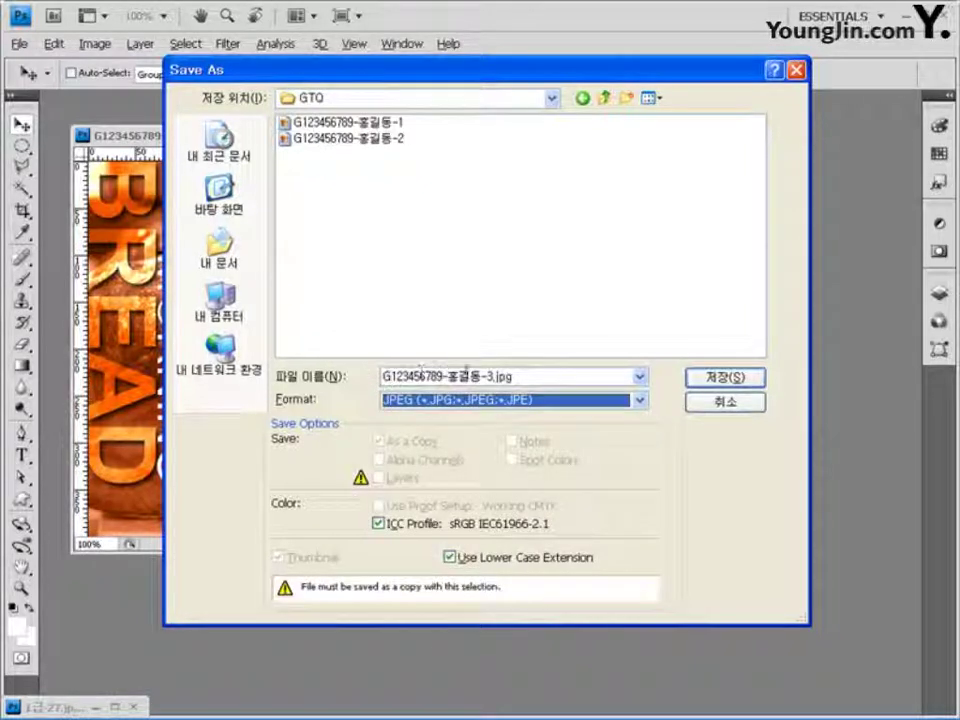
pyautogui.click(735, 377)
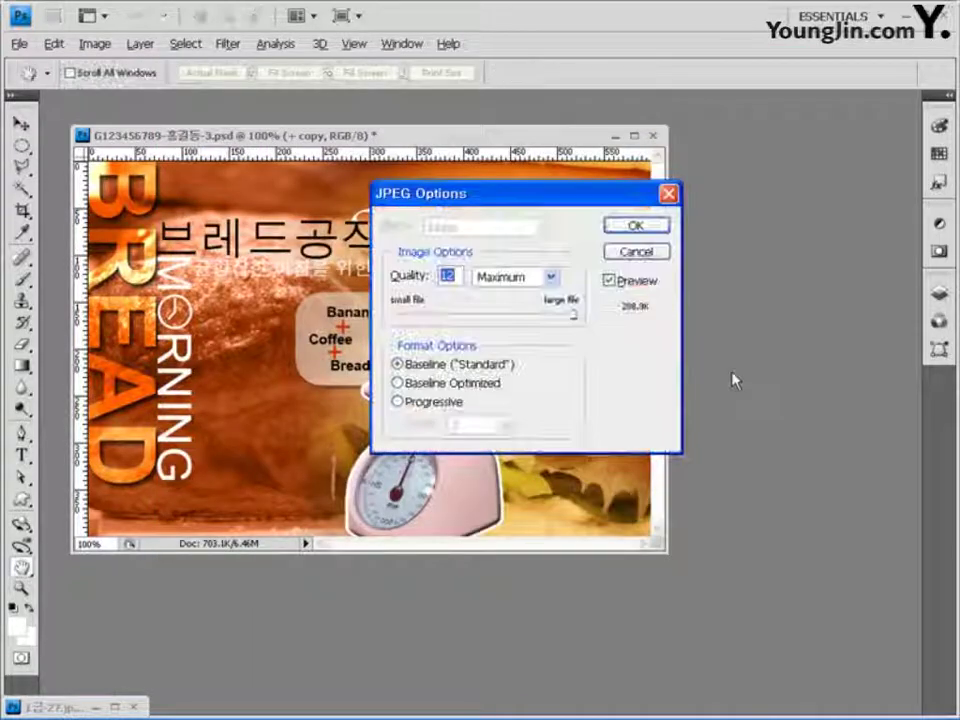
pyautogui.click(516, 316)
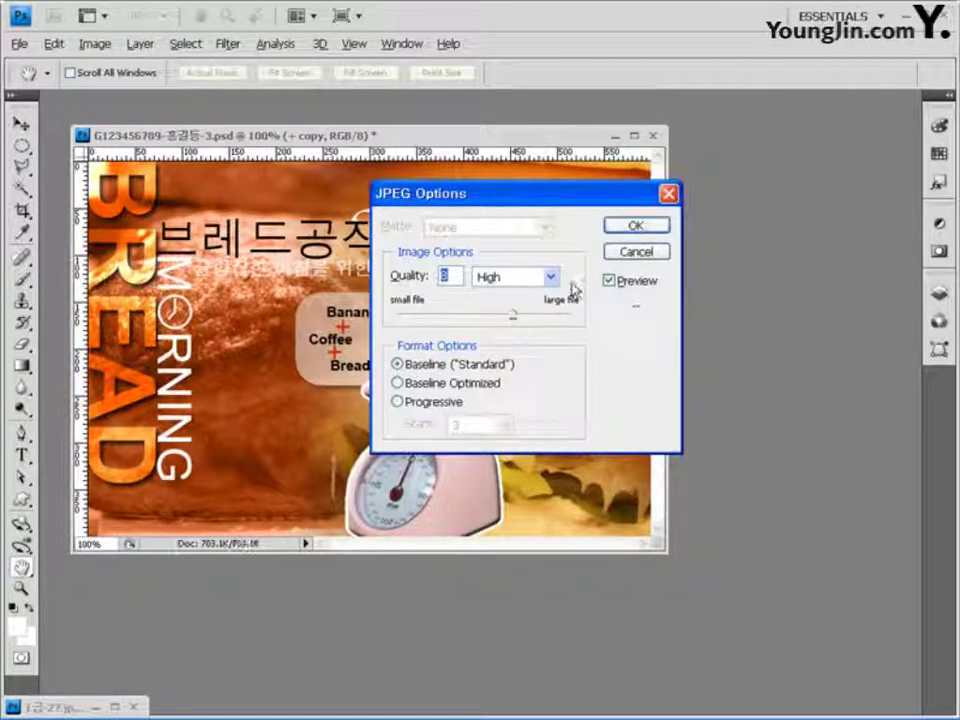
pyautogui.click(623, 231)
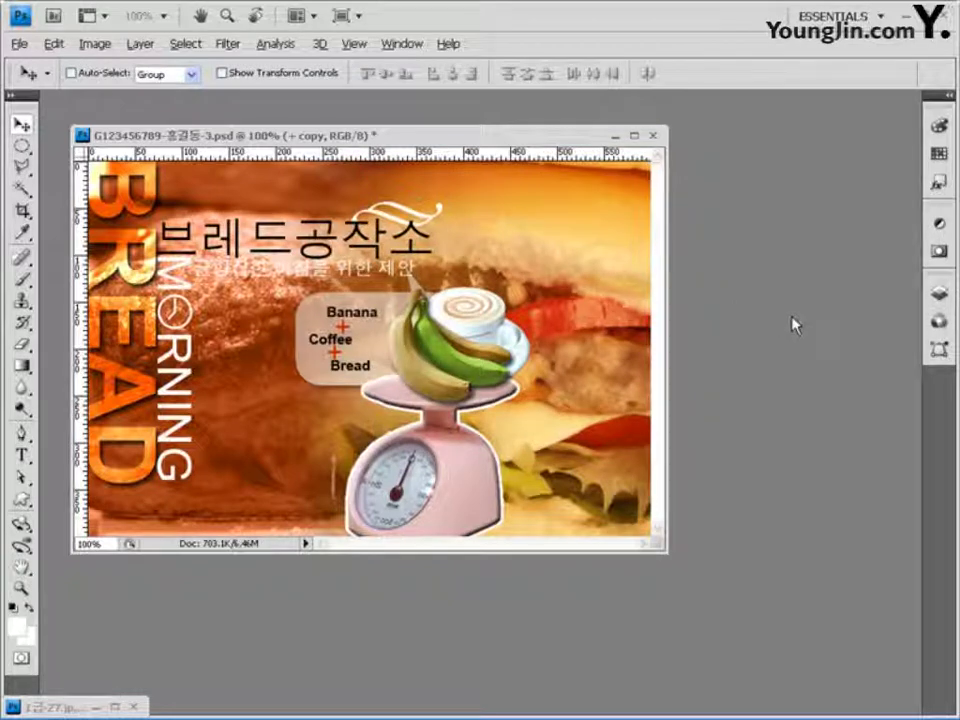
# Resize the image to 60 × 40 pixels with proportions constrained.
pyautogui.click(95, 44)
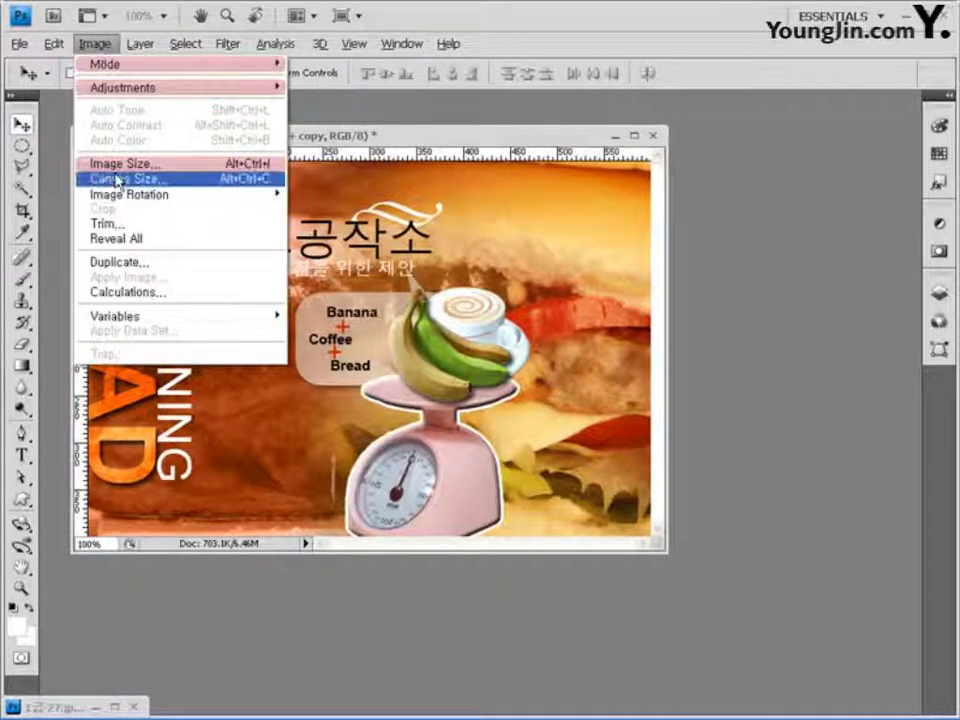
pyautogui.click(123, 164)
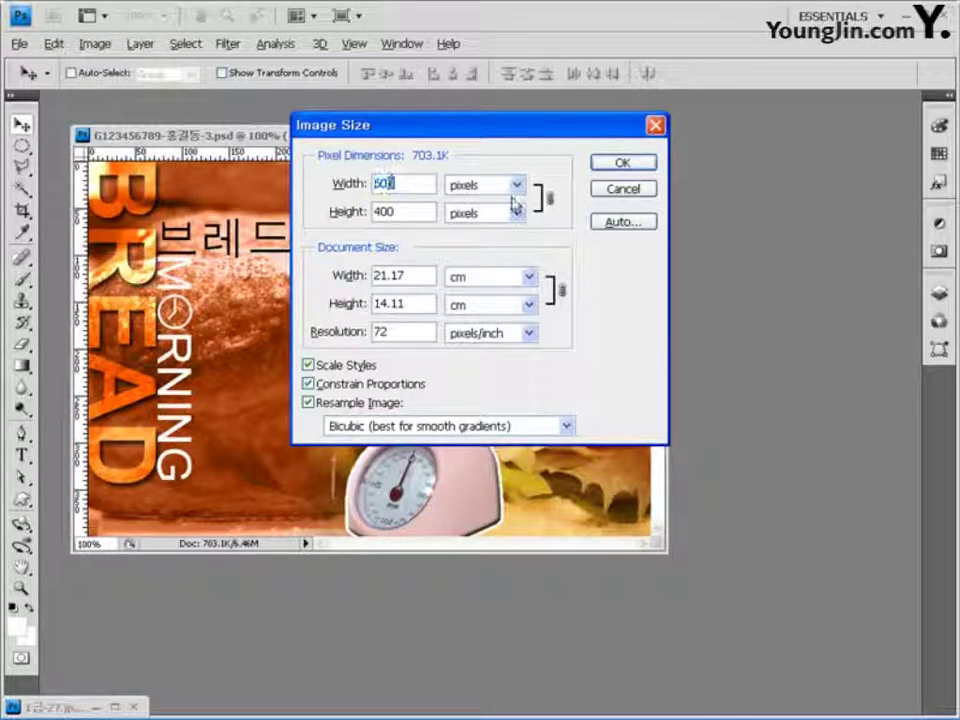
pyautogui.press('BackSpace')
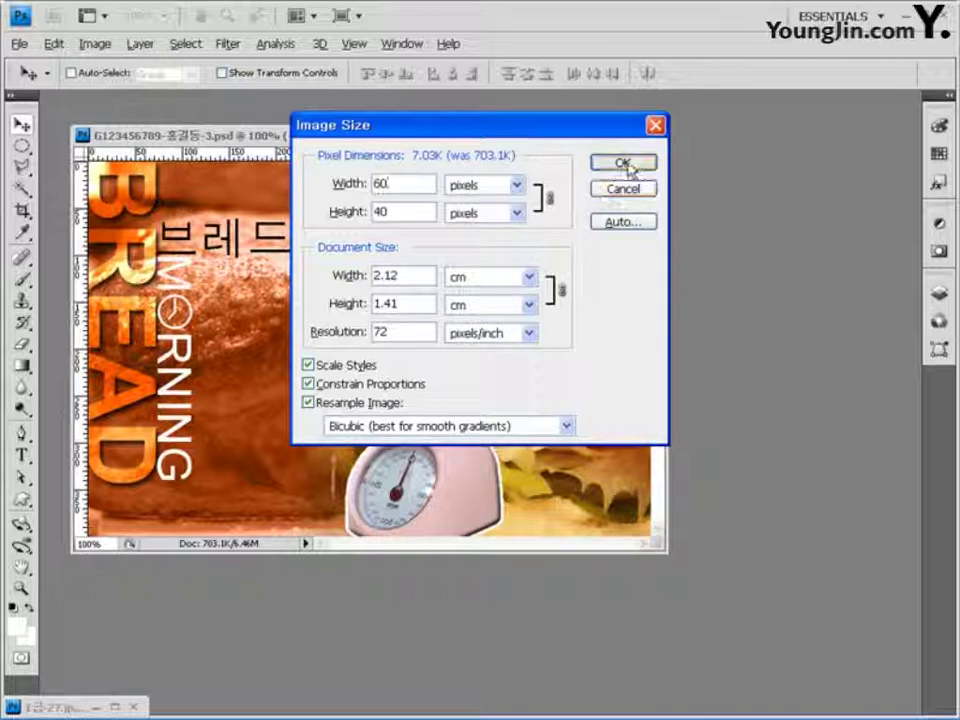
pyautogui.click(626, 165)
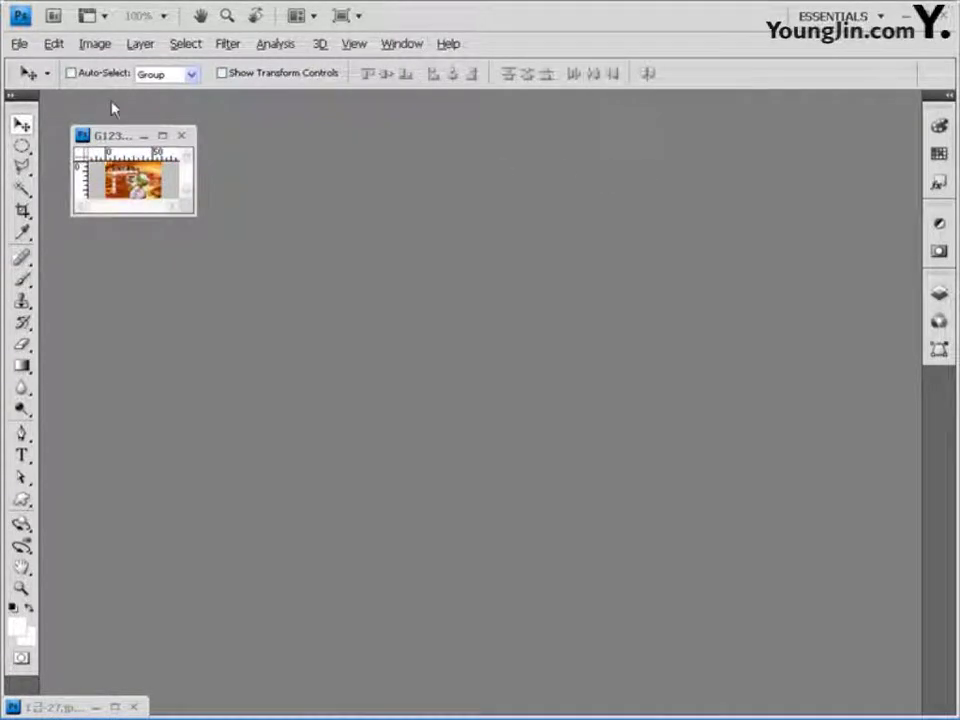
# Save the reduced image in Photoshop format with layers in the GTQ folder of 내 문서.
pyautogui.click(20, 45)
pyautogui.click(88, 262)
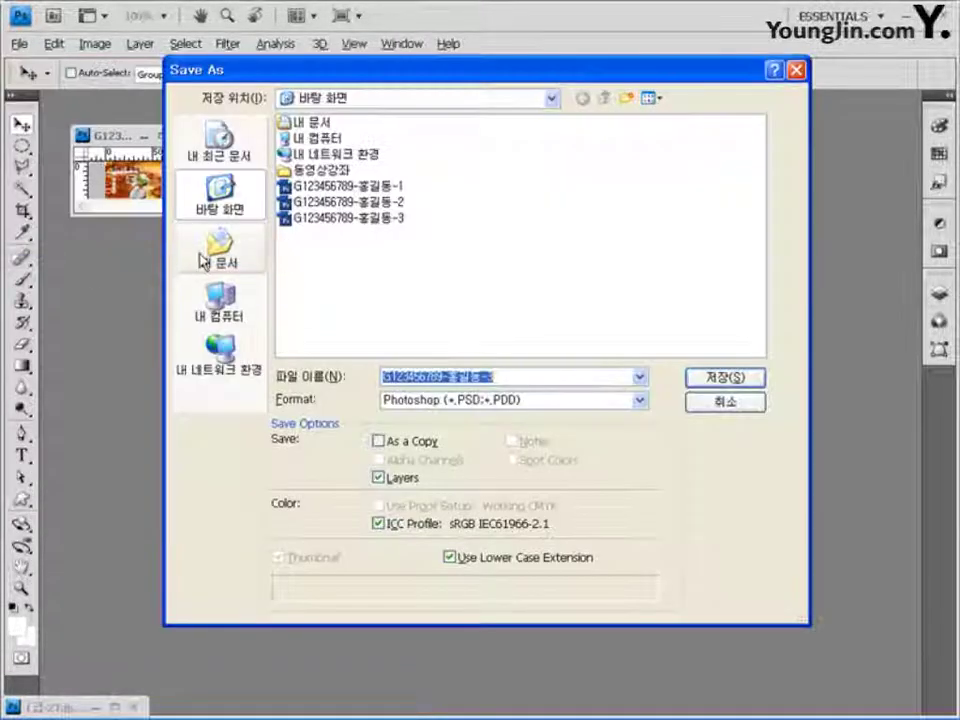
pyautogui.click(222, 252)
pyautogui.doubleClick(305, 155)
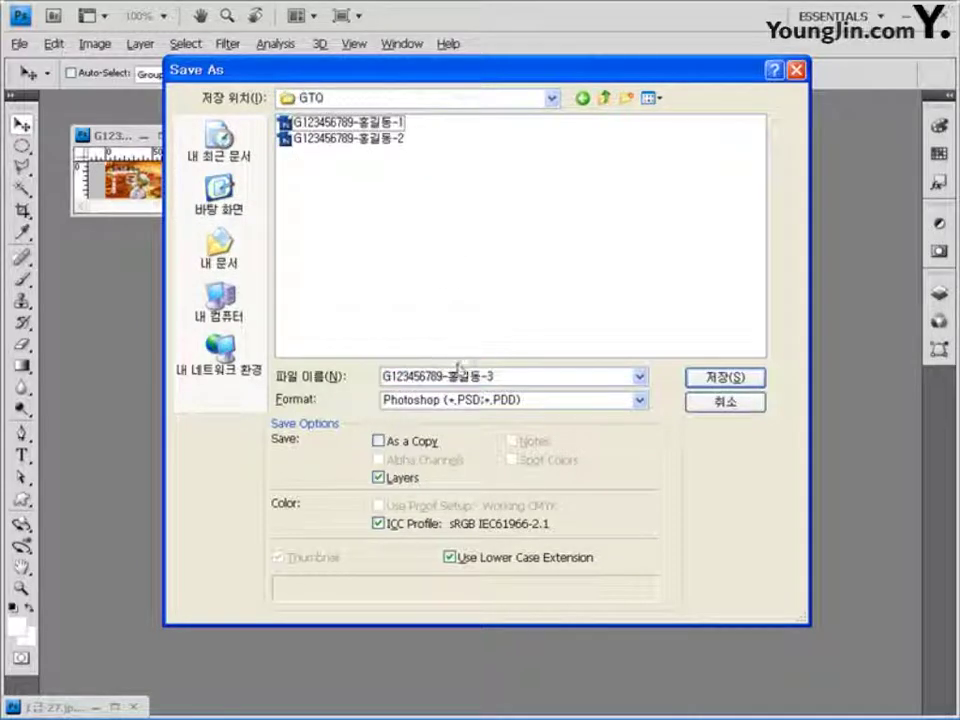
pyautogui.click(722, 381)
pyautogui.click(700, 224)
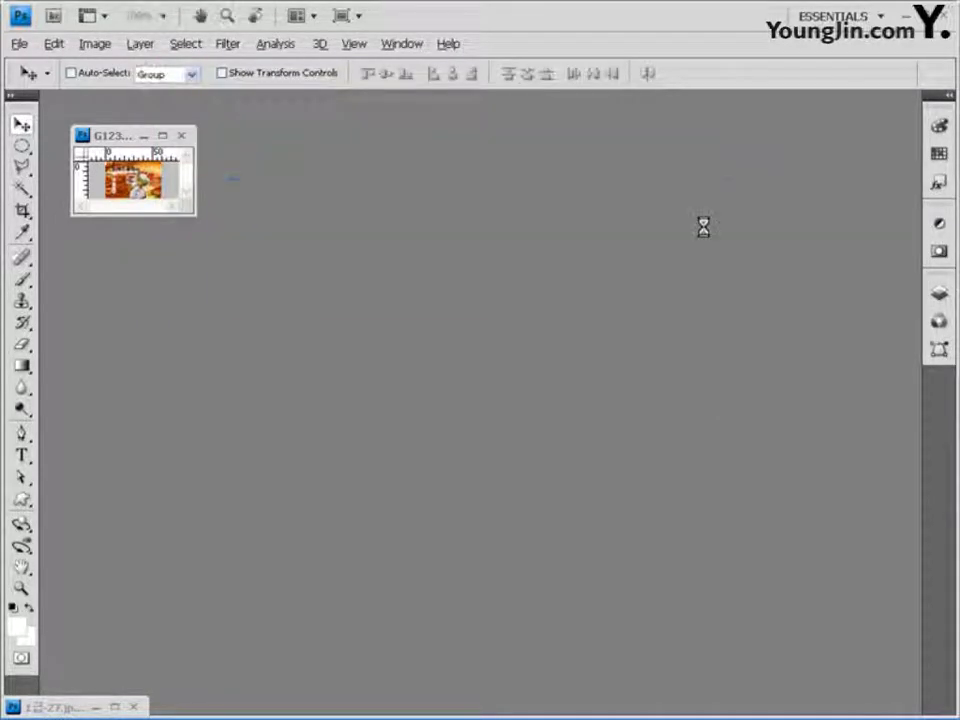